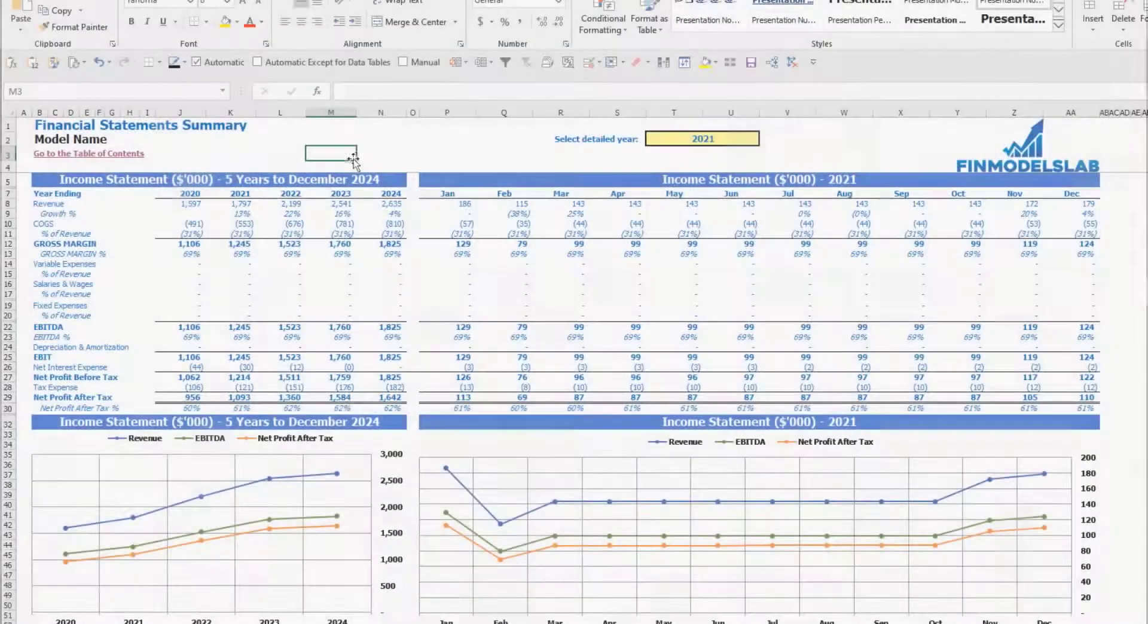
Set the detailed year of the Financial Statements Summary to 2022 and select the monthly income statement figures
scroll(198, 377, down, 20)
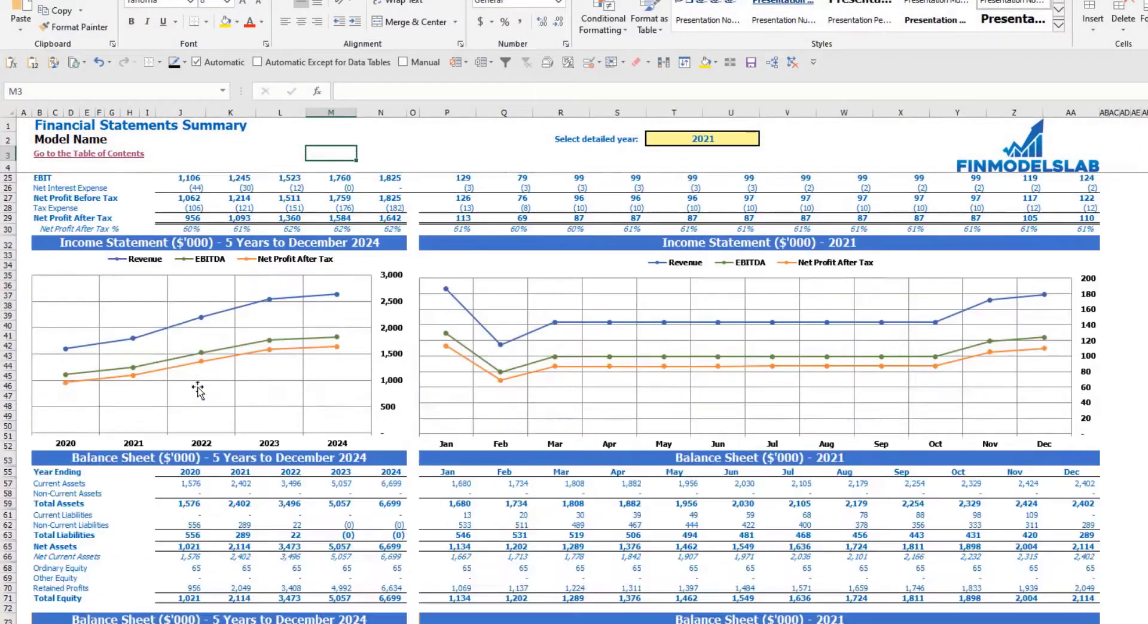
scroll(259, 343, up, 20)
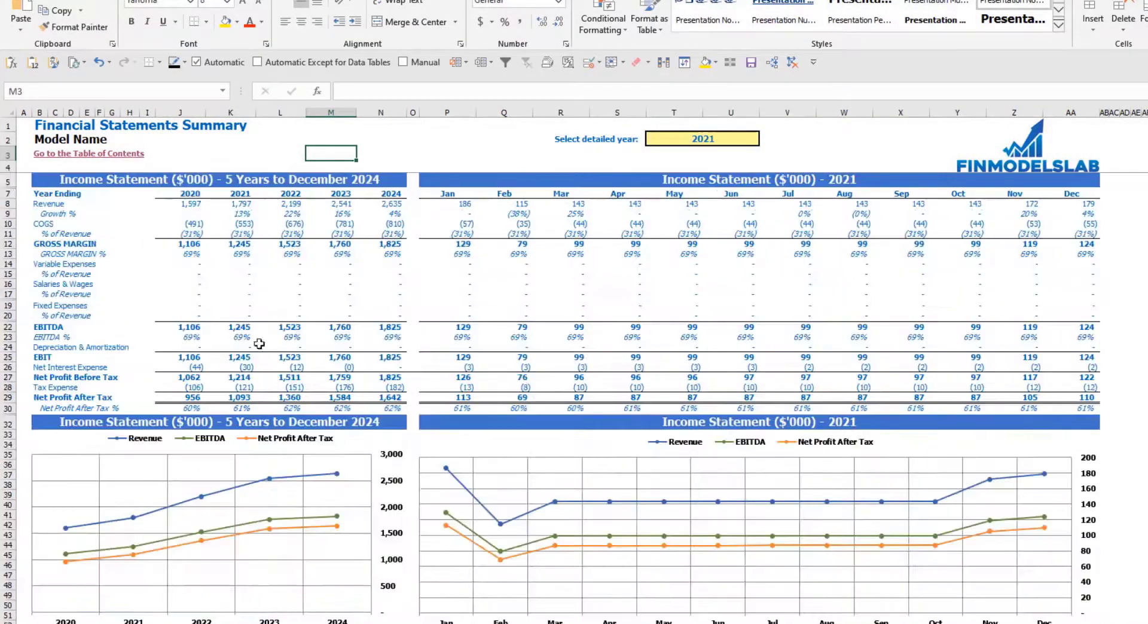
click(91, 437)
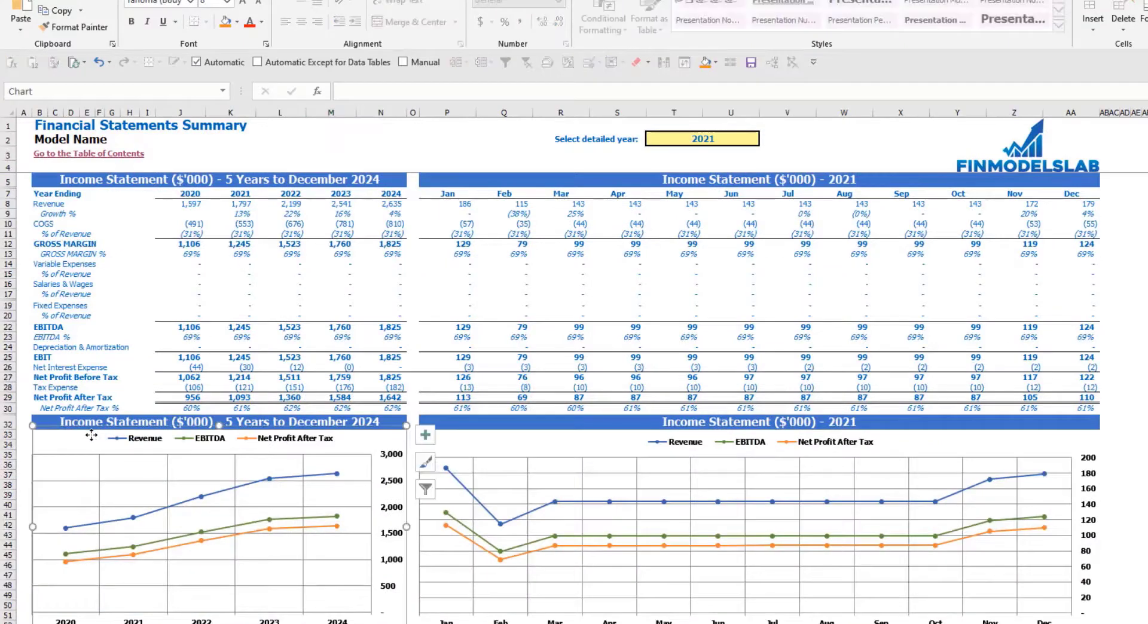
click(434, 144)
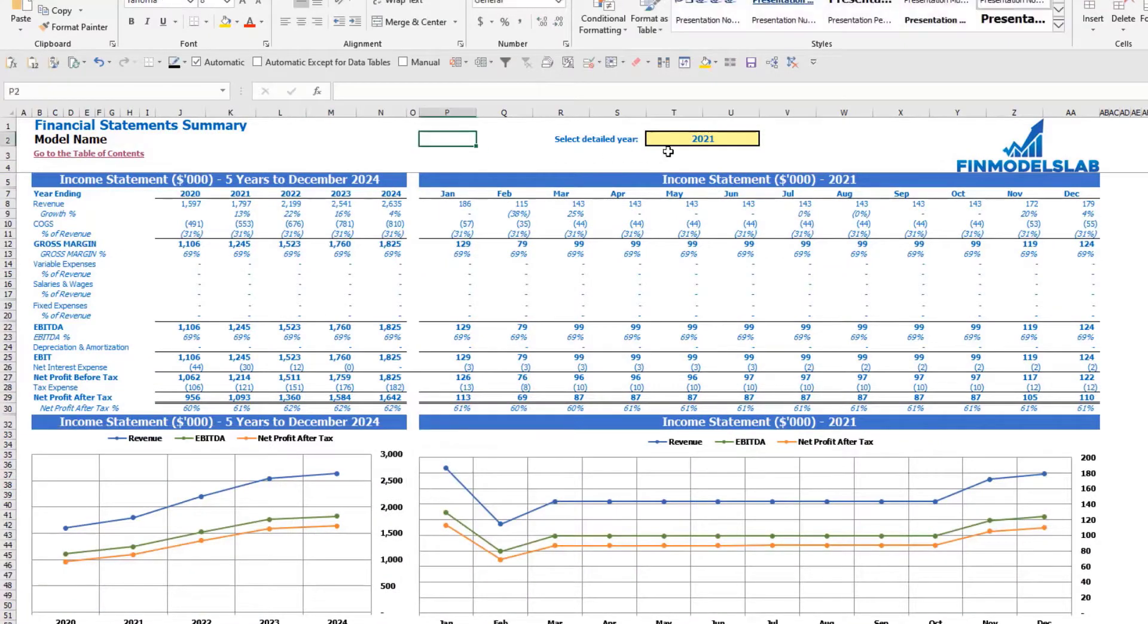
click(717, 138)
click(766, 141)
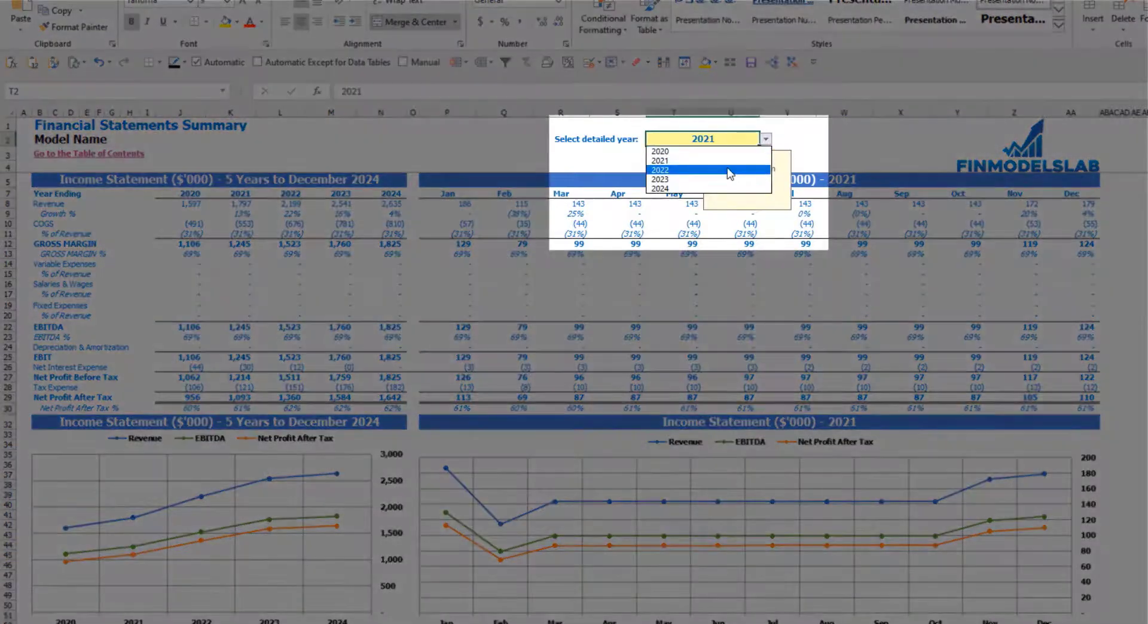
click(736, 171)
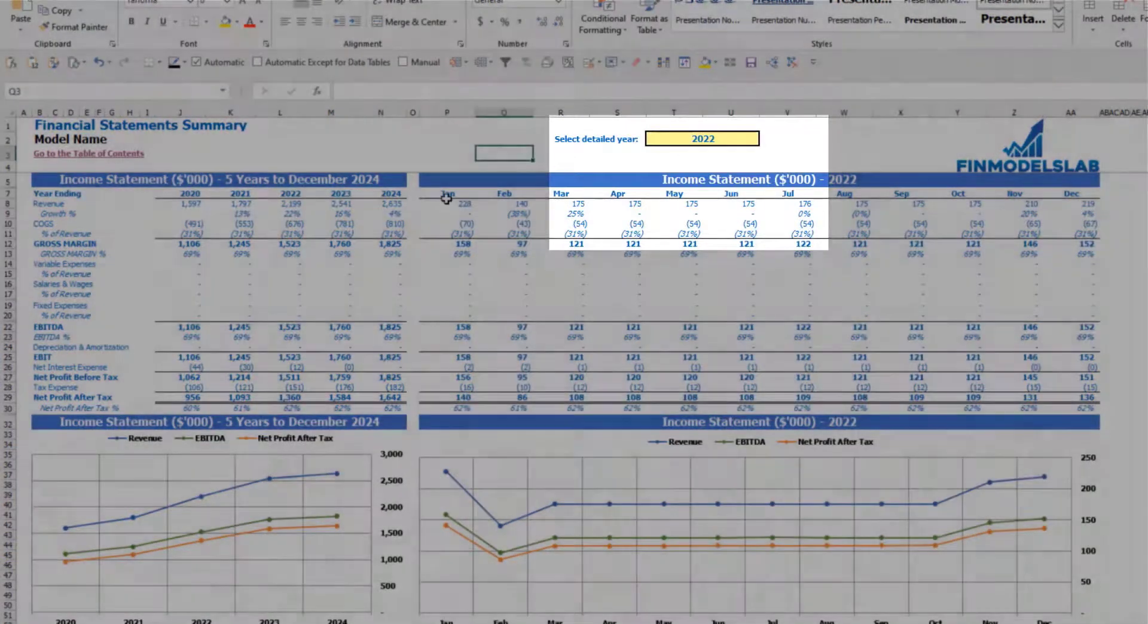
drag(451, 204, 1080, 408)
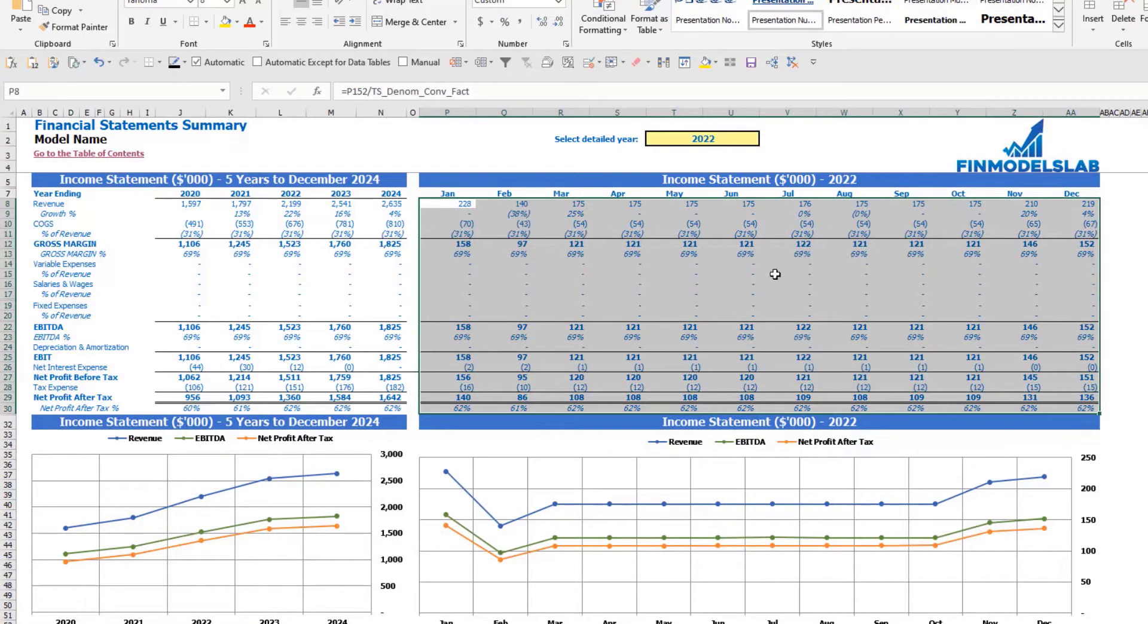
click(1143, 367)
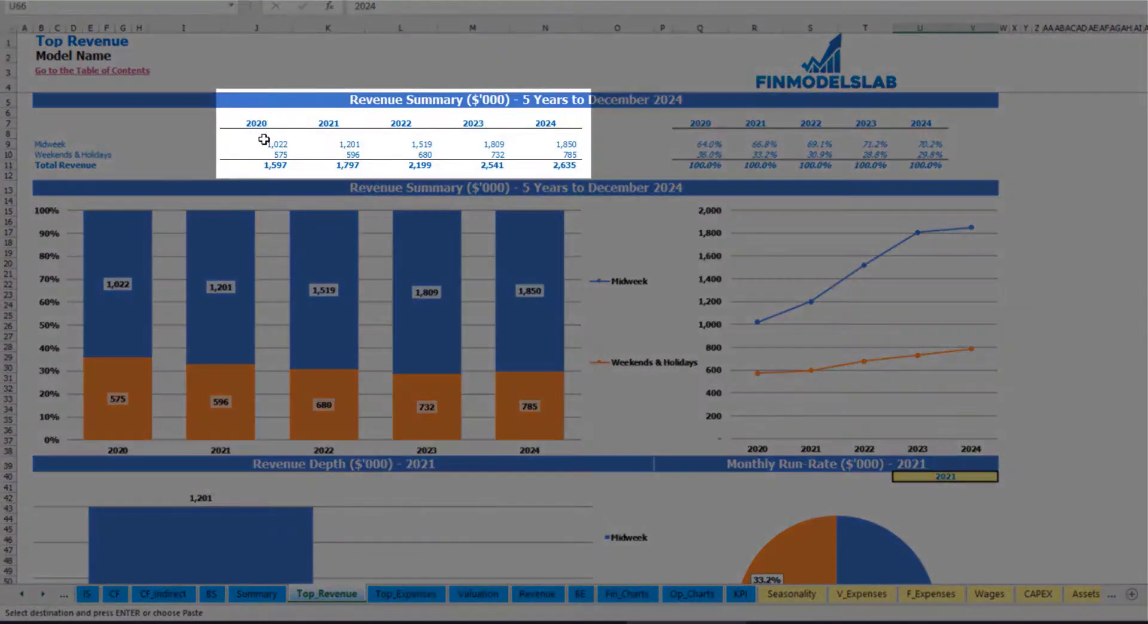
Select the five-year revenue amounts and percentage shares in turn, and set the Revenue Depth and Monthly Run-Rate year to 2022
drag(265, 142, 549, 164)
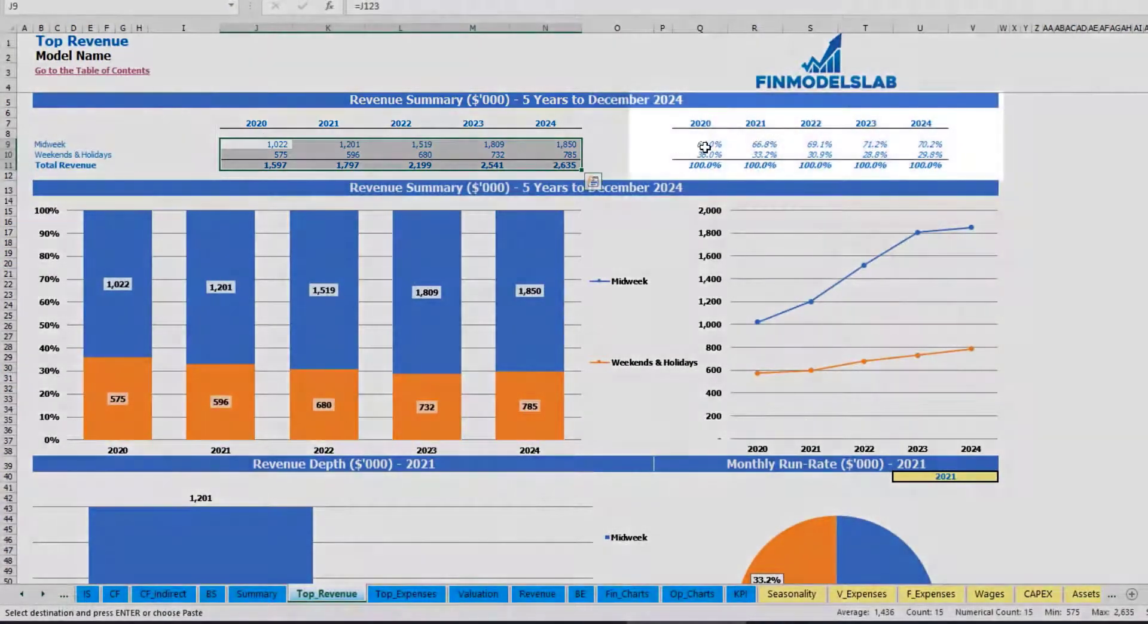
drag(705, 147, 932, 165)
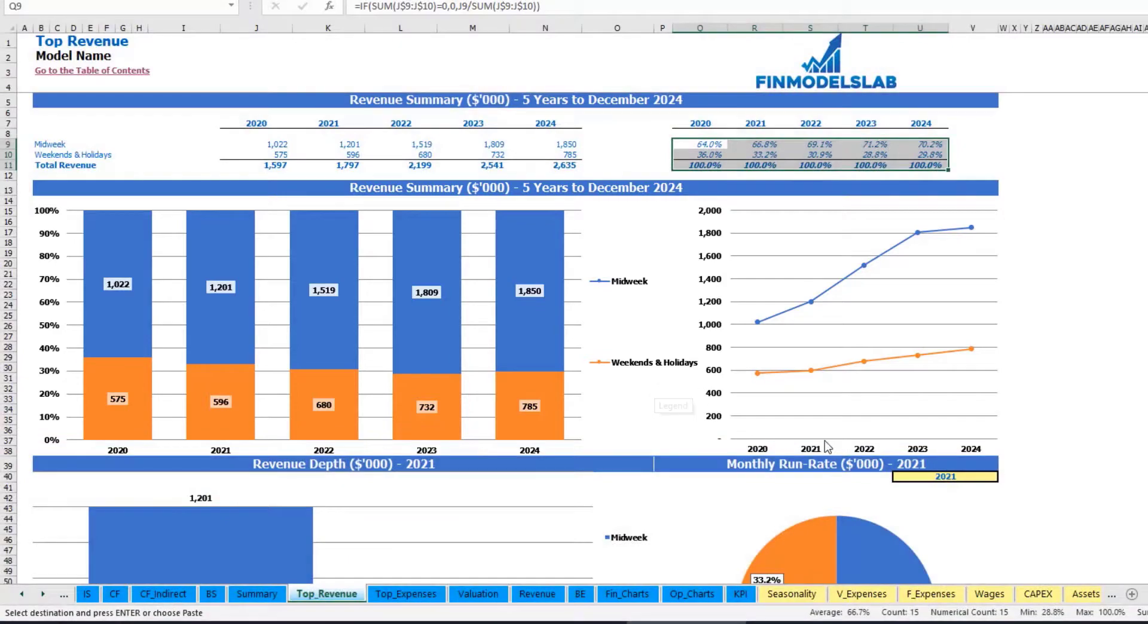
scroll(824, 444, down, 7)
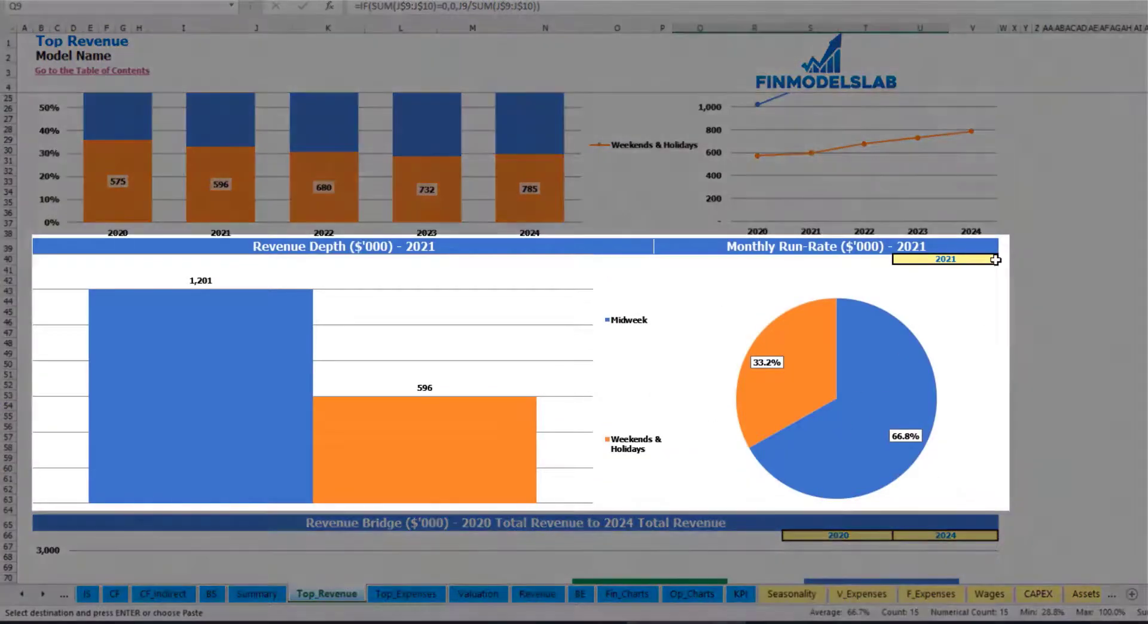
click(994, 261)
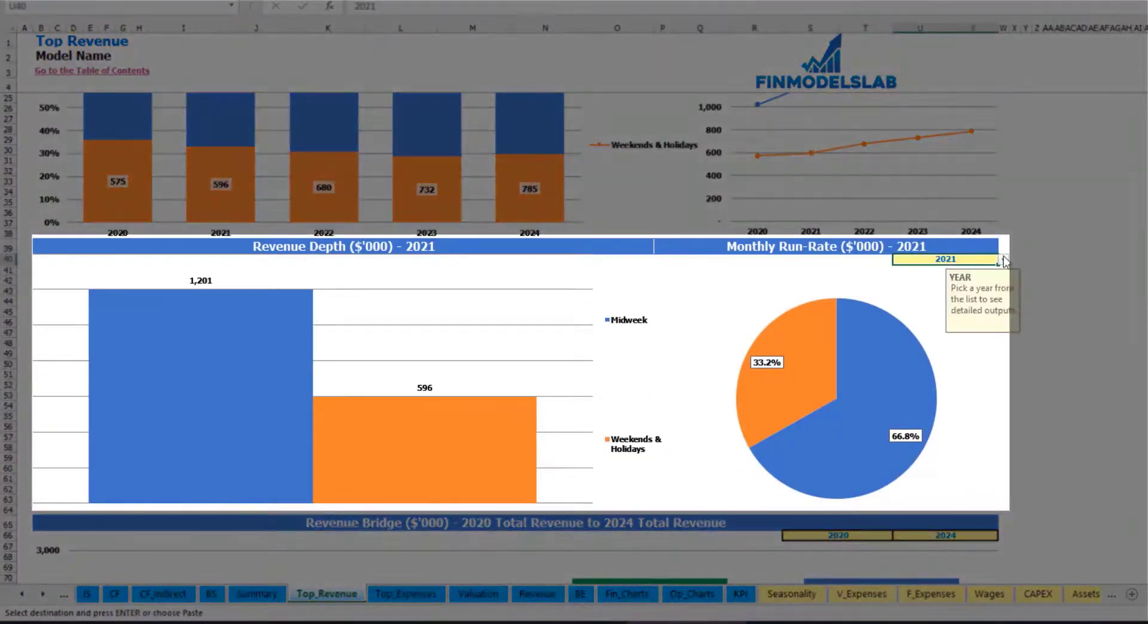
click(1003, 261)
click(933, 290)
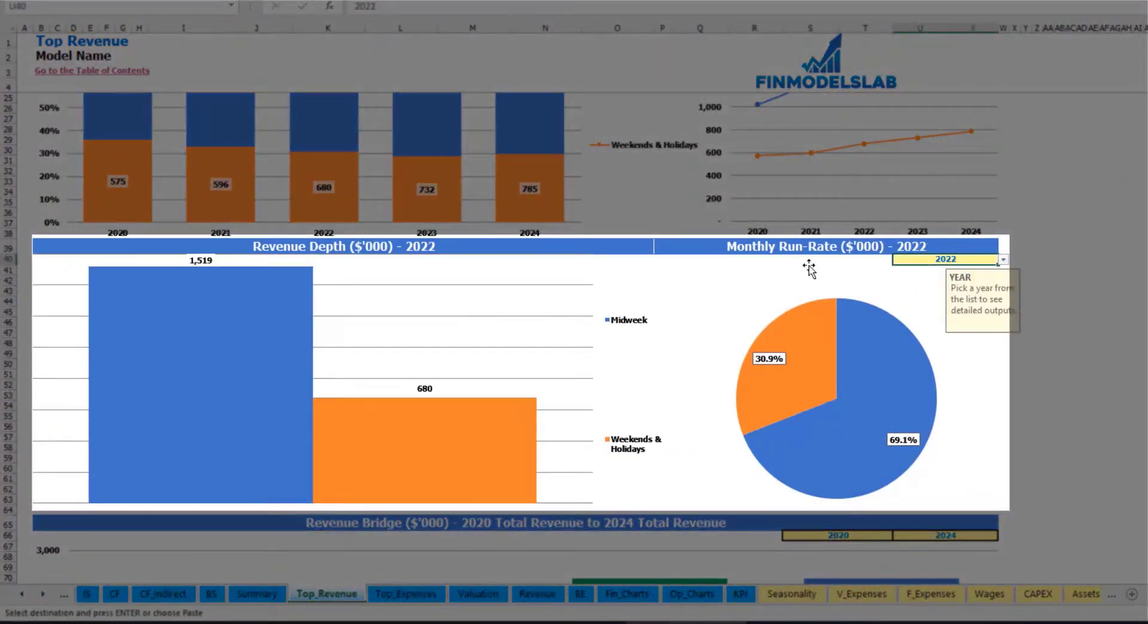
click(754, 247)
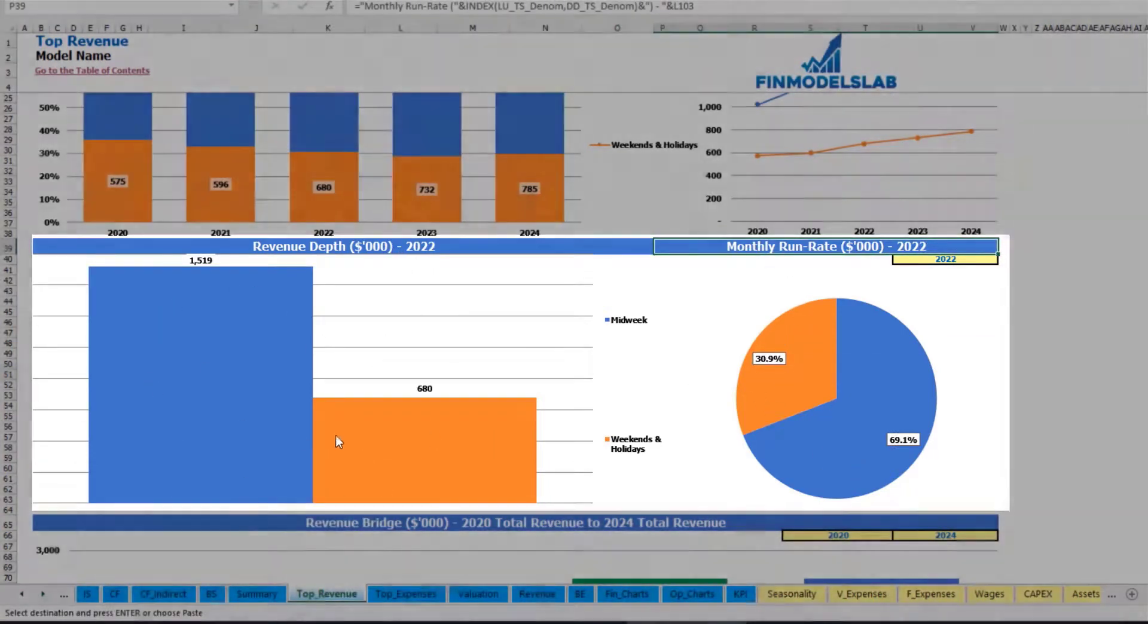
Set the first year of the Revenue Bridge chart to 2021 and choose a different last year for it
mouse_move(345, 426)
scroll(344, 425, down, 10)
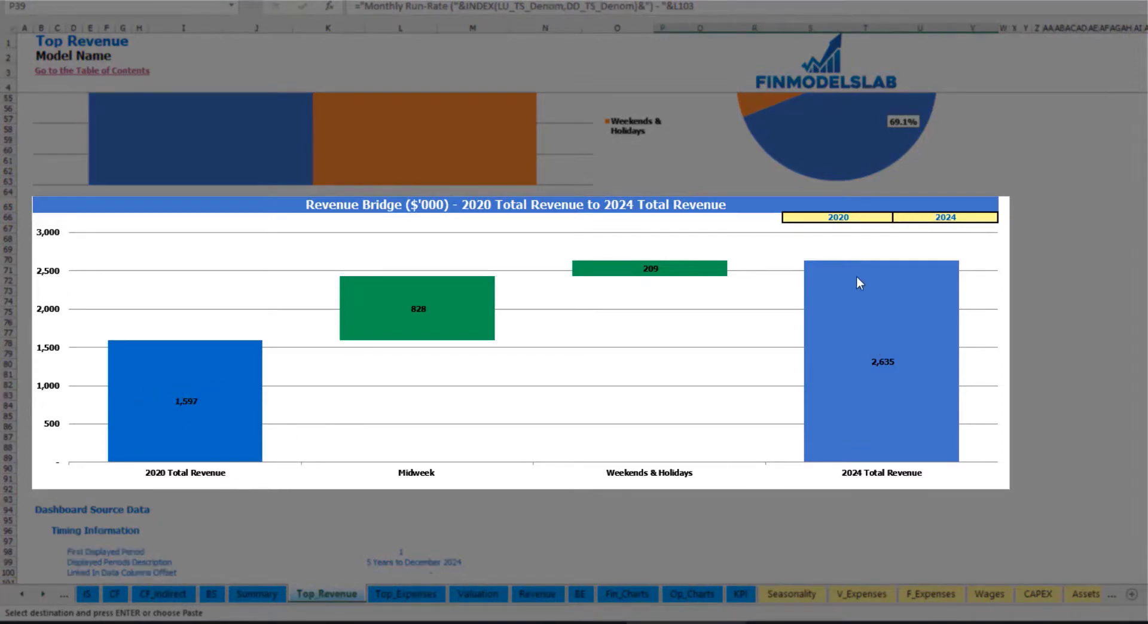
click(885, 216)
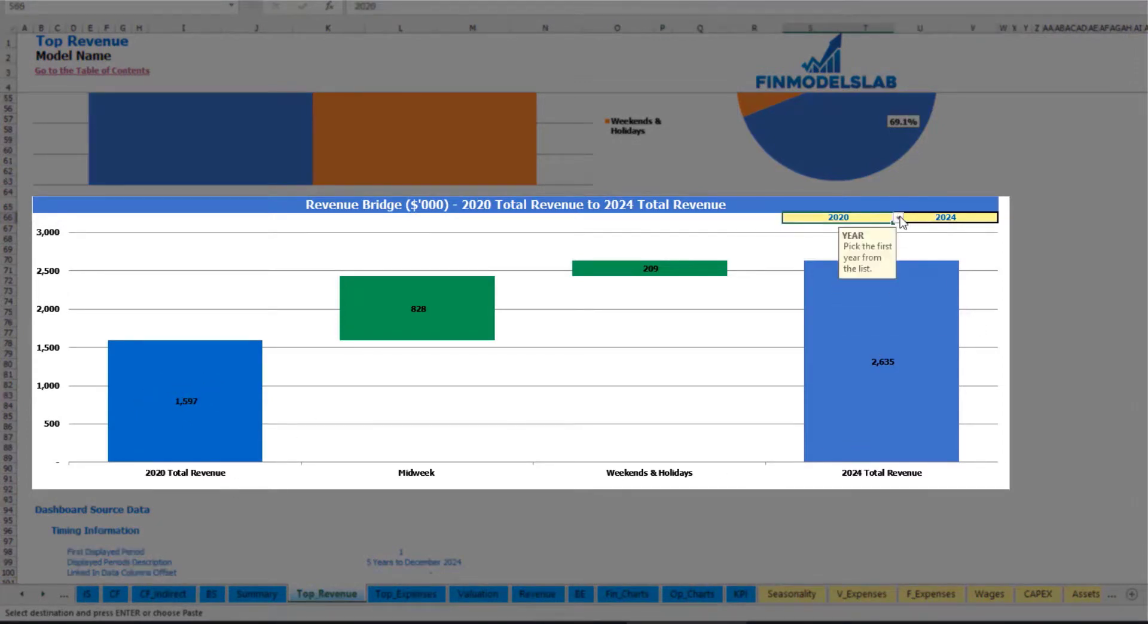
click(898, 219)
click(875, 238)
click(1001, 217)
click(992, 217)
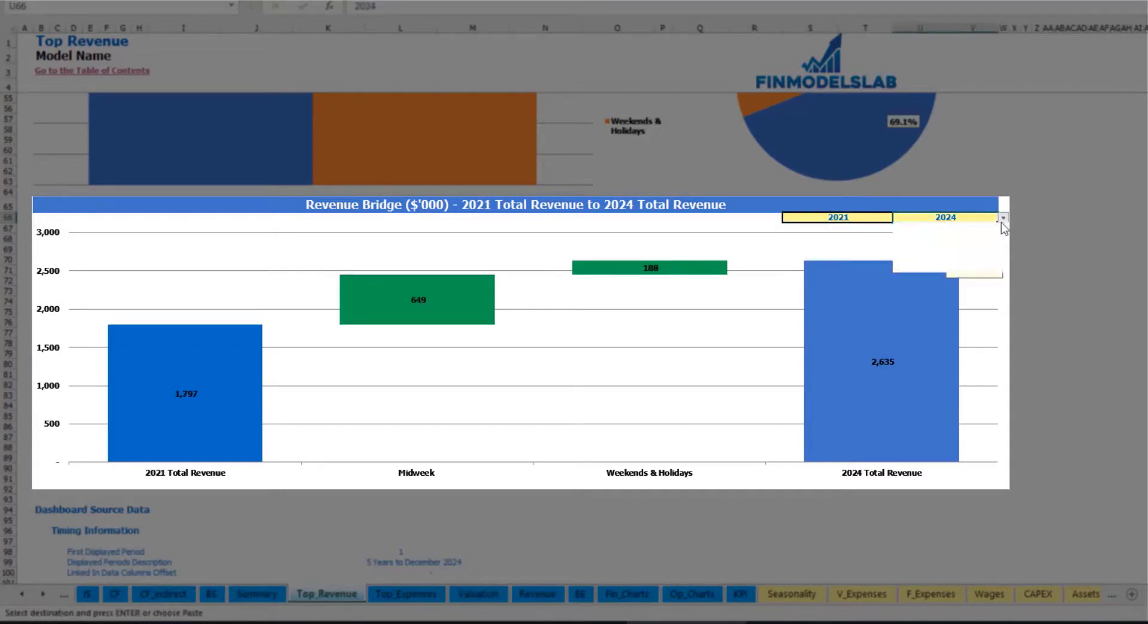
click(1004, 218)
click(968, 257)
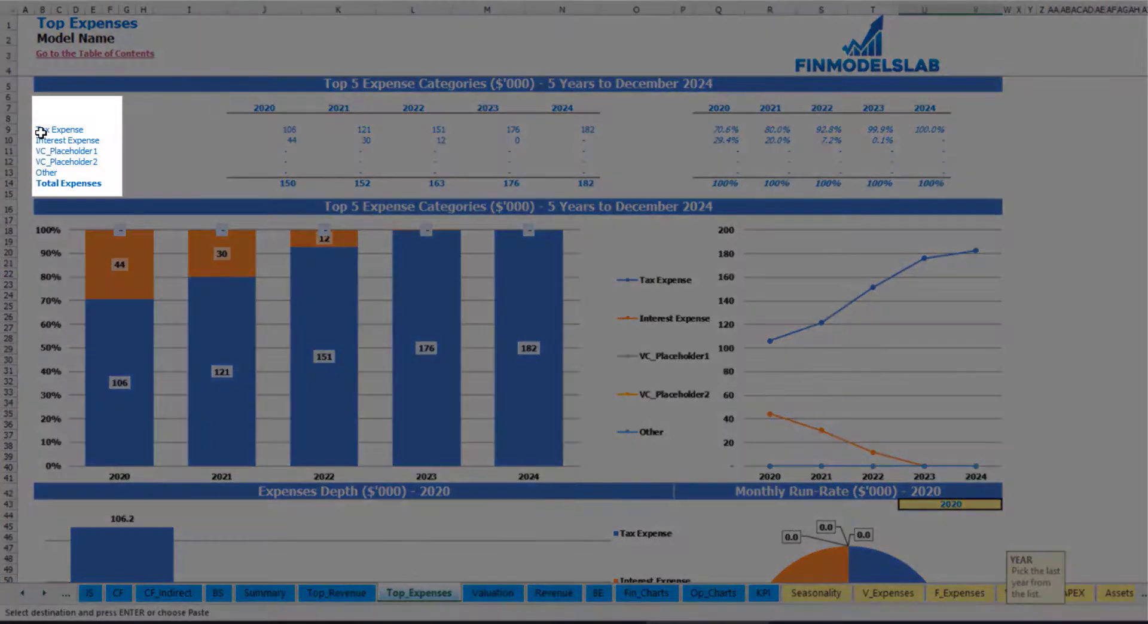
Select the top expense category labels, and set the Expenses Depth and Monthly Run-Rate year to 2022
drag(42, 131, 98, 162)
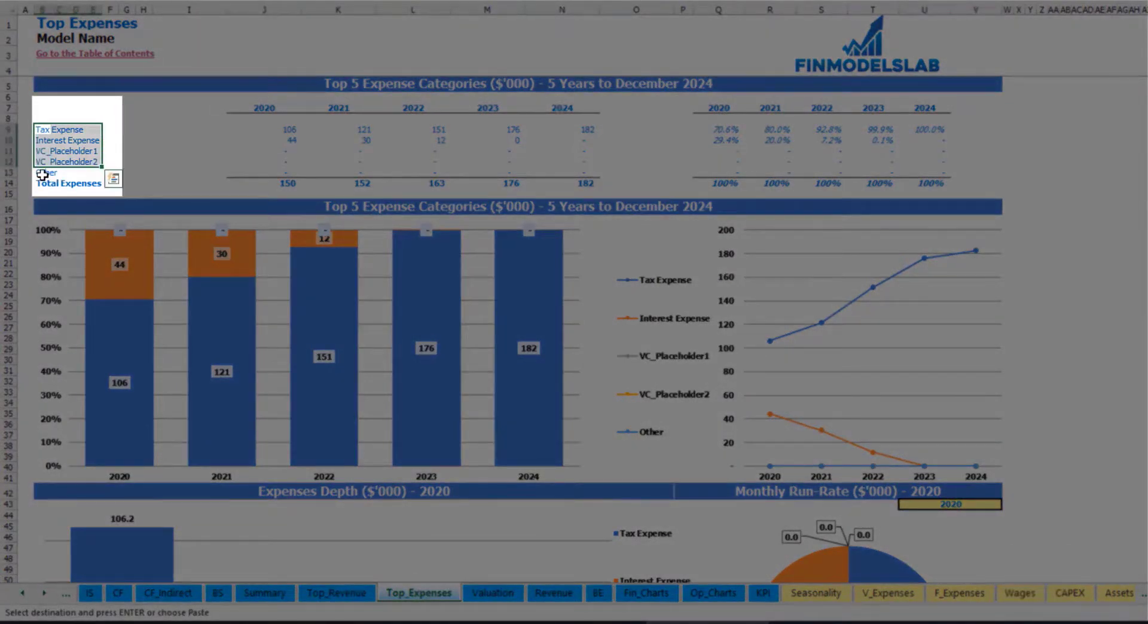
click(39, 173)
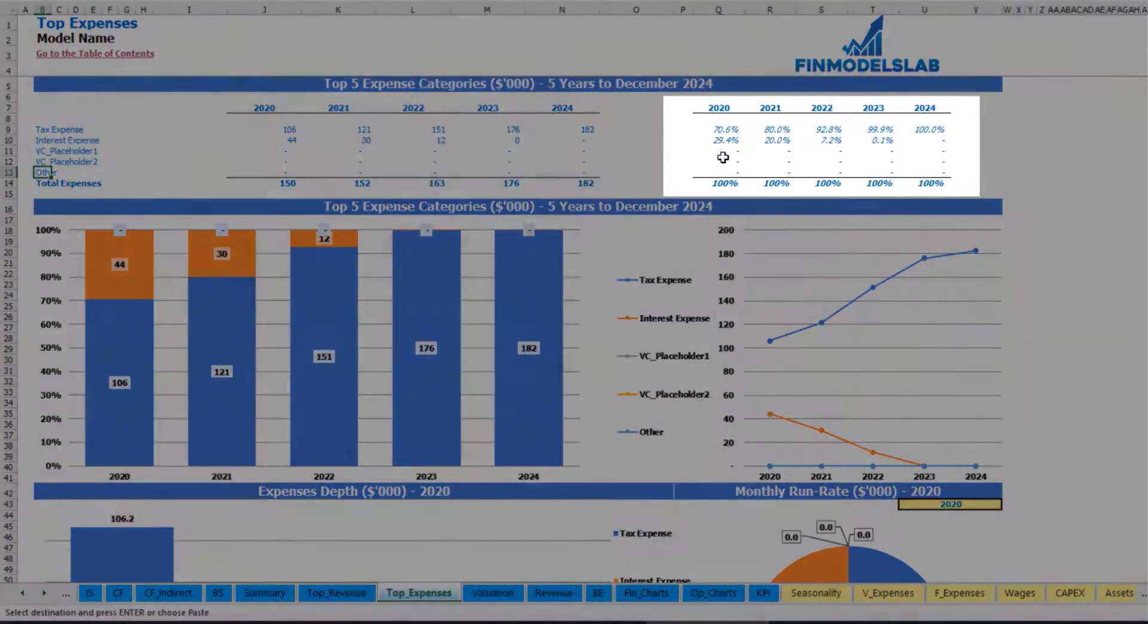
scroll(425, 217, down, 3)
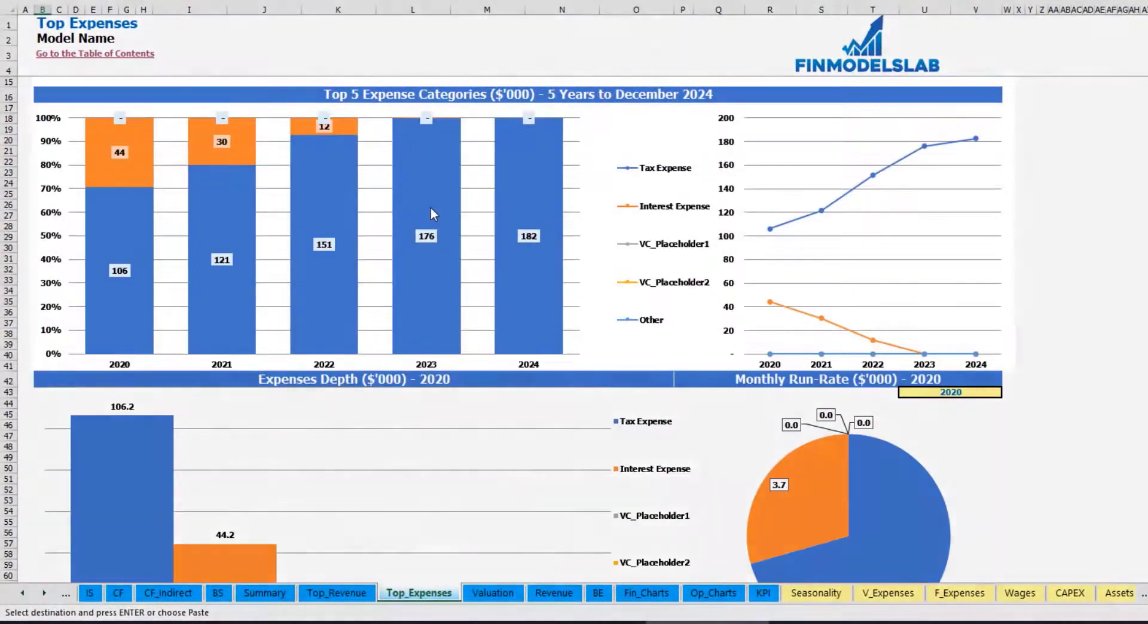
scroll(380, 253, down, 3)
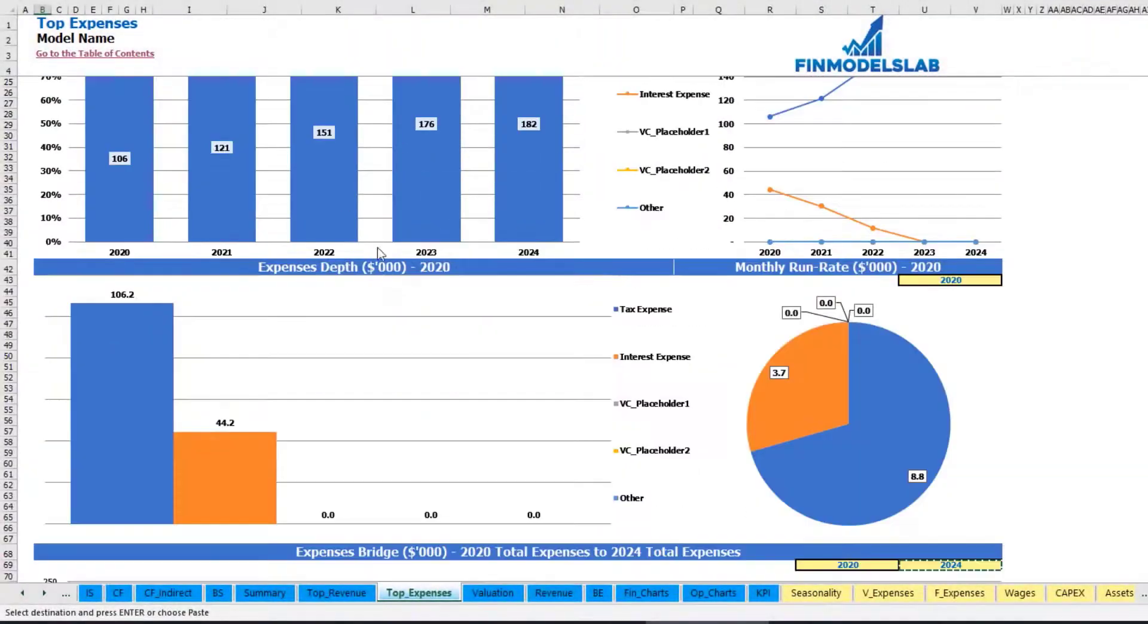
scroll(407, 302, down, 3)
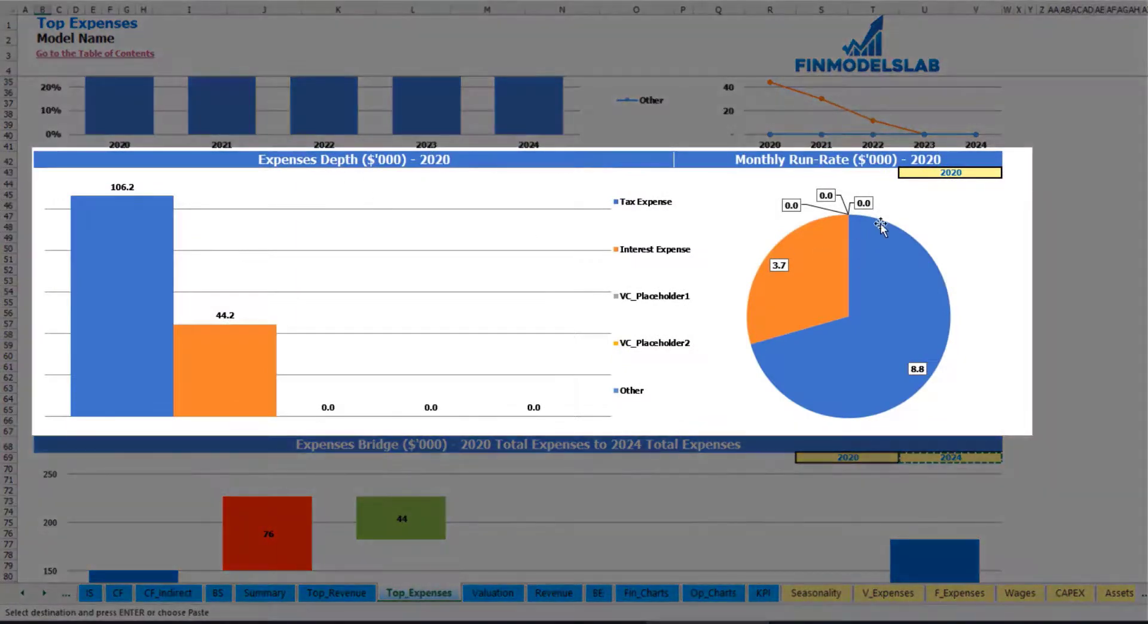
click(984, 172)
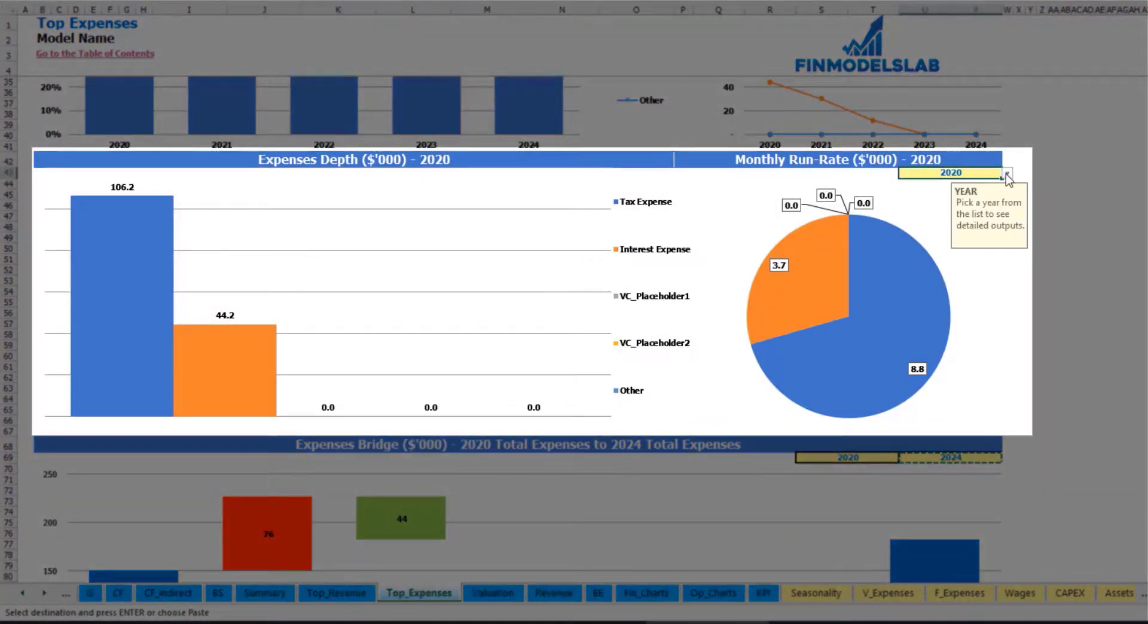
click(1007, 174)
click(993, 202)
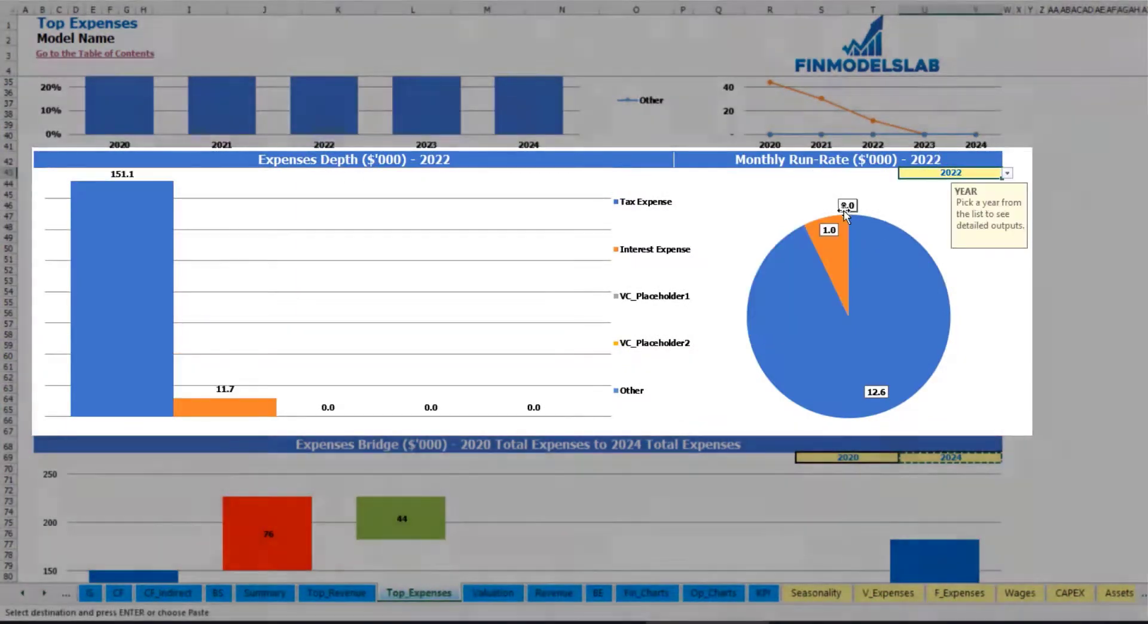
scroll(513, 350, down, 7)
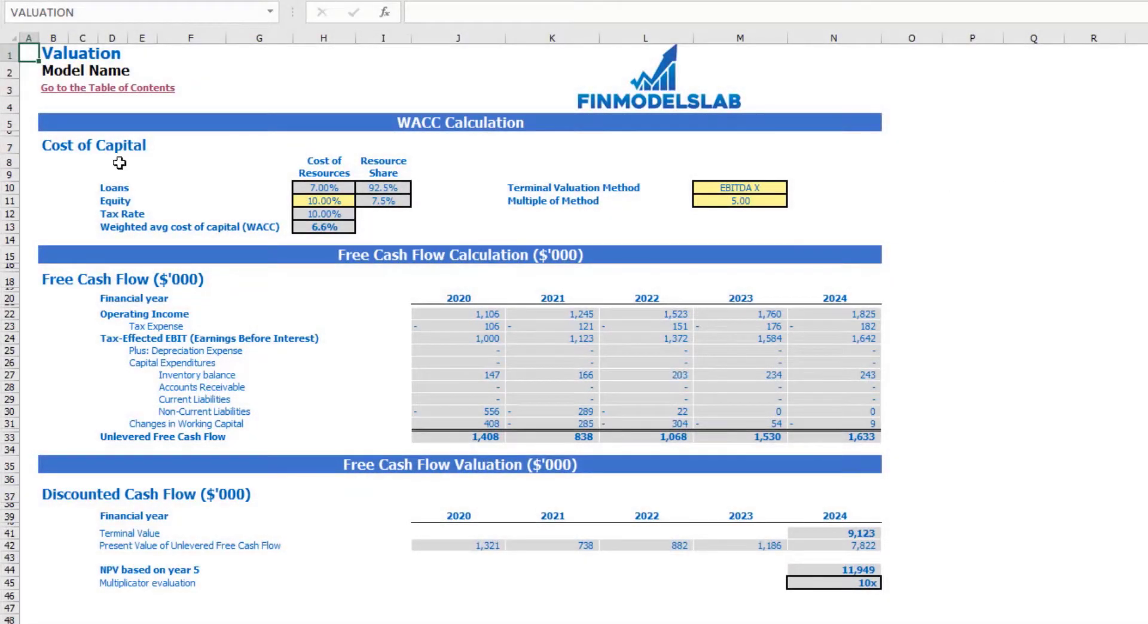
Select the equity cost of resources and the Unlevered Free Cash Flow row on the Valuation sheet in turn
click(306, 203)
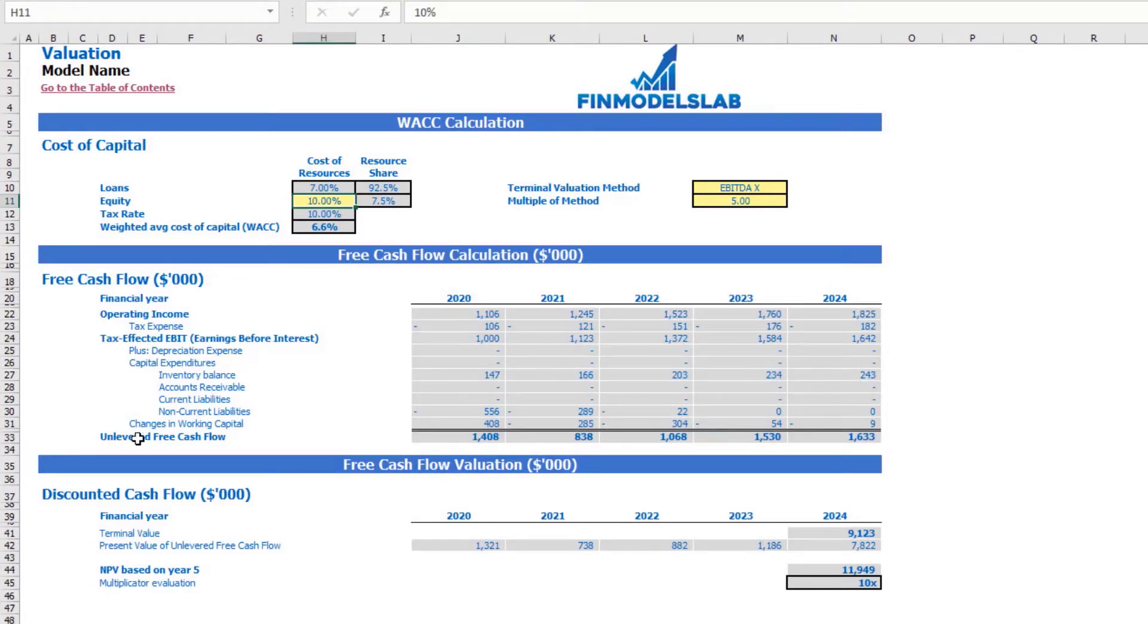
drag(114, 440, 817, 439)
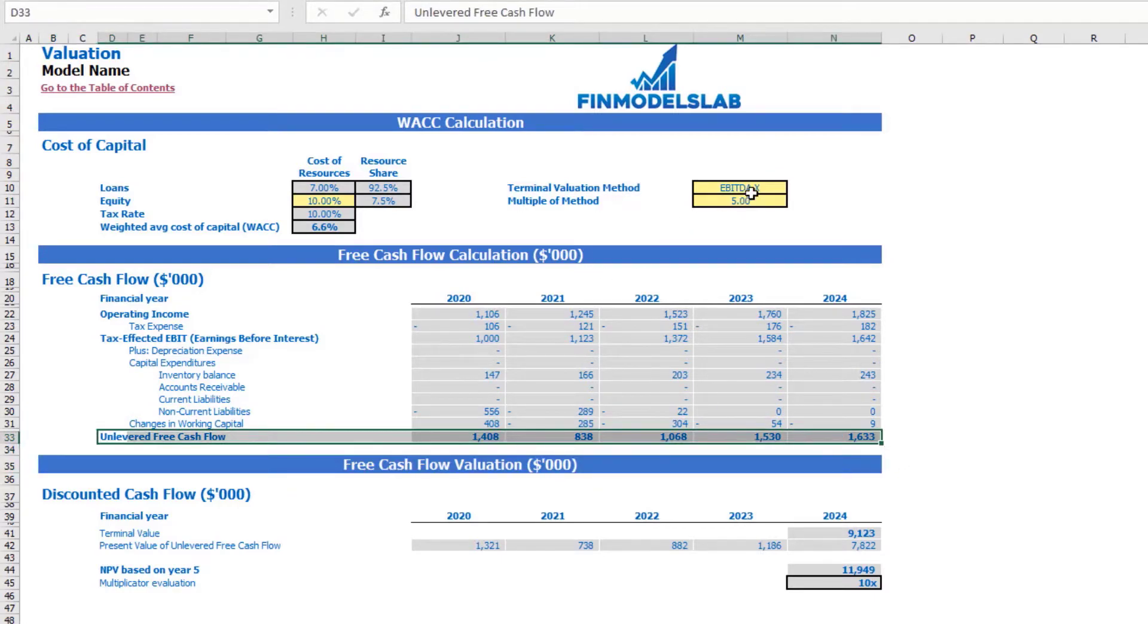
Set the Terminal Valuation Method to Revenue X and the Multiple of Method to 50
click(771, 187)
click(795, 189)
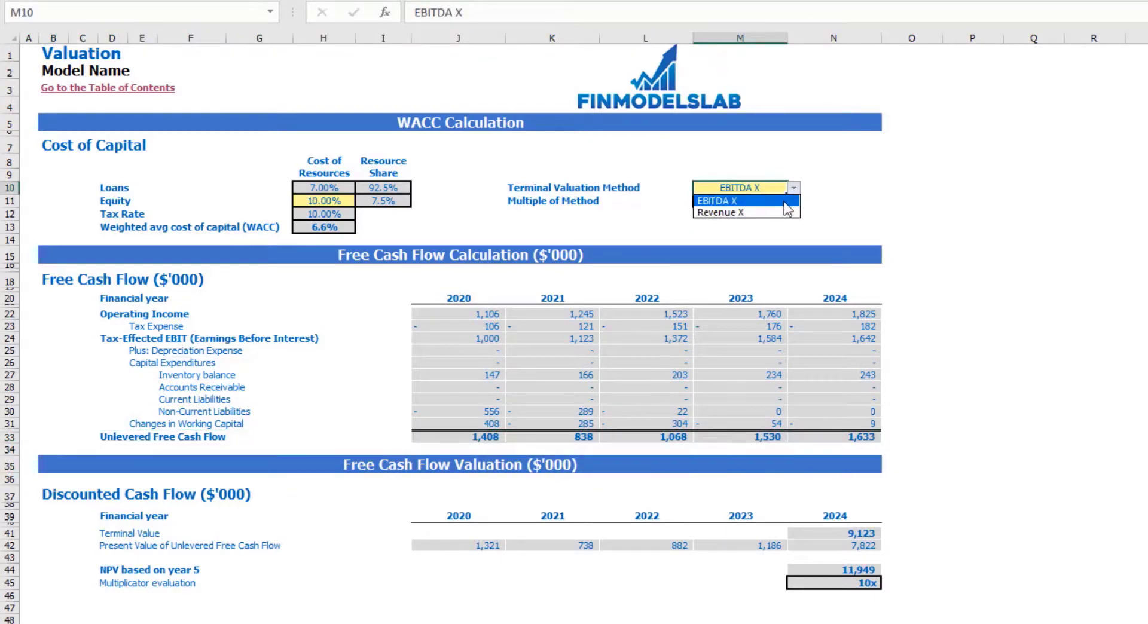
click(721, 212)
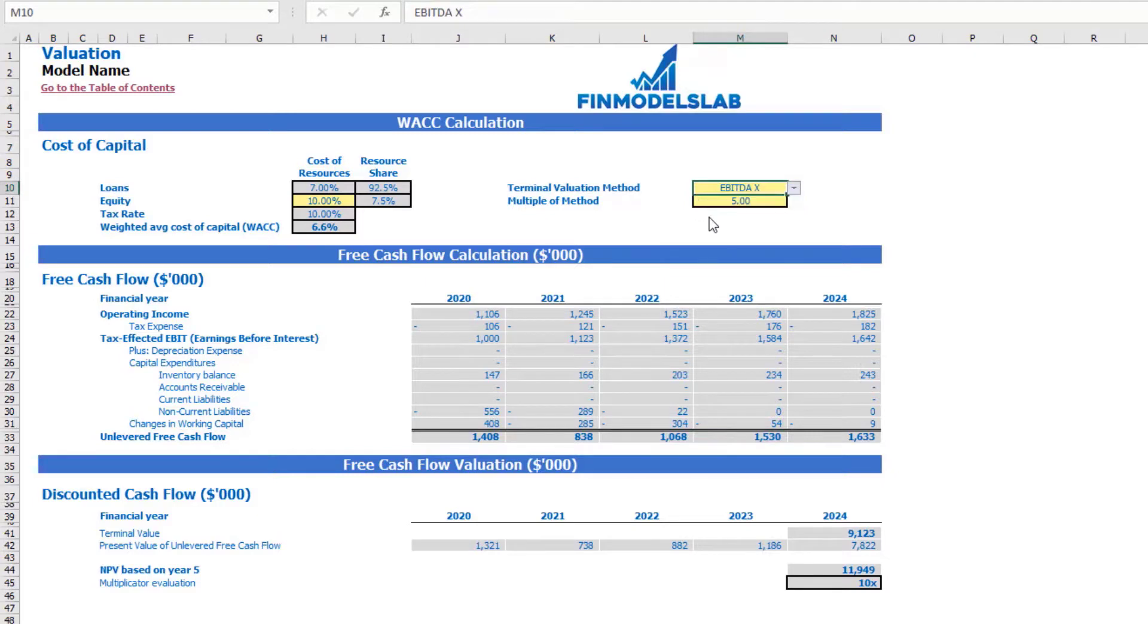
click(748, 203)
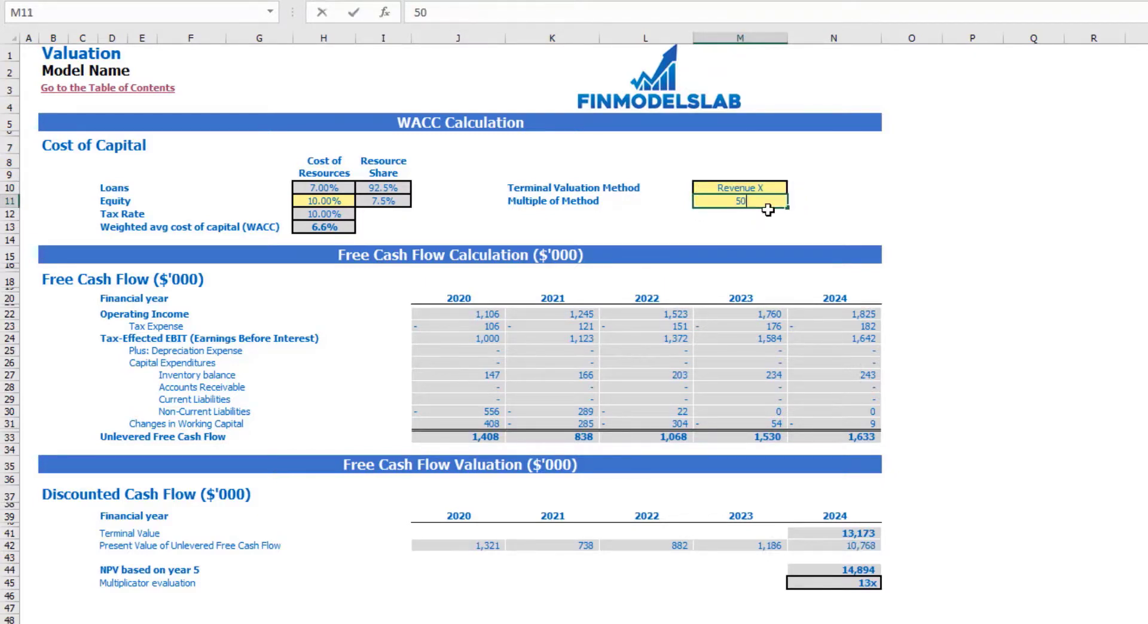
key(Return)
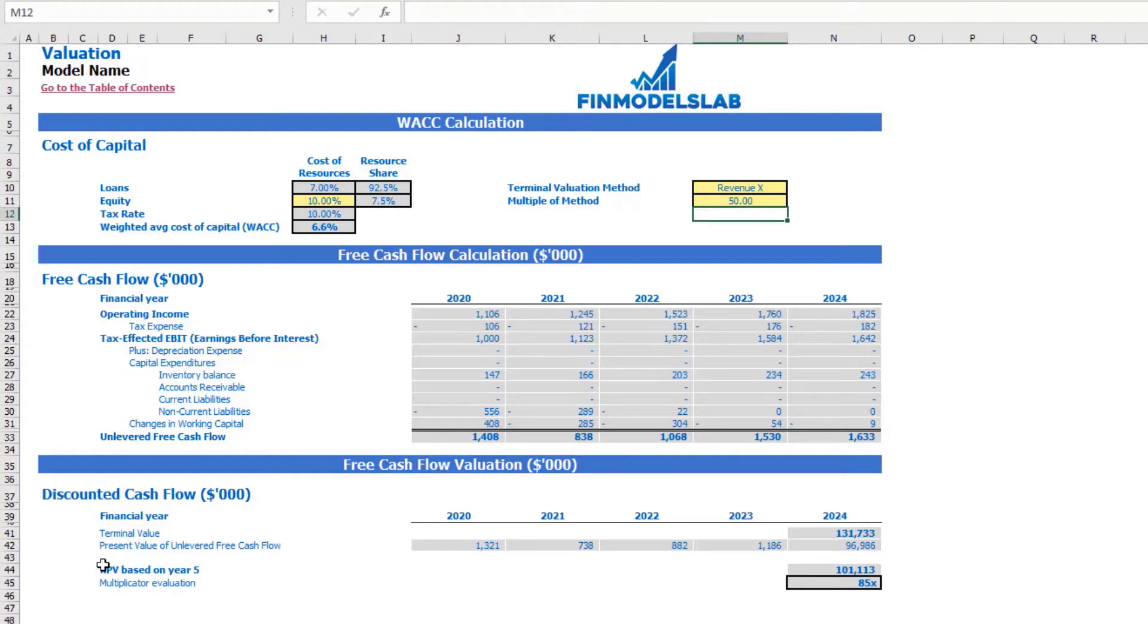
Select the NPV based on year 5 and Multiplicator evaluation rows, and examine the Break Even Chart's yearly bars
drag(103, 565, 858, 572)
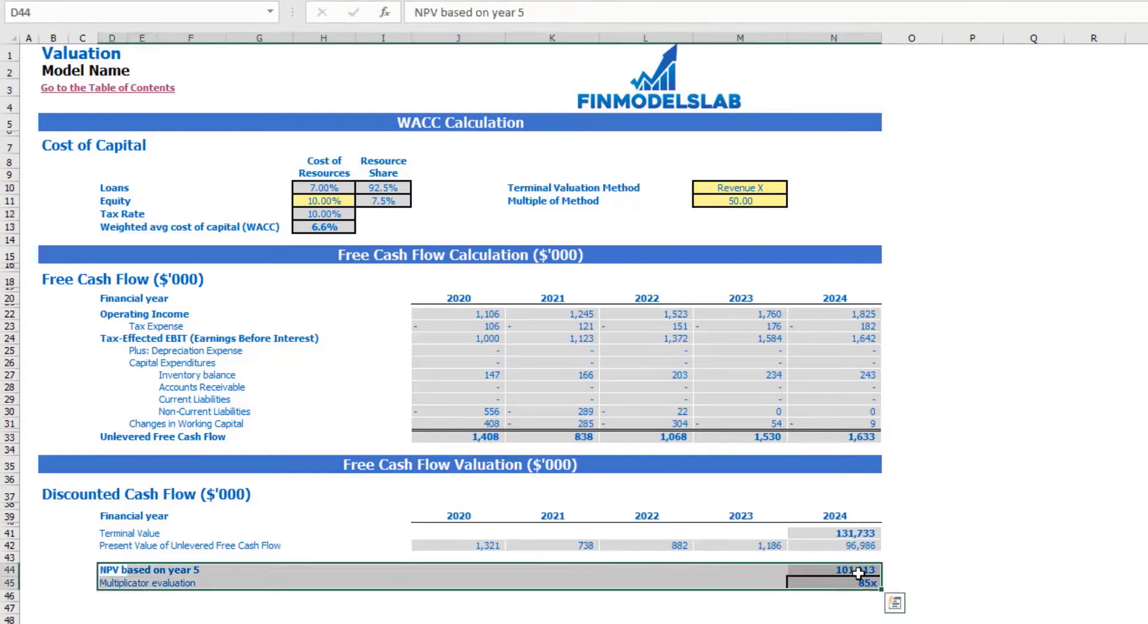
click(110, 580)
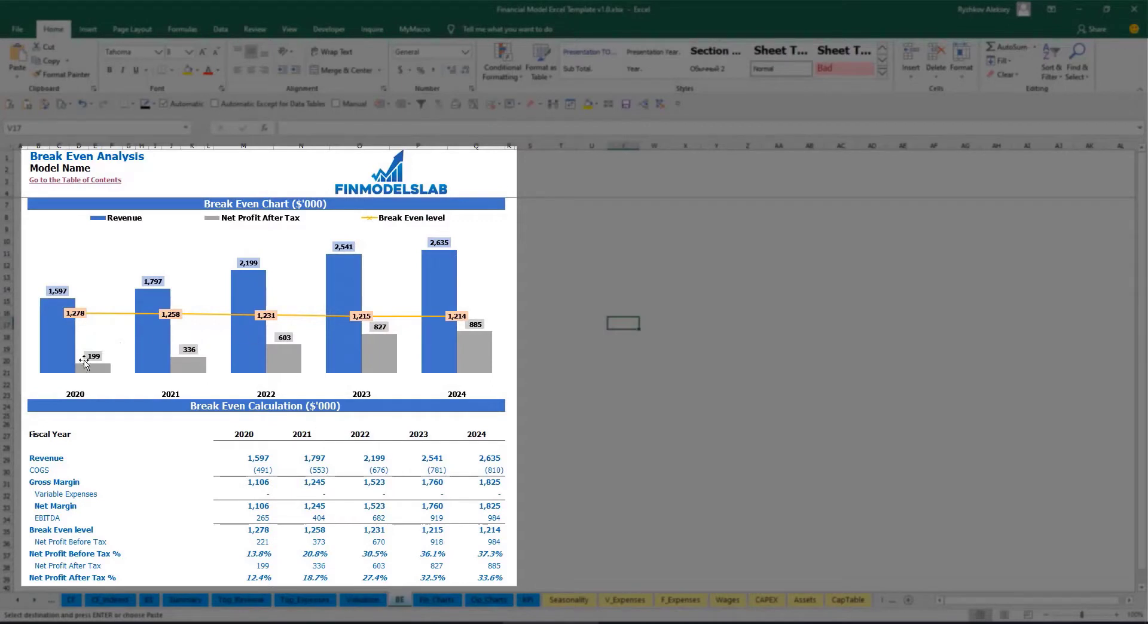
mouse_move(51, 327)
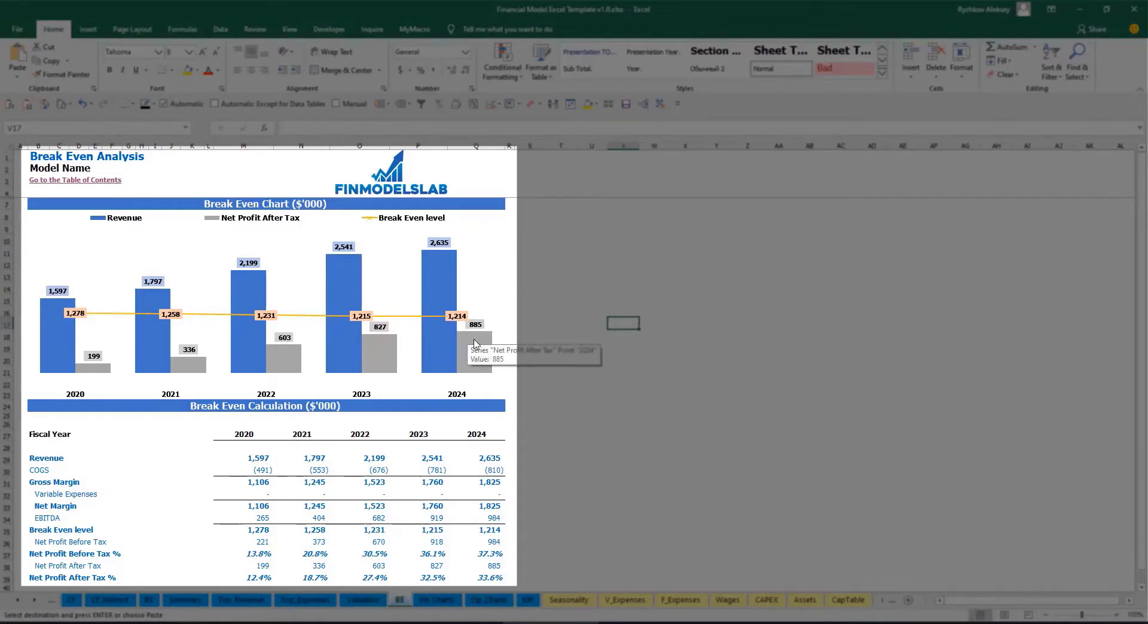
Examine the 24-month and 5-year financial charts, from revenue breakdown through operating cash flow and cash balance to EBITDA and EBIT
mouse_move(53, 305)
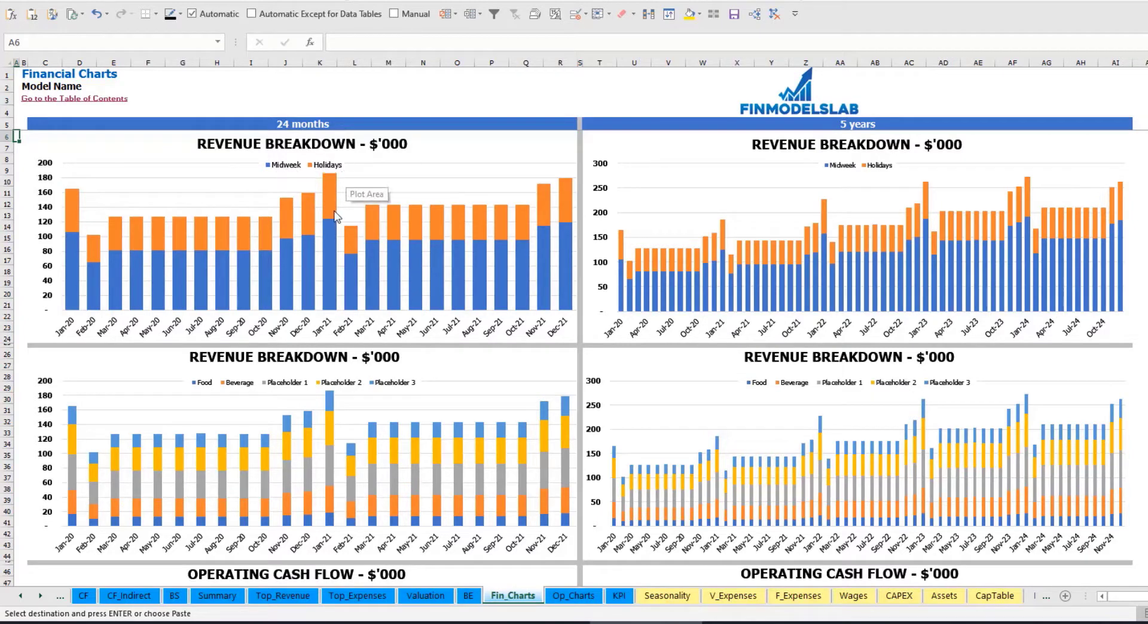
scroll(337, 228, down, 3)
scroll(340, 234, down, 3)
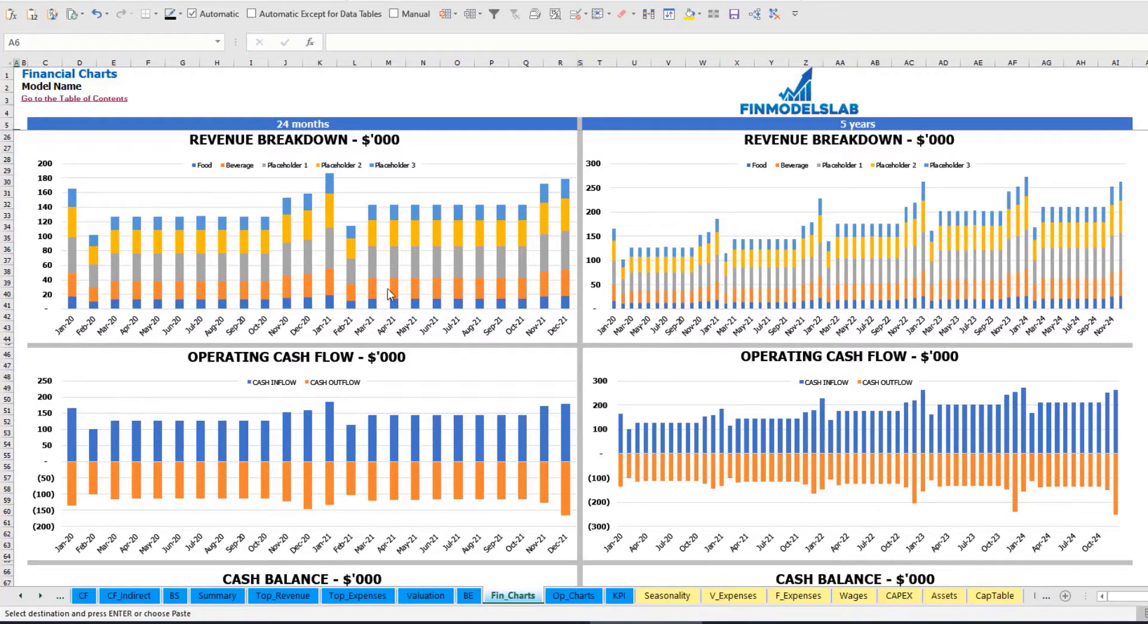
scroll(383, 299, down, 4)
scroll(384, 302, down, 3)
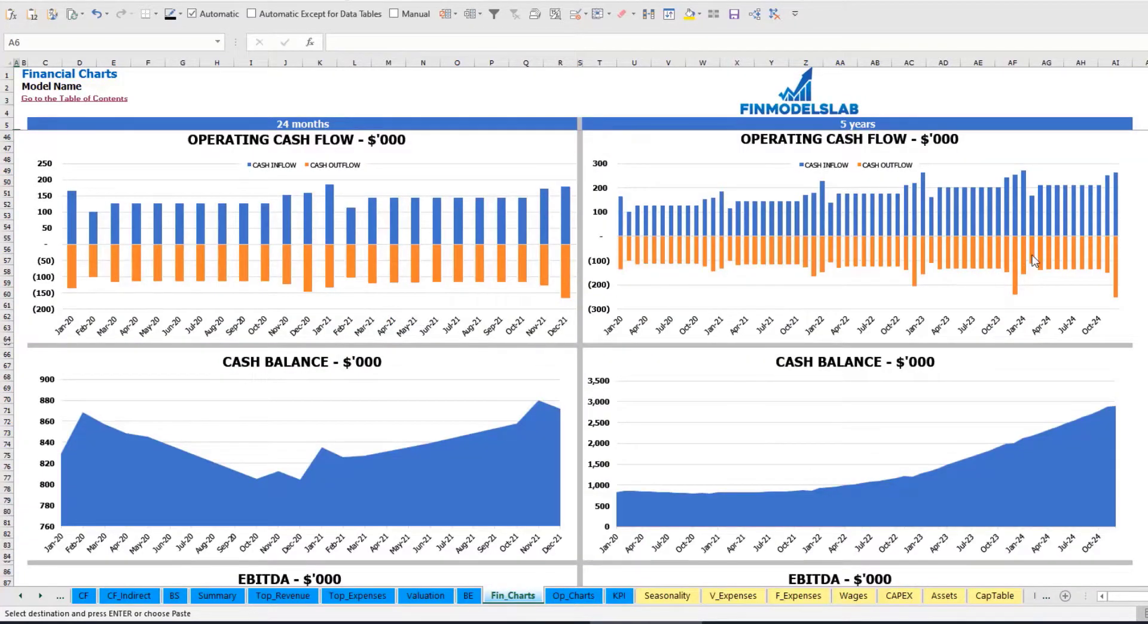
scroll(335, 311, down, 7)
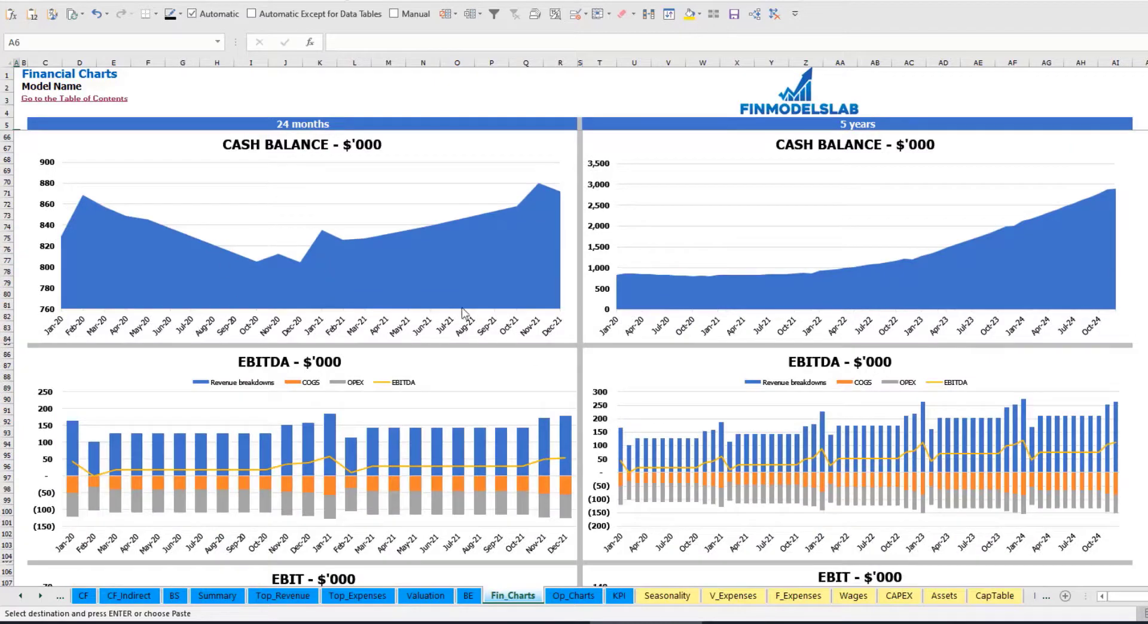
scroll(334, 368, down, 7)
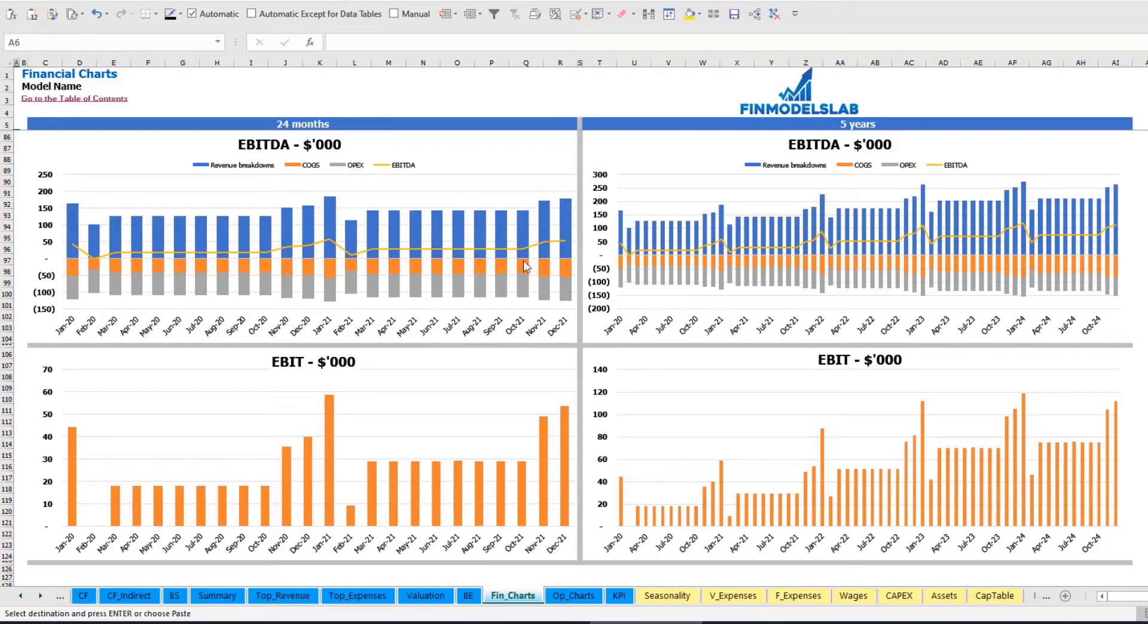
scroll(474, 338, down, 7)
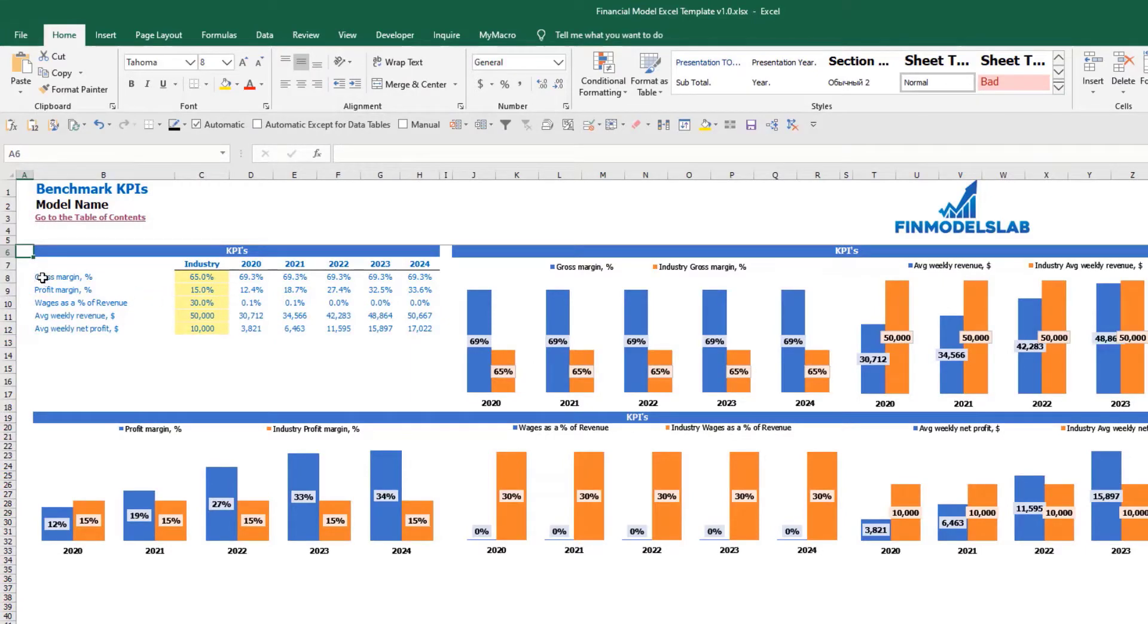
Select the KPI labels on the Benchmark KPIs sheet one by one, followed by the whole block of yellow industry benchmarks
mouse_move(43, 278)
mouse_down()
mouse_move(42, 292)
mouse_move(52, 289)
mouse_up()
click(62, 291)
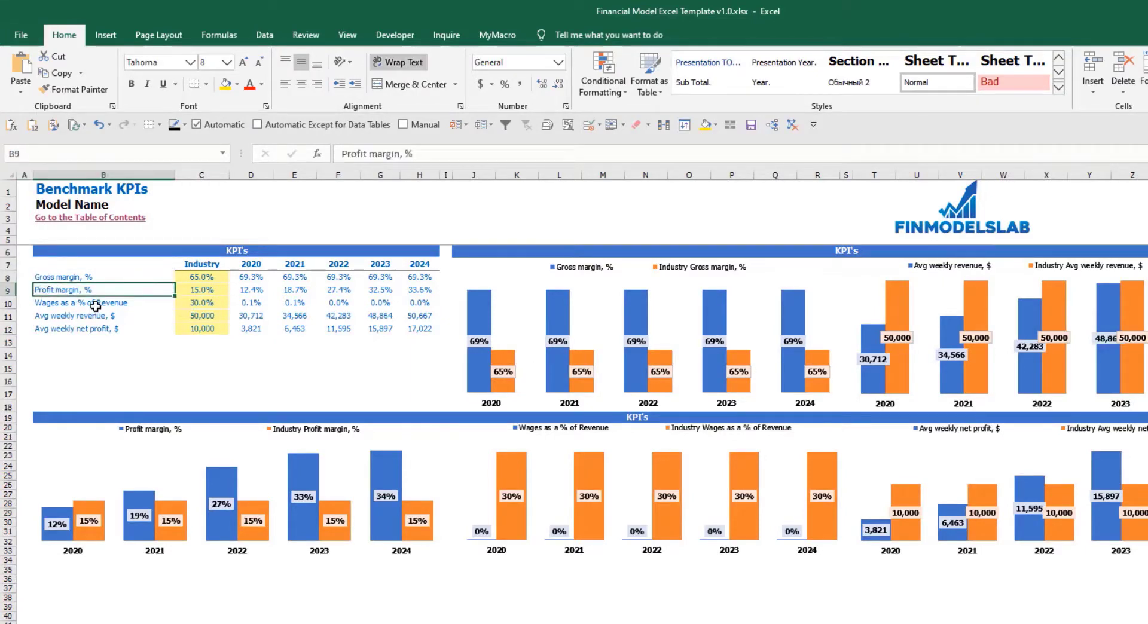
click(95, 305)
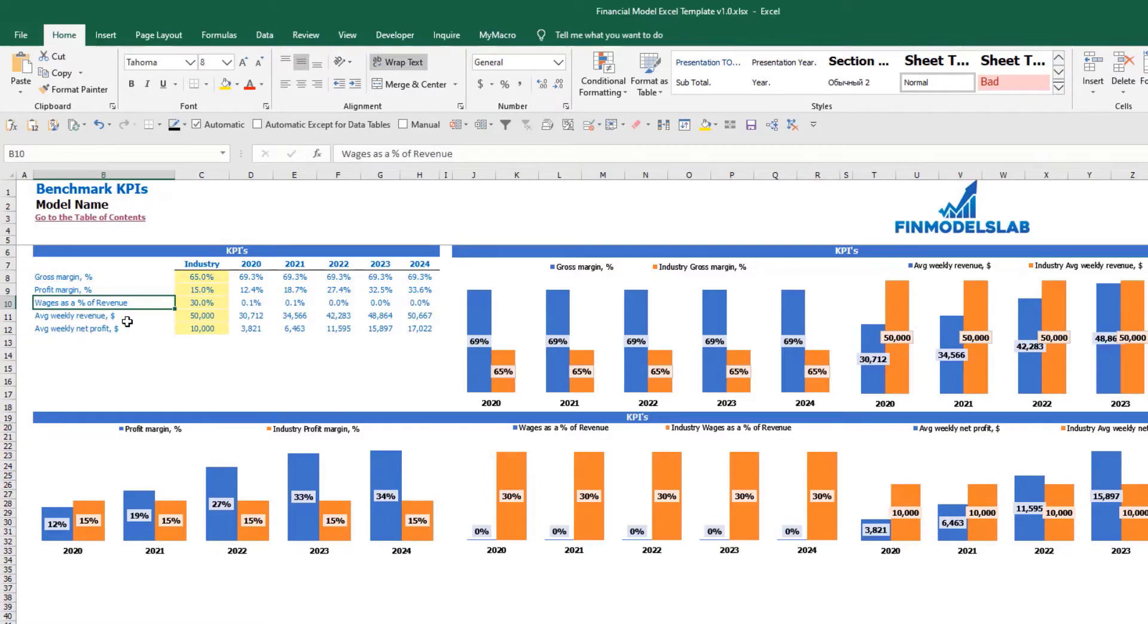
click(123, 318)
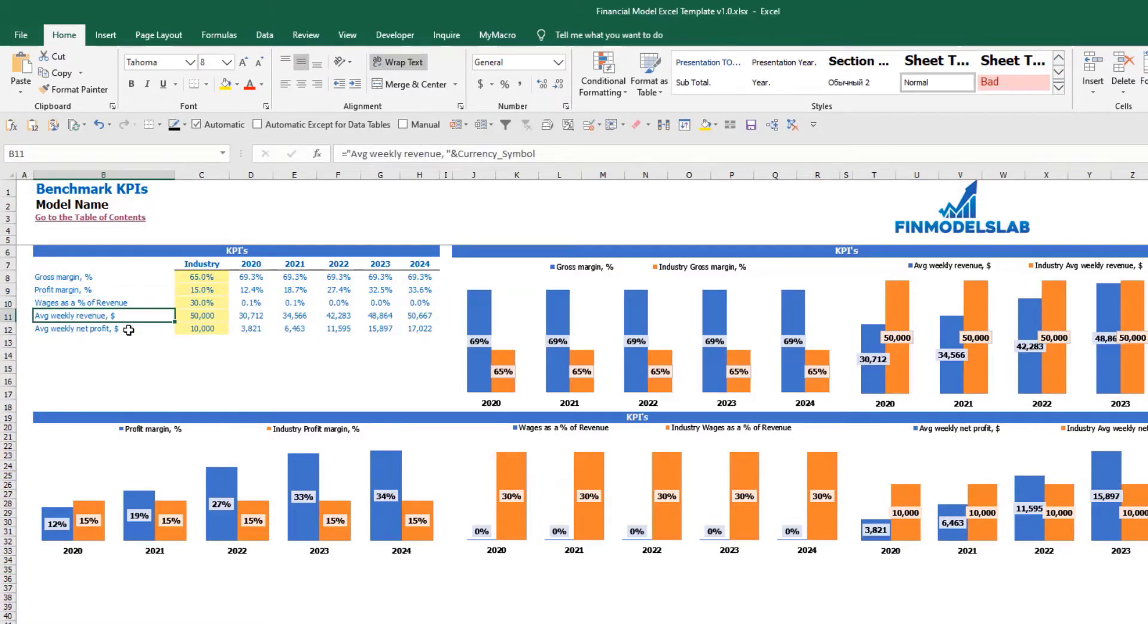
click(126, 330)
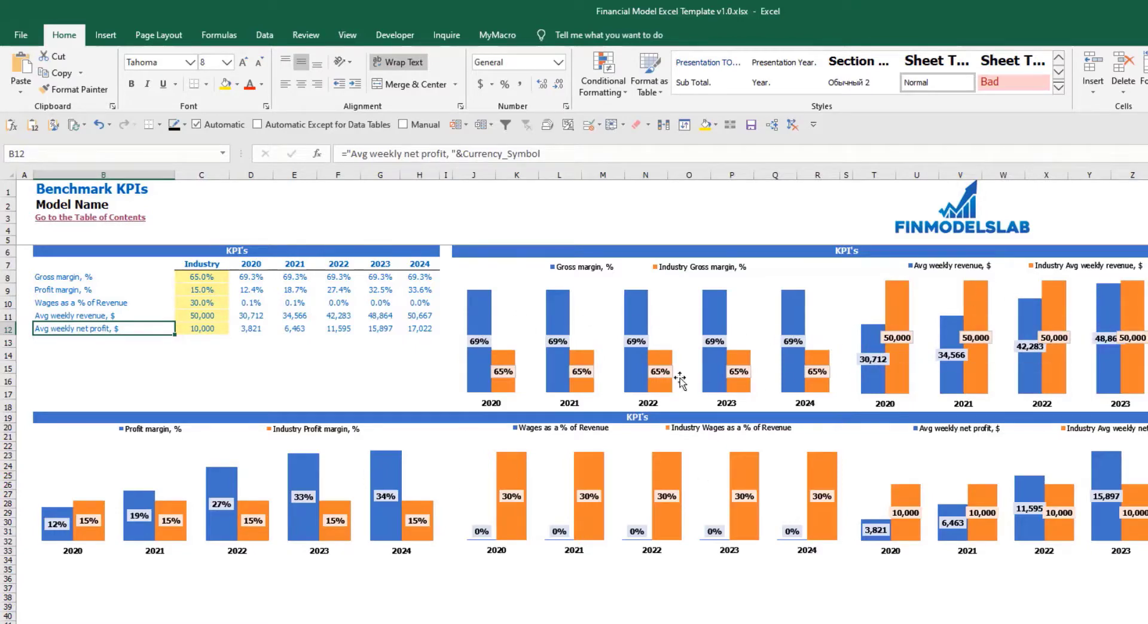
drag(202, 277, 203, 330)
click(188, 355)
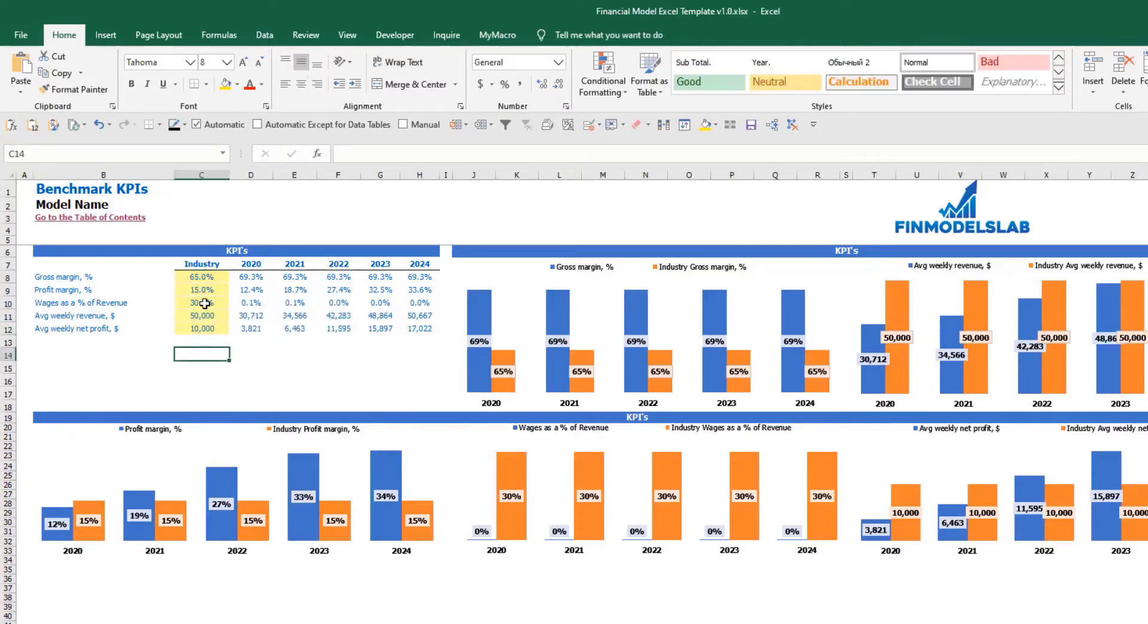
Set the industry Gross margin benchmark to 50% and check the Gross margin comparison chart
click(209, 278)
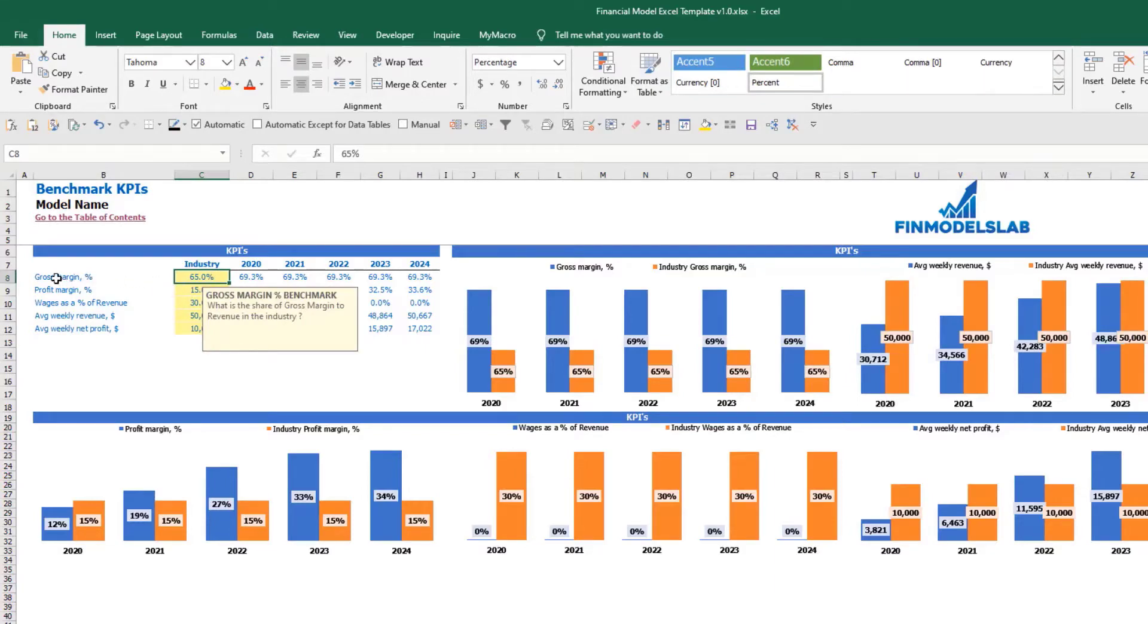
click(39, 277)
click(183, 277)
text(50)
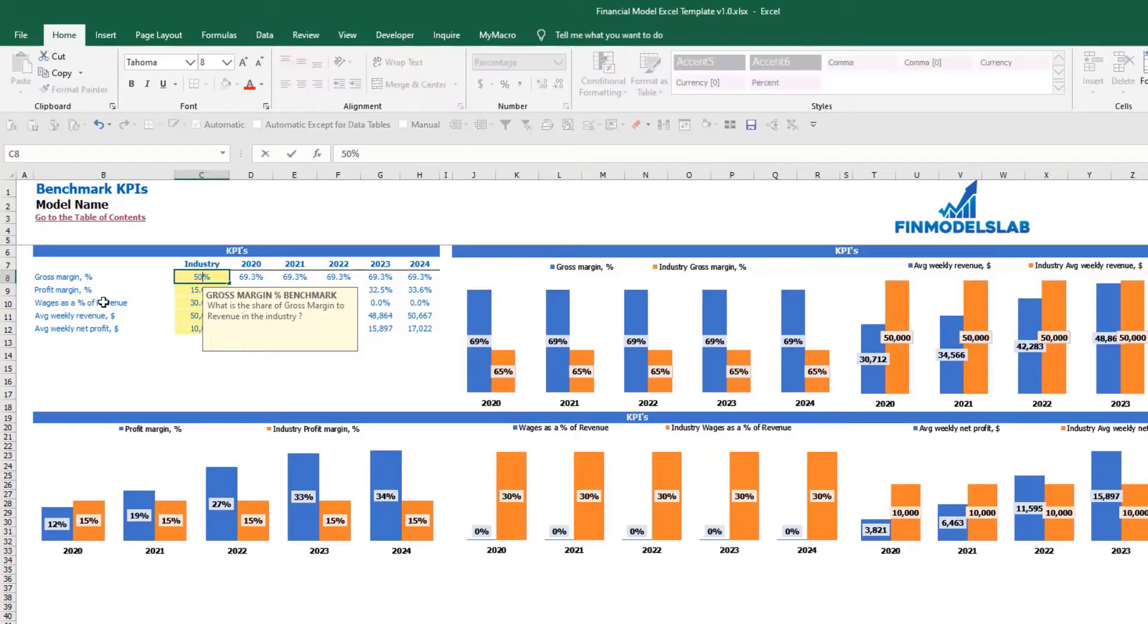
key(Return)
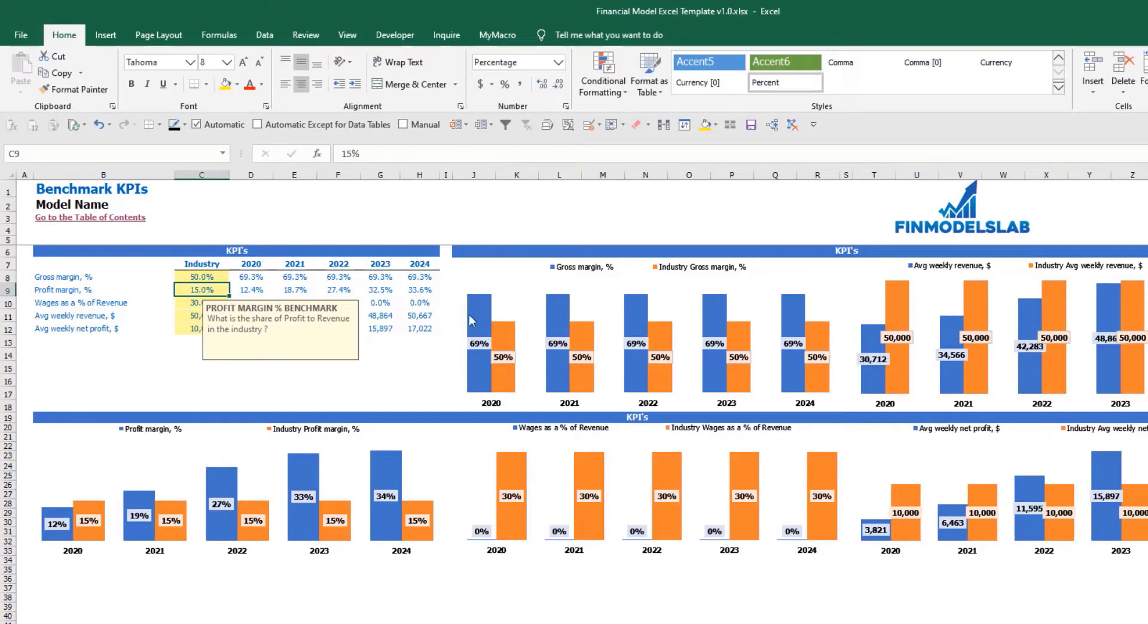
mouse_move(486, 333)
mouse_move(502, 372)
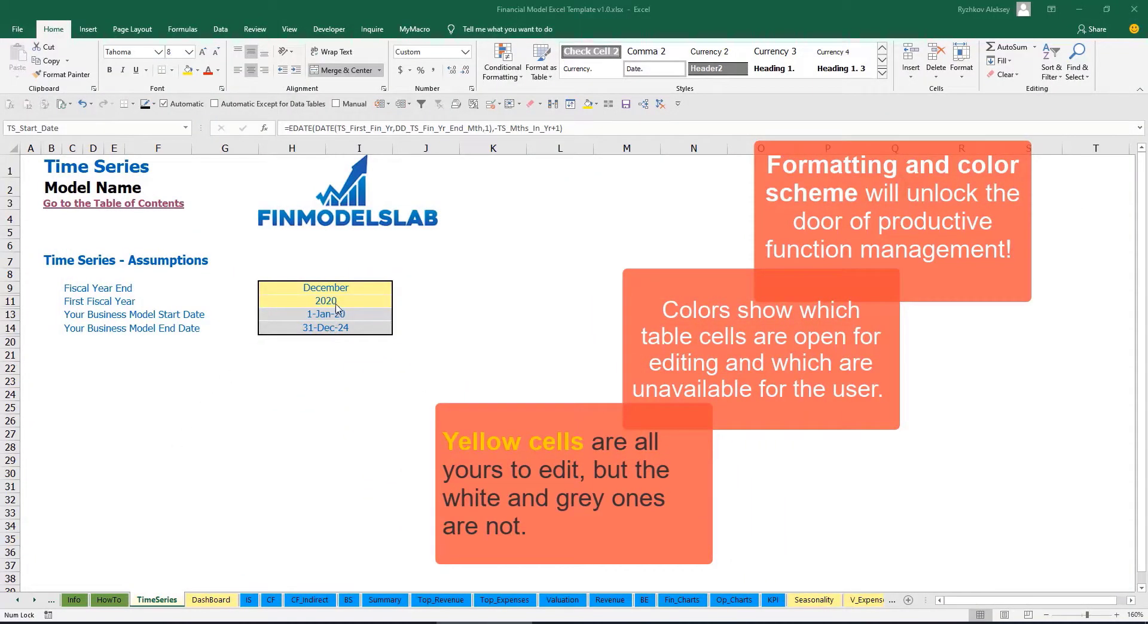
Look through the workbook's sheet list from TimeSeries to the final Capital sheet and back to TimeSeries
click(34, 600)
click(34, 601)
click(34, 601)
click(35, 600)
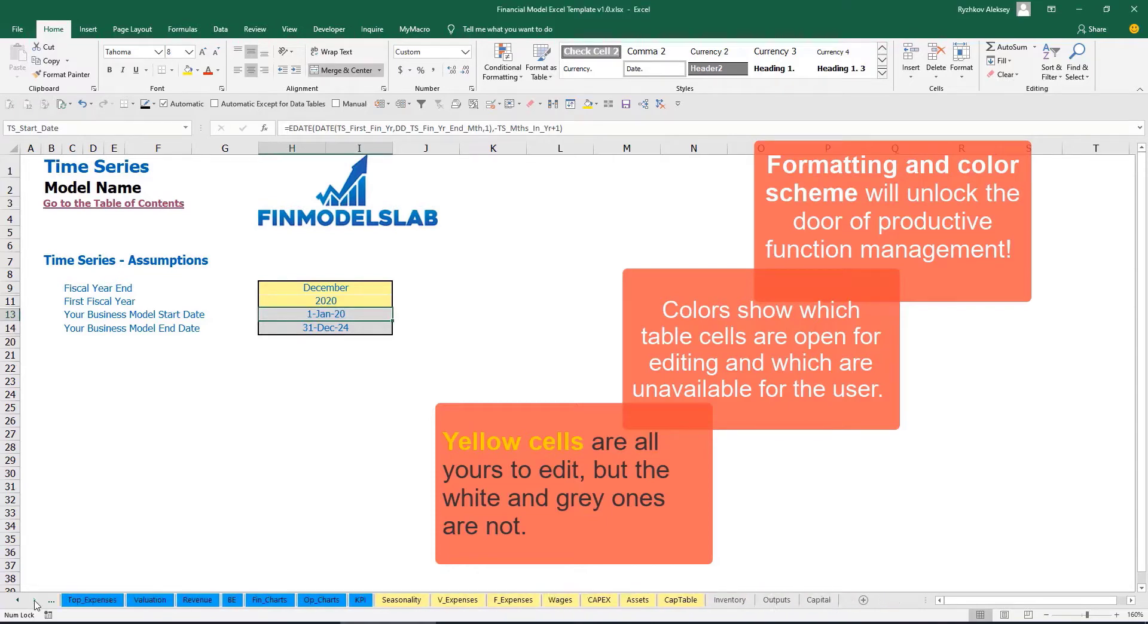
click(17, 600)
click(17, 600)
click(17, 600)
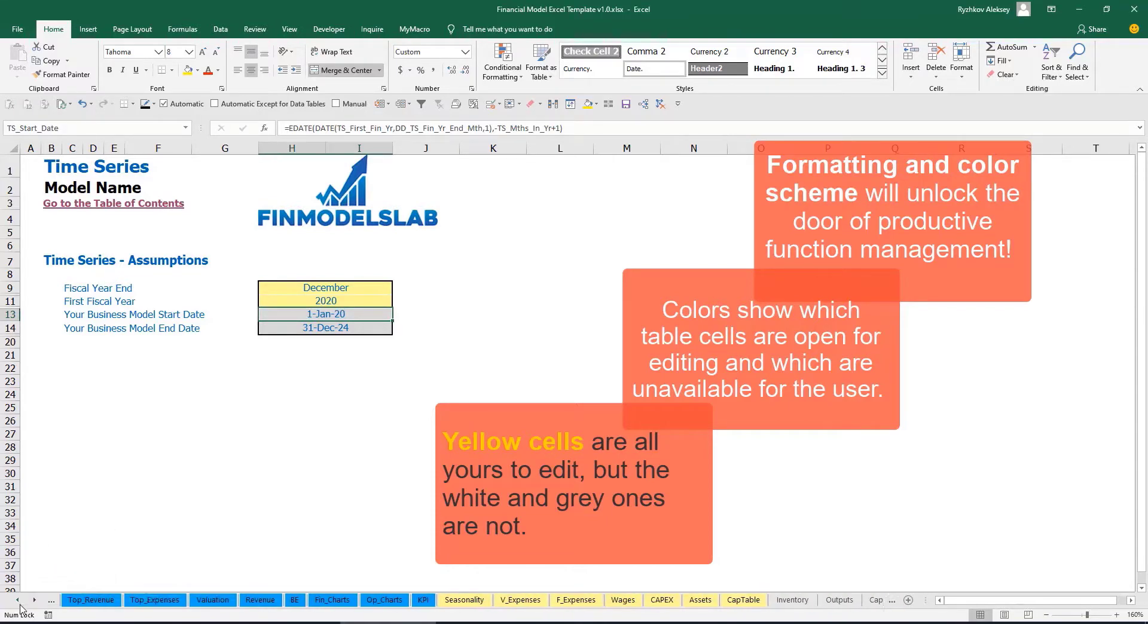
click(17, 600)
click(17, 600)
click(17, 600)
click(19, 603)
click(18, 603)
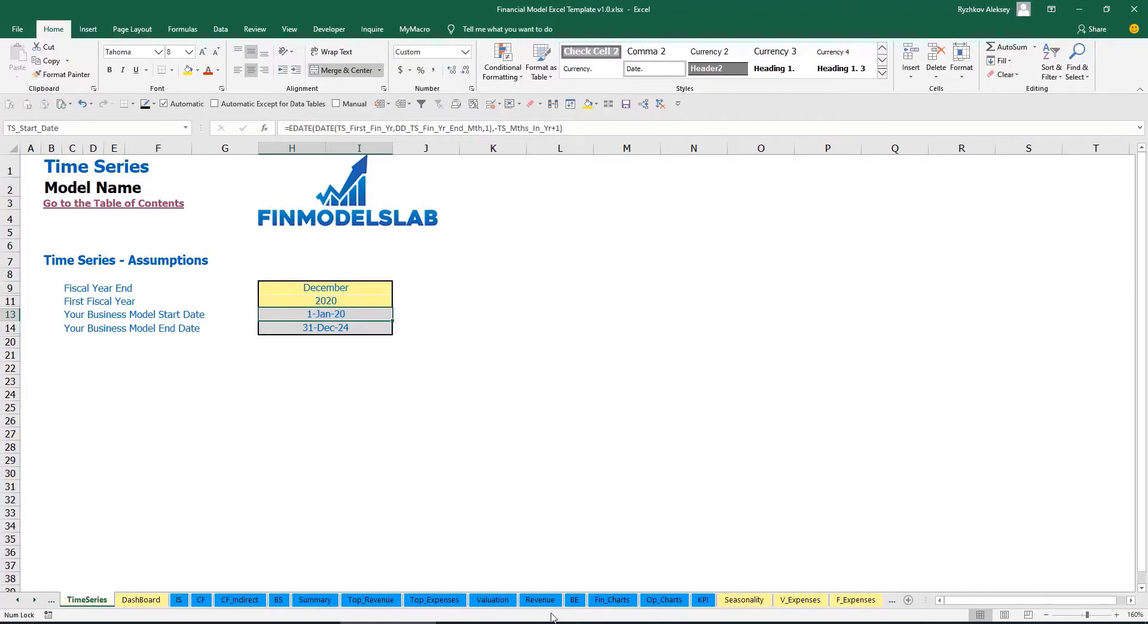
Look through the report, assumption and calculation sheets again as far as the Capital sheet
click(35, 602)
click(34, 603)
click(34, 603)
click(35, 603)
click(34, 603)
click(35, 602)
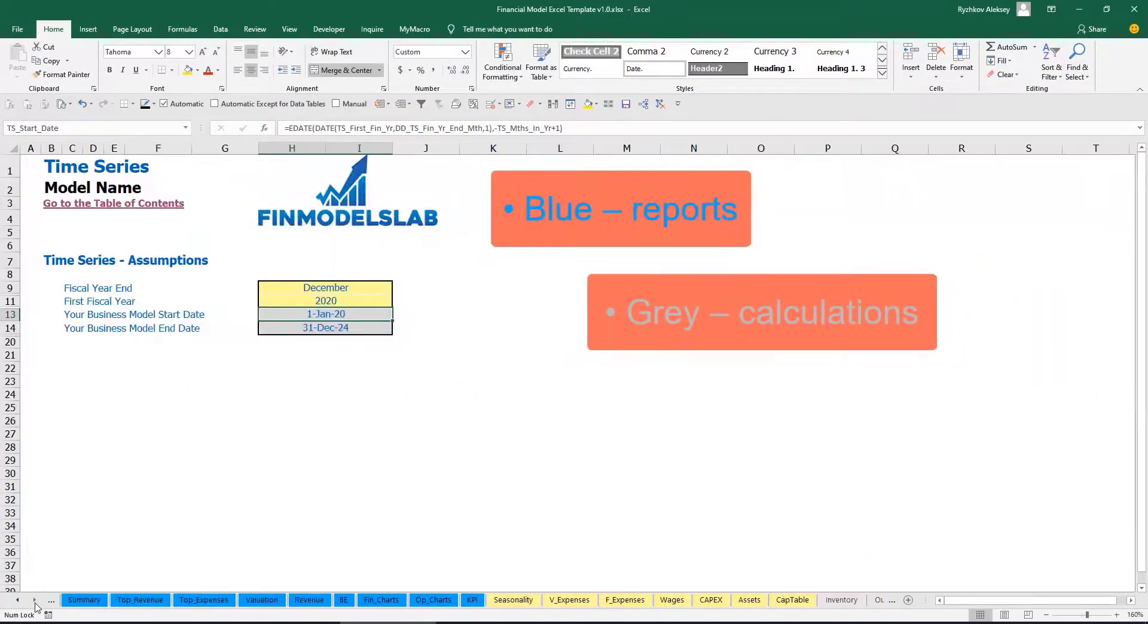
click(35, 603)
click(34, 603)
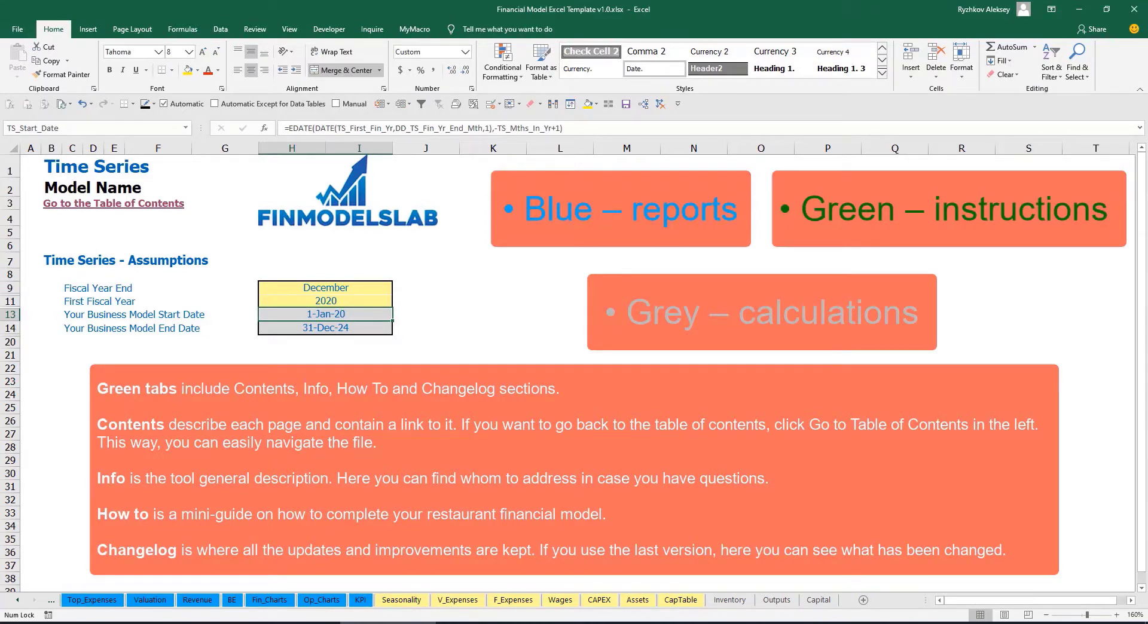
Open the Contents sheet, follow its Financial Statements Summary link, and return to the table of contents
click(17, 600)
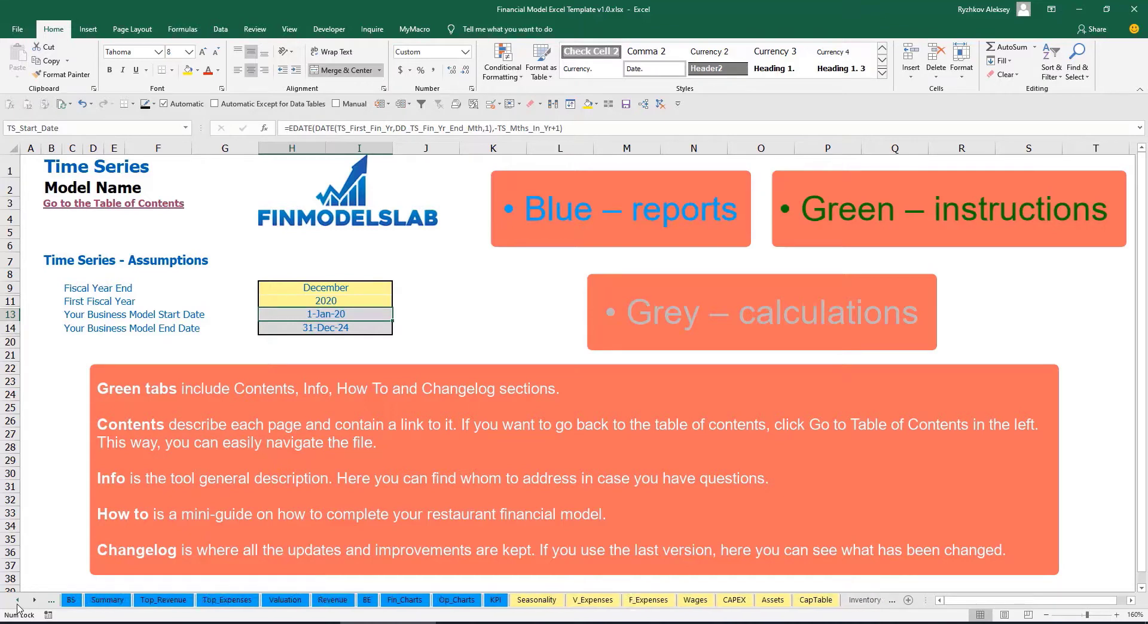
click(17, 601)
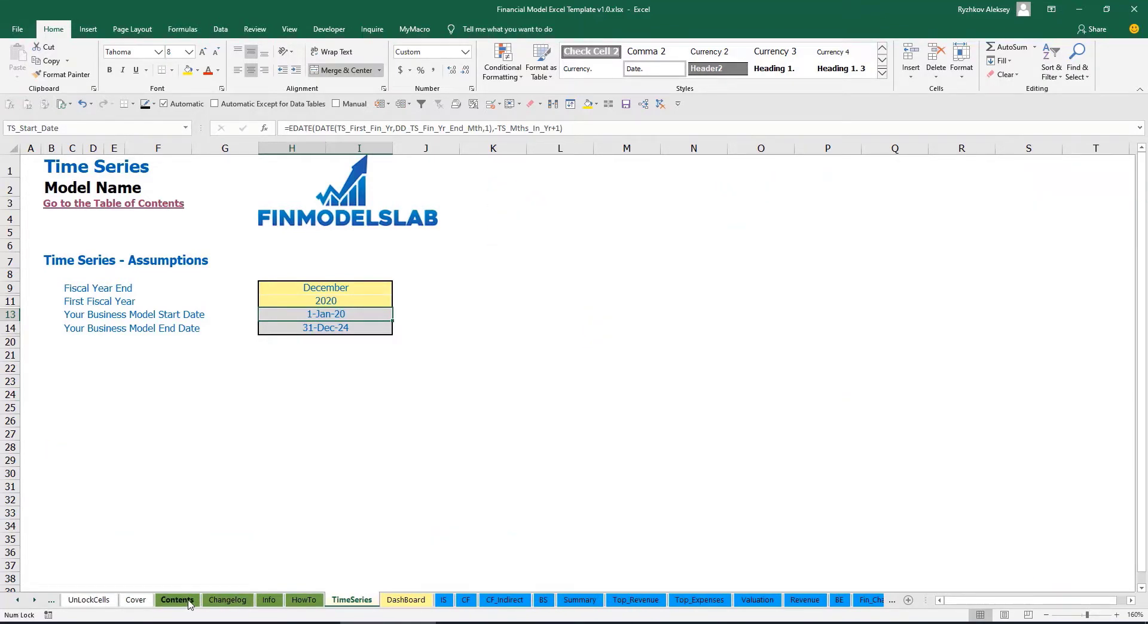
click(177, 601)
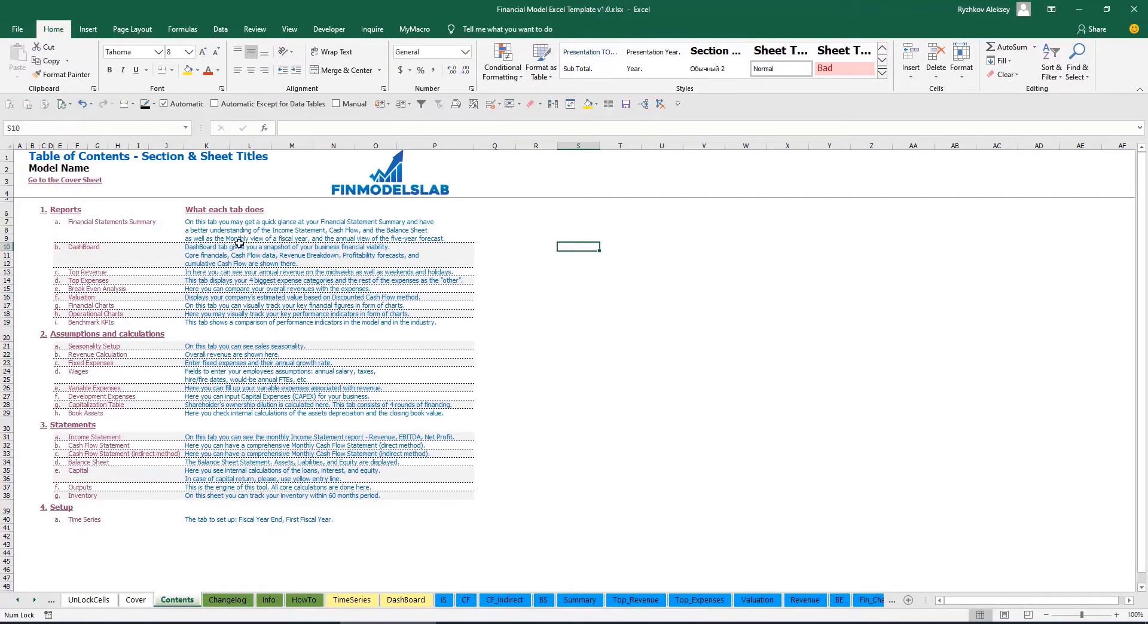
click(104, 226)
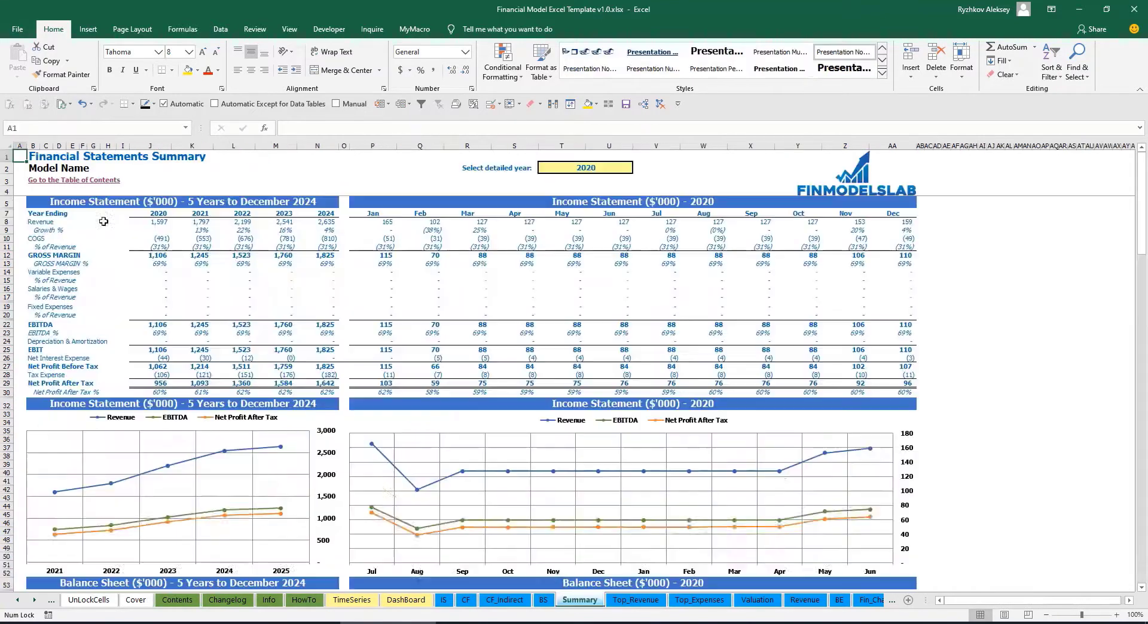
click(37, 183)
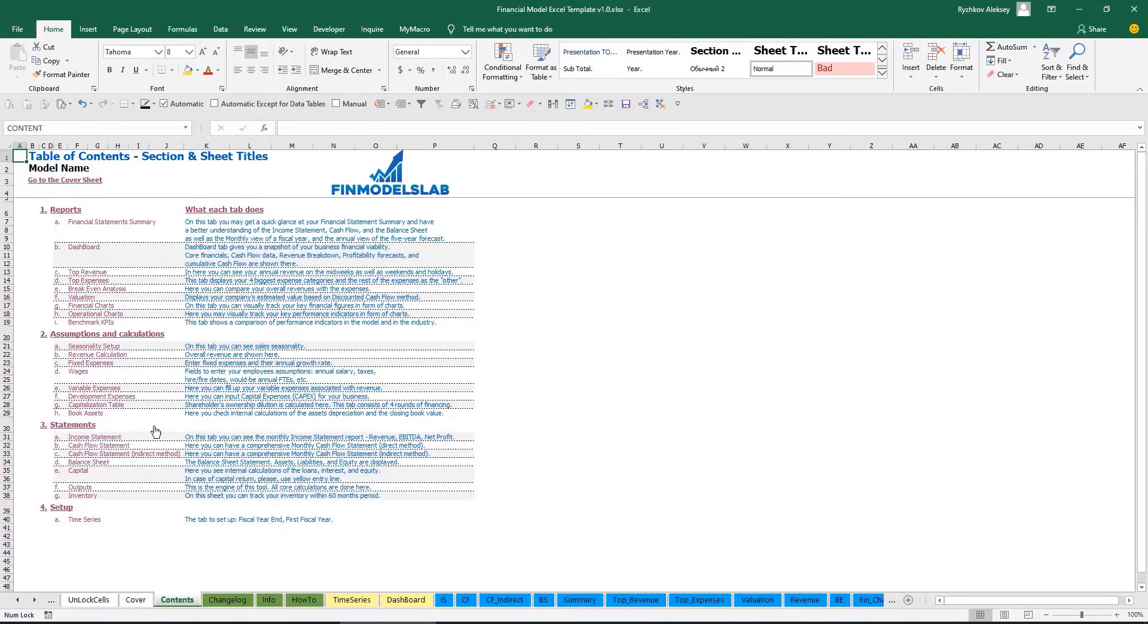
Read through the HowTo guide from the business model principles to Top Revenue, and select the Book Assets heading
click(303, 600)
scroll(121, 327, down, 5)
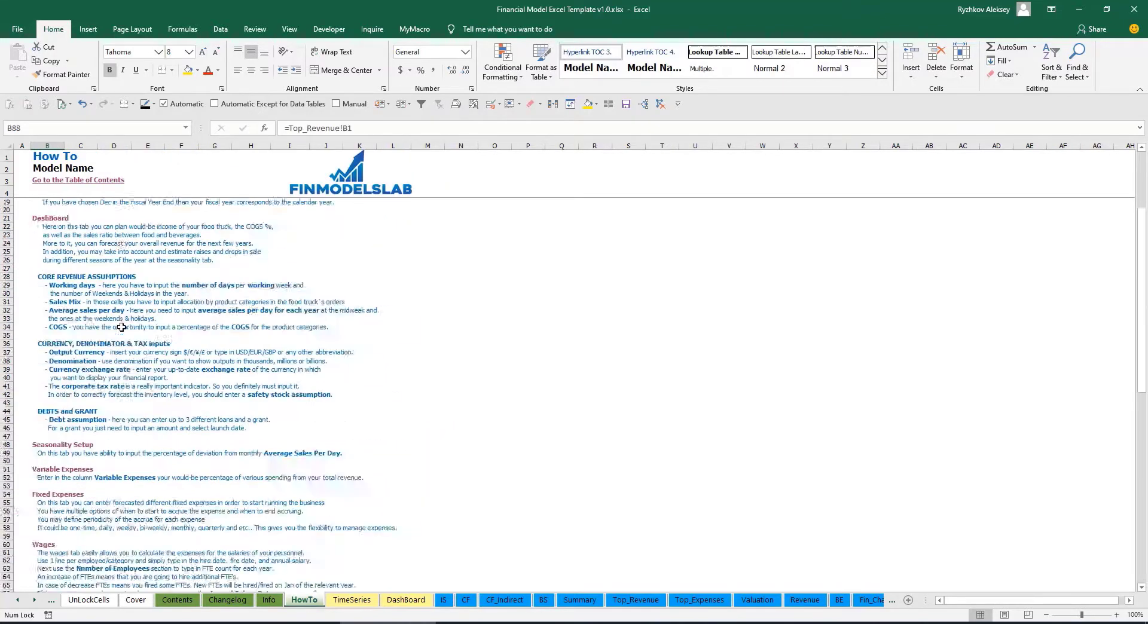
scroll(62, 256, up, 5)
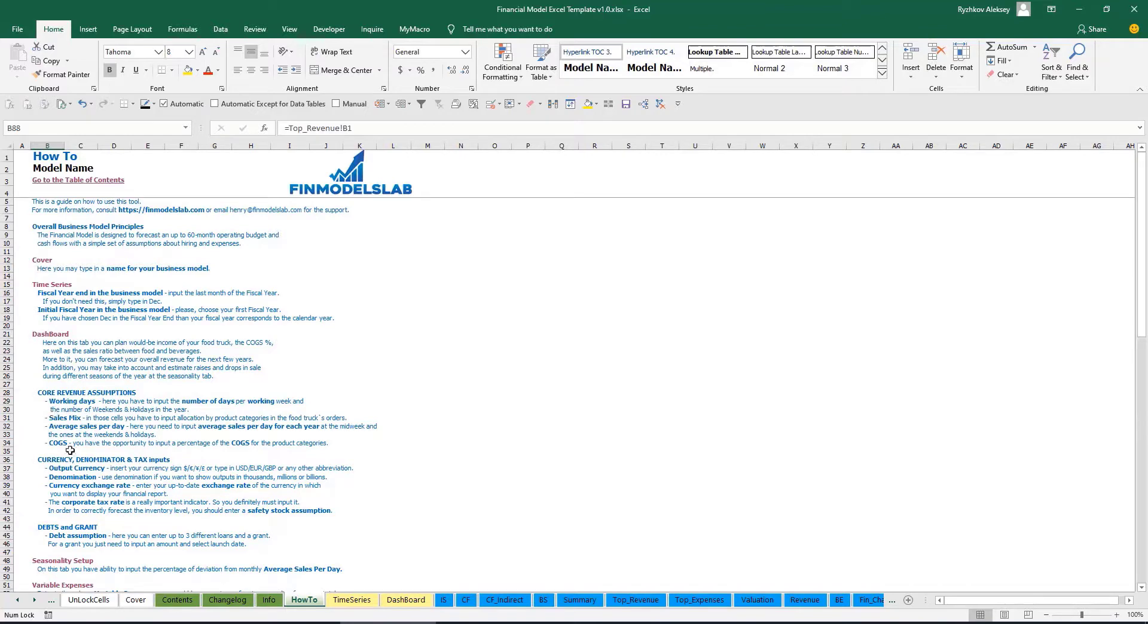
scroll(57, 400, down, 3)
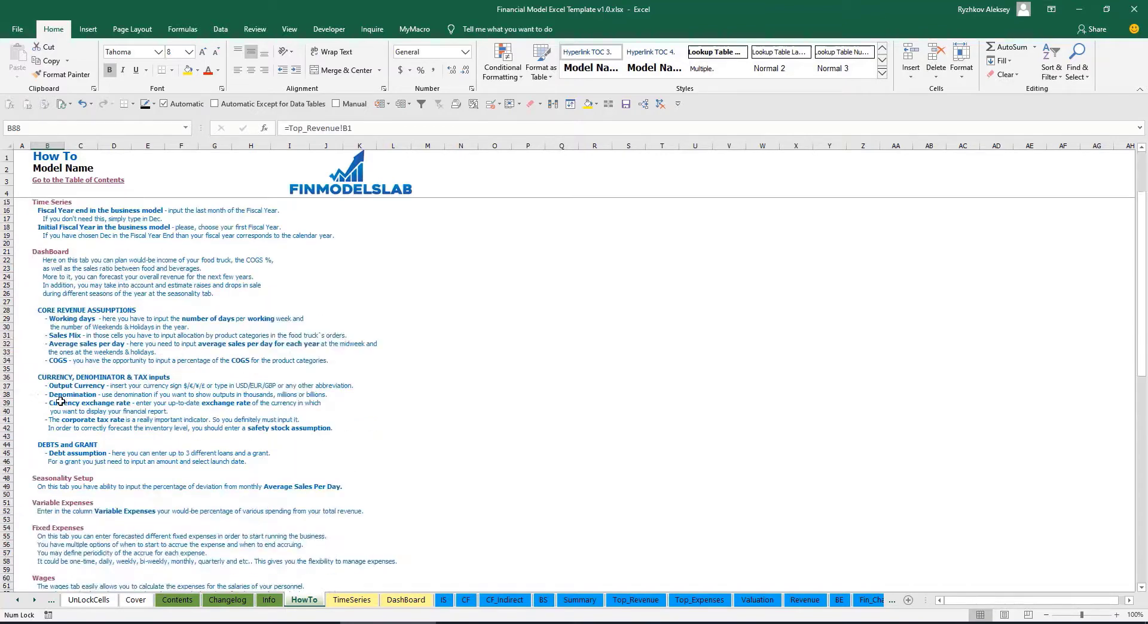
scroll(67, 445, down, 6)
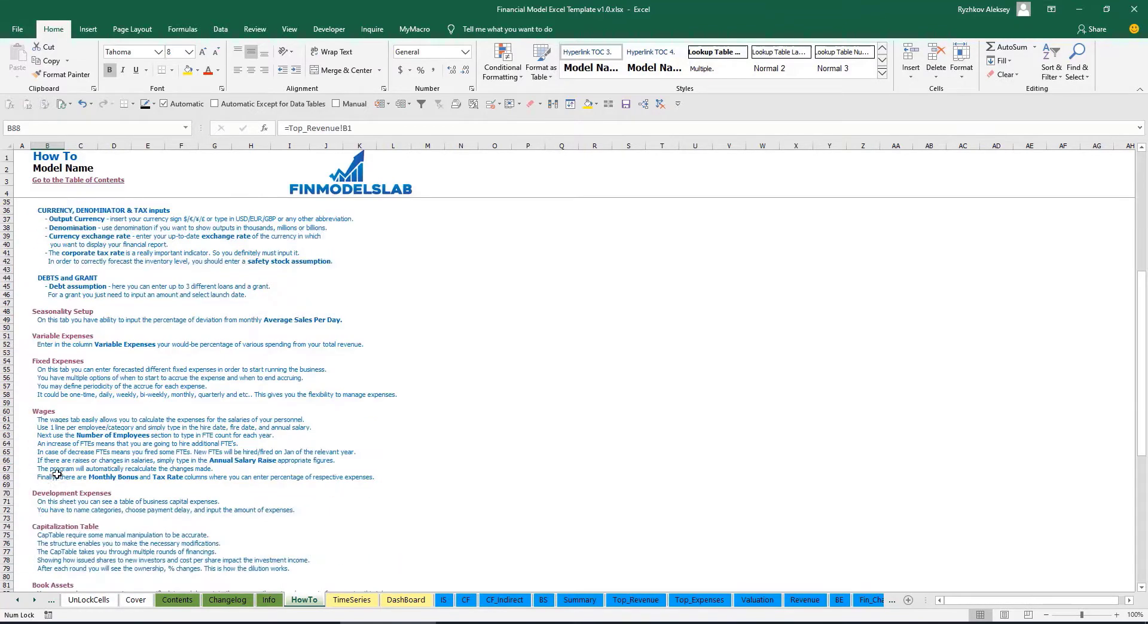
scroll(54, 475, down, 3)
scroll(60, 401, up, 13)
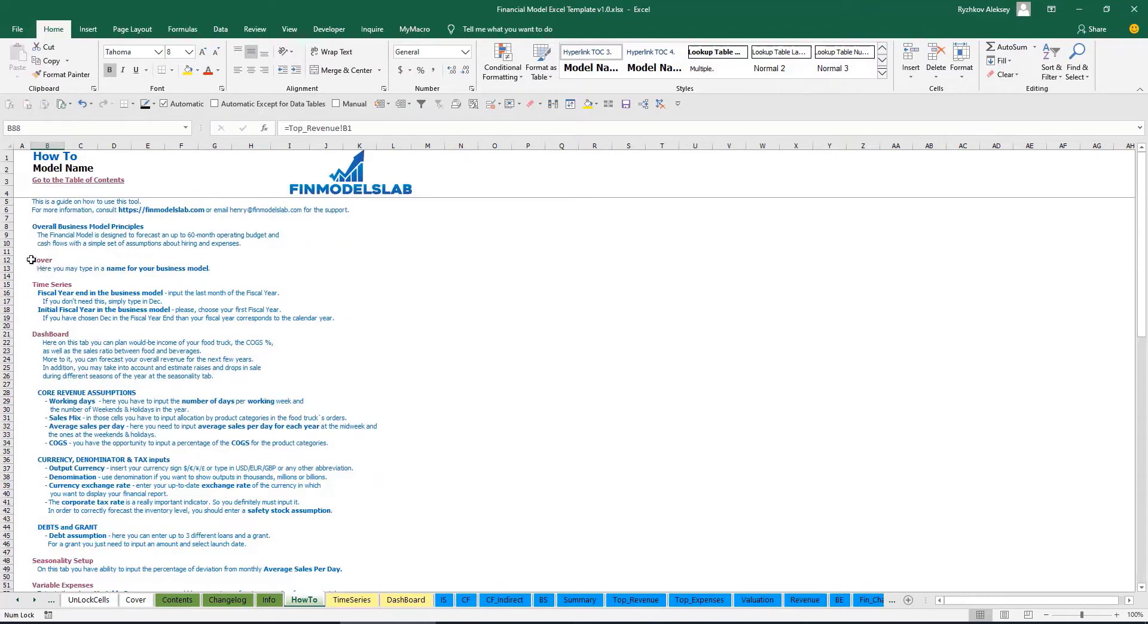
scroll(45, 349, down, 9)
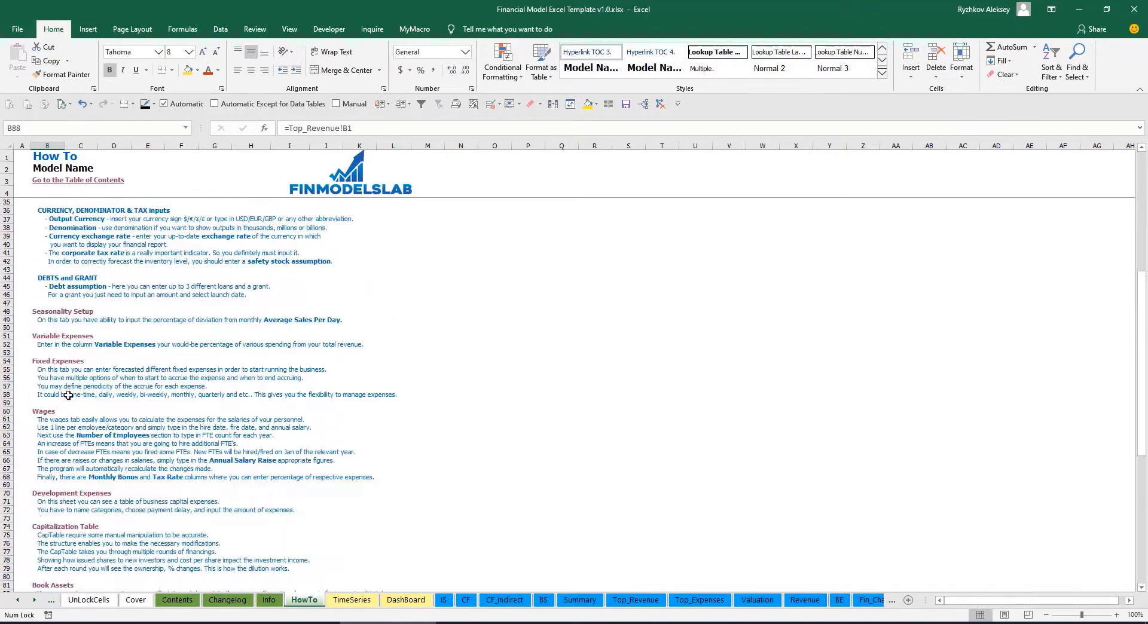
scroll(54, 342, down, 3)
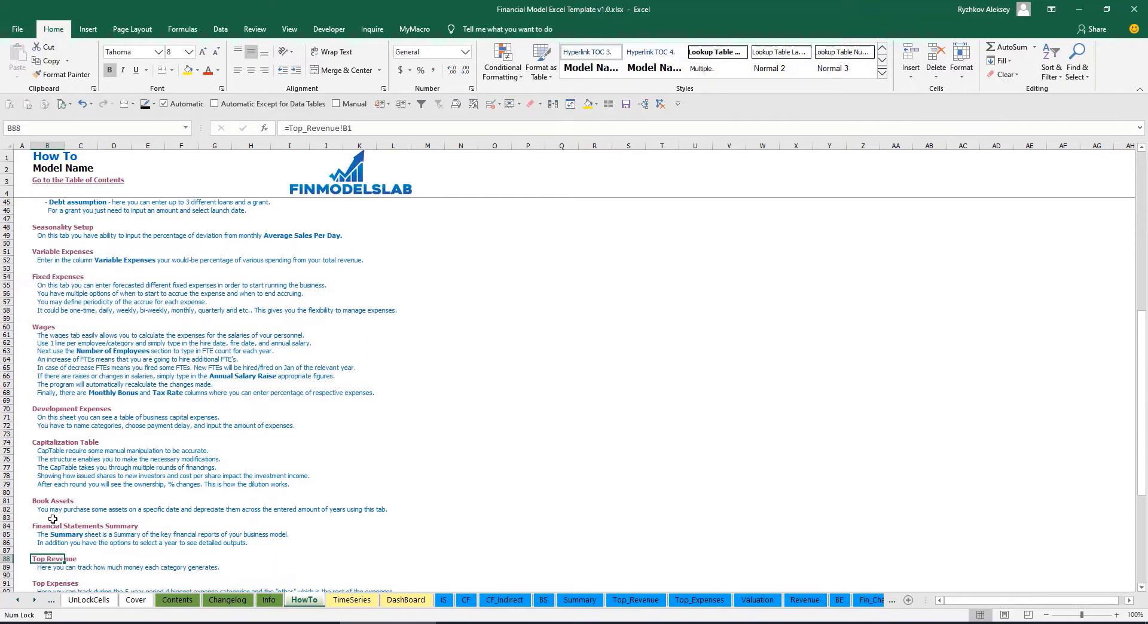
click(40, 504)
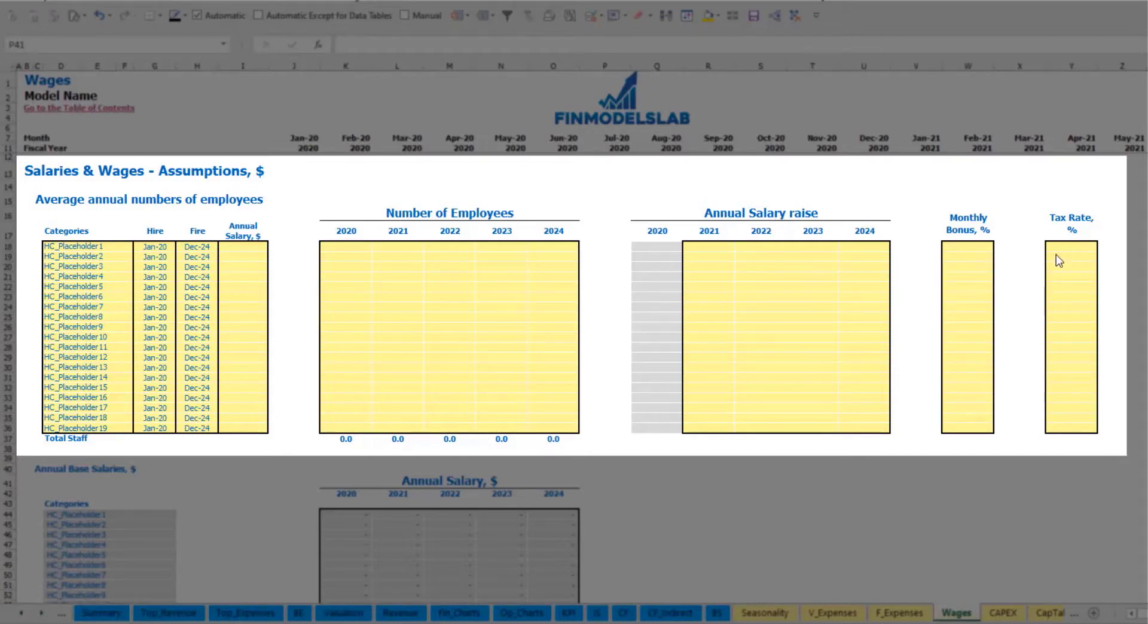
Rename the first staff category on the Wages sheet as CFO and select its hire date
click(116, 246)
text(CFO)
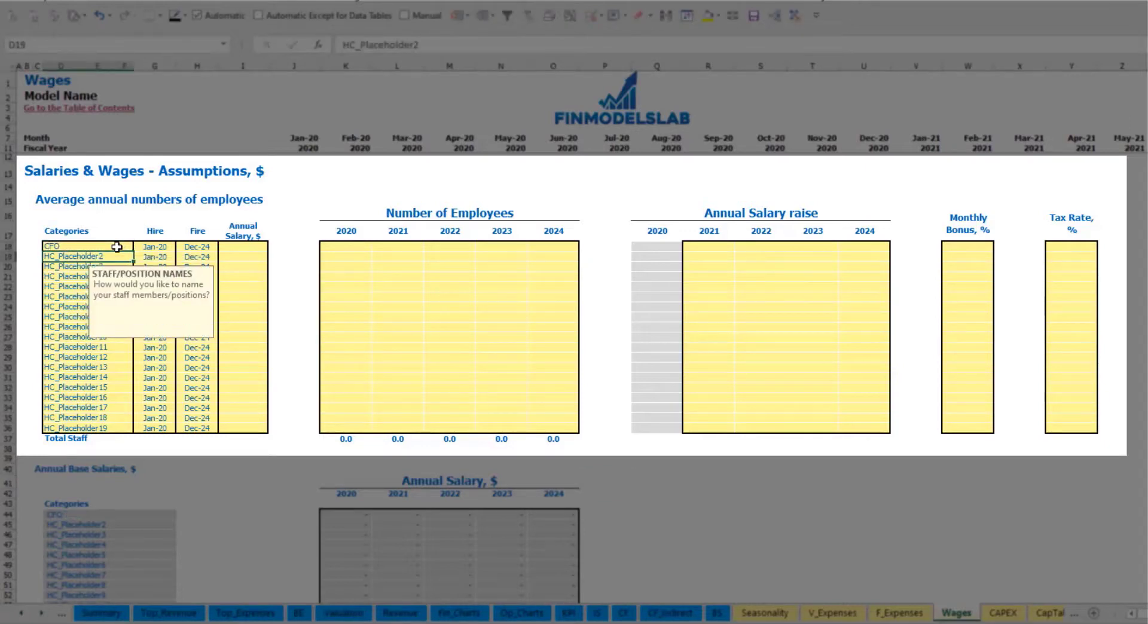
click(155, 246)
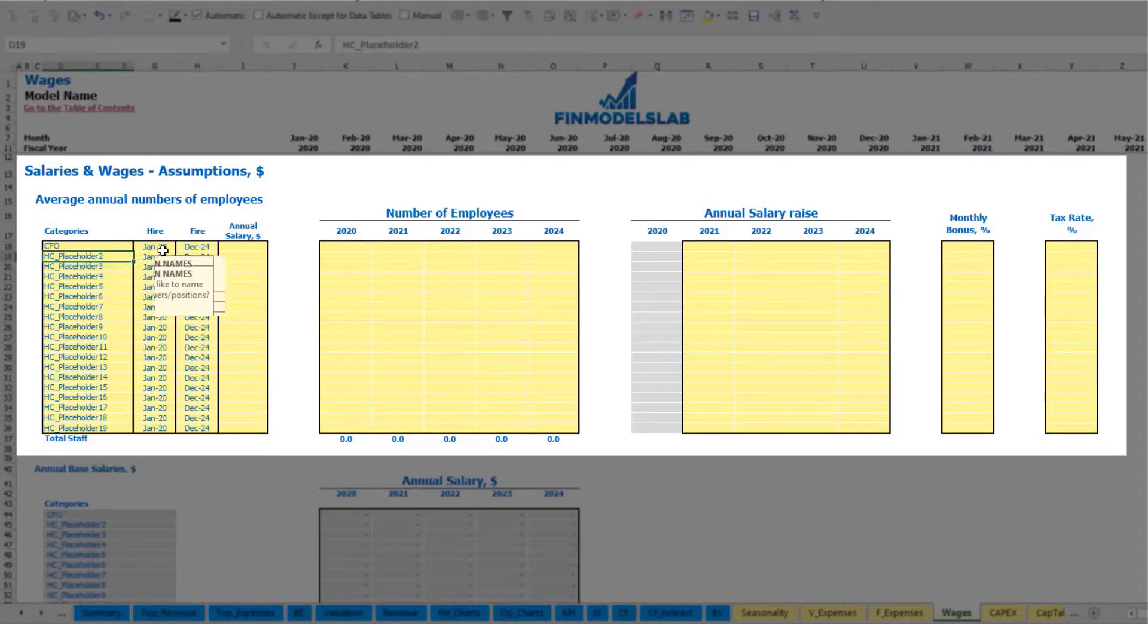
Set the CFO's hire date to Mar-20 and annual salary to 50,000 on the Wages sheet
click(179, 246)
click(166, 276)
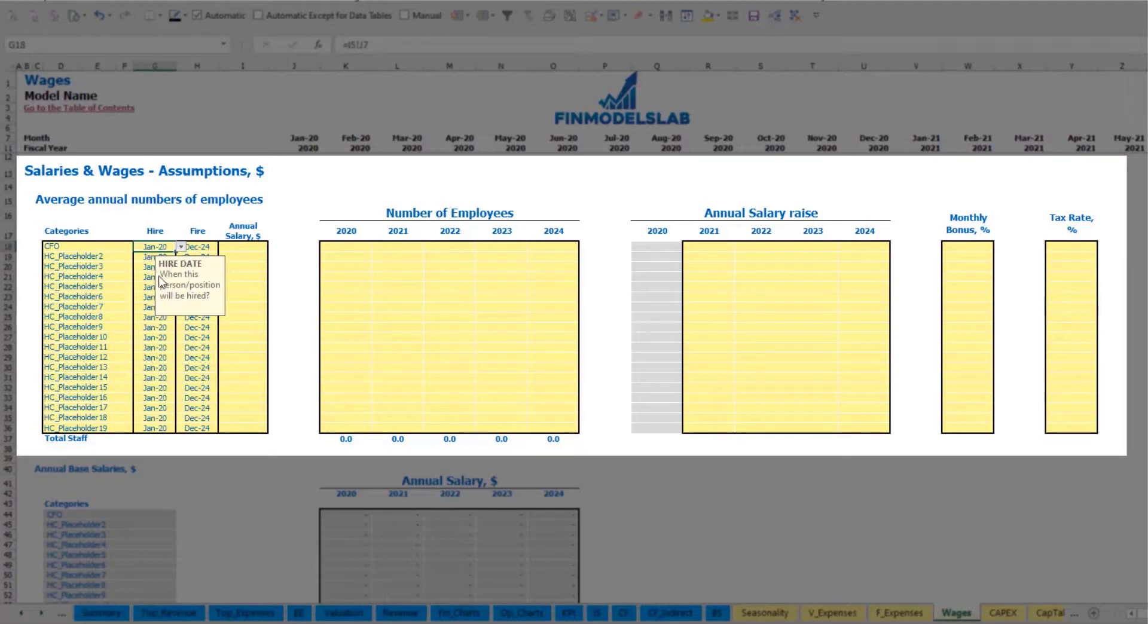
click(201, 247)
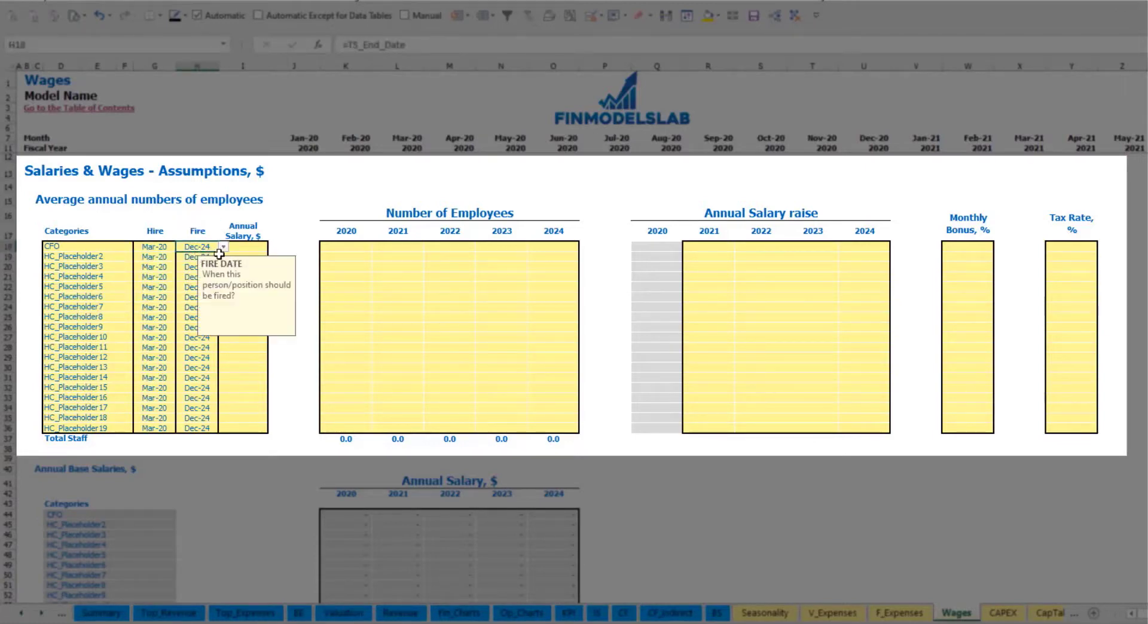
click(247, 248)
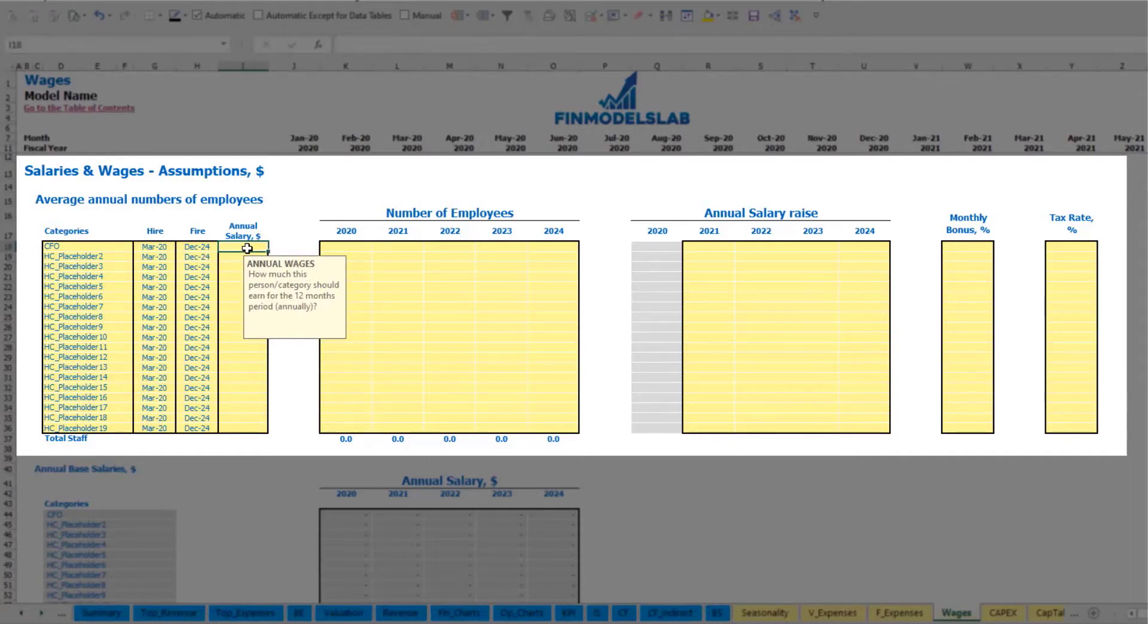
text(50,0)
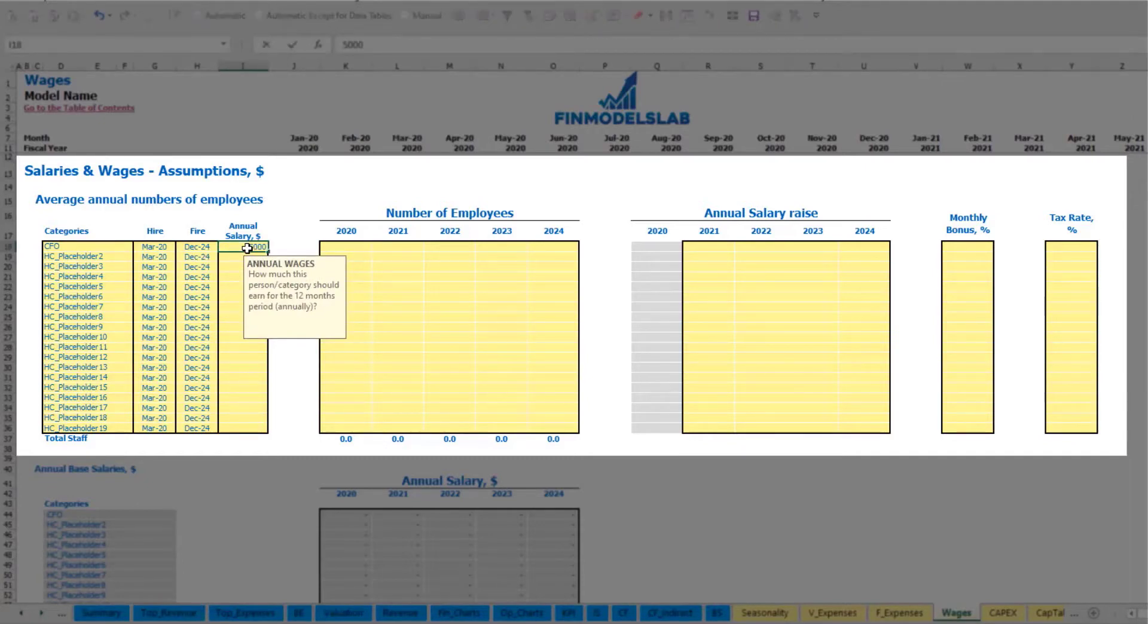
text(00)
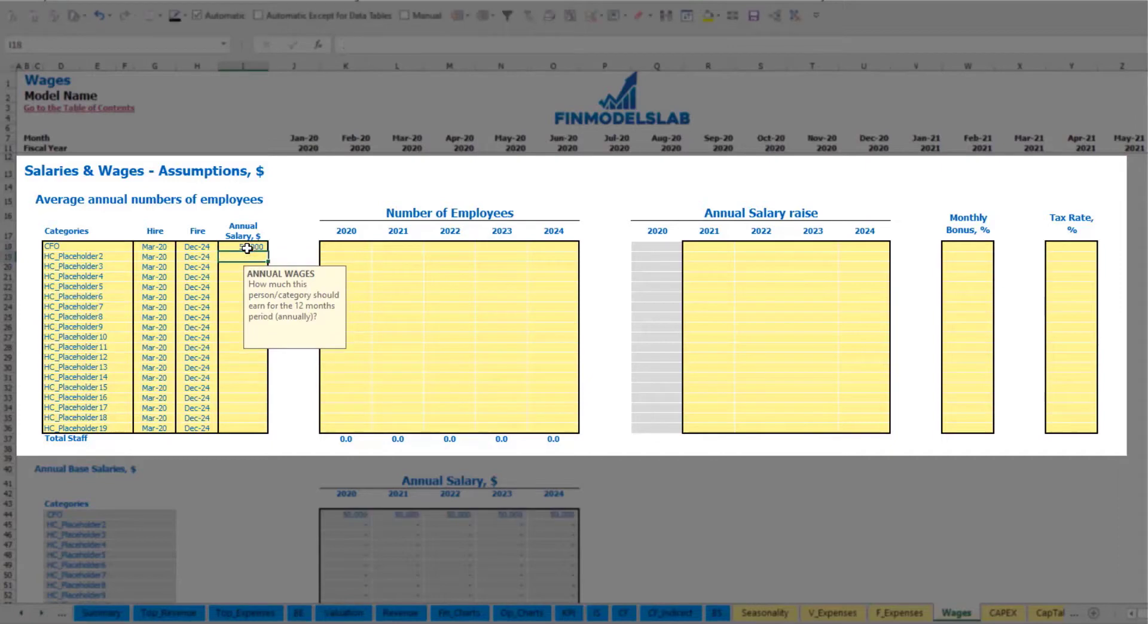
Enter 1 as the CFO's number of employees for each year from 2020 to 2024
click(360, 249)
text(1	1	1	1	1)
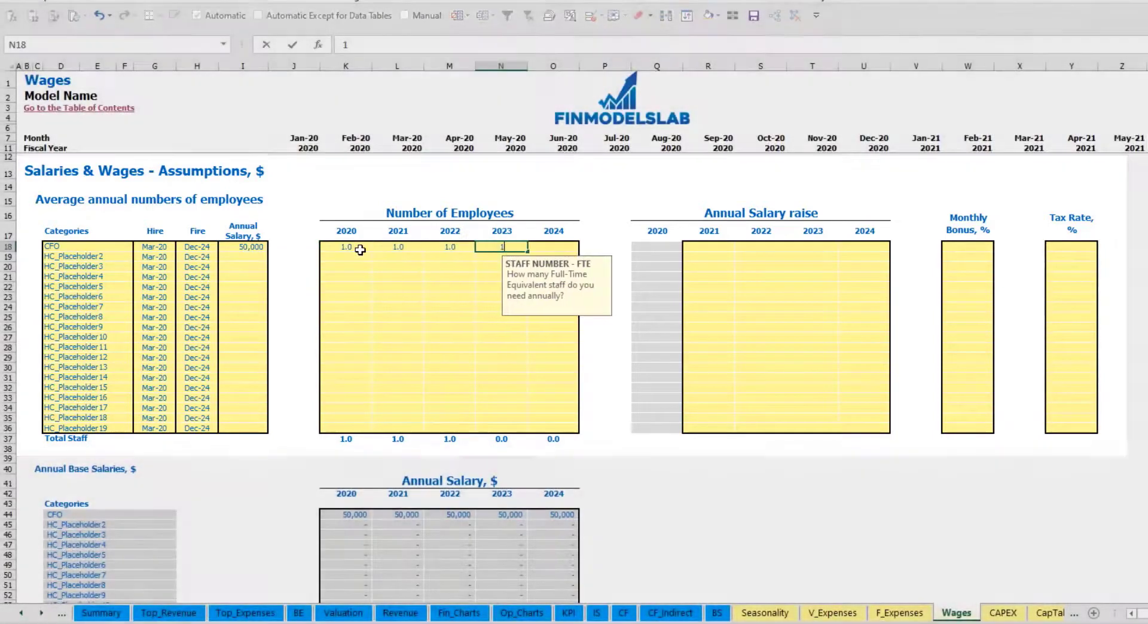
key(Tab)
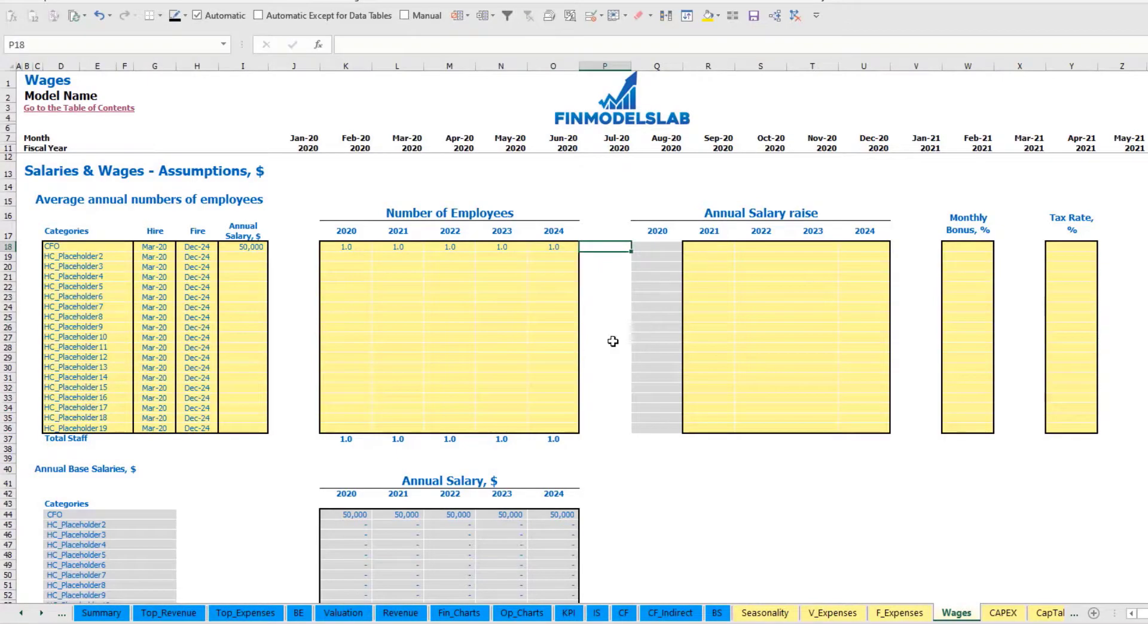
Check the CFO's monthly headcount in Total Staff Numbers from Mar-20 to the end of the timeline
scroll(607, 344, down, 5)
scroll(630, 320, up, 5)
scroll(494, 402, down, 13)
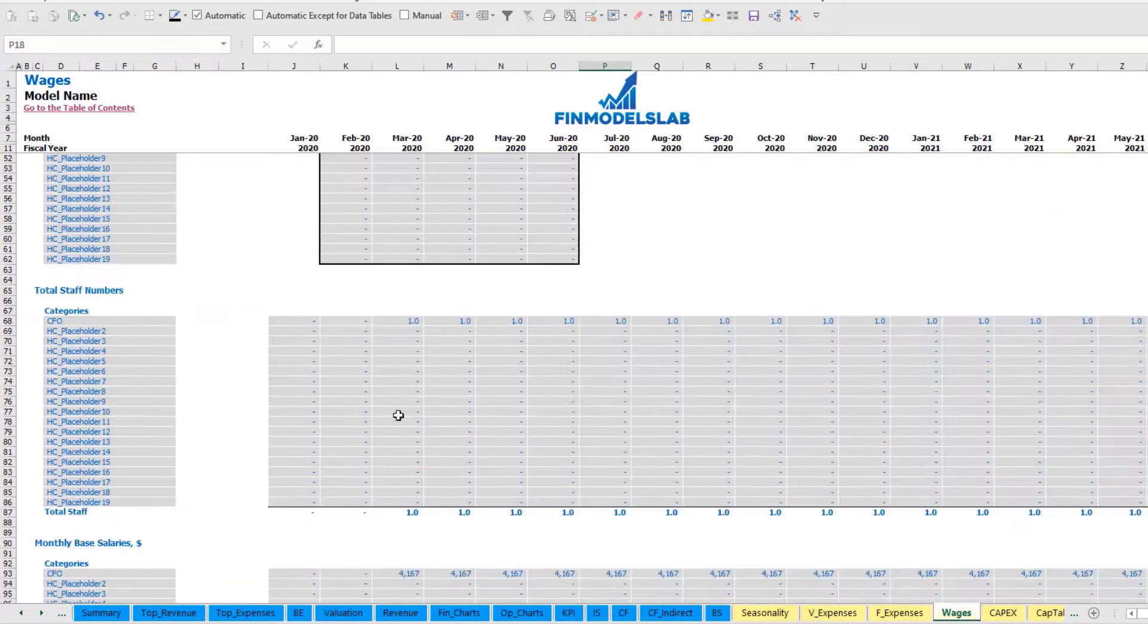
click(412, 321)
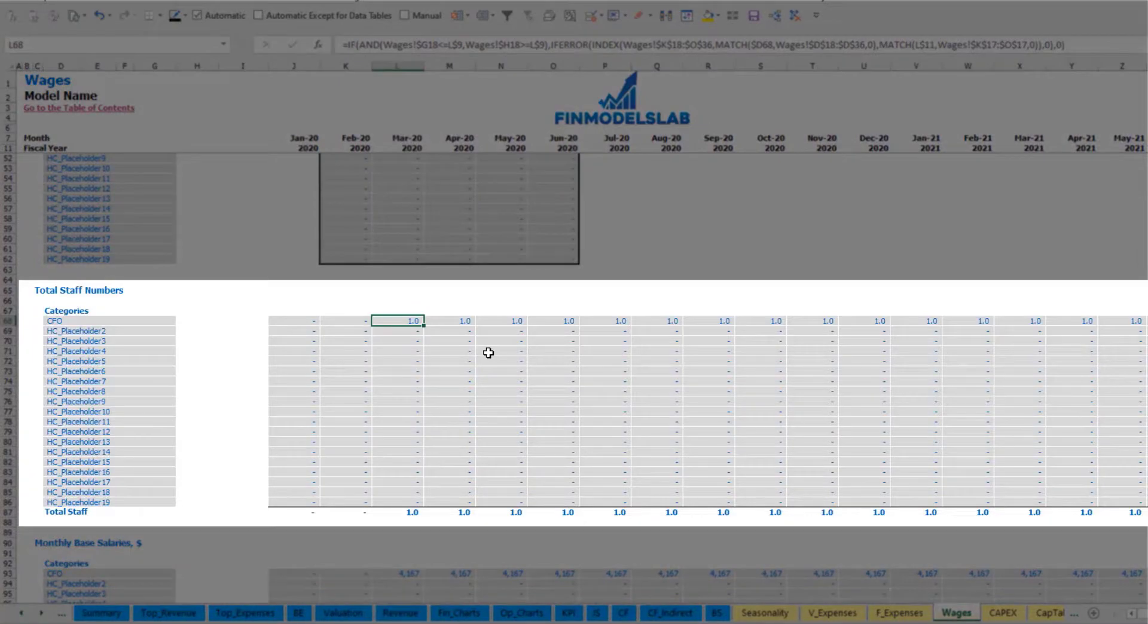
key(ctrl+Right)
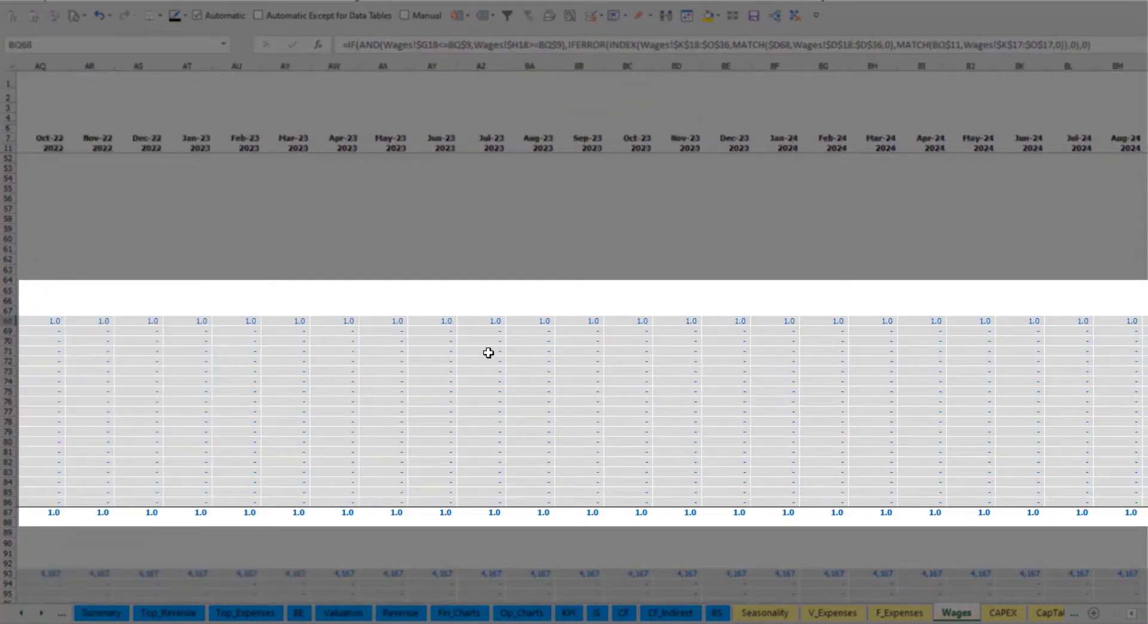
key(Home)
scroll(435, 427, up, 13)
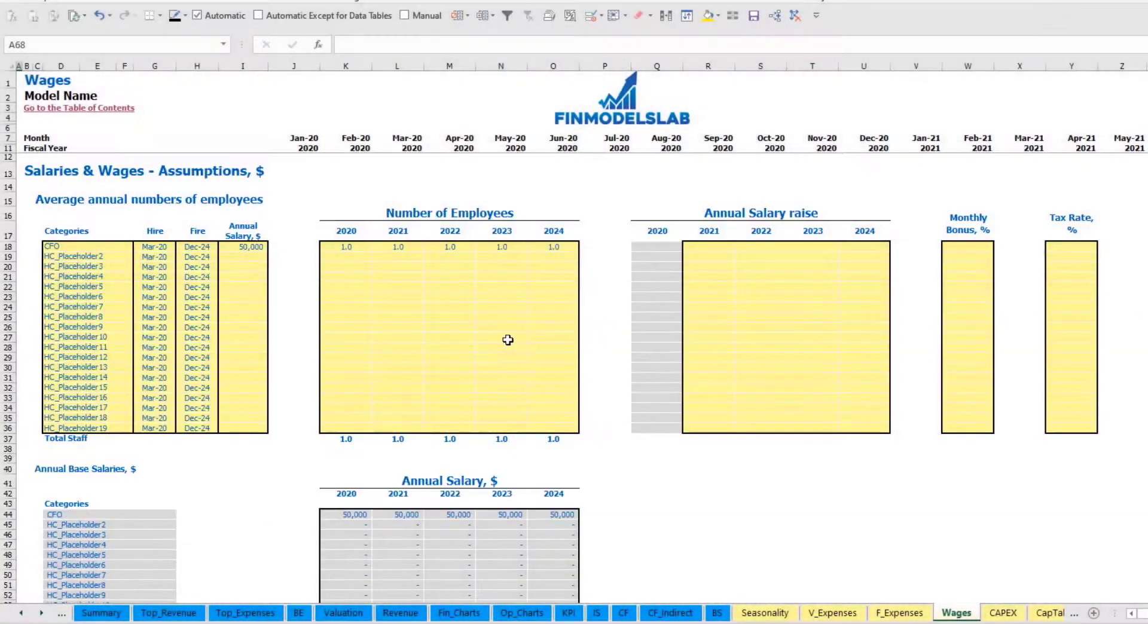
Set the CFO's annual salary raise to 5% for 2021 and copy it across 2022 to 2024
click(711, 248)
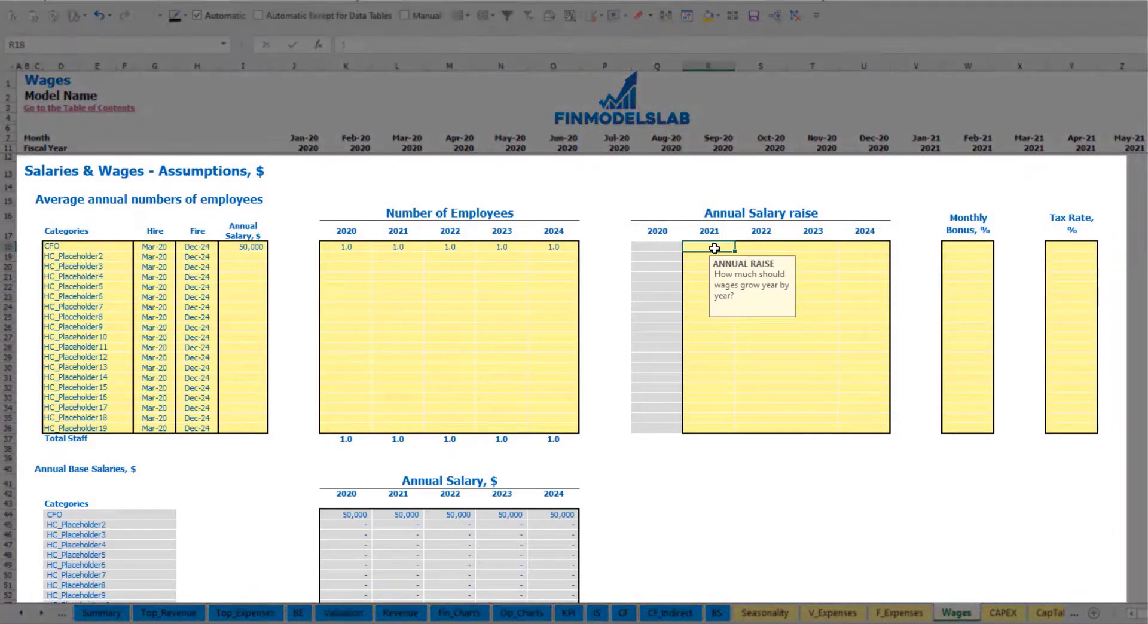
text(5)
key(ctrl+Return)
key(ctrl+c)
key(Right)
key(shift+Right)
key(shift+Right)
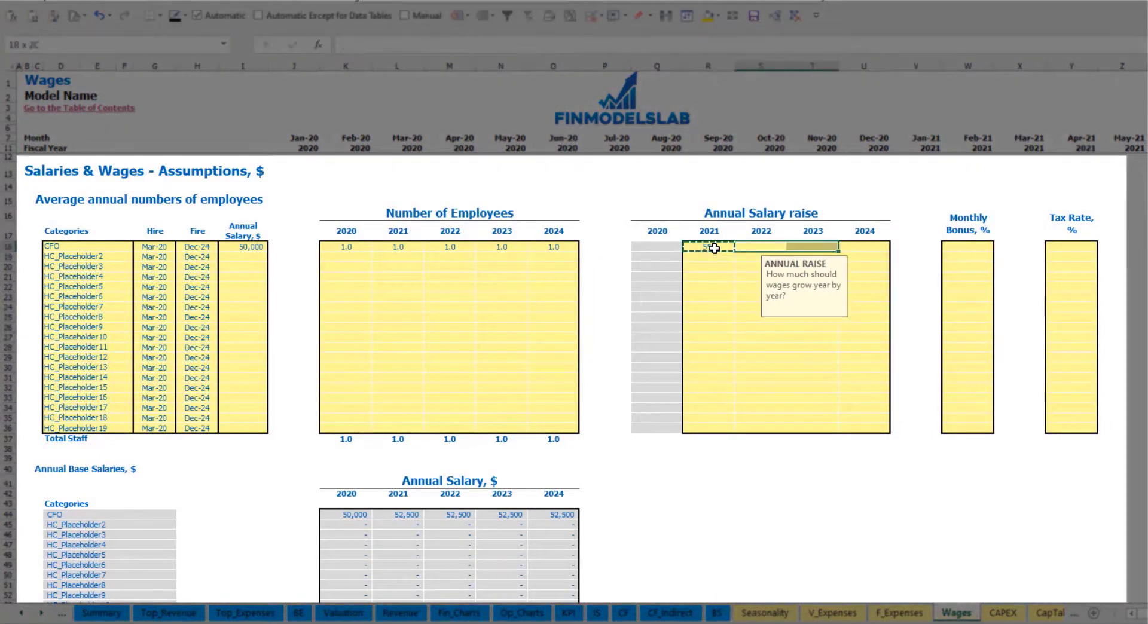
key(ctrl+v)
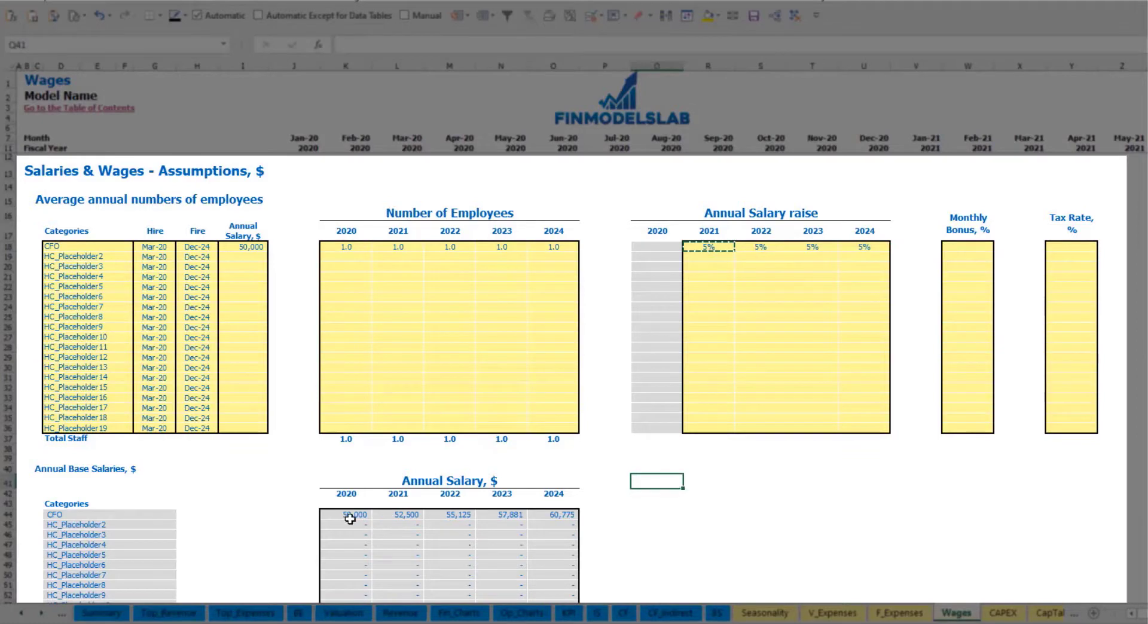
Compare the CFO's yearly figures in the Annual Salary table with the base salary and raise inputs
drag(351, 515, 546, 513)
click(408, 526)
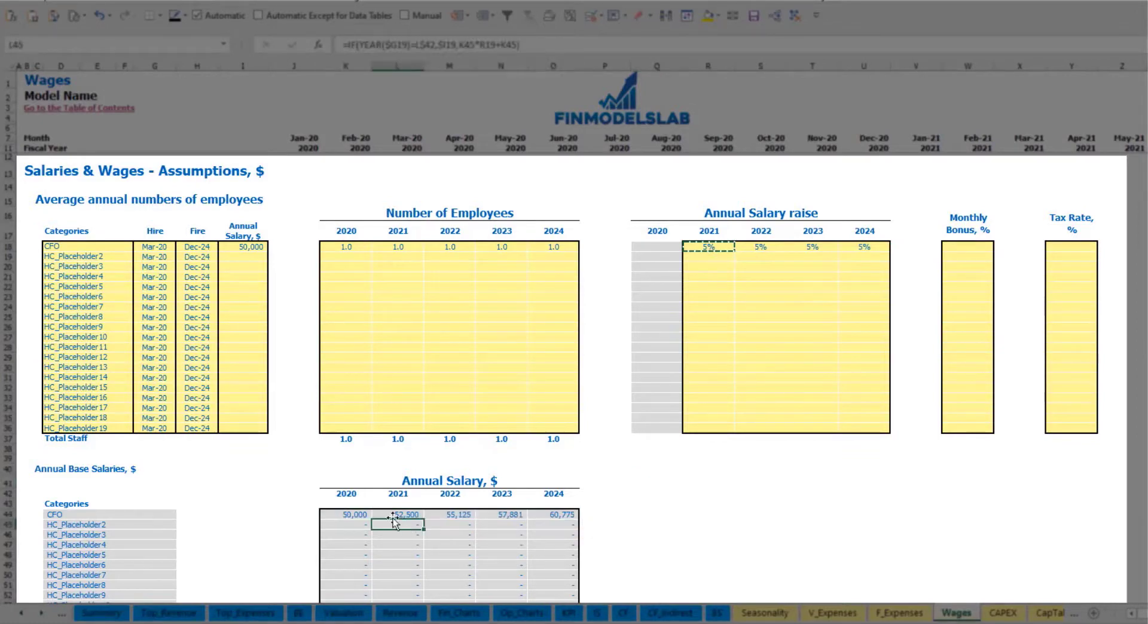
click(252, 247)
drag(722, 246, 846, 248)
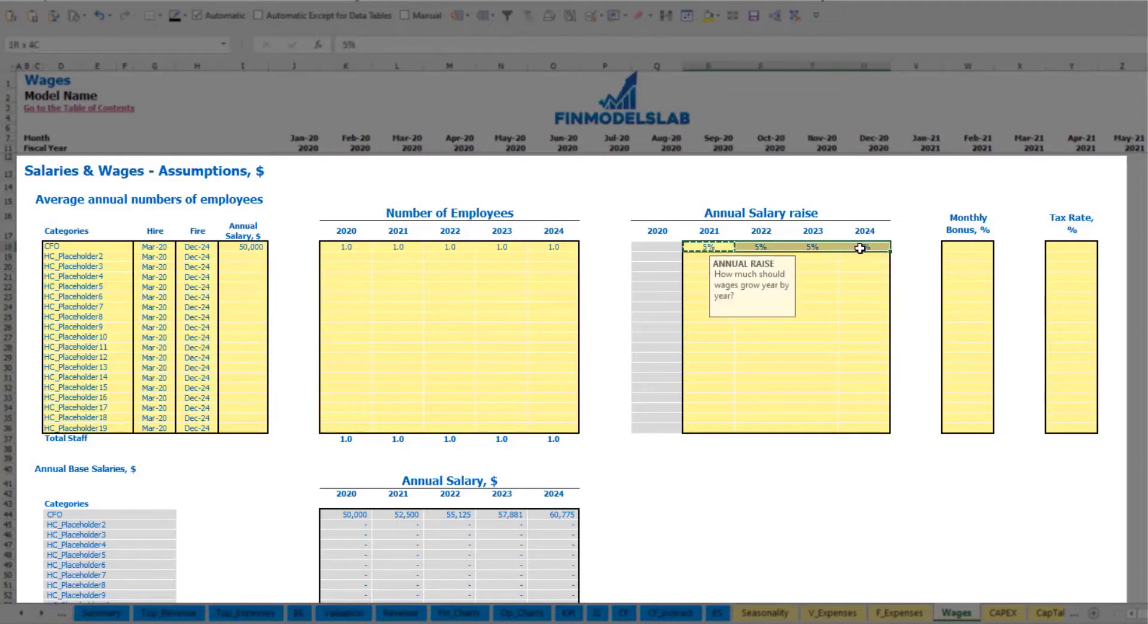
click(404, 508)
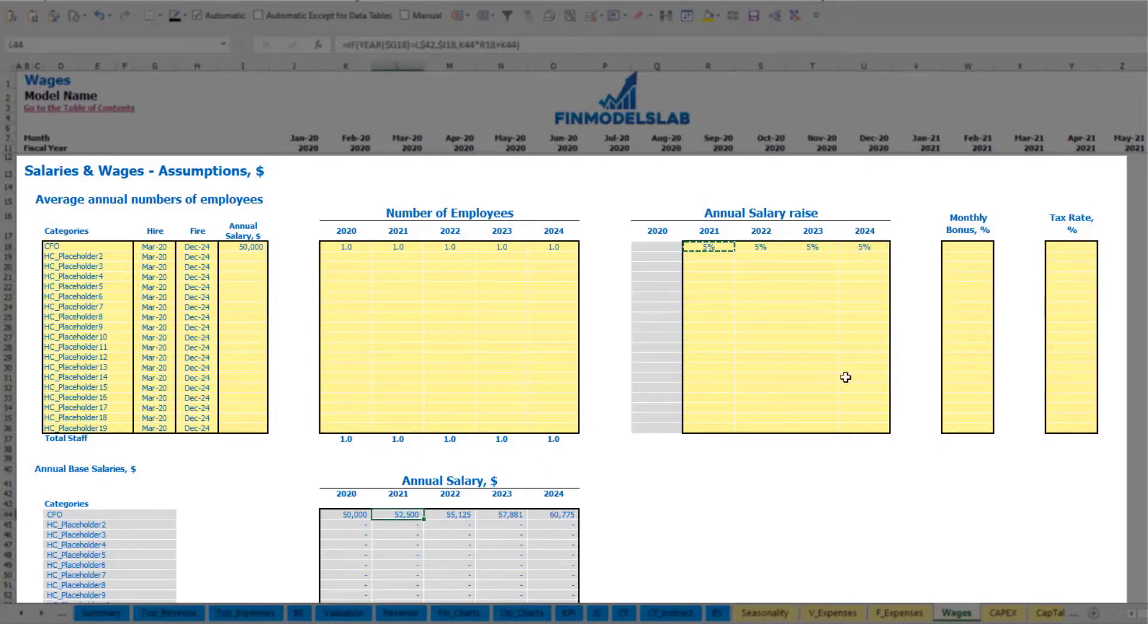
Set the CFO's monthly bonus to 10% and tax rate to 5%
click(970, 246)
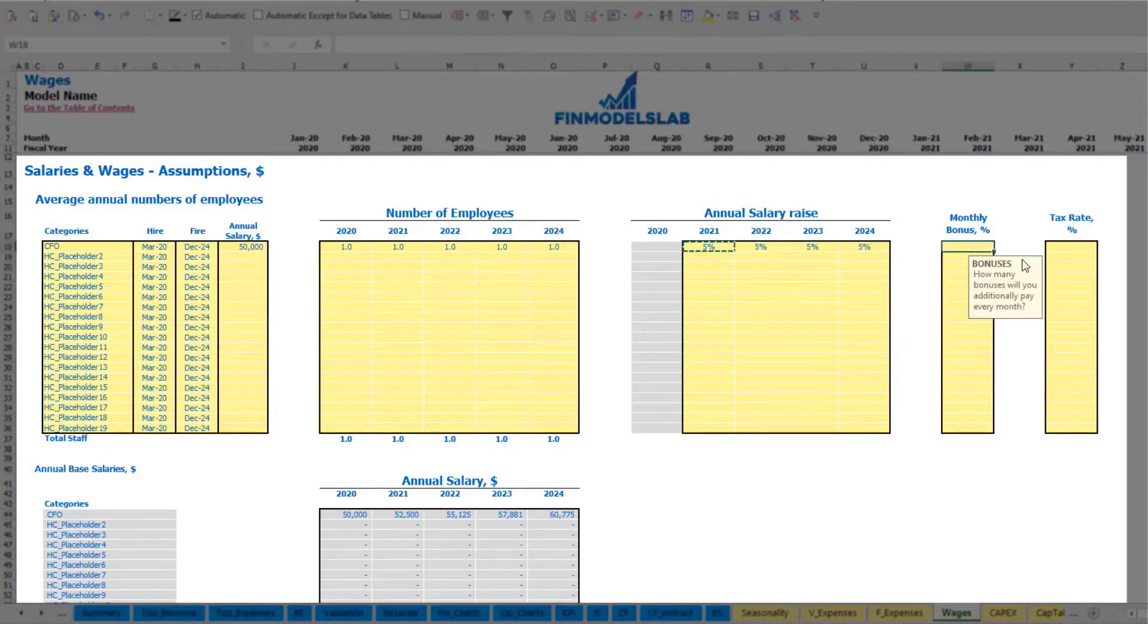
text(10)
key(Return)
click(1083, 245)
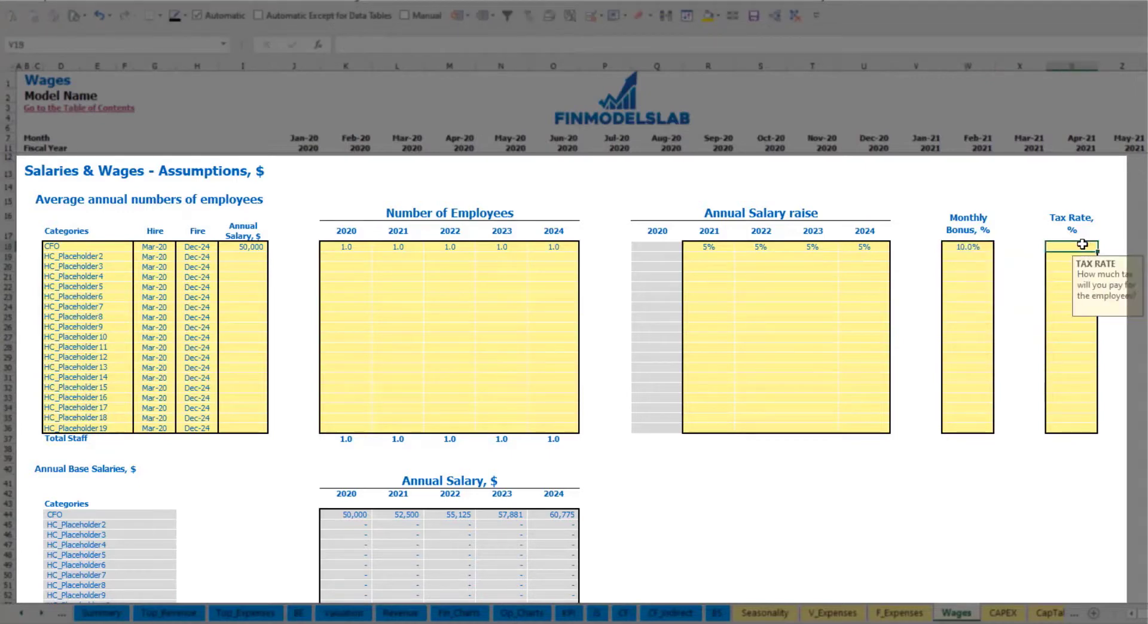
key(Return)
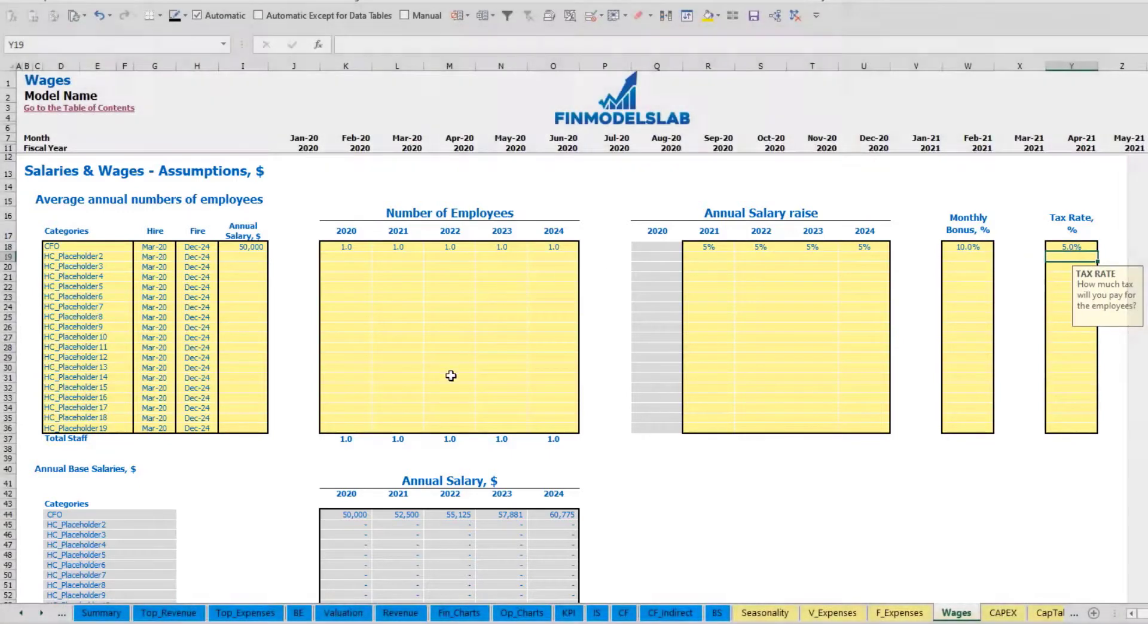
Examine the CFO rows and formulas in the Monthly Base Salaries and Monthly Bonus sections, and the CFO row in Monthly Base Taxes
scroll(451, 378, down, 10)
scroll(451, 378, down, 7)
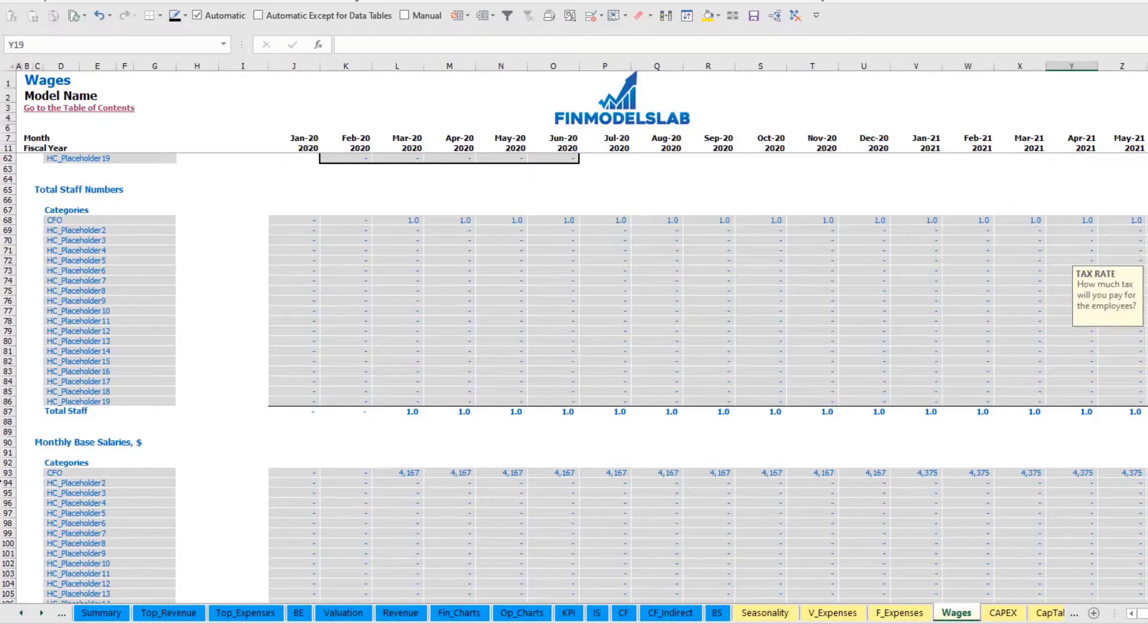
scroll(24, 483, down, 3)
click(8, 370)
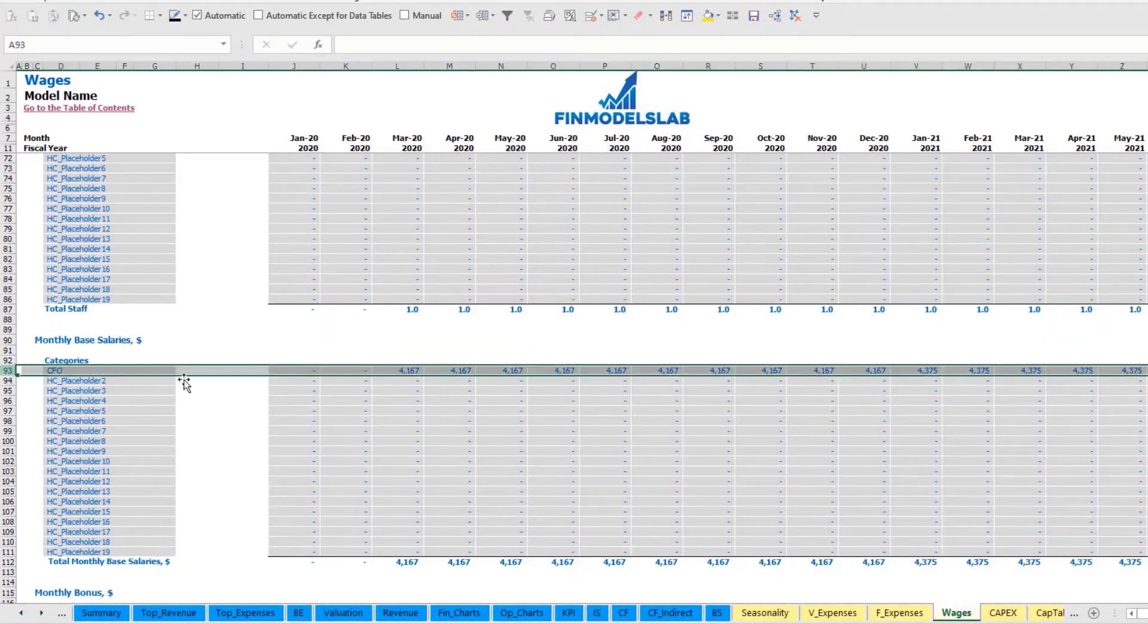
click(412, 371)
scroll(221, 436, down, 7)
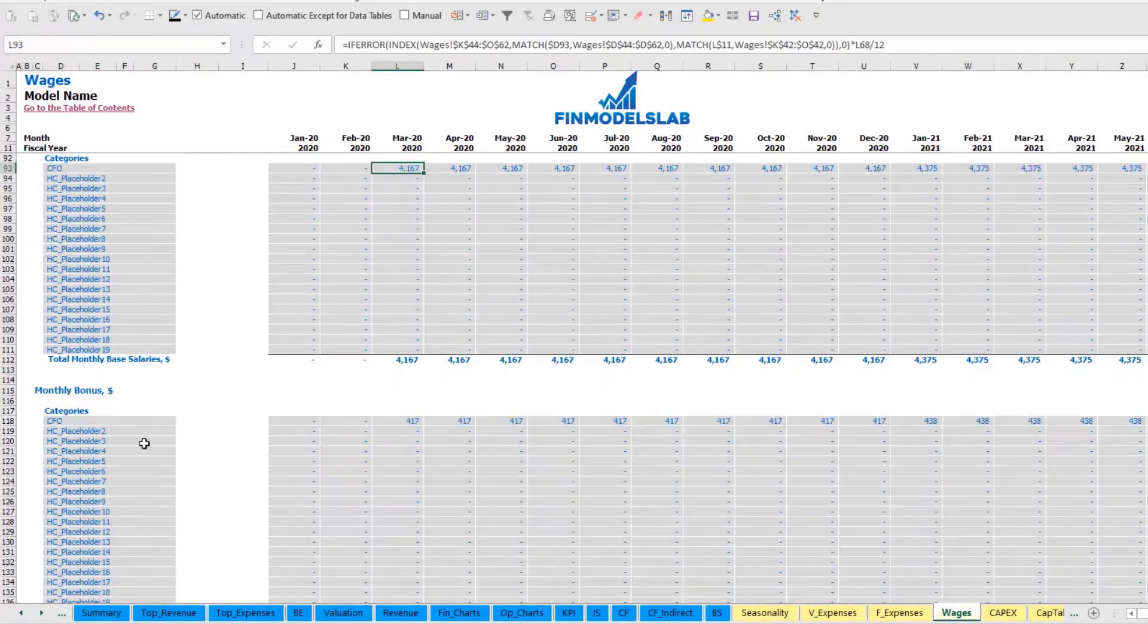
click(8, 421)
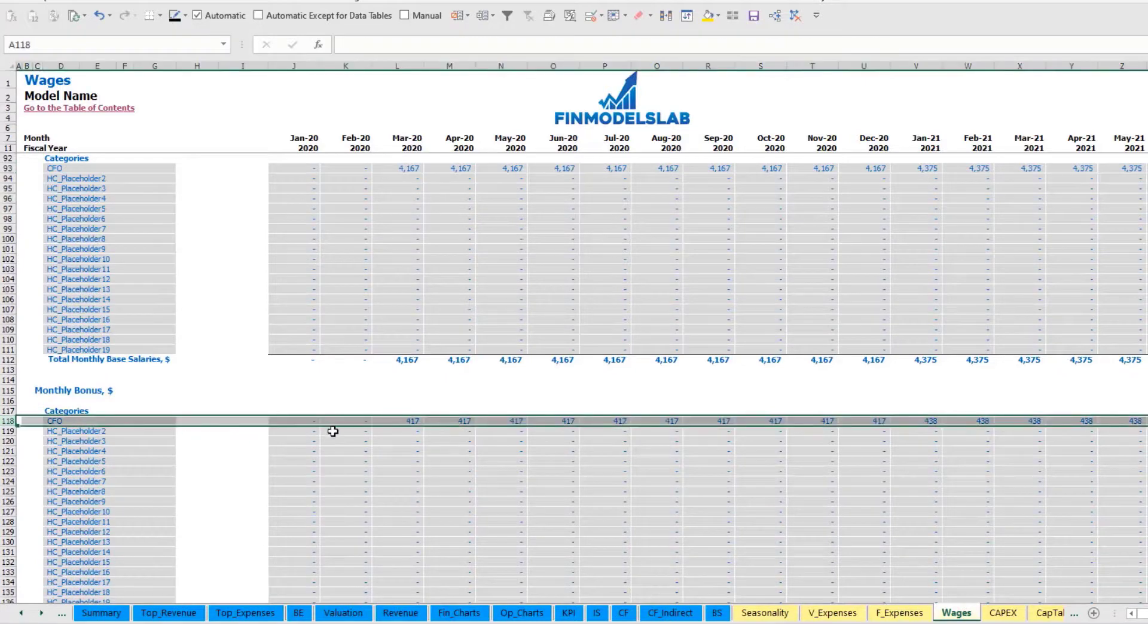
click(410, 422)
scroll(83, 443, down, 7)
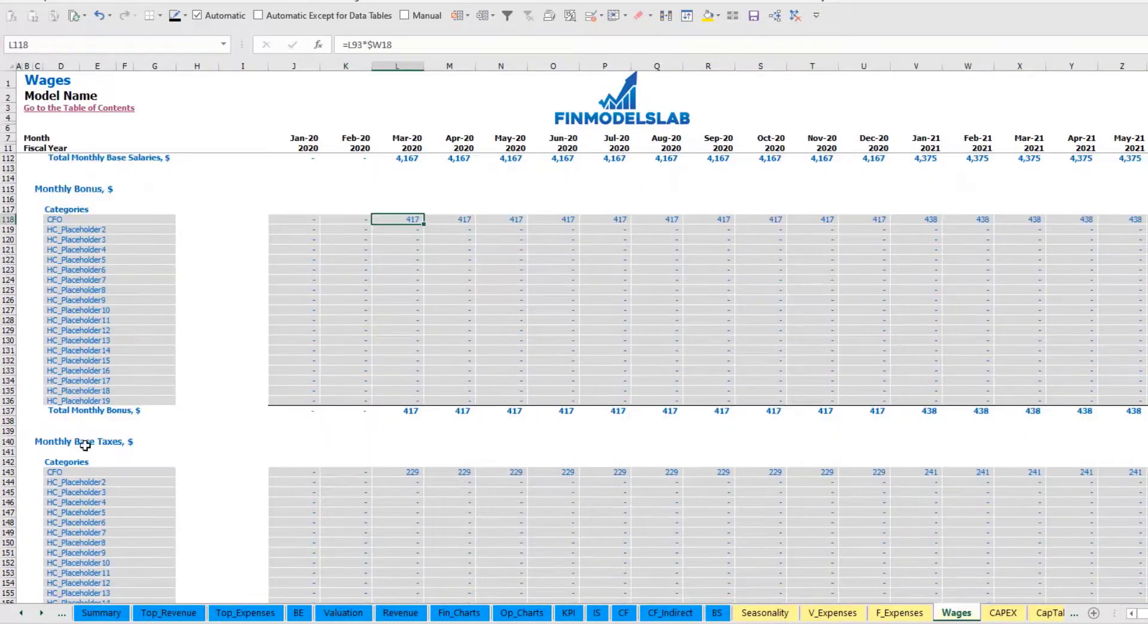
click(8, 472)
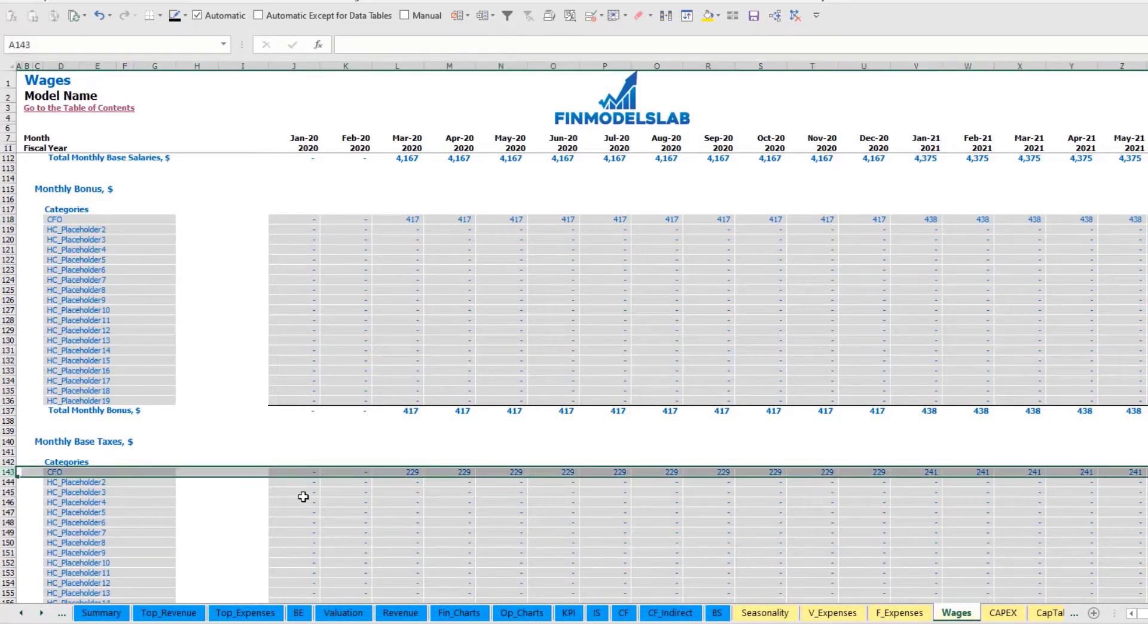
Rename the second staff category as Admin HC and set its hire date to Apr-20
scroll(487, 451, up, 20)
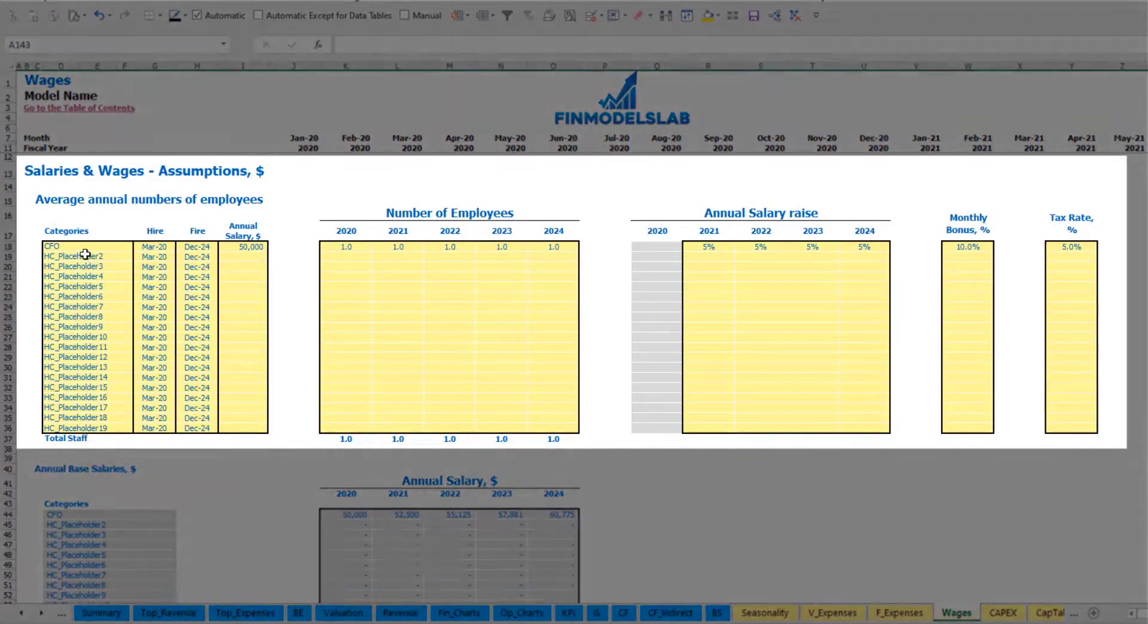
click(85, 255)
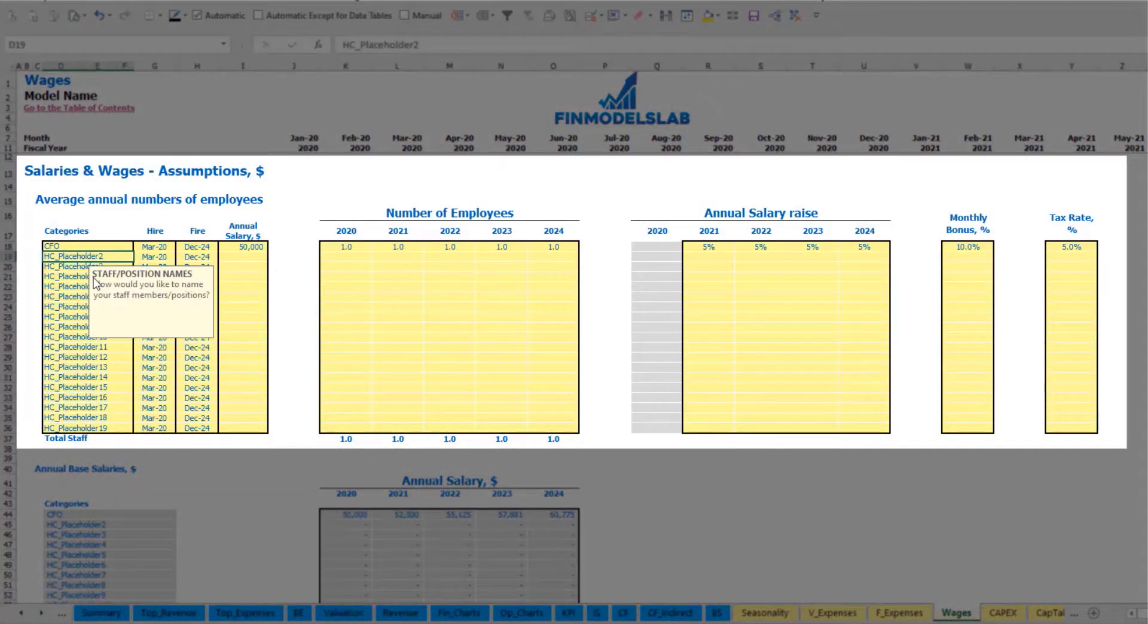
text(Admin HC)
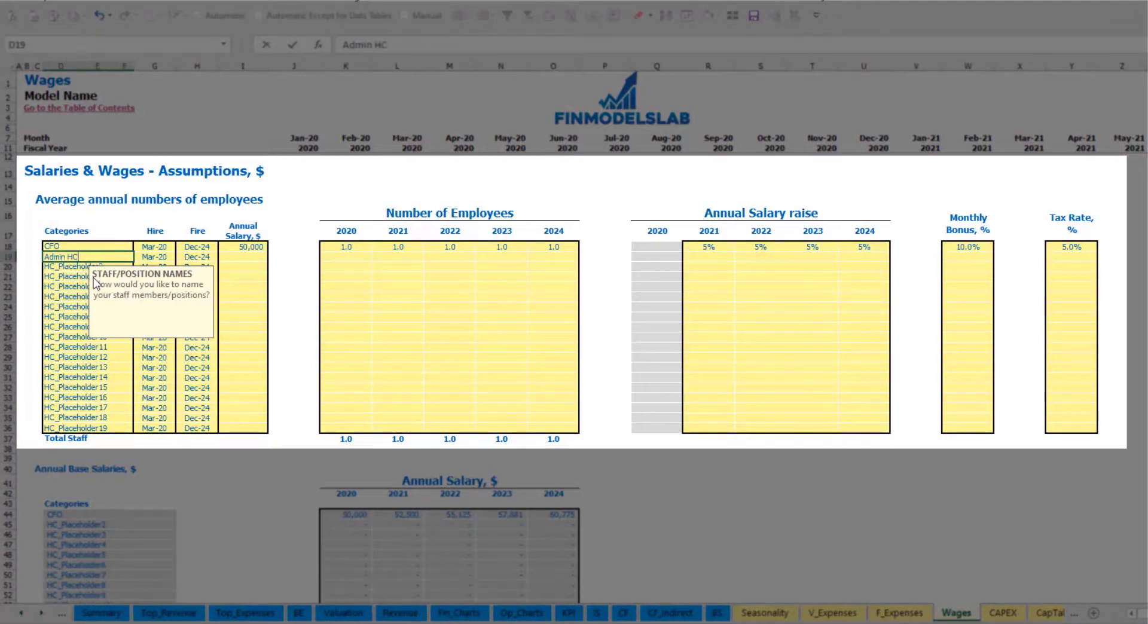
key(Return)
click(163, 255)
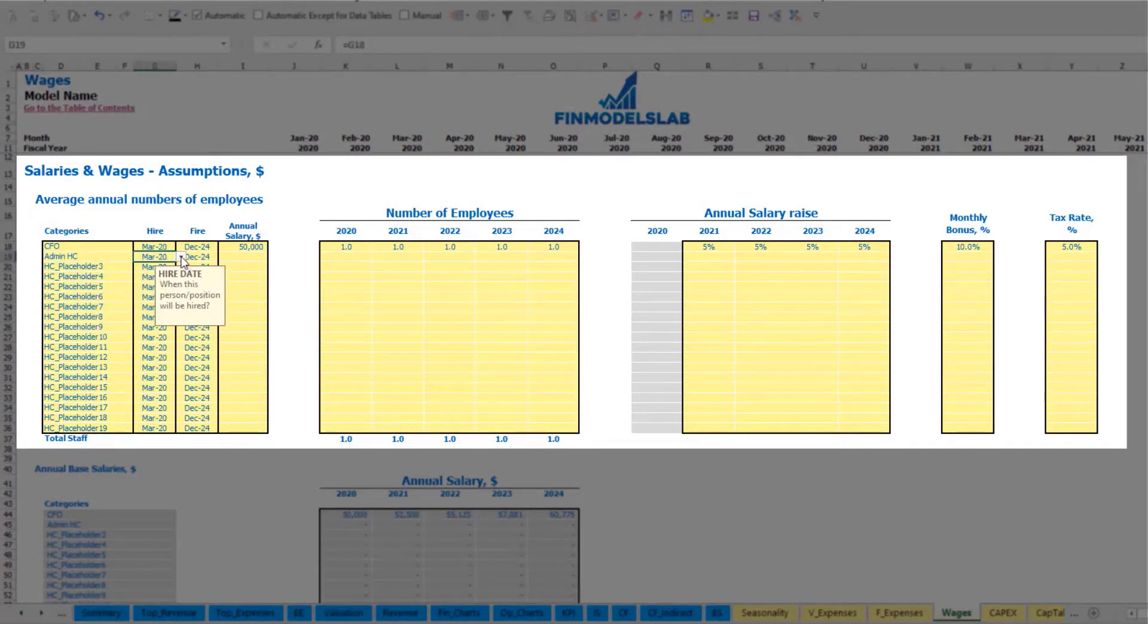
click(181, 256)
click(171, 280)
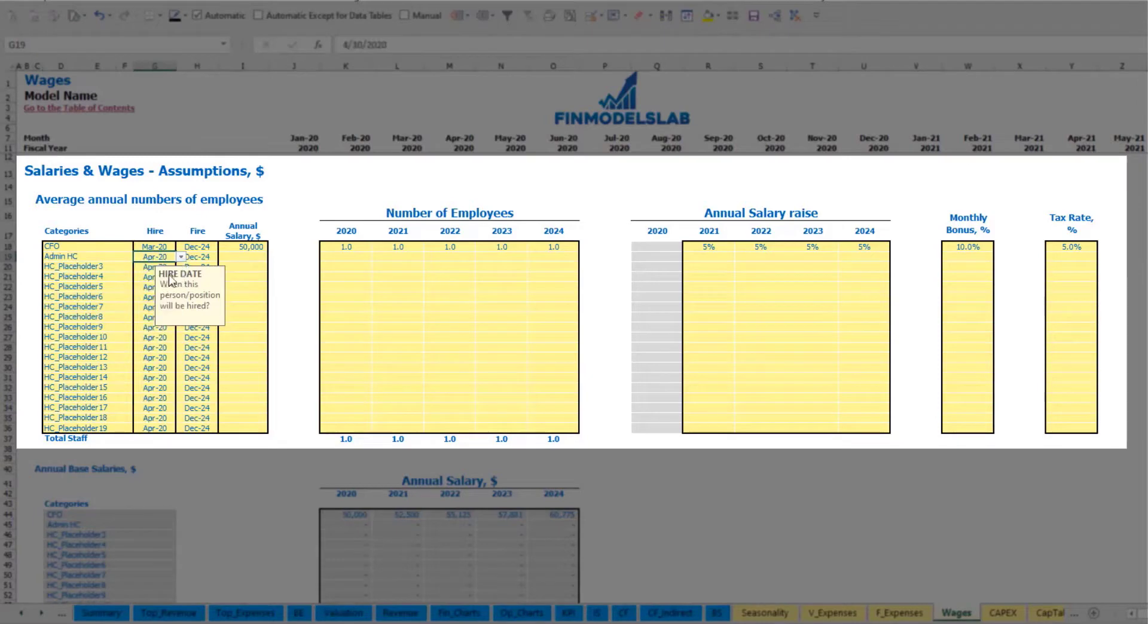
Keep Admin HC's fire date and enter an annual salary of 30,000 for the category
click(205, 257)
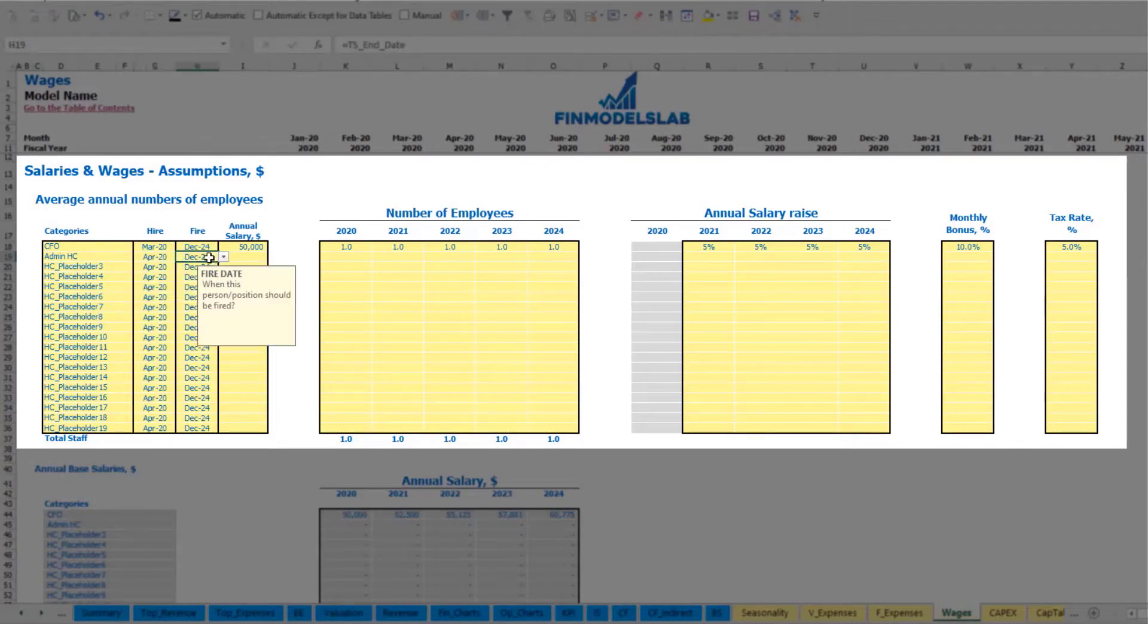
click(240, 256)
text(3000)
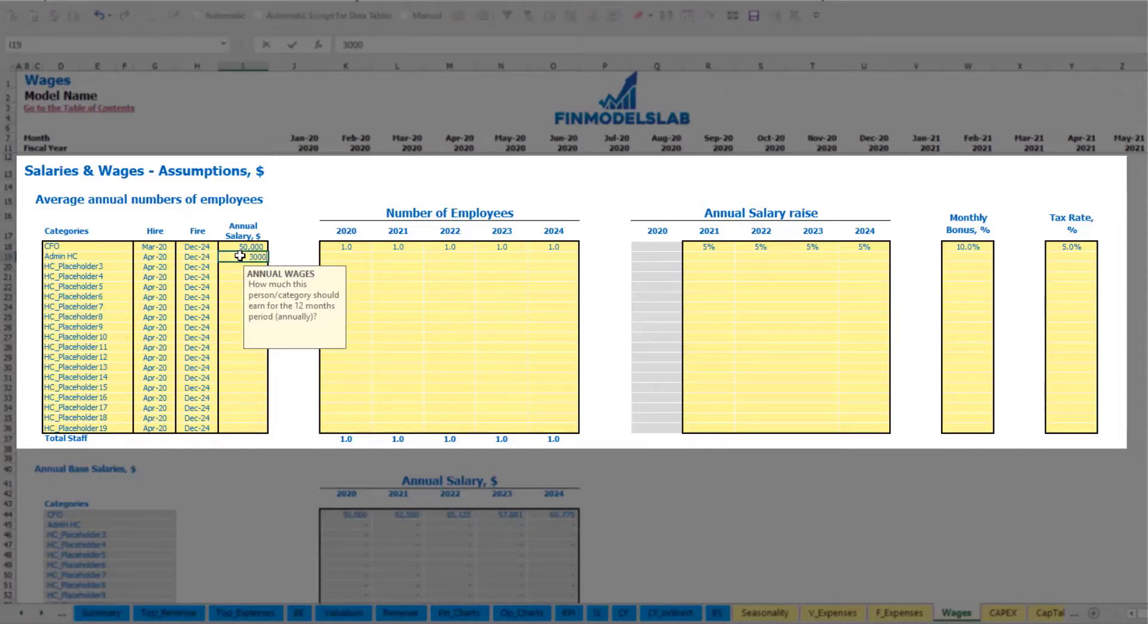
Enter Admin HC's number of employees as 2, 4, 6, 8 and 10 for the years 2020 through 2024
click(356, 256)
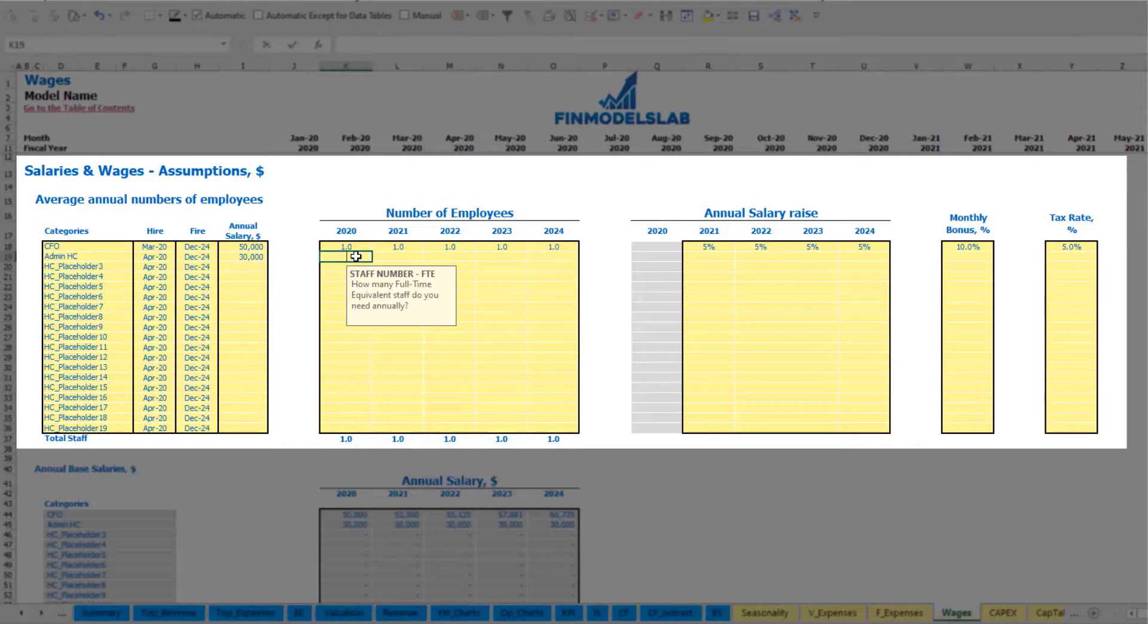
text(2)
key(Tab)
text(4)
key(Tab)
text(6)
key(Tab)
text(8)
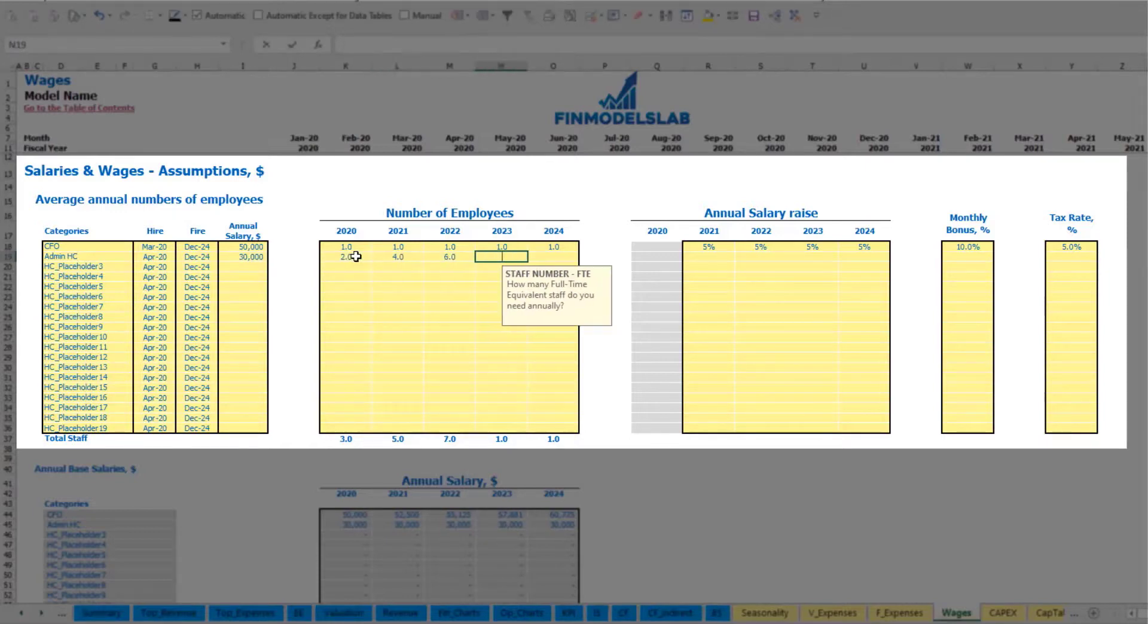
key(Tab)
text(10)
key(Tab)
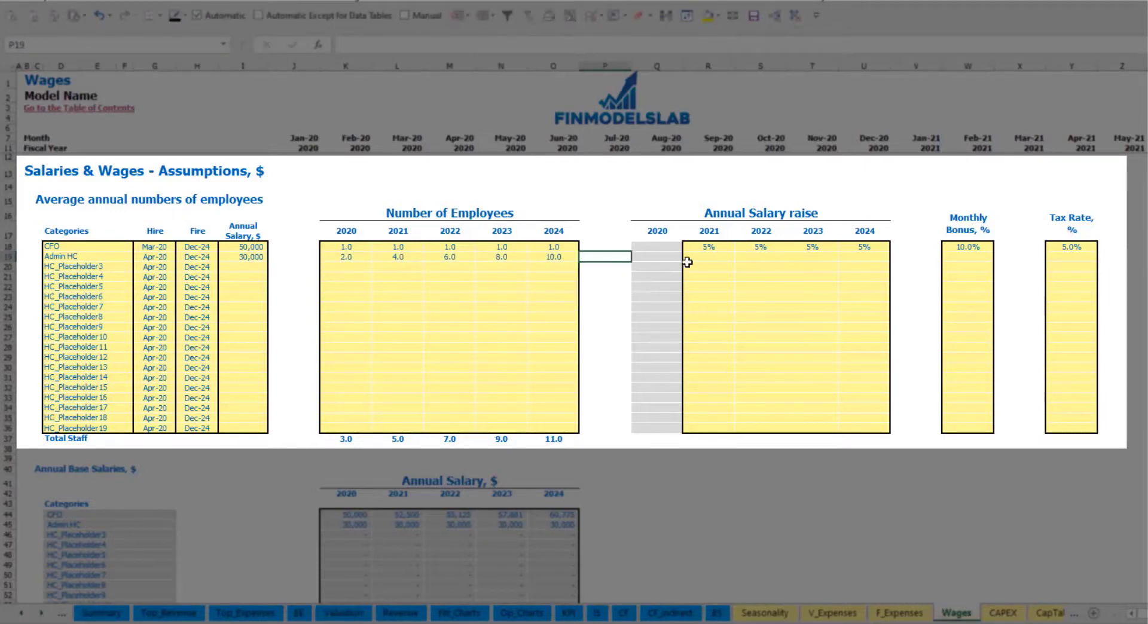
Set Admin HC's annual salary raise to 3% for 2021 and copy it across 2022 to 2024
click(705, 256)
text(3)
key(ctrl+Return)
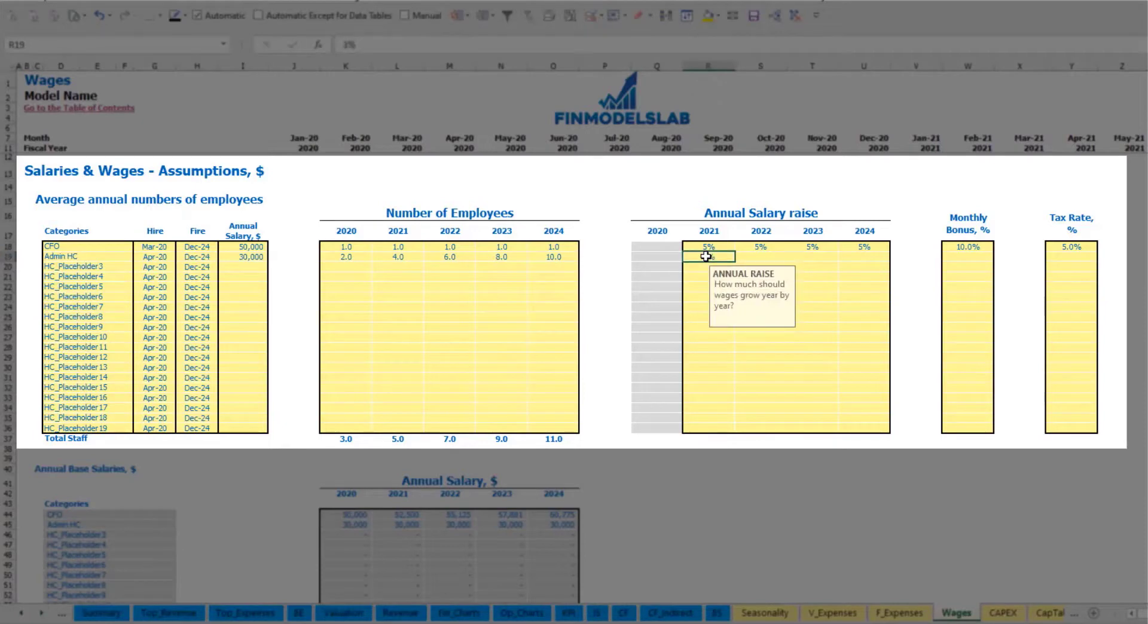
key(ctrl+c)
key(Right)
key(shift+Right)
key(shift+Right)
key(ctrl+v)
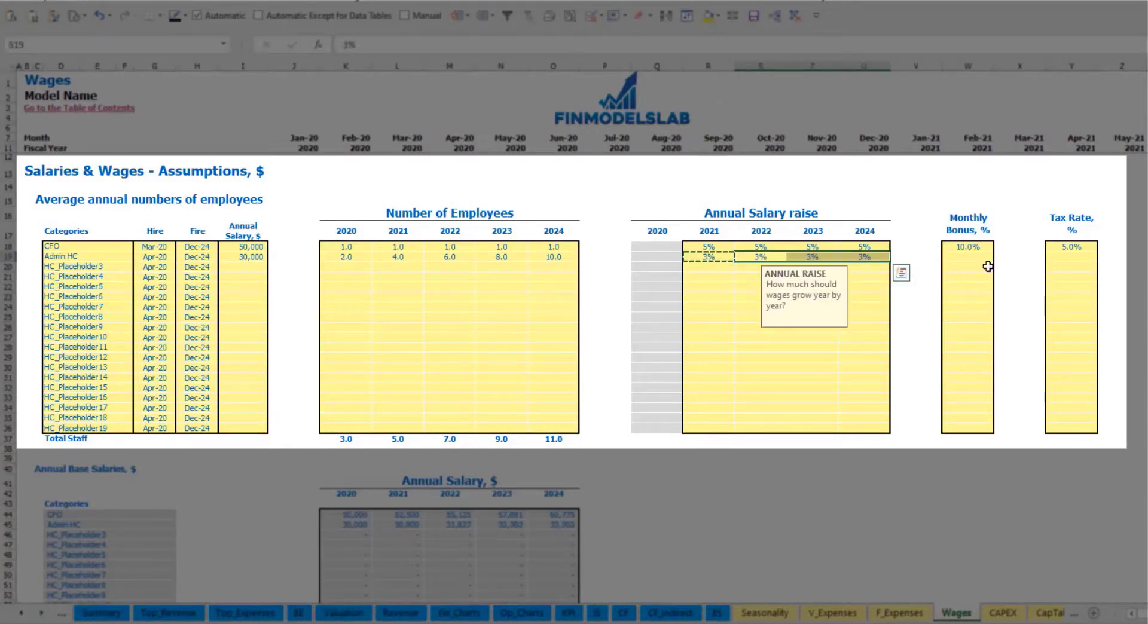
Set Admin HC's monthly bonus to 5% and its tax rate to 5%
click(983, 262)
text(5)
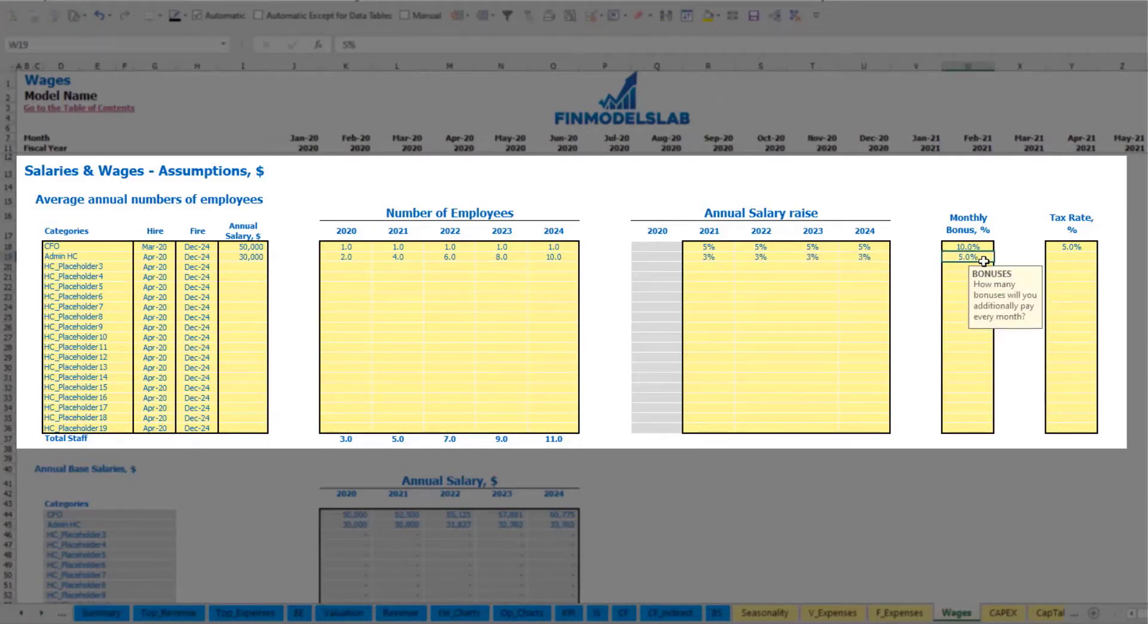
key(Tab)
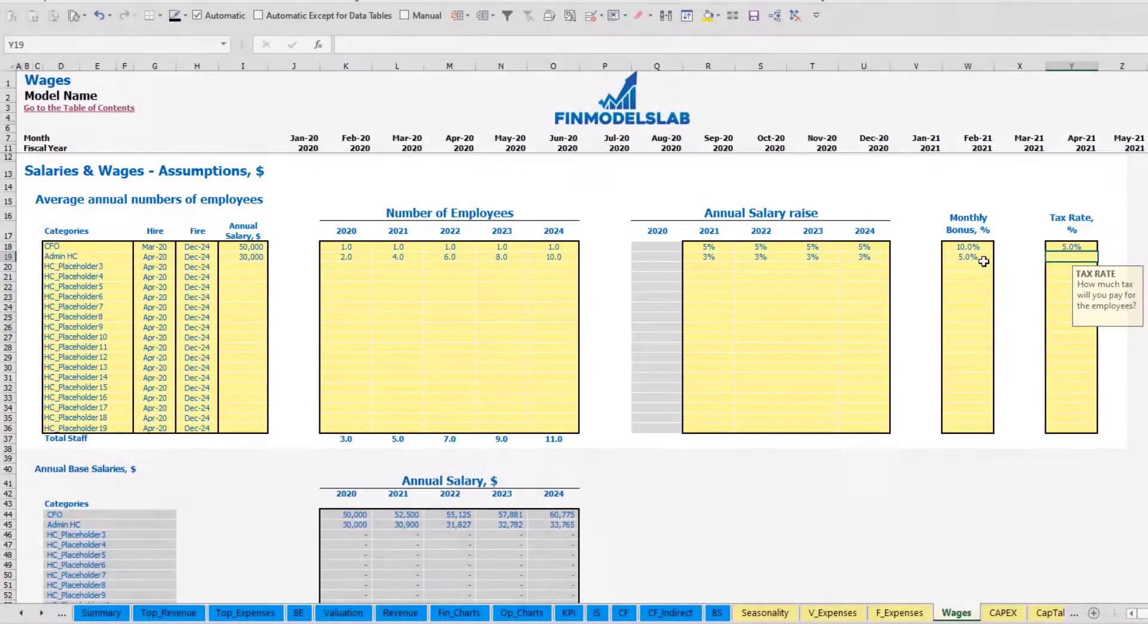
text(5)
key(ctrl+Return)
key(Return)
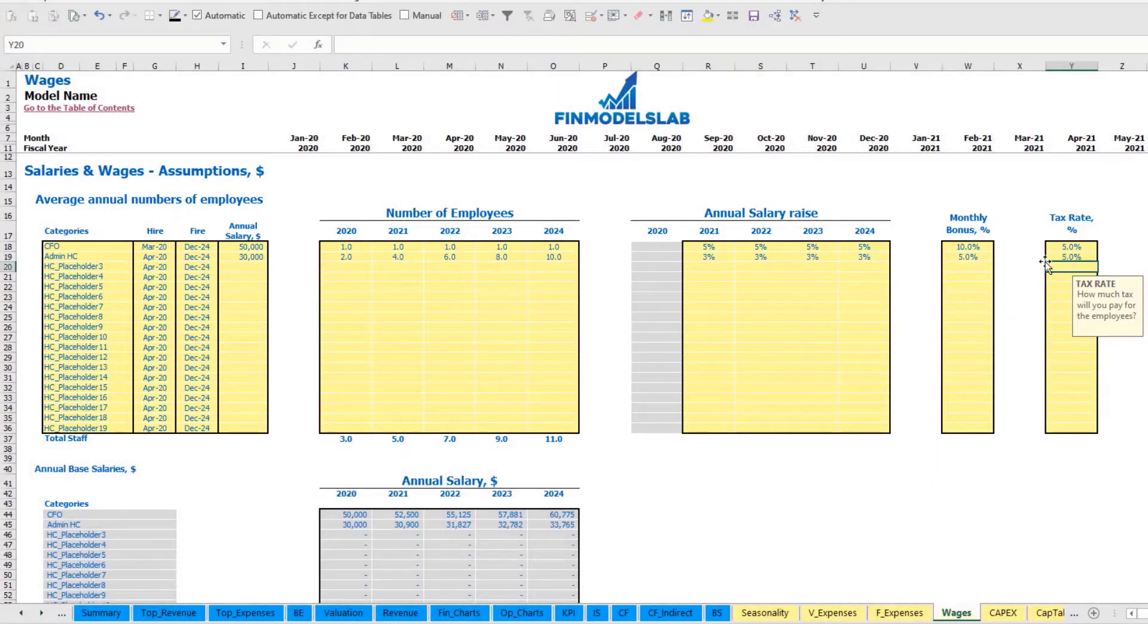
Examine the Admin HC row in Total Staff Numbers month by month from Apr-20 into 2024
scroll(439, 375, down, 7)
scroll(438, 376, down, 7)
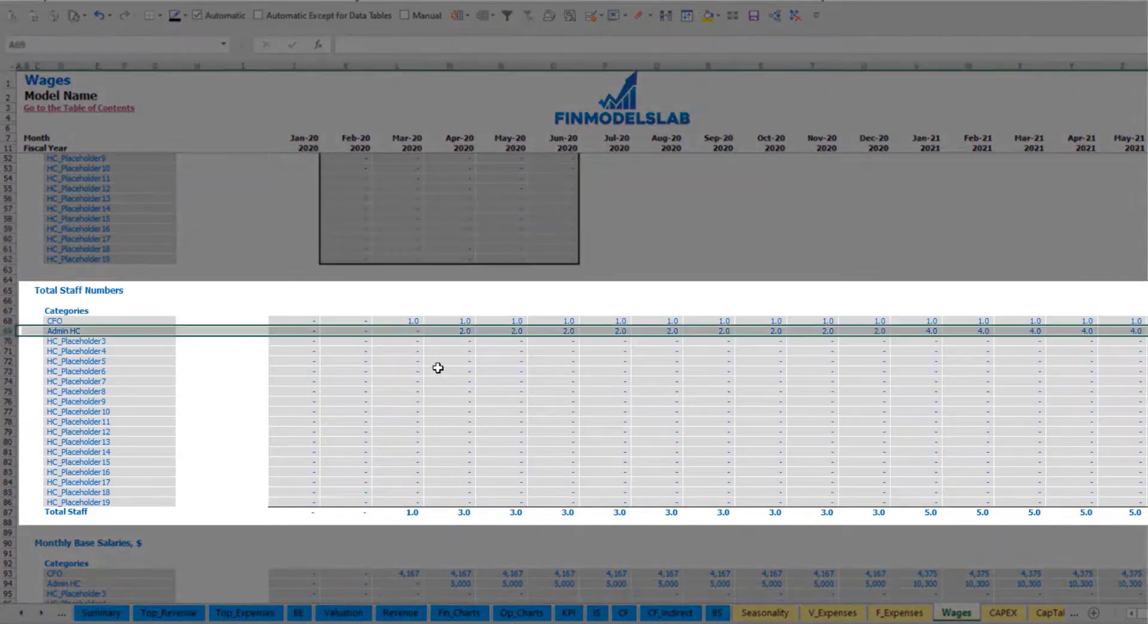
click(461, 330)
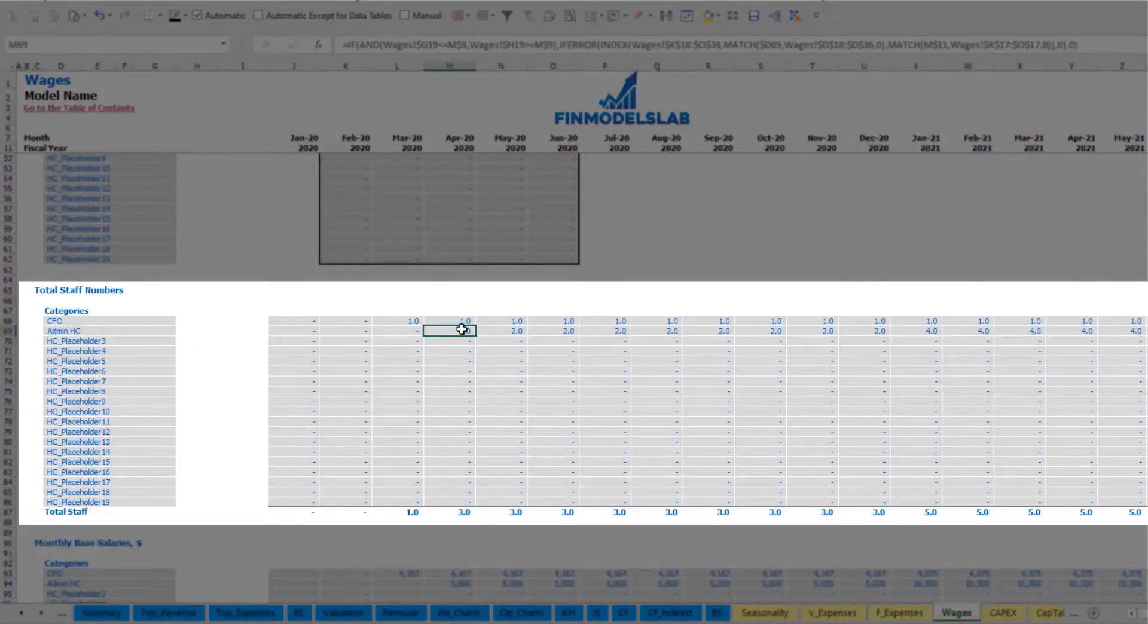
mouse_move(464, 330)
mouse_down()
mouse_move(766, 346)
mouse_move(873, 330)
mouse_up()
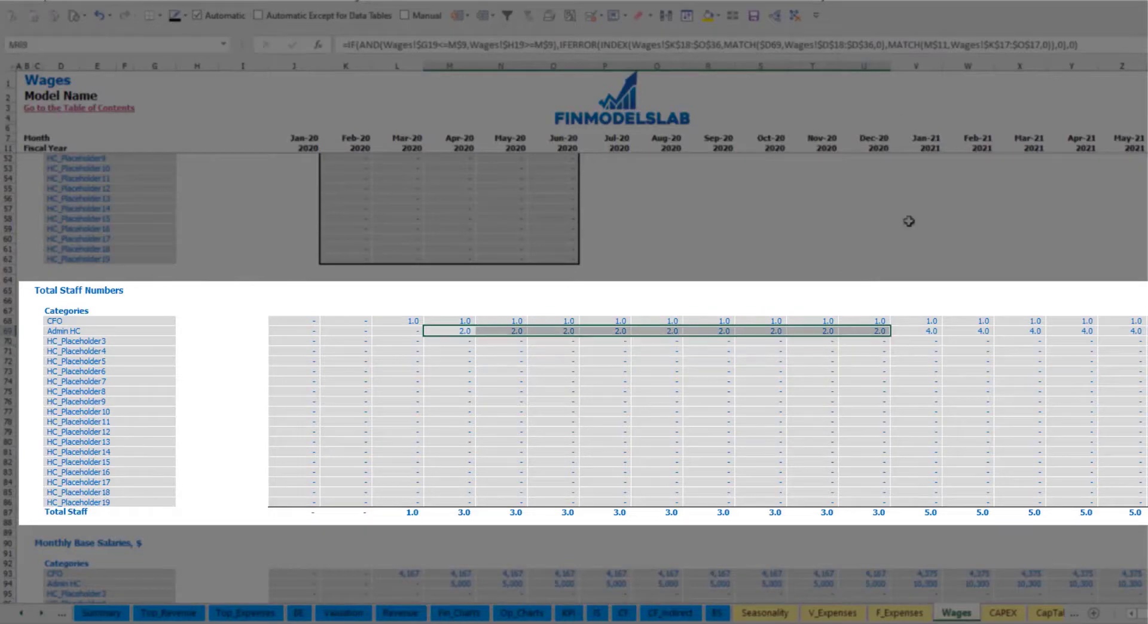
click(933, 331)
drag(936, 328, 1130, 331)
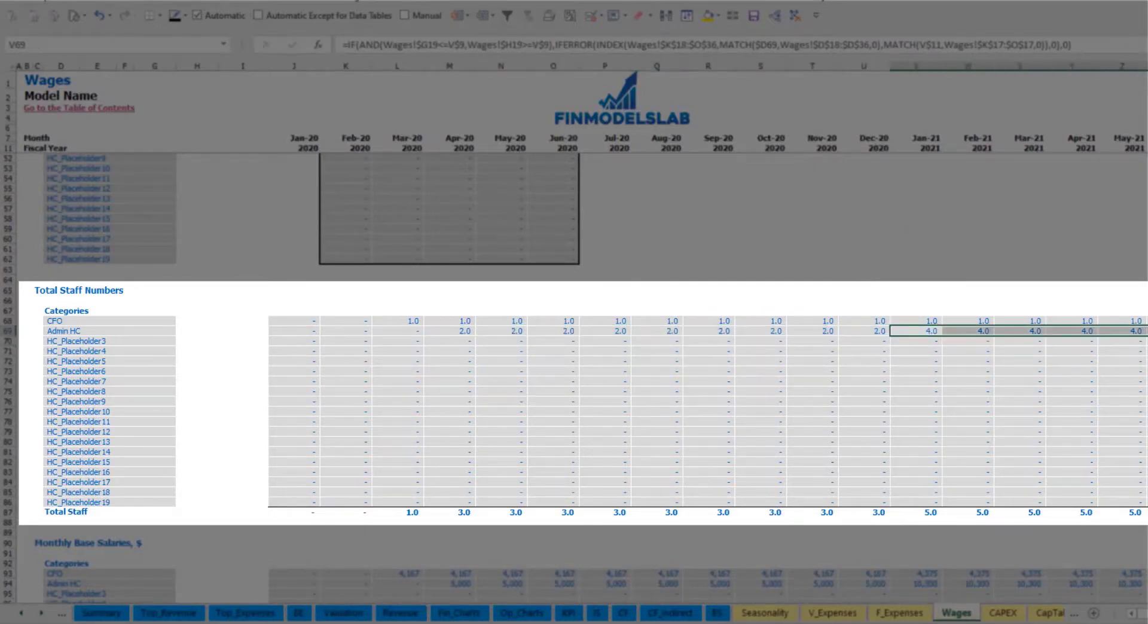
scroll(574, 339, right, 8)
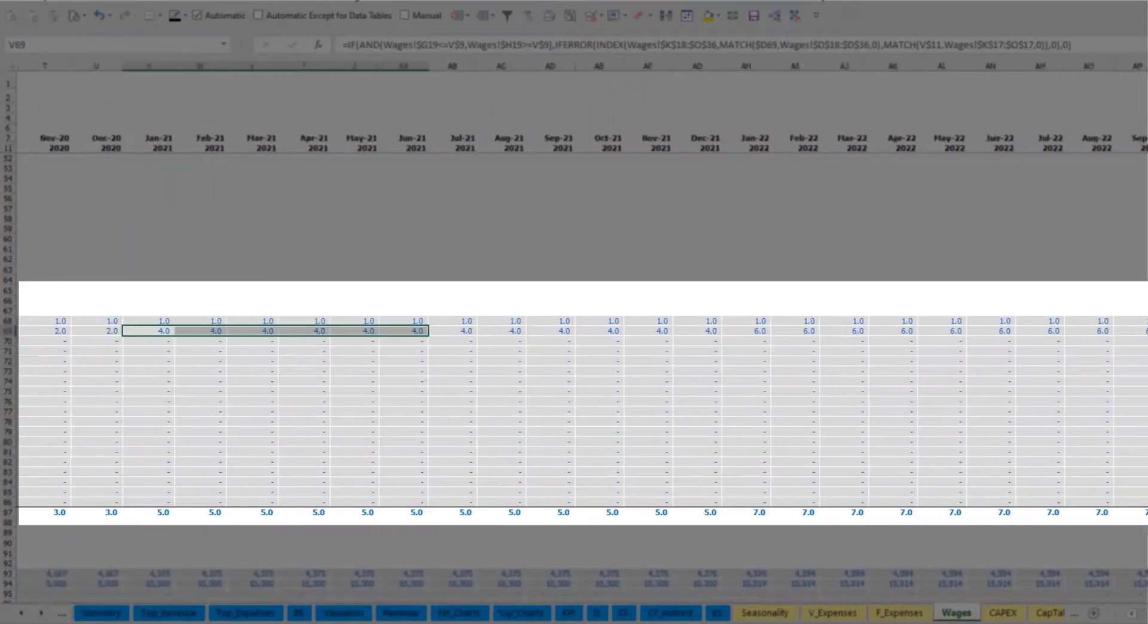
click(1053, 330)
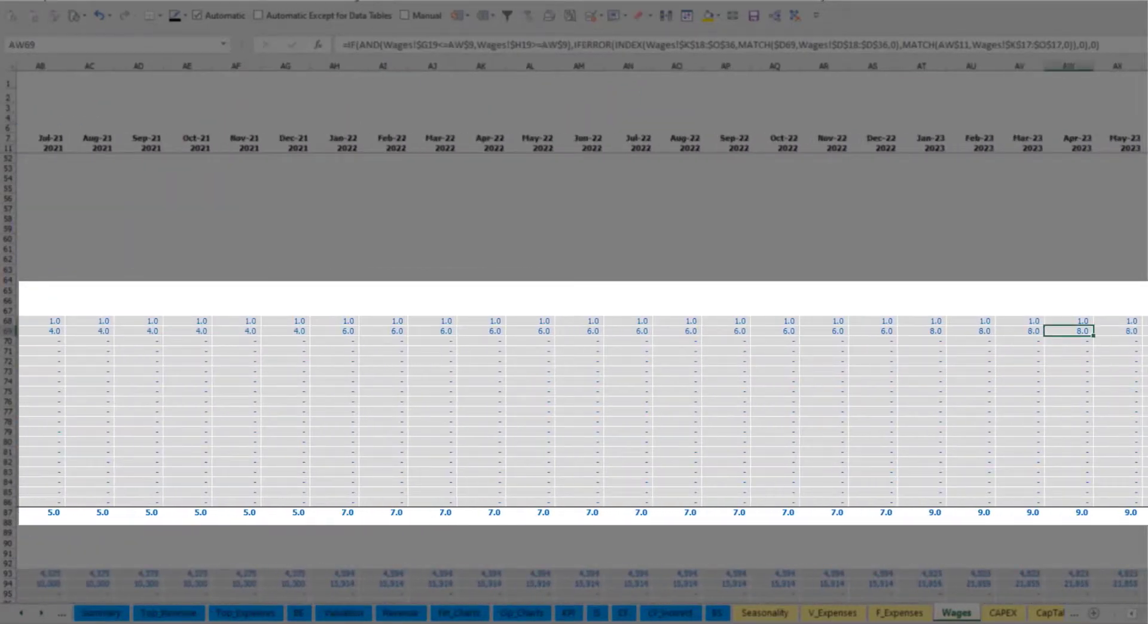
scroll(951, 329, right, 5)
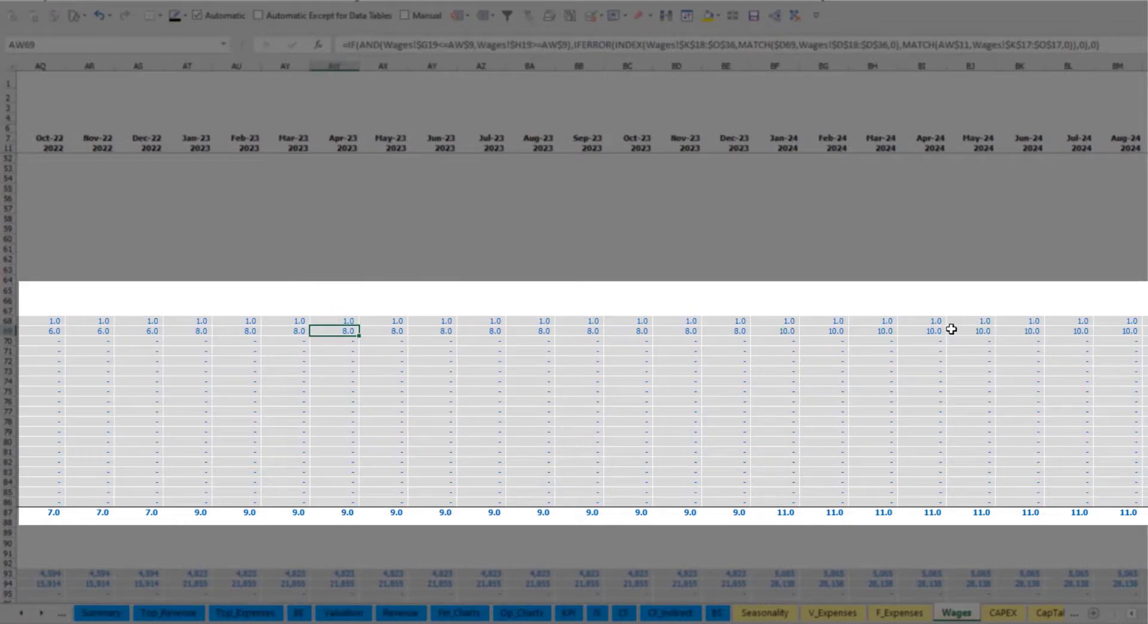
scroll(574, 339, left, 13)
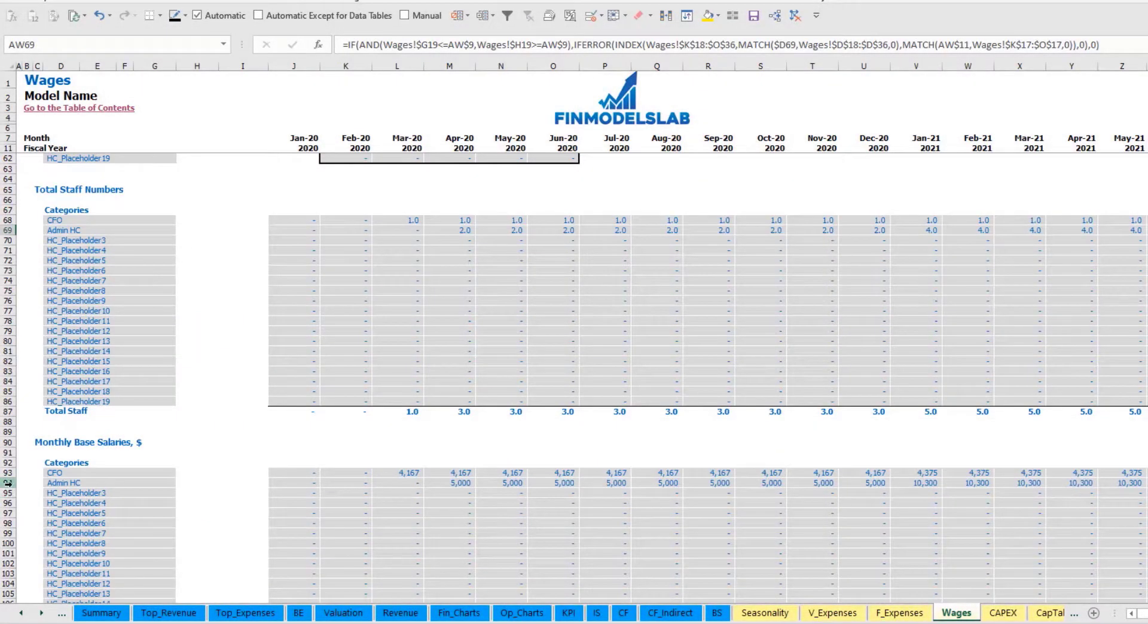
Compare Admin HC's Monthly Base Salaries with its staff numbers, and review the Monthly Bonus and Monthly Base Taxes sections
click(9, 482)
click(454, 485)
click(459, 230)
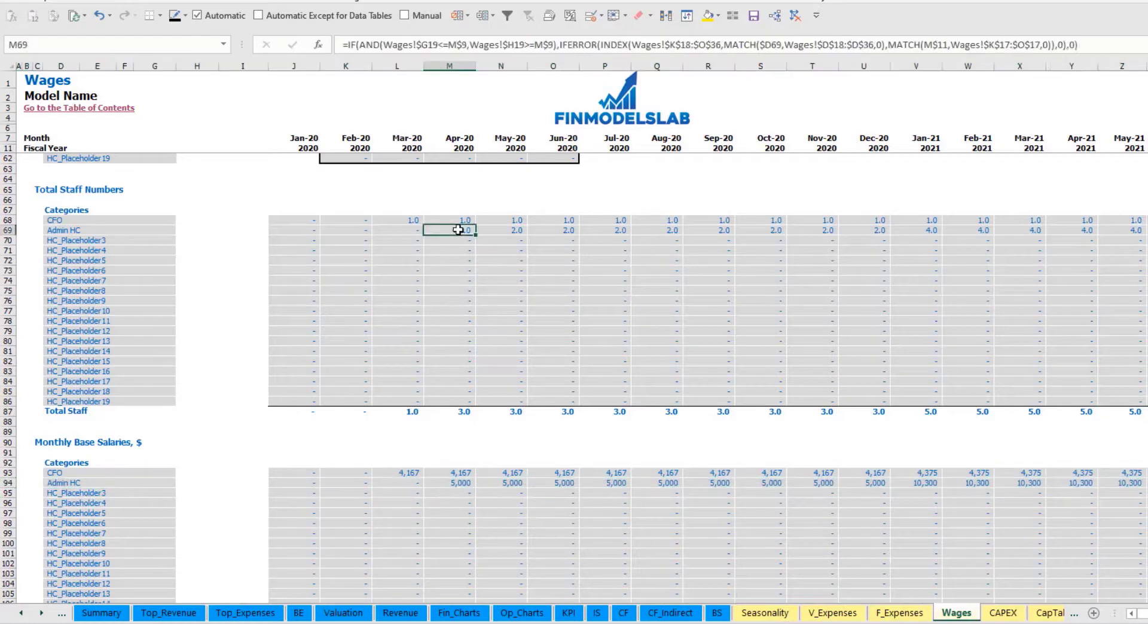
click(1123, 231)
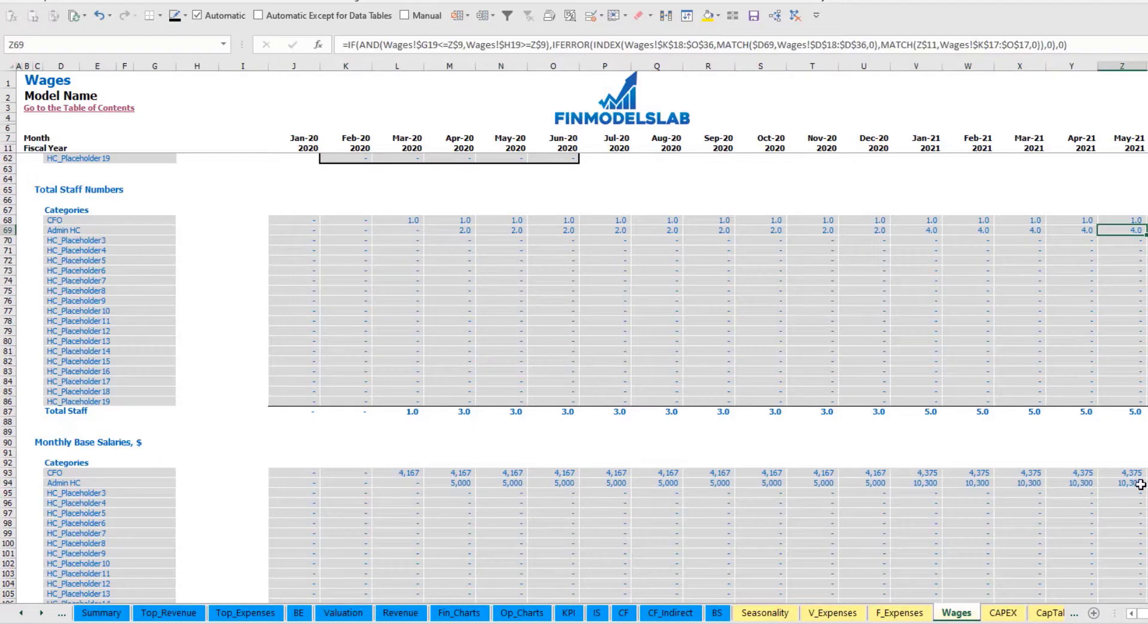
click(1139, 484)
scroll(628, 520, down, 10)
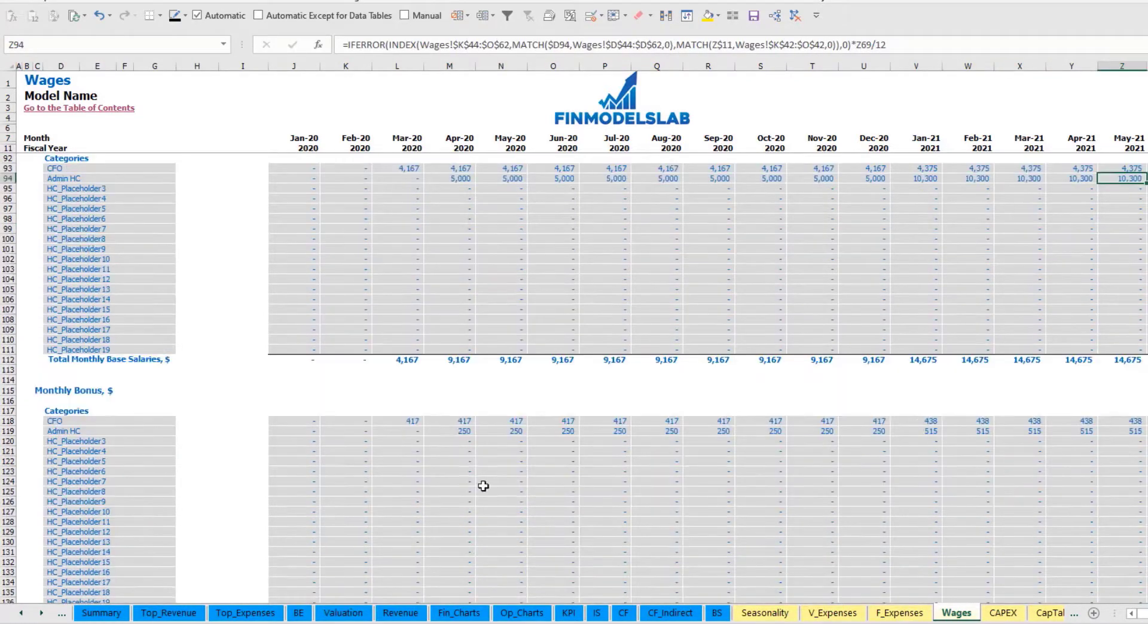
scroll(706, 438, down, 10)
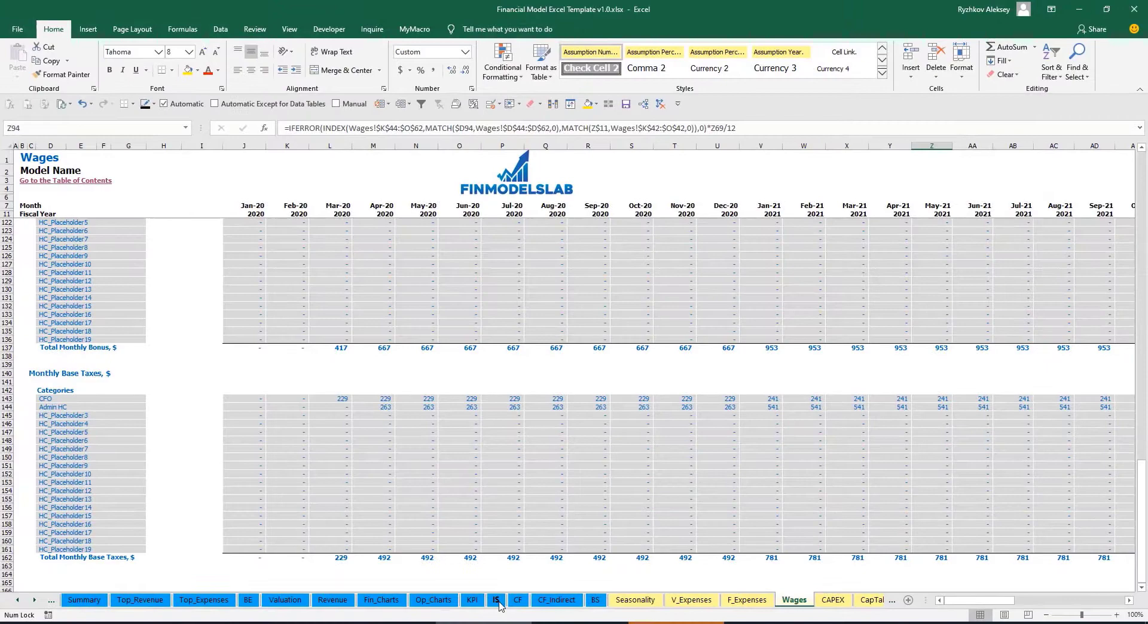
Expand the Total Salary and Wages group on the IS sheet and examine its staff category rows
click(498, 601)
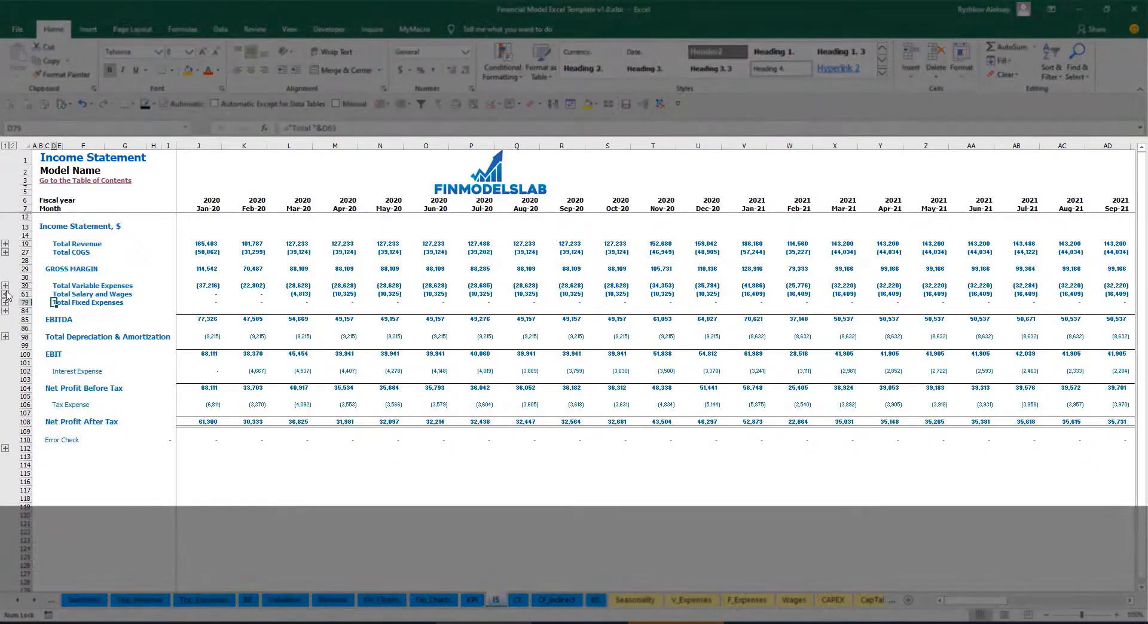
click(6, 294)
click(180, 309)
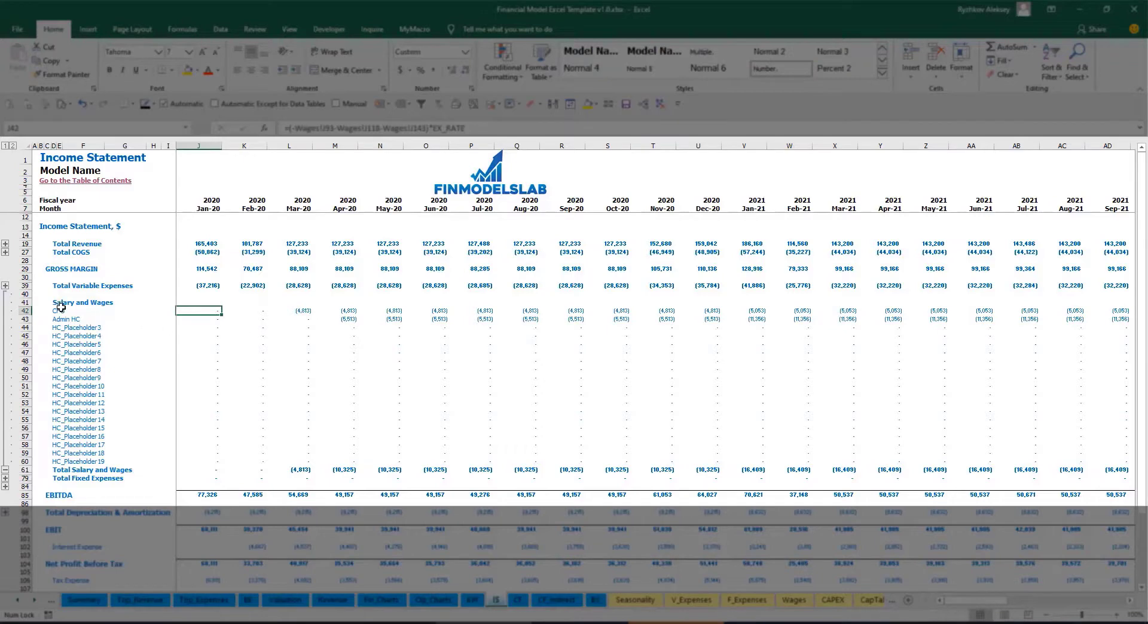
drag(60, 307, 64, 427)
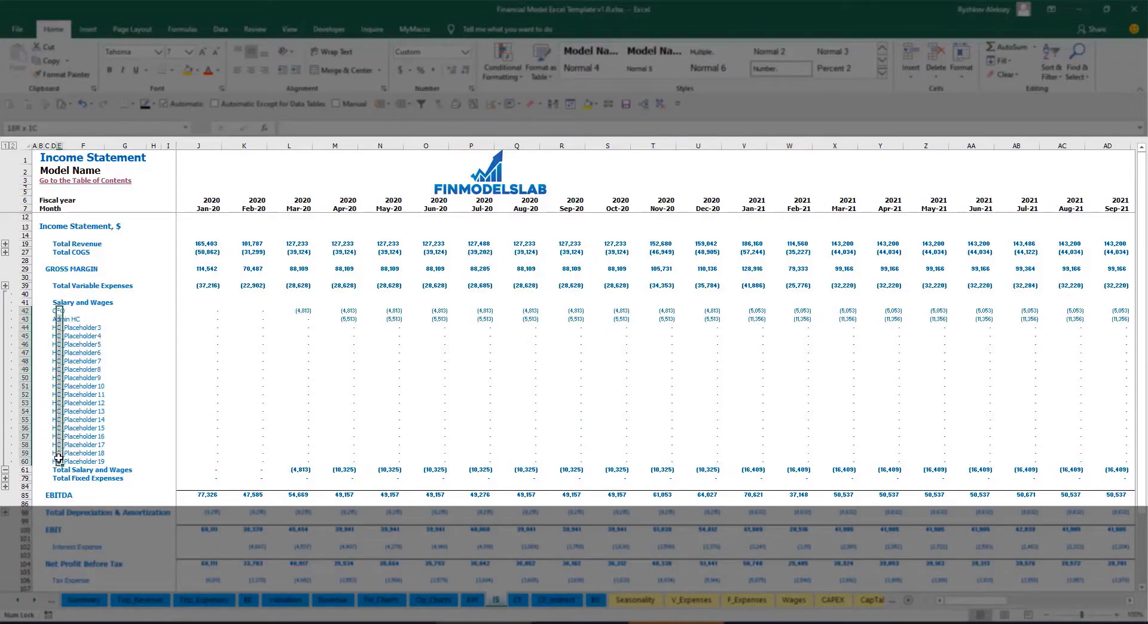
click(103, 318)
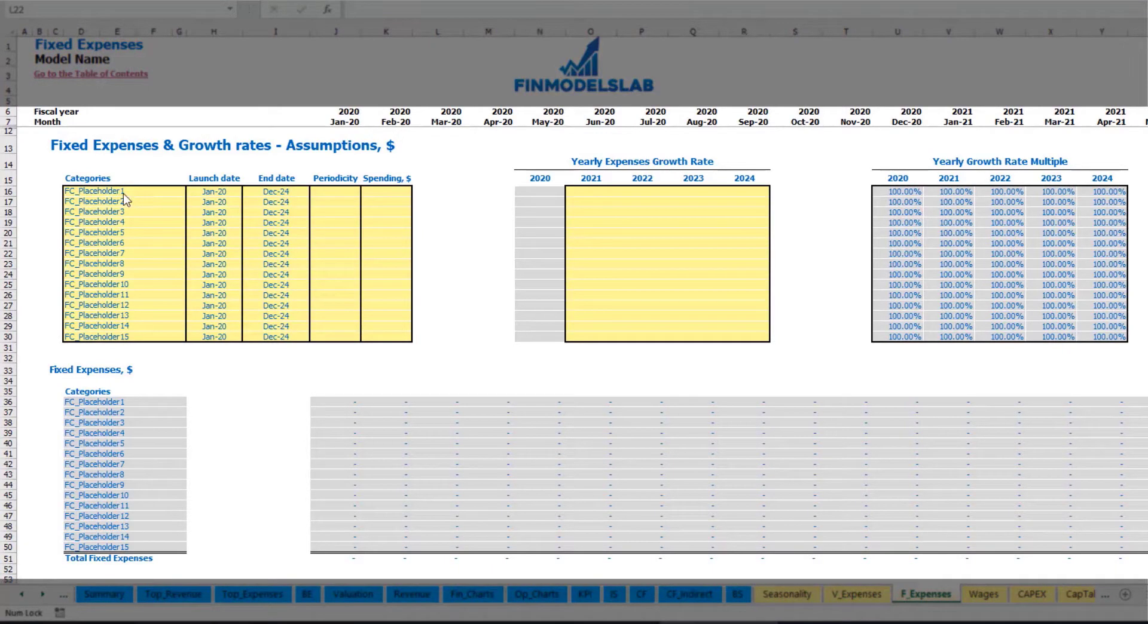
Rename the first fixed expense category as Utilities and set its launch date to Mar-20
click(126, 191)
text(Utilities)
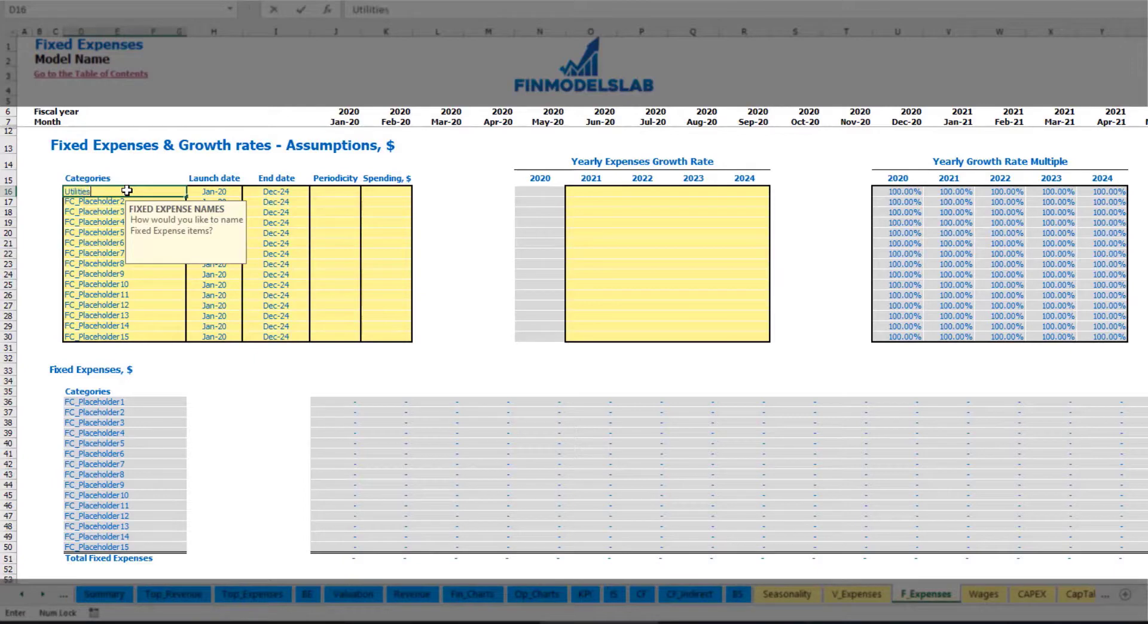
key(Return)
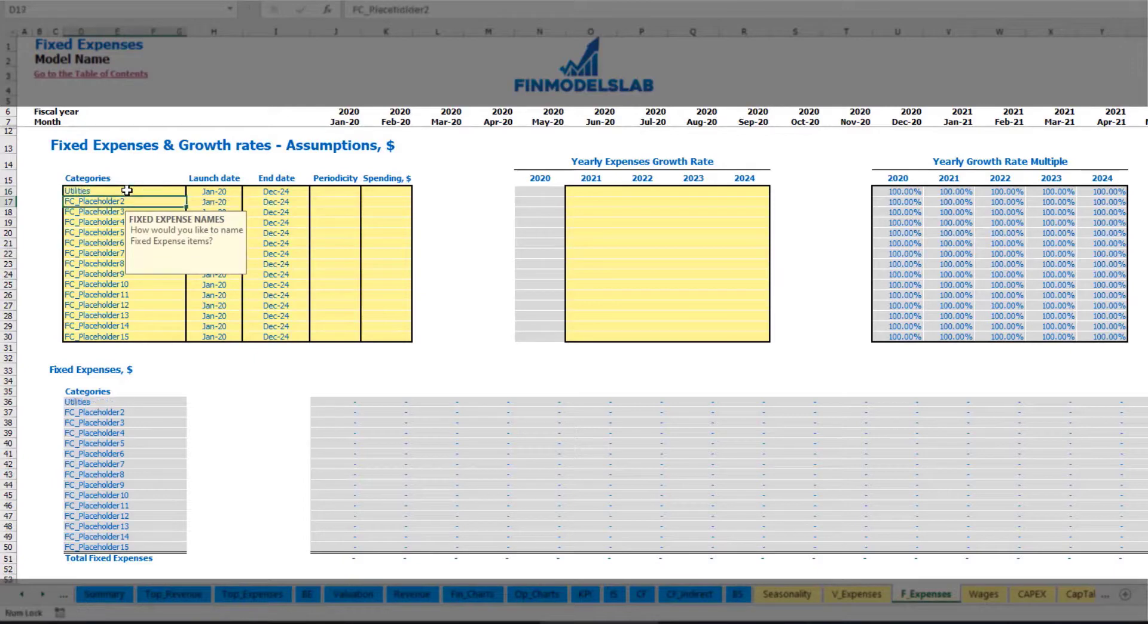
click(221, 191)
click(247, 191)
click(208, 223)
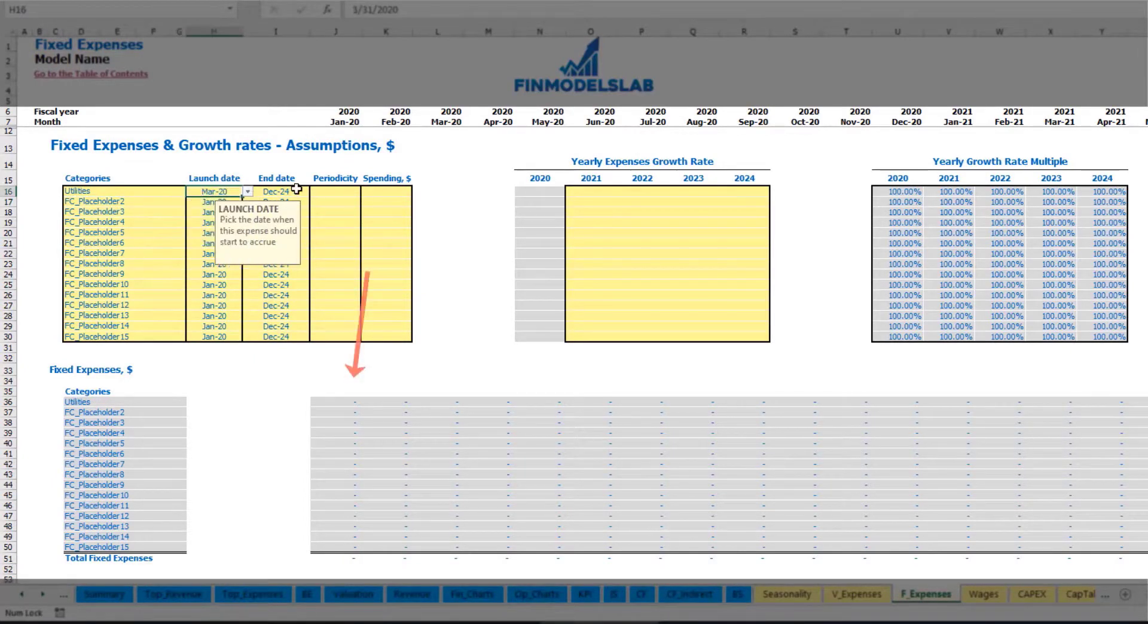
Check the Utilities end date against the last month of the Fixed Expenses timeline and return to the assumptions
click(295, 191)
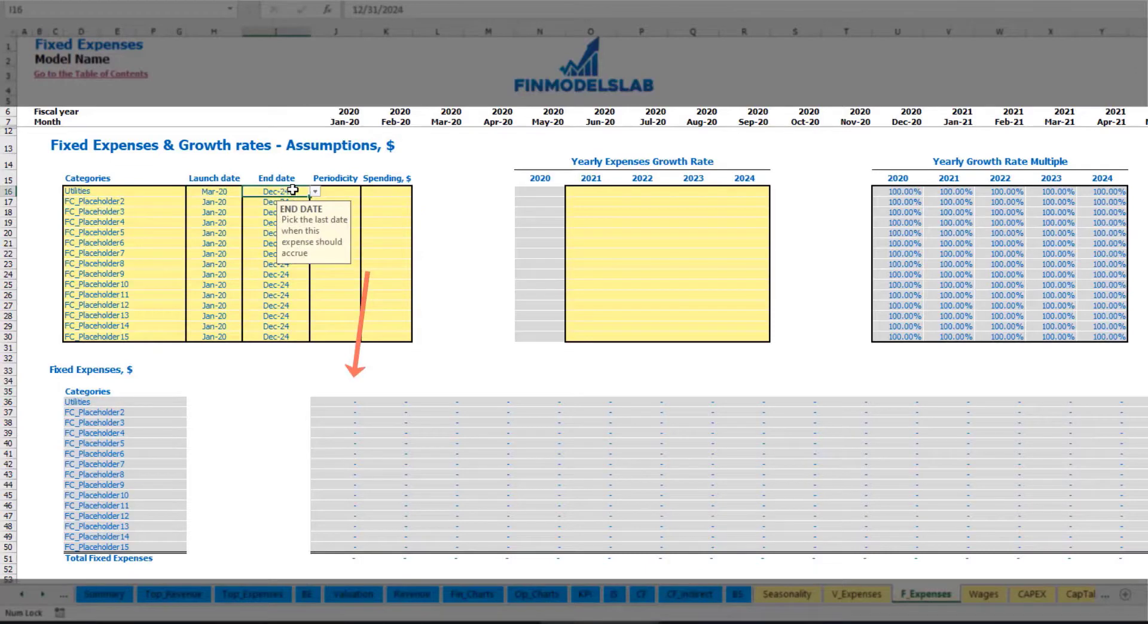
click(344, 123)
key(ctrl+Right)
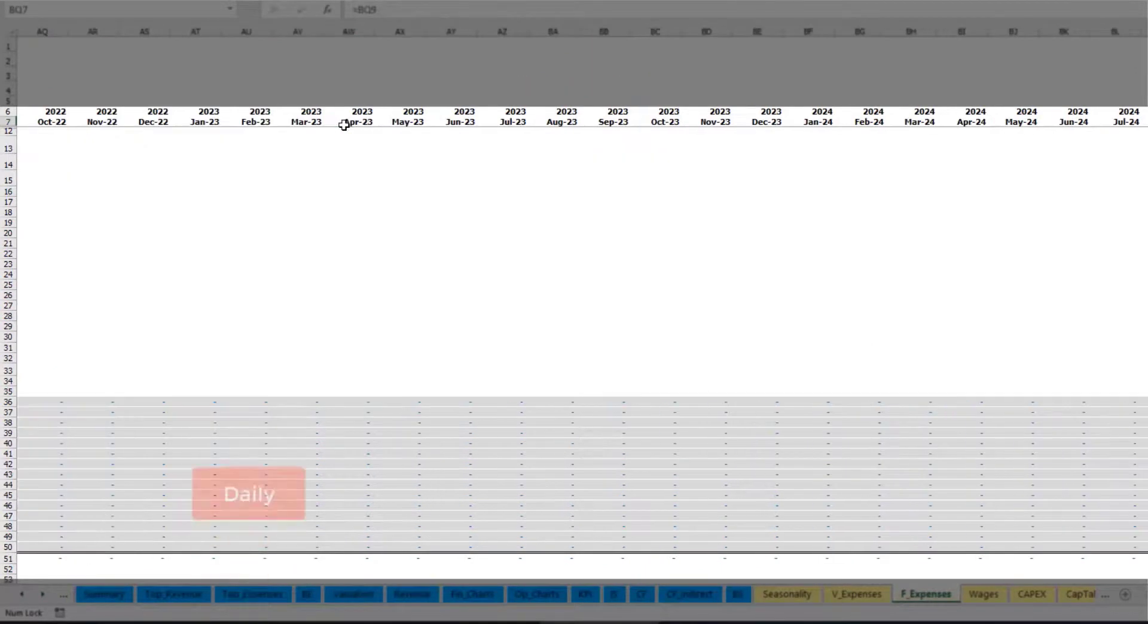
key(ctrl+Left)
key(Left)
key(Left)
key(Left)
key(Left)
key(Left)
key(Left)
key(Left)
key(Left)
key(Left)
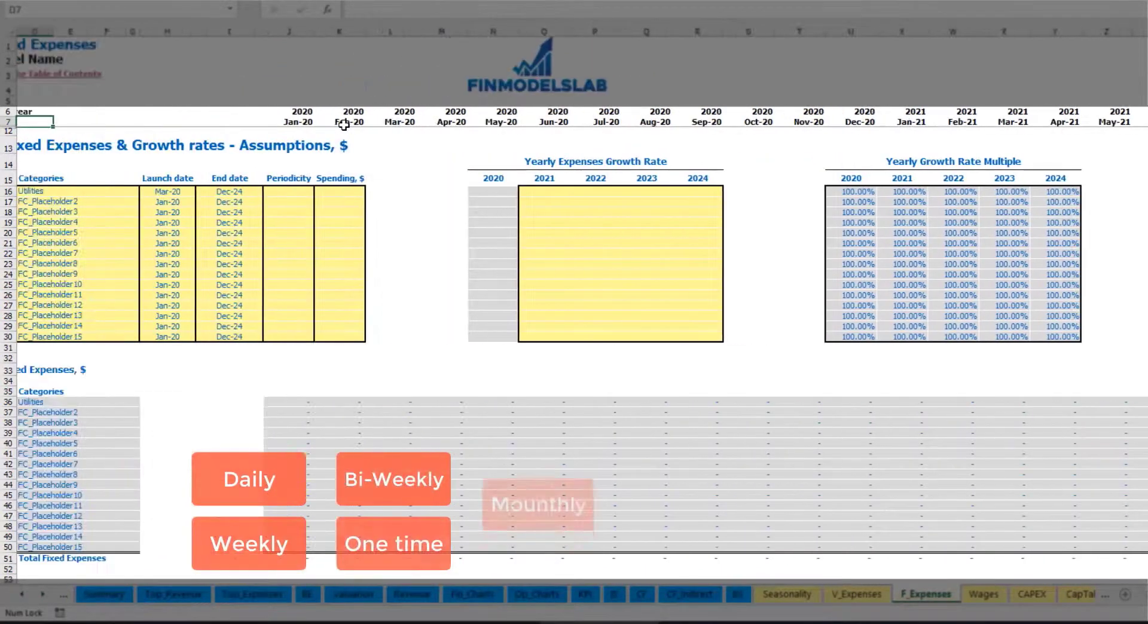
Set the Utilities periodicity to Daily with spending of $50, and check the calculated Mar-20 expense
click(356, 192)
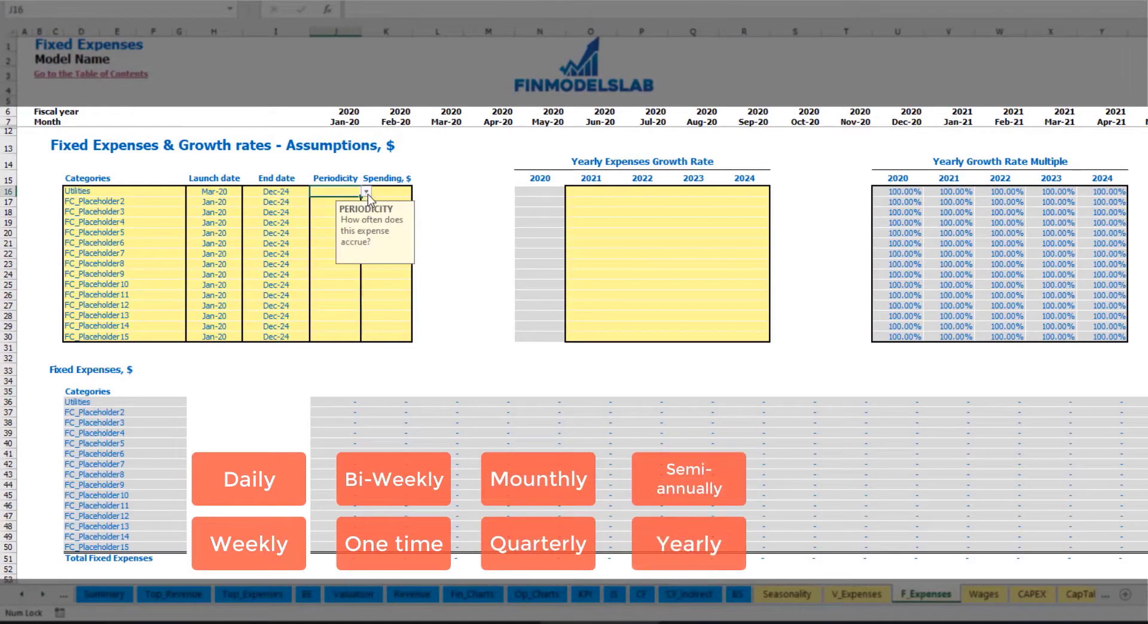
click(366, 192)
click(349, 212)
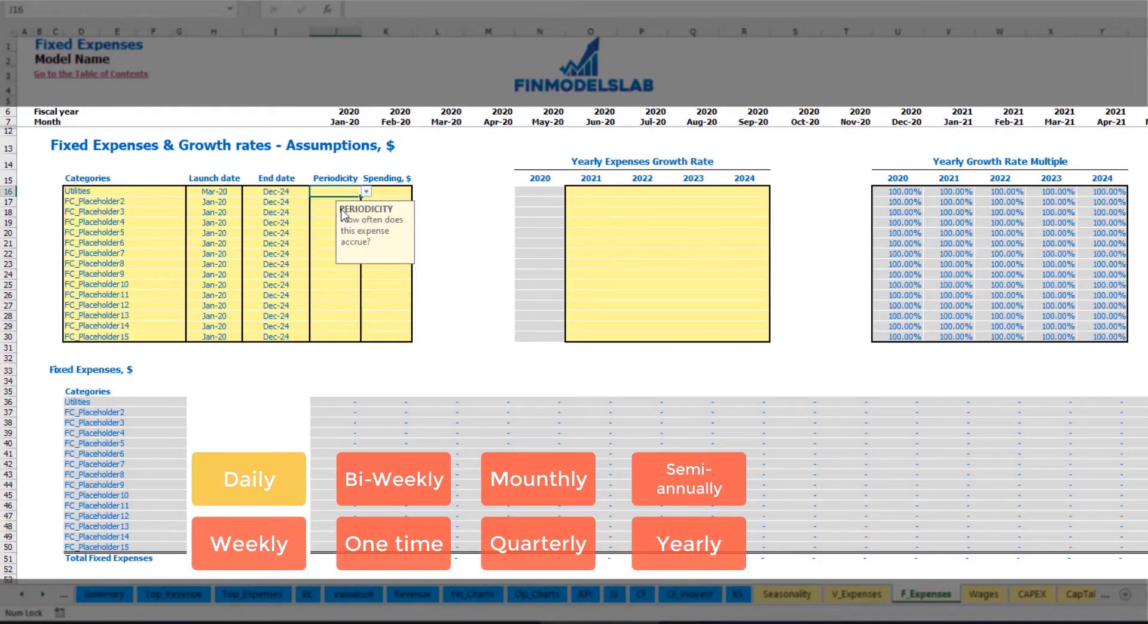
key(Tab)
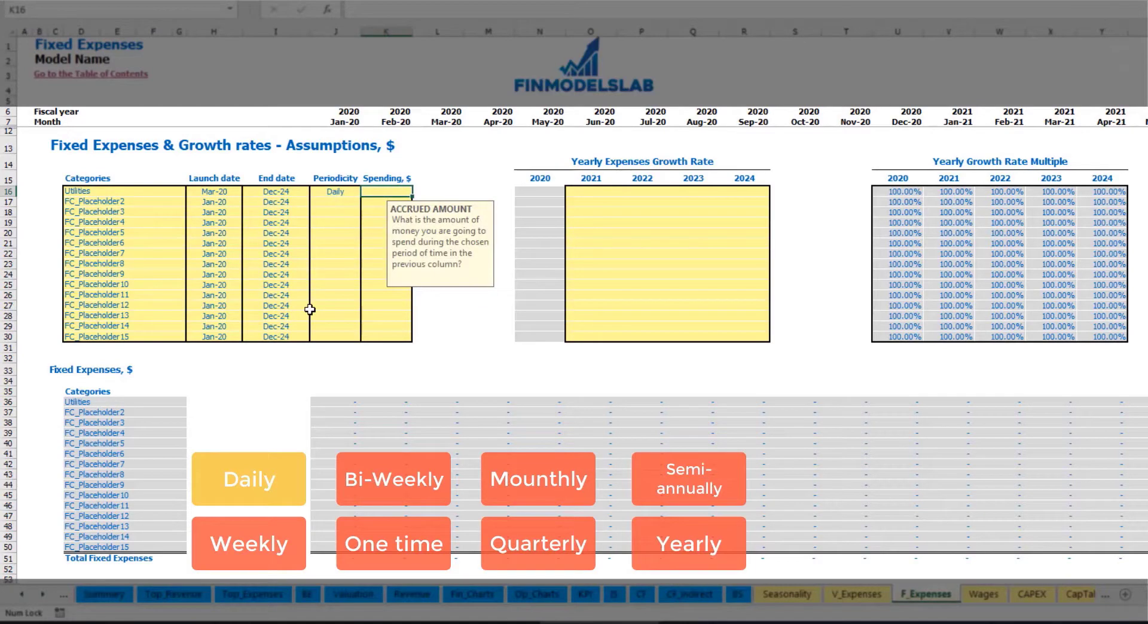
text(50)
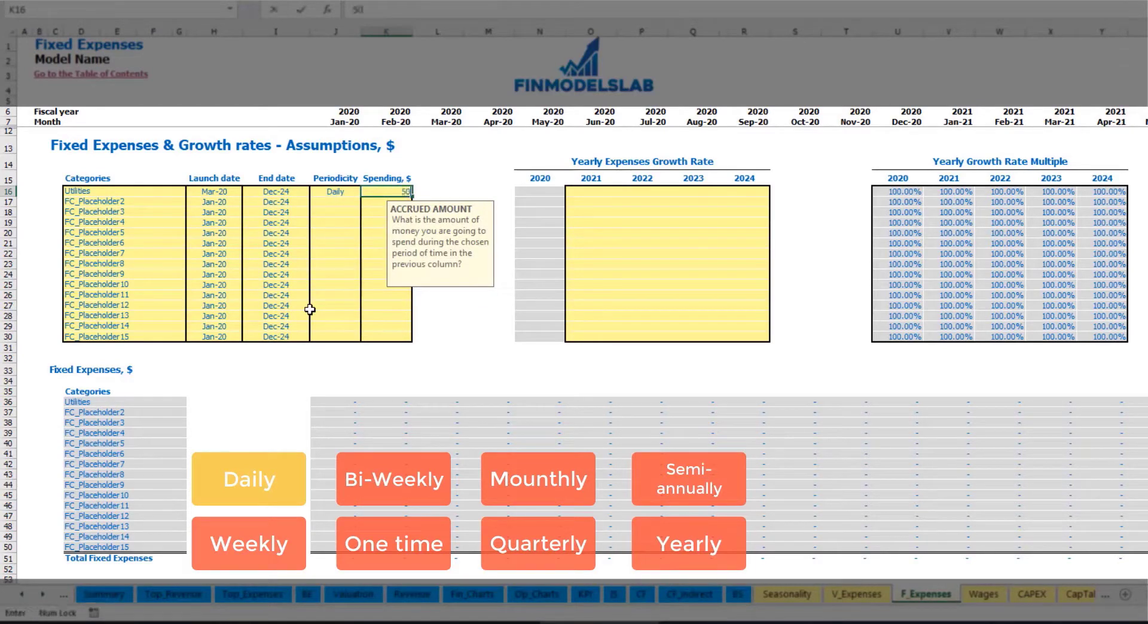
key(Return)
click(446, 406)
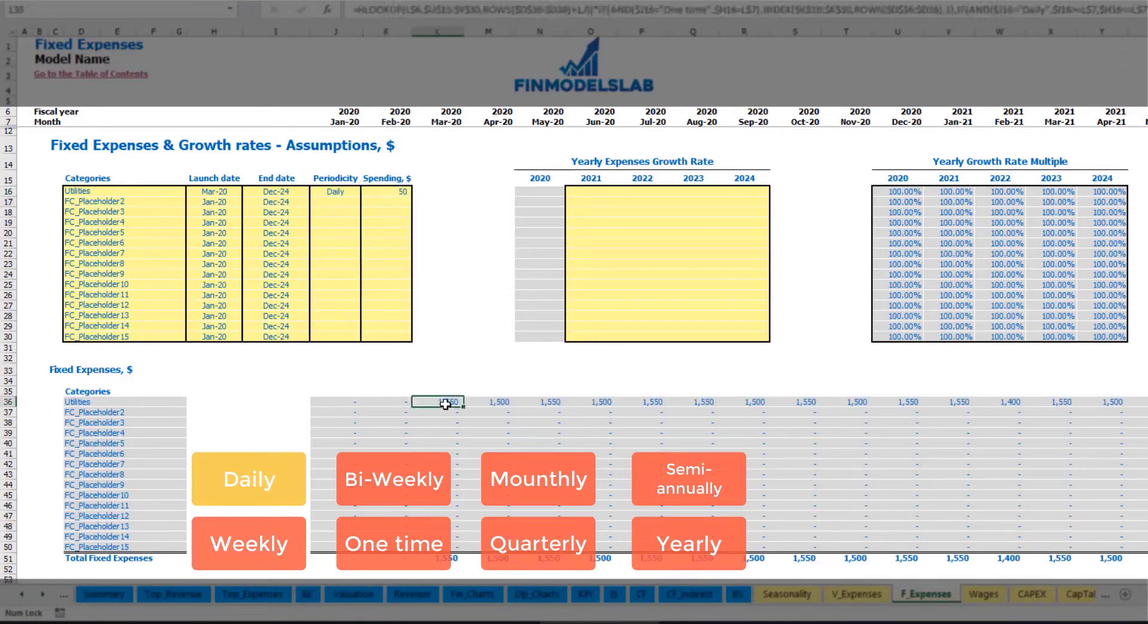
Compare the calculated monthly Utilities expenses for Mar-20, Apr-20 and May-20 against the timeline months
click(496, 404)
click(557, 403)
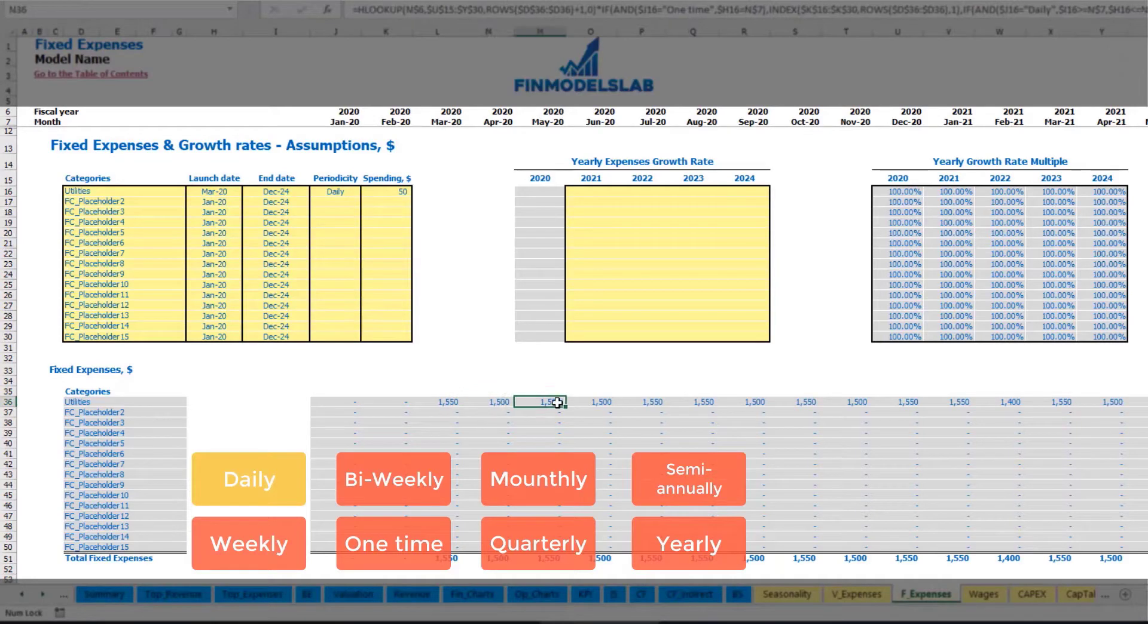
click(448, 402)
click(480, 405)
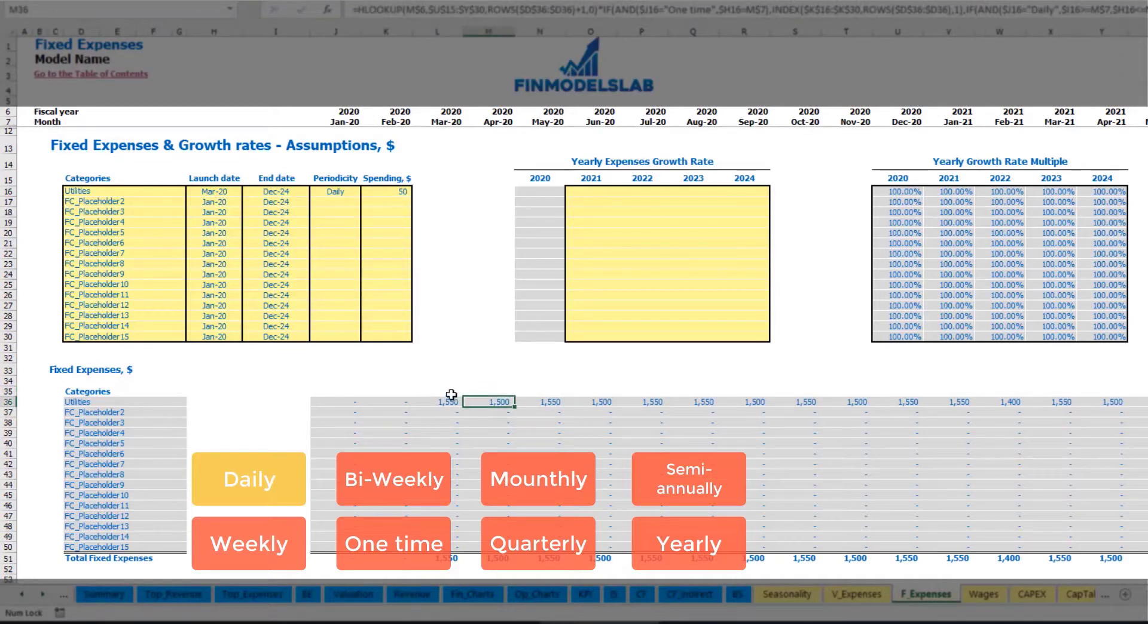
click(441, 119)
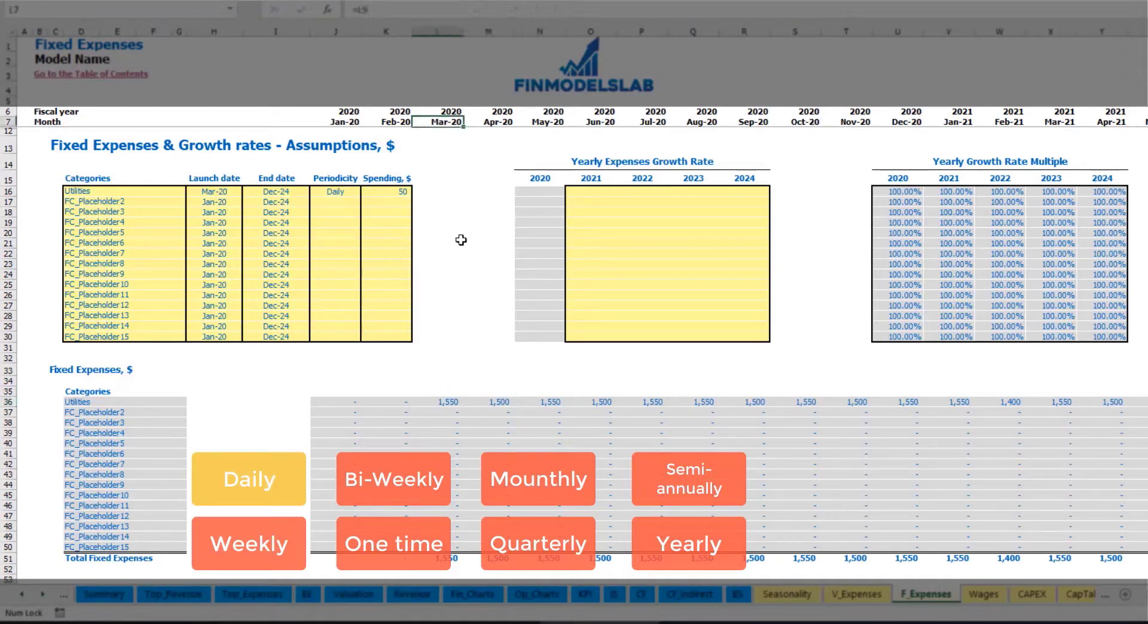
click(451, 402)
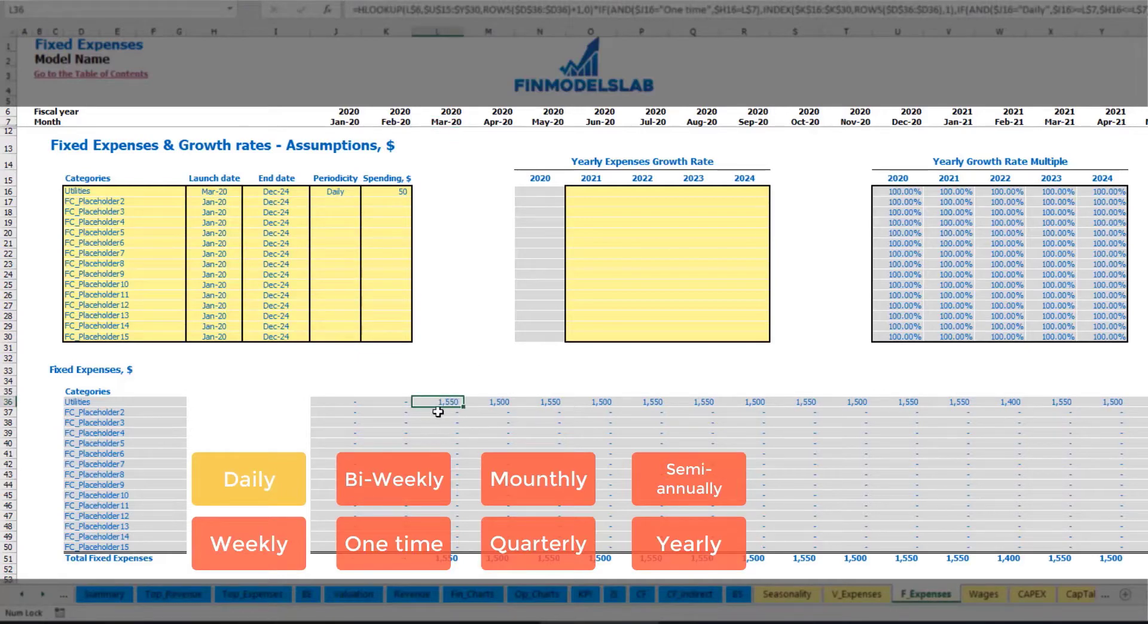
click(503, 403)
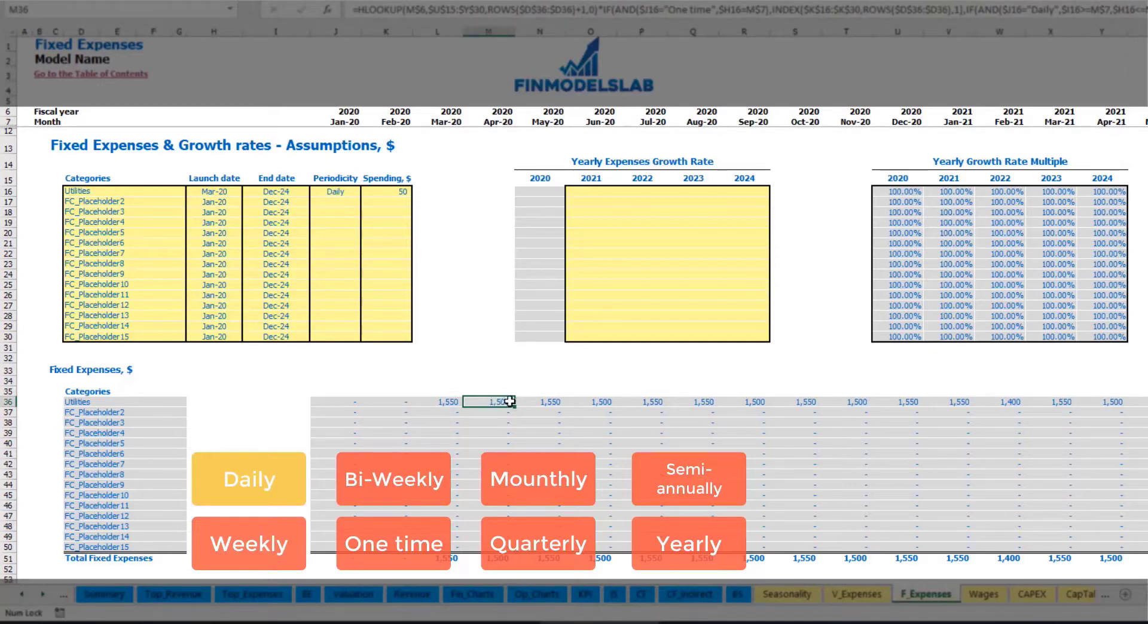
Set the Utilities yearly expenses growth rate to 5% for each year from 2021 through 2024
click(597, 193)
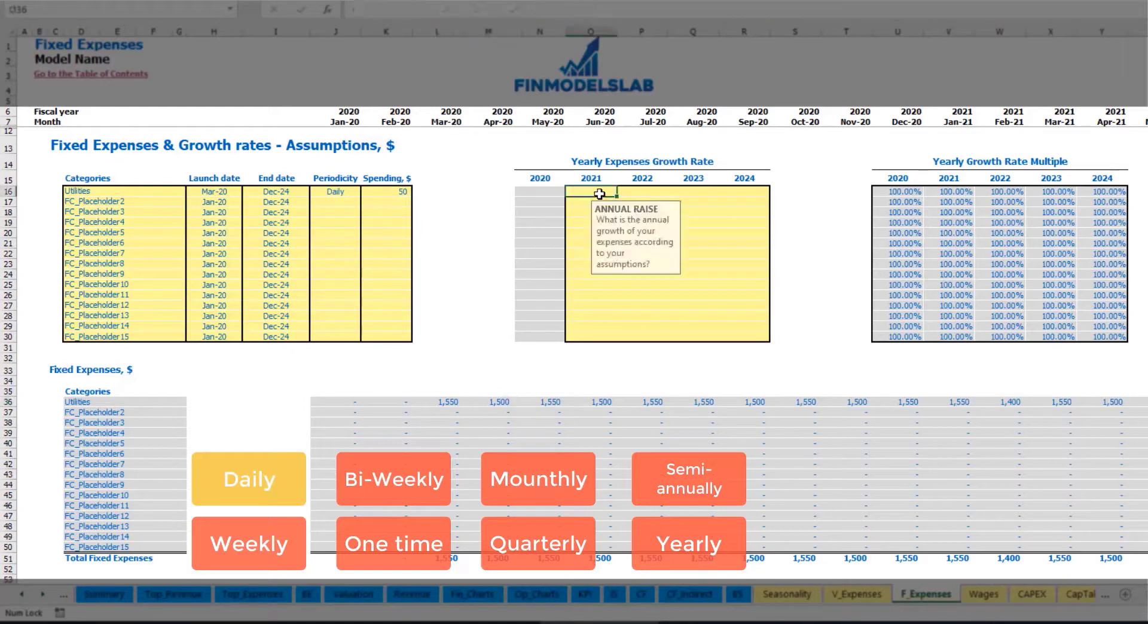
text(5)
key(Return)
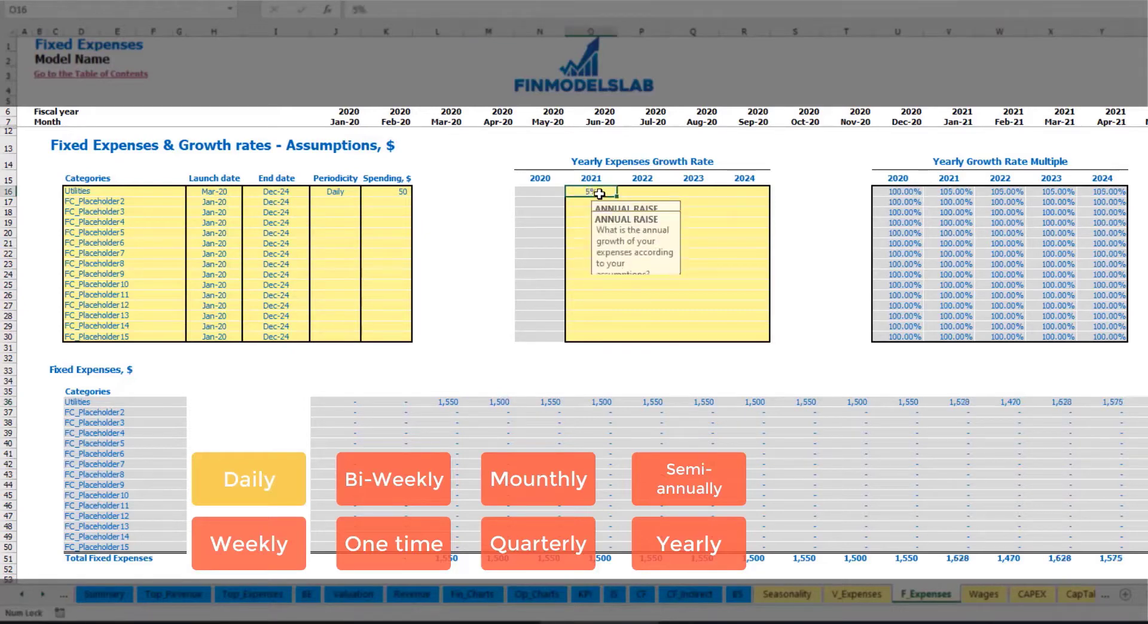
key(Up)
key(ctrl+c)
key(Right)
key(shift+Right)
key(shift+Right)
key(ctrl+v)
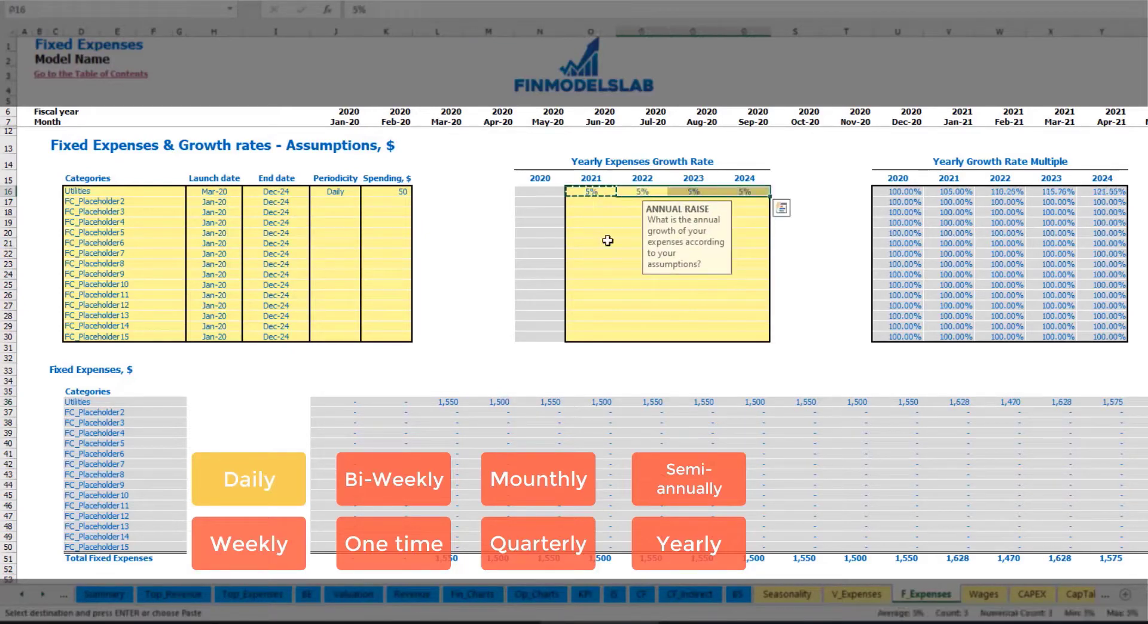
Review the Utilities growth rates and the monthly Utilities expenses across 2021 and 2022
drag(598, 193, 735, 191)
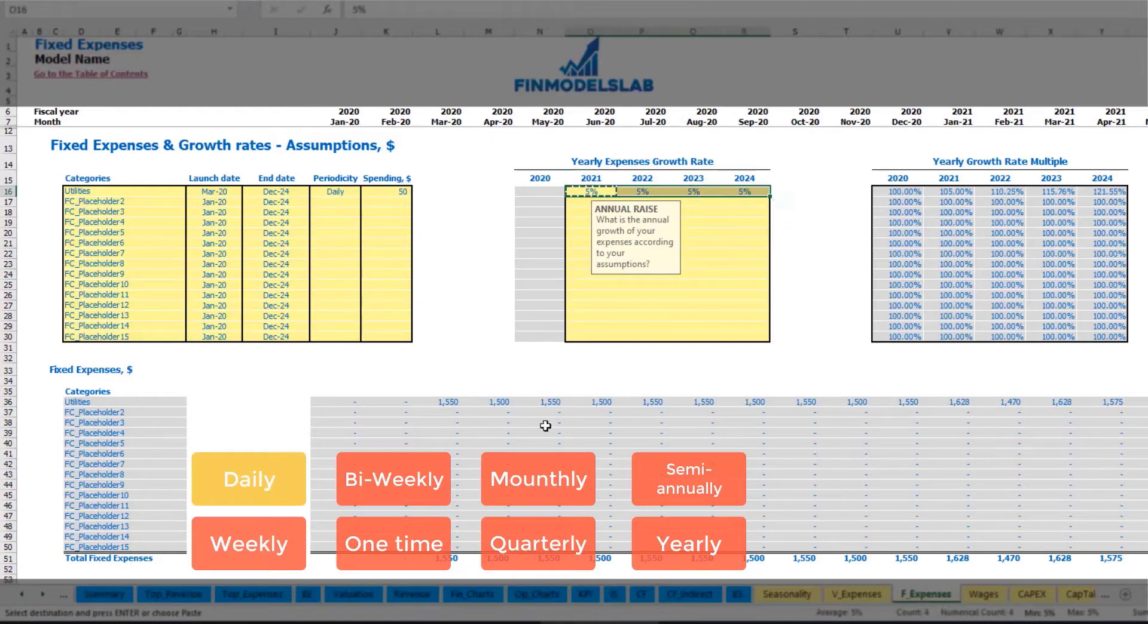
scroll(574, 335, right, 15)
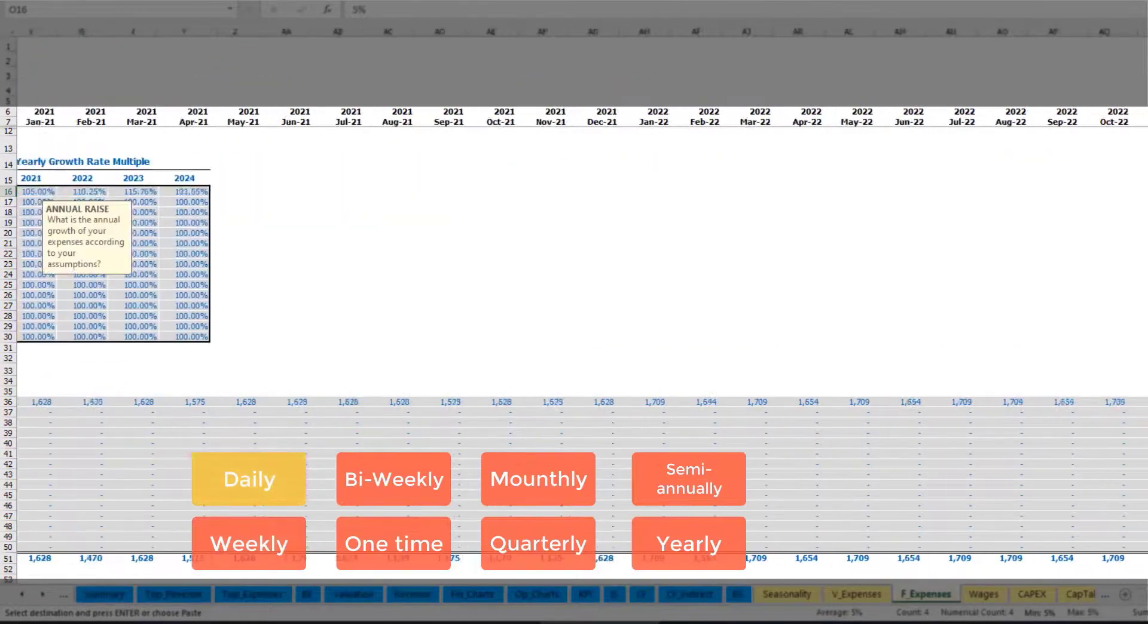
scroll(574, 335, left, 15)
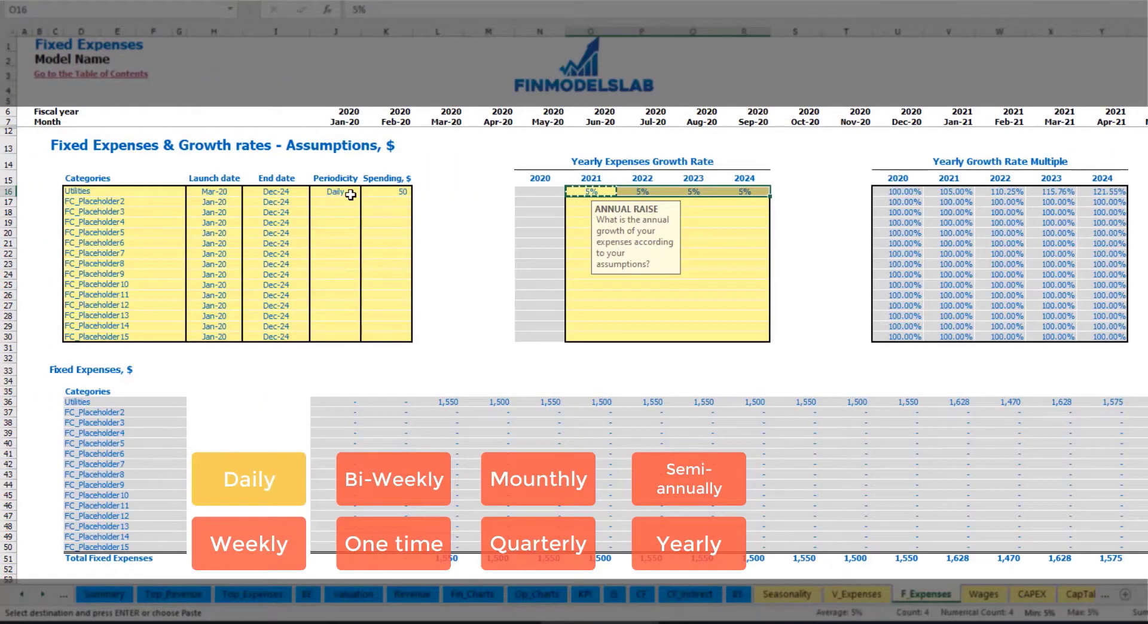
Rename the second fixed expense category as Advertising
click(135, 201)
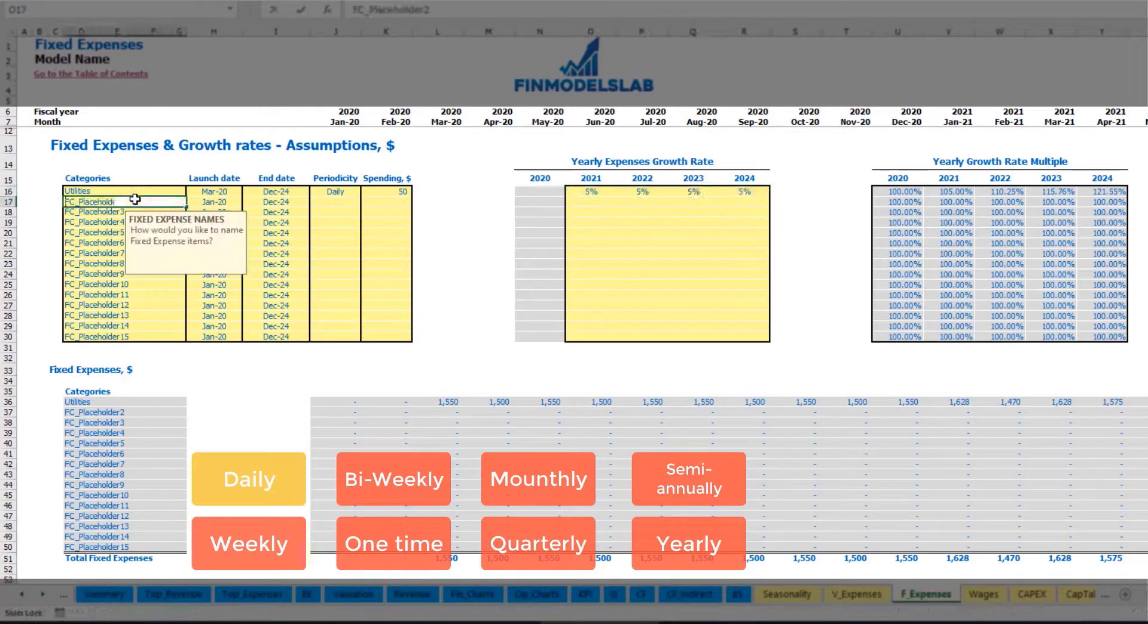
text(Advertising)
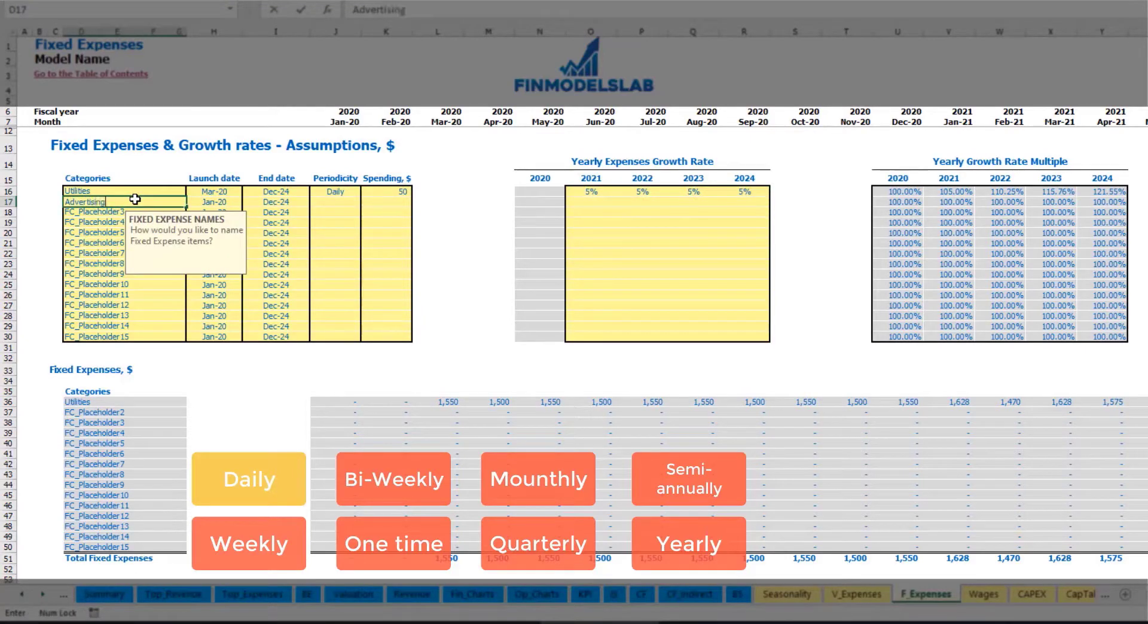
key(Return)
Set the Advertising launch date to Mar-20 and its end date to Aug-24
click(217, 202)
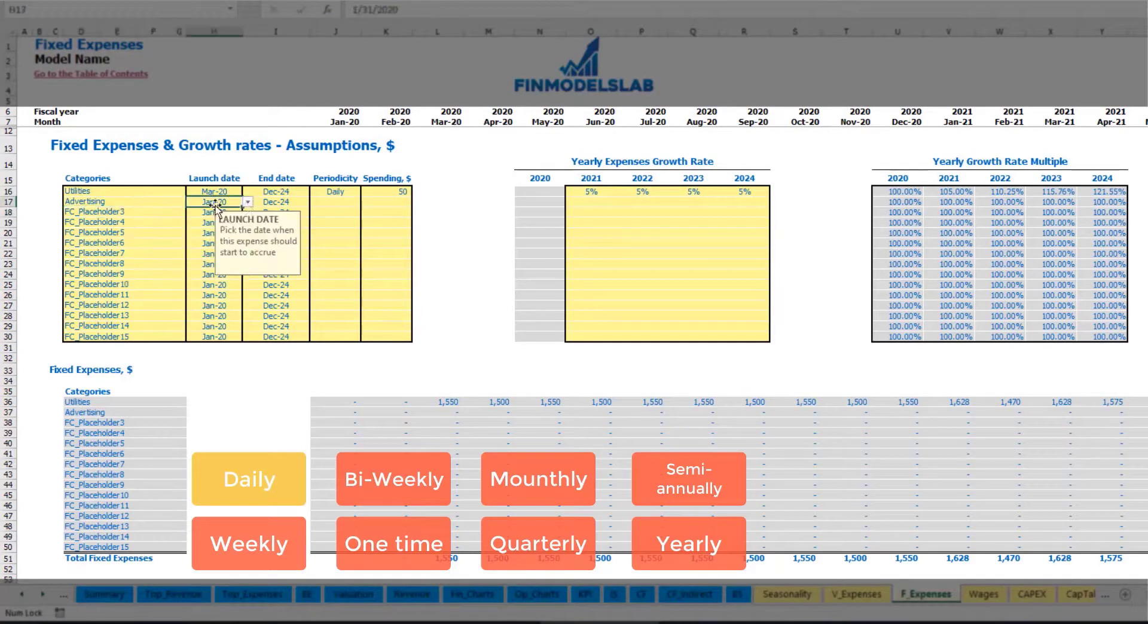
click(247, 202)
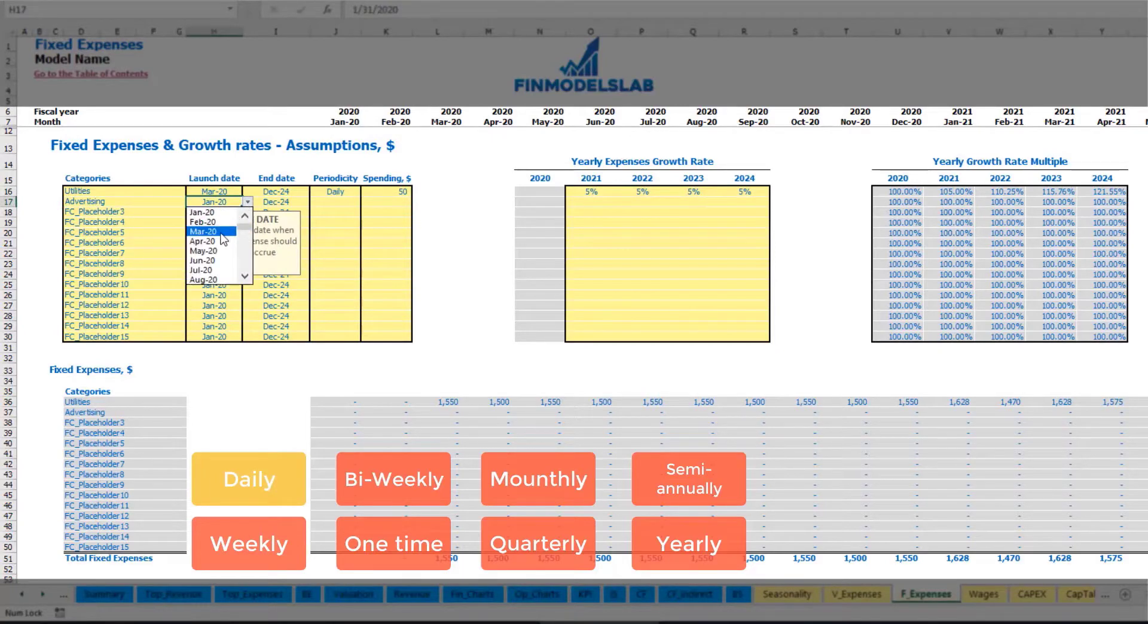
click(215, 233)
click(290, 201)
click(315, 202)
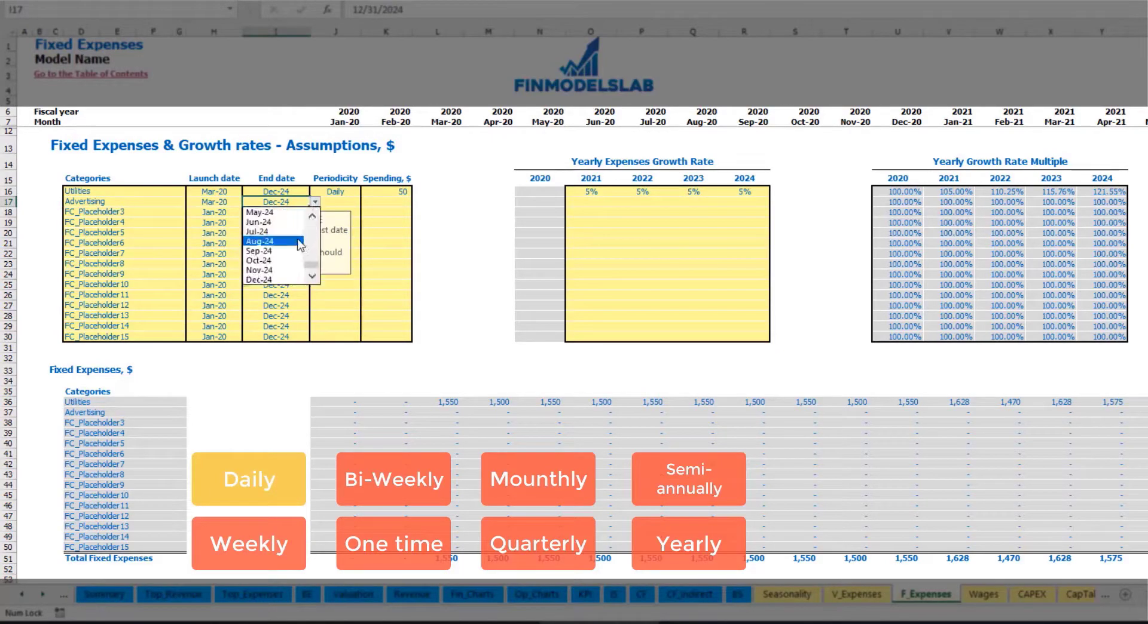
click(278, 243)
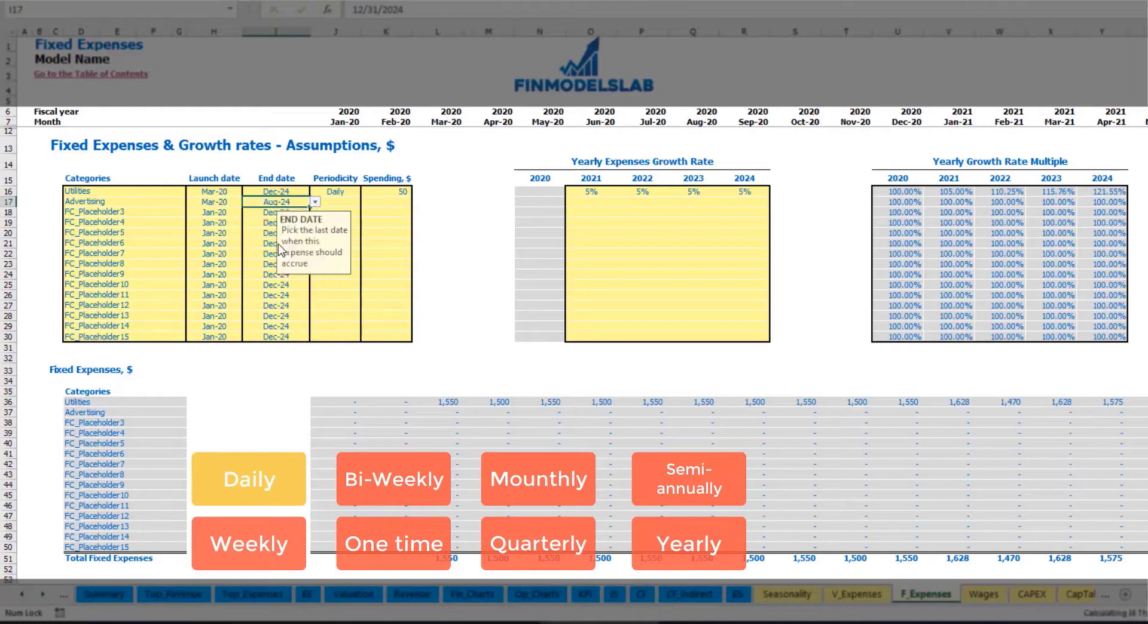
Set the Advertising periodicity to Weekly with spending of $100
click(335, 201)
click(364, 204)
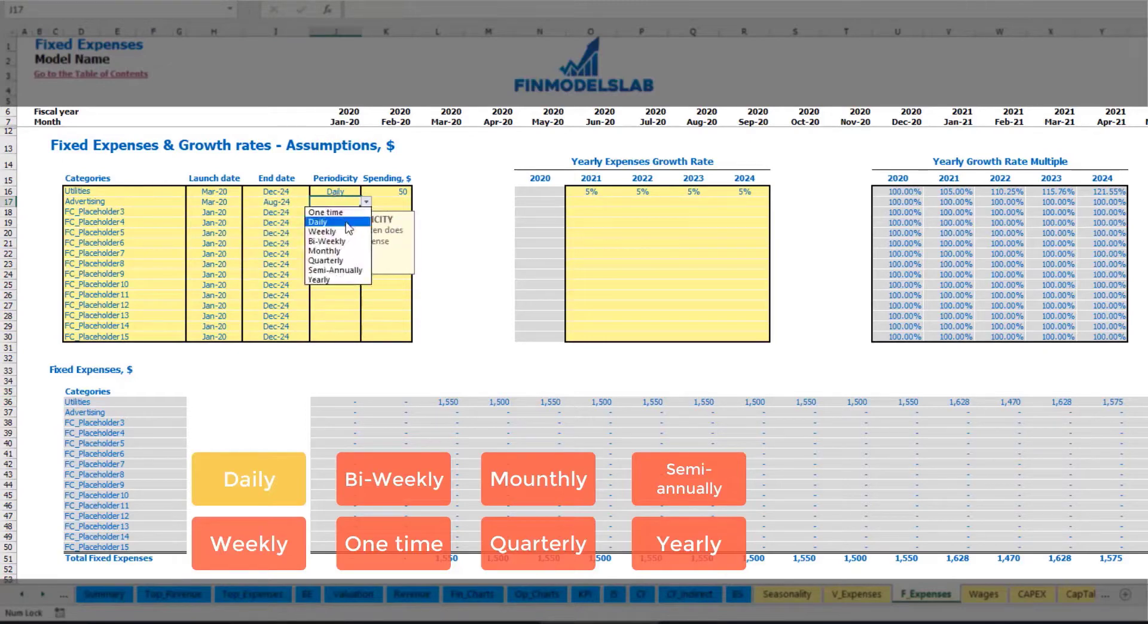
click(332, 223)
click(383, 205)
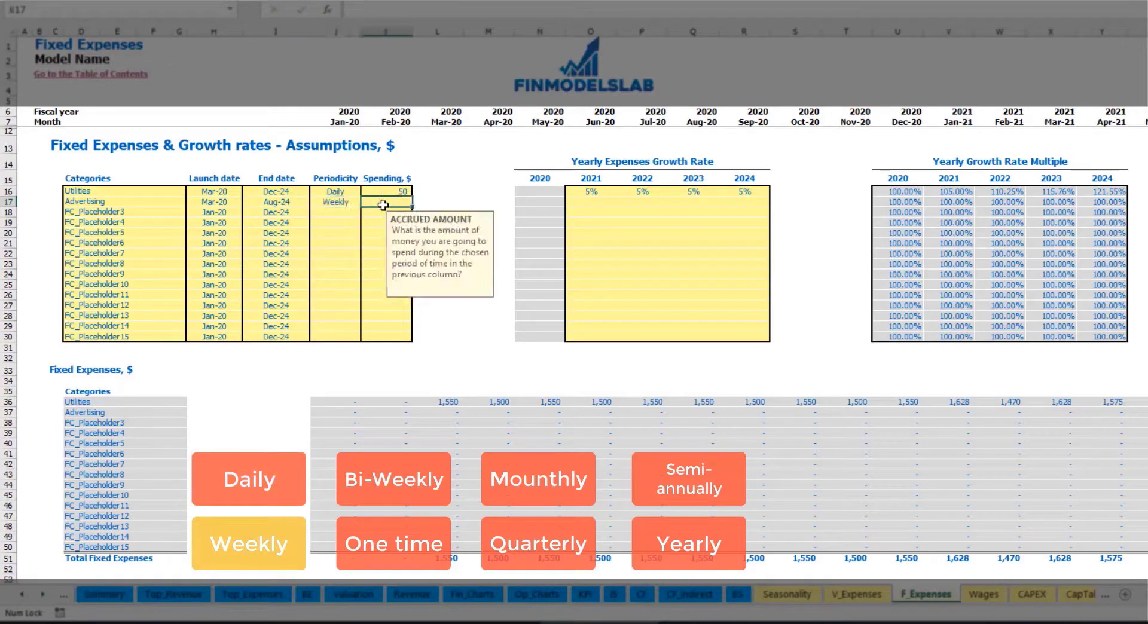
text(100)
key(Return)
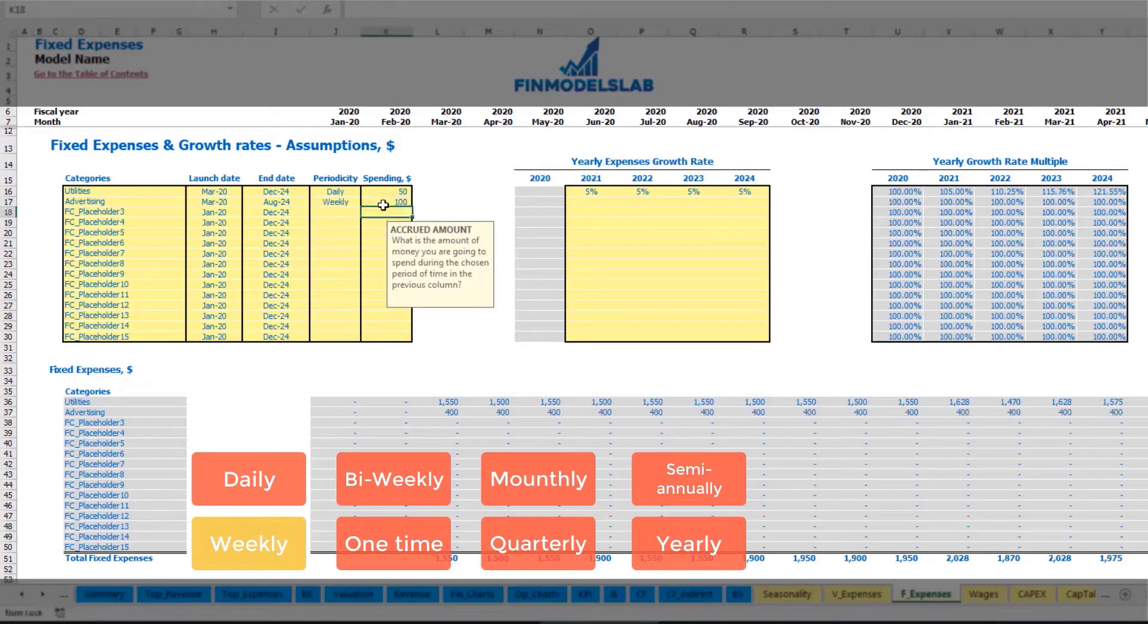
Check the calculated Advertising expenses from Mar-20 through to the Aug-24 end date and return to the assumptions
click(452, 413)
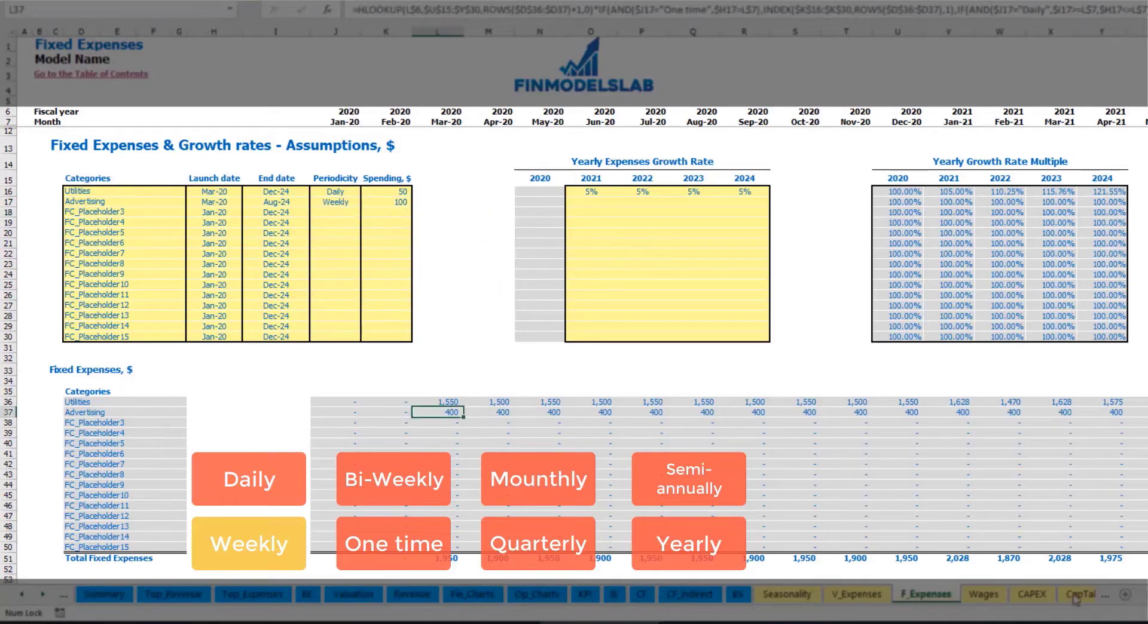
scroll(574, 299, right, 10)
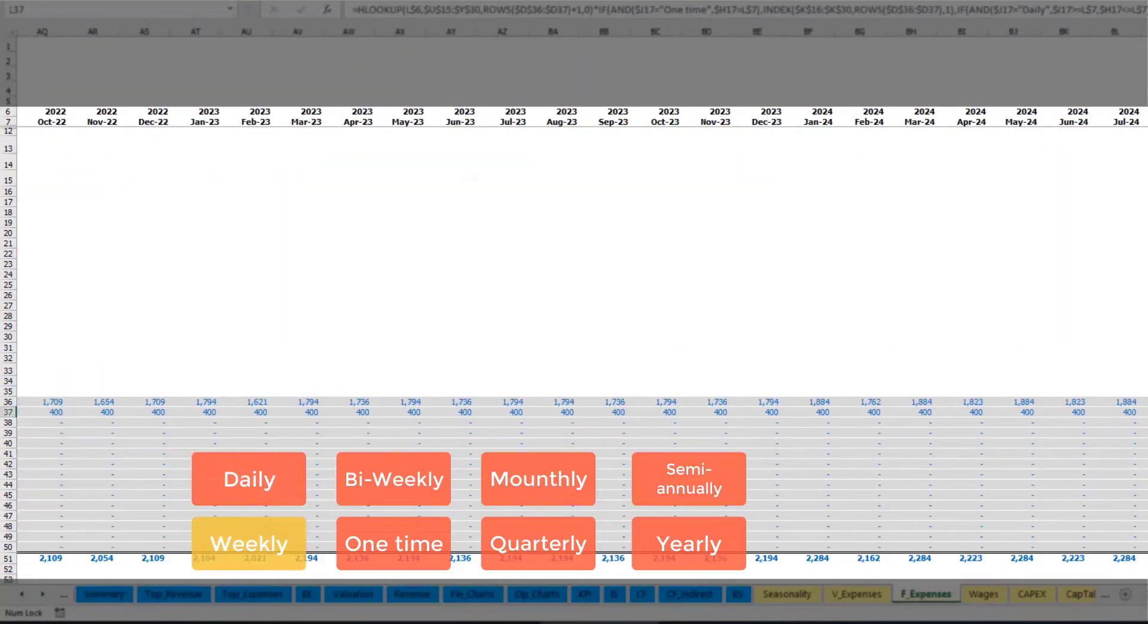
click(1144, 31)
click(1143, 412)
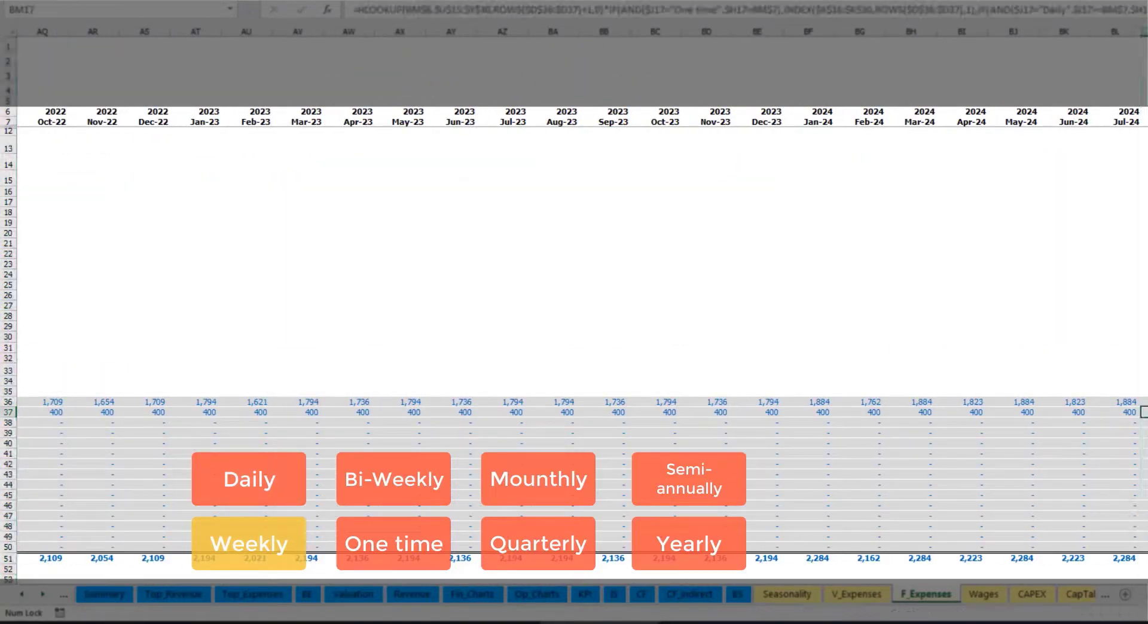
scroll(574, 299, left, 10)
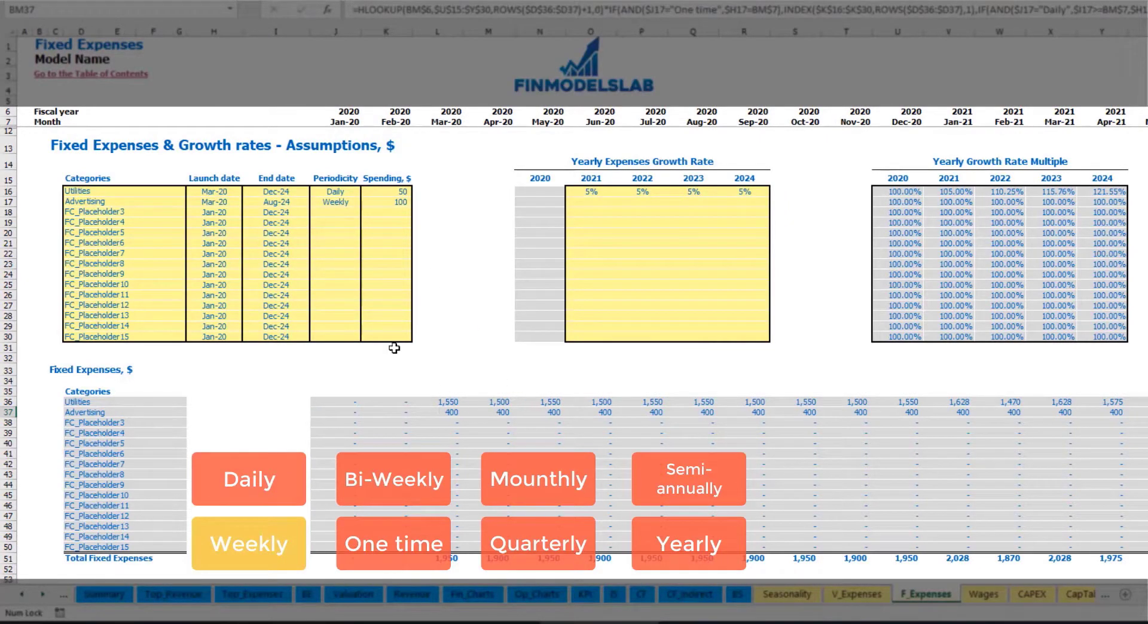
Set the Advertising periodicity to Bi-Weekly with spending of $500
click(342, 202)
click(366, 203)
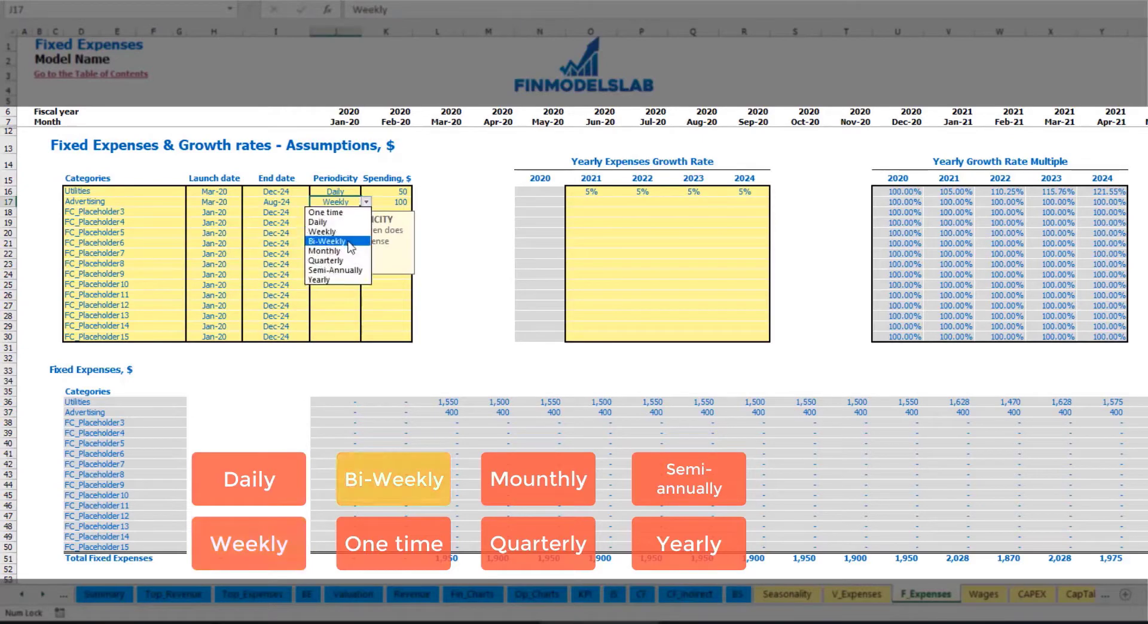
click(350, 241)
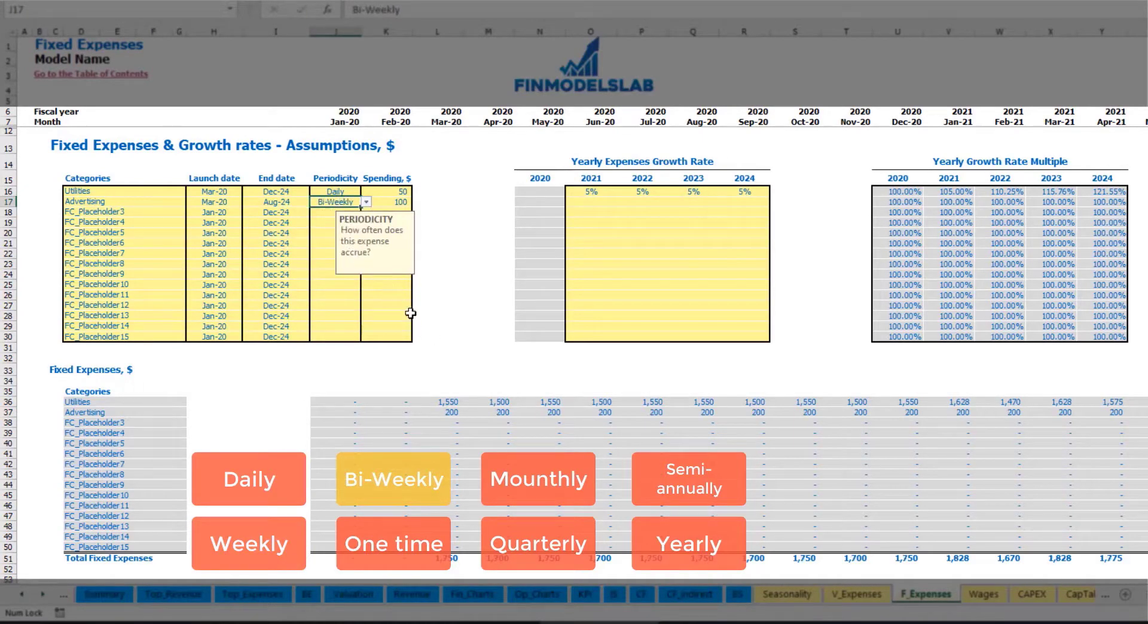
click(385, 202)
text(50)
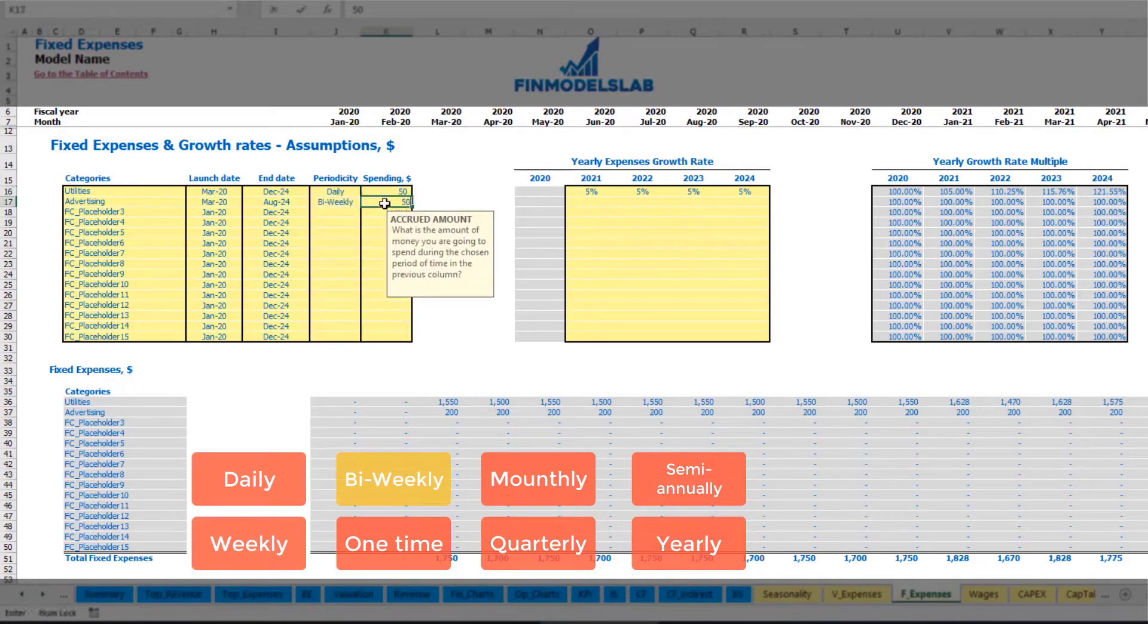
text(0)
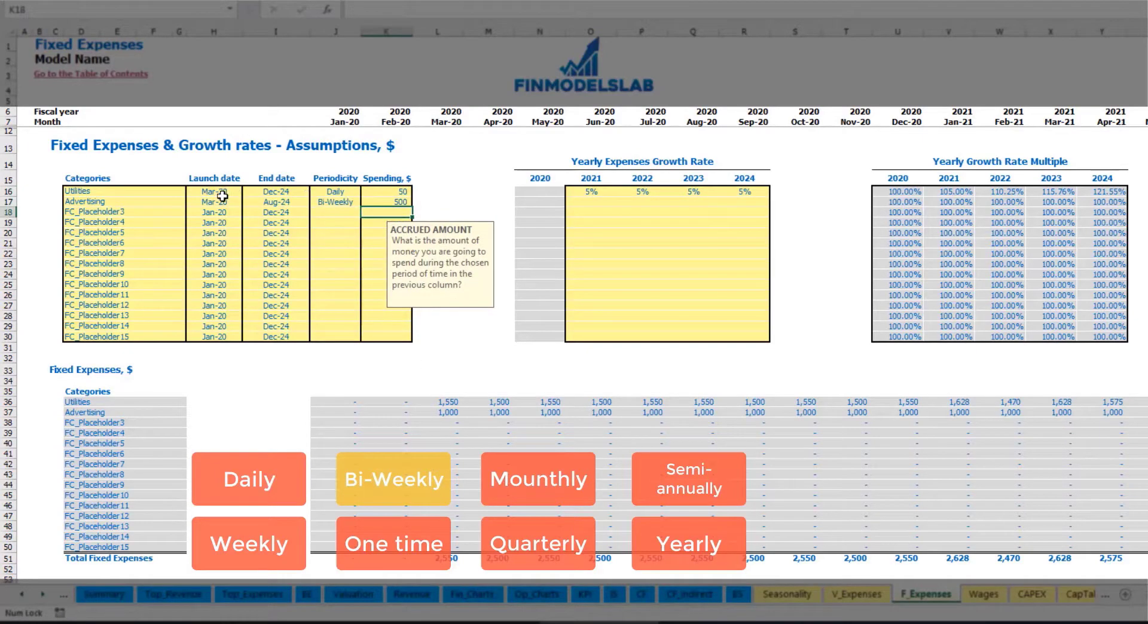
Set the Advertising launch date to Jul-20
click(217, 193)
click(219, 201)
click(247, 202)
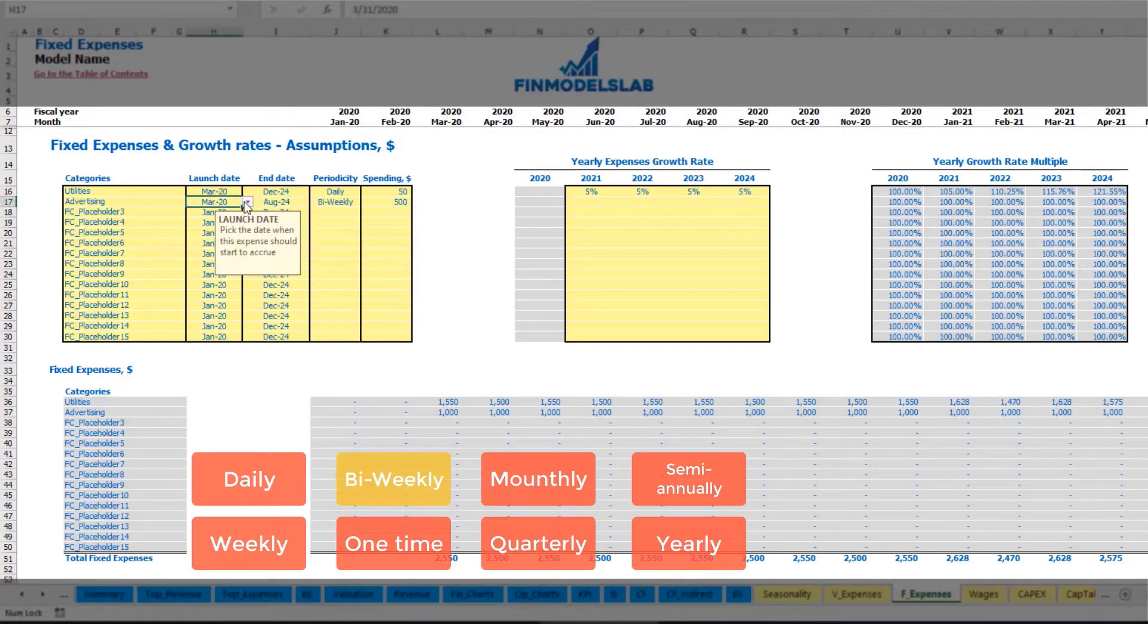
click(233, 251)
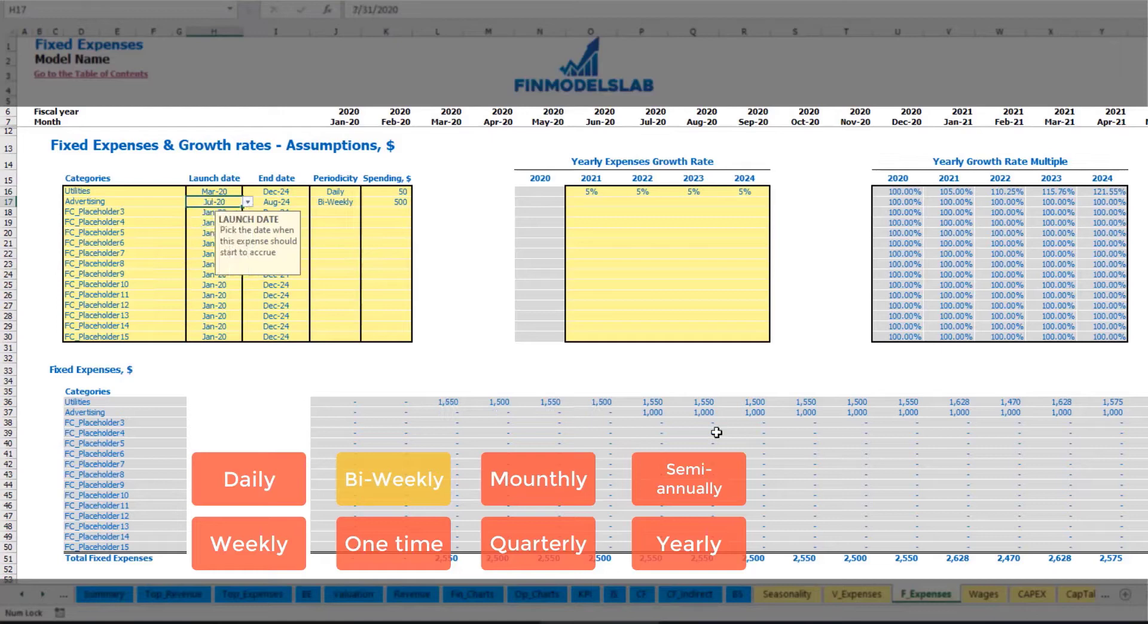
Examine the calculated Advertising expenses month by month from Jul-20 onward, and return to the Jul-20 value
click(652, 412)
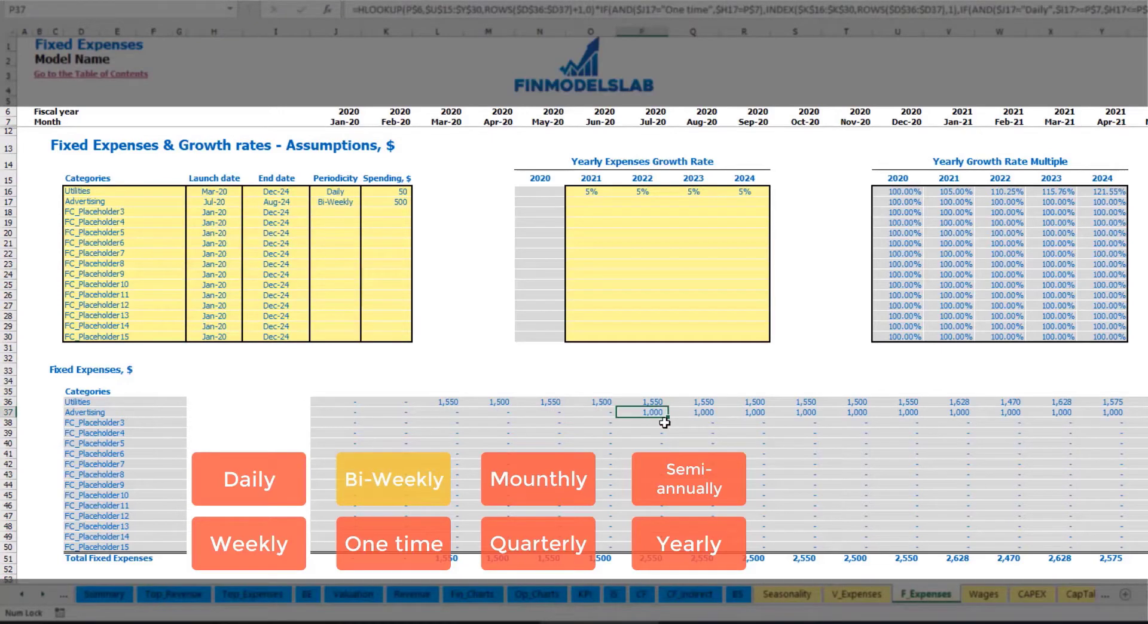
key(Right)
key(Right)
key(Right)
key(Right)
key(Right)
key(Right)
key(Right)
key(Right)
key(Right)
key(Right)
key(Right)
key(Right)
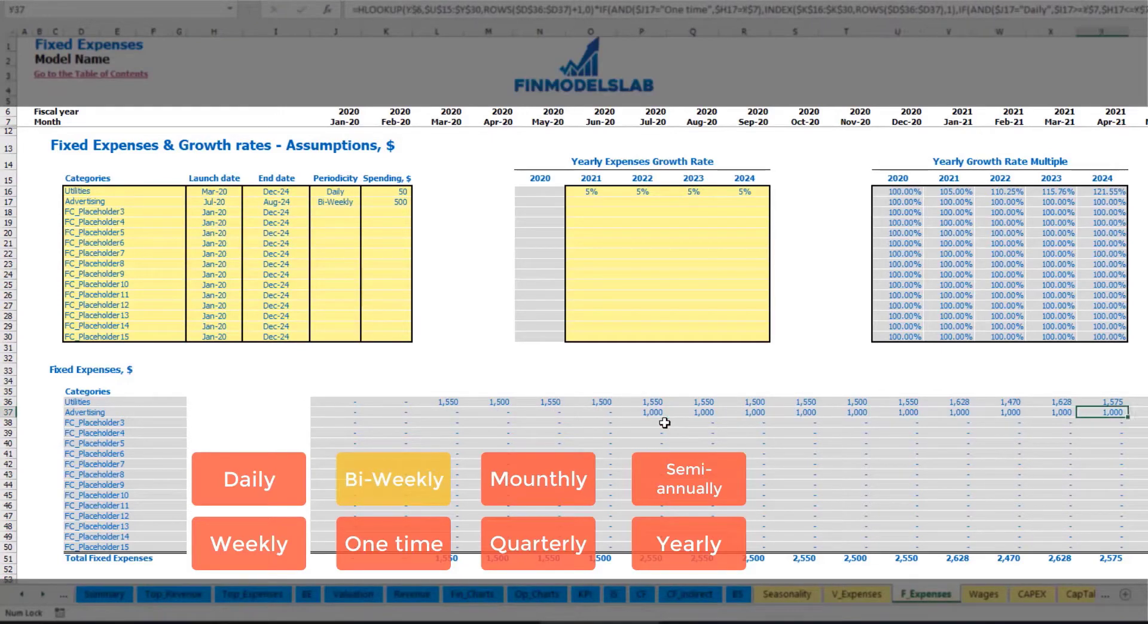
key(ctrl+Left)
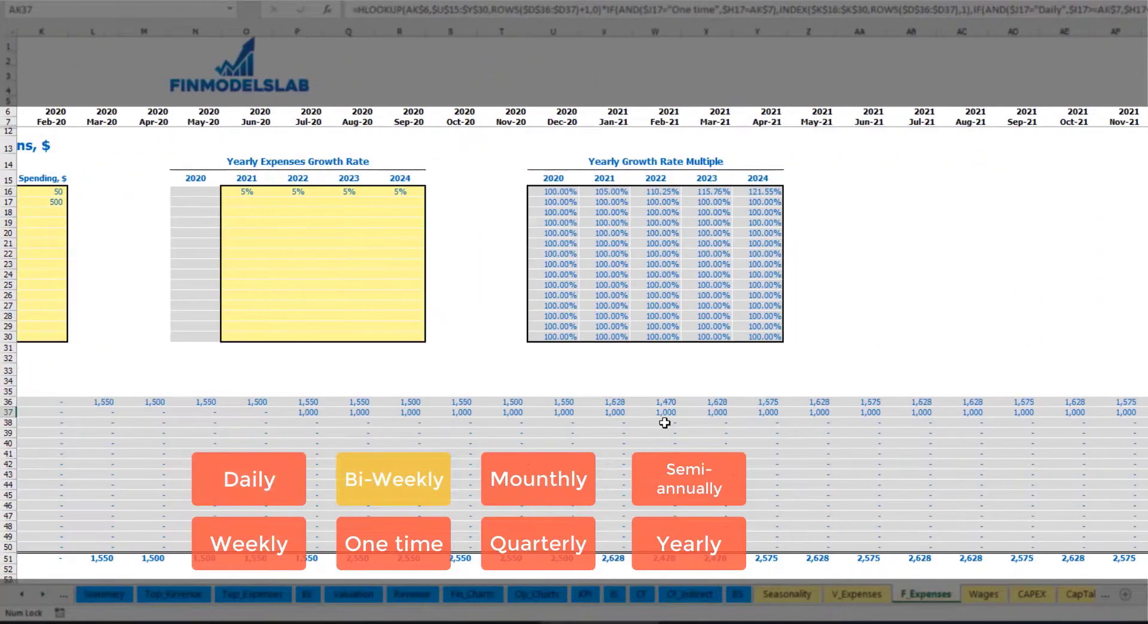
key(ctrl+Left)
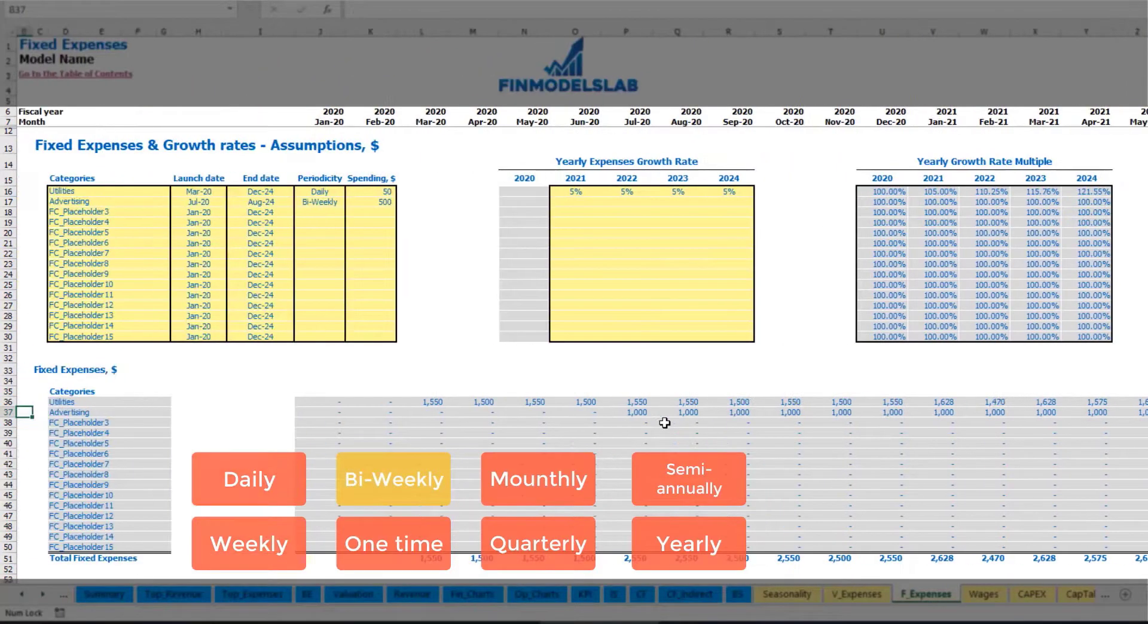
click(628, 414)
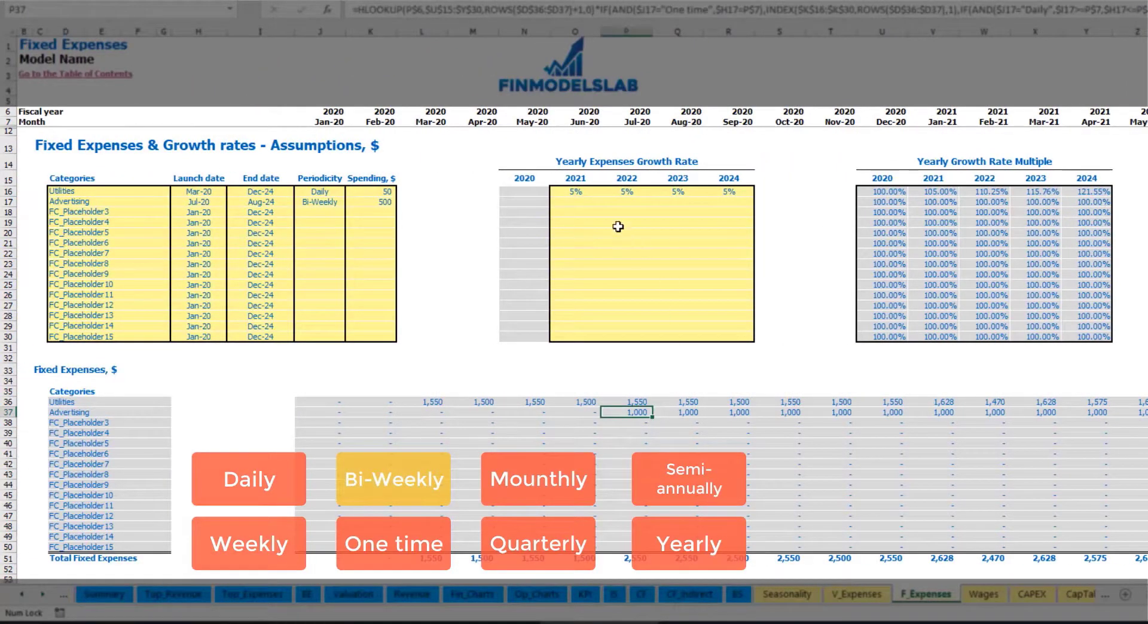
Set the yearly expenses growth rate for Advertising to 3% for each year from 2021 through 2024
click(574, 204)
text(3)
key(ctrl+Return)
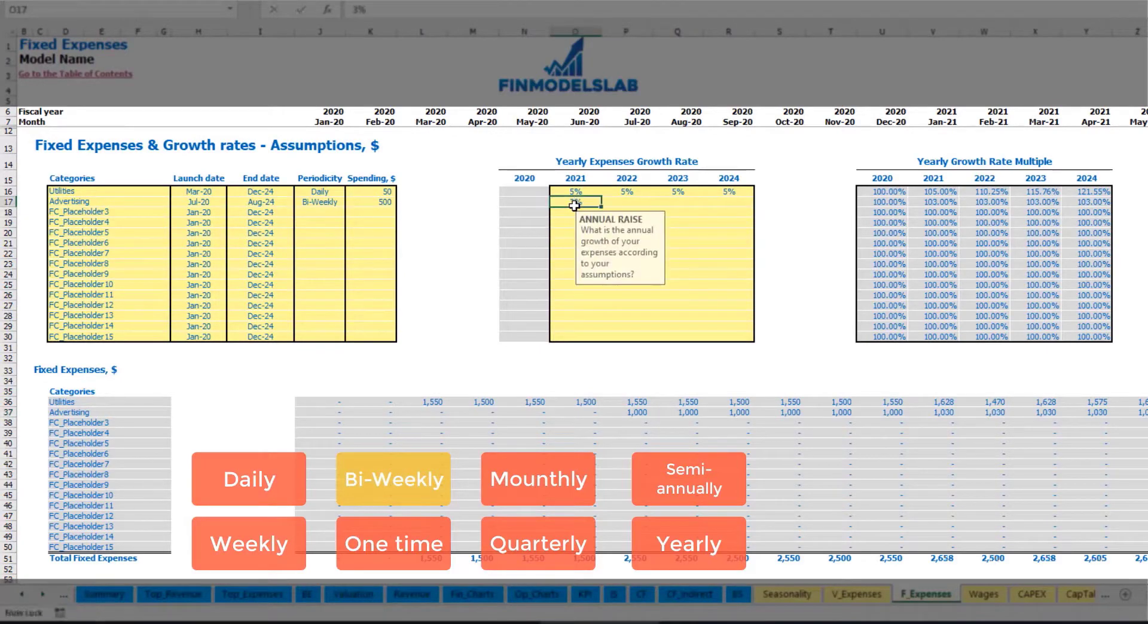
key(ctrl+c)
key(Right)
key(shift+Right)
key(shift+Right)
key(ctrl+v)
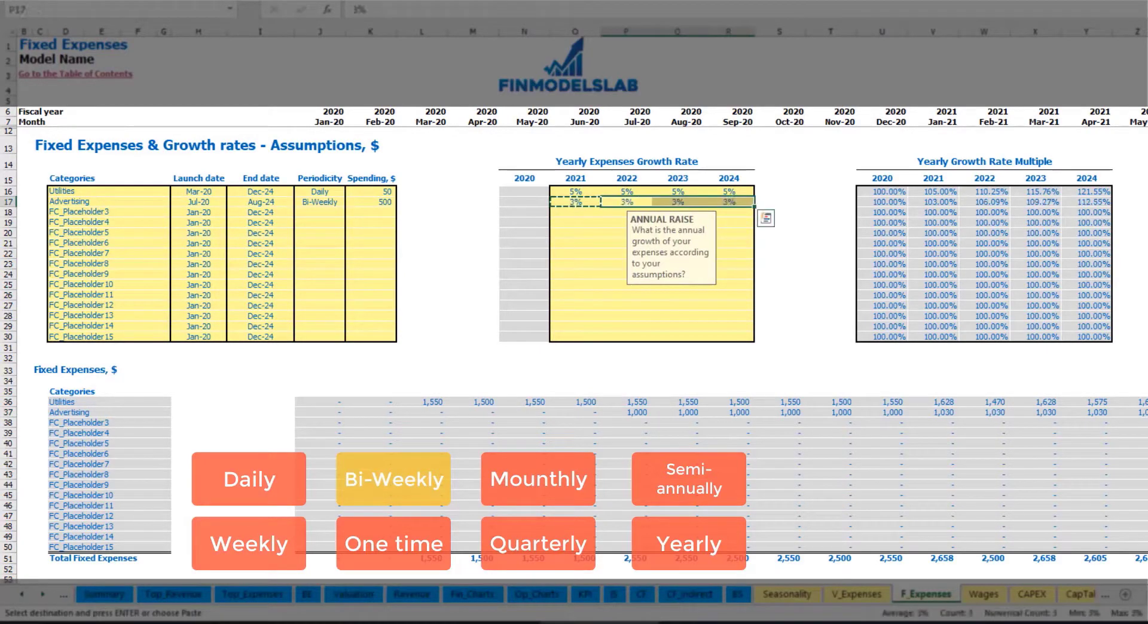
Examine the calculated Advertising expenses from Jan-21 through 2024 and return to the Advertising end date
click(1146, 423)
click(1111, 409)
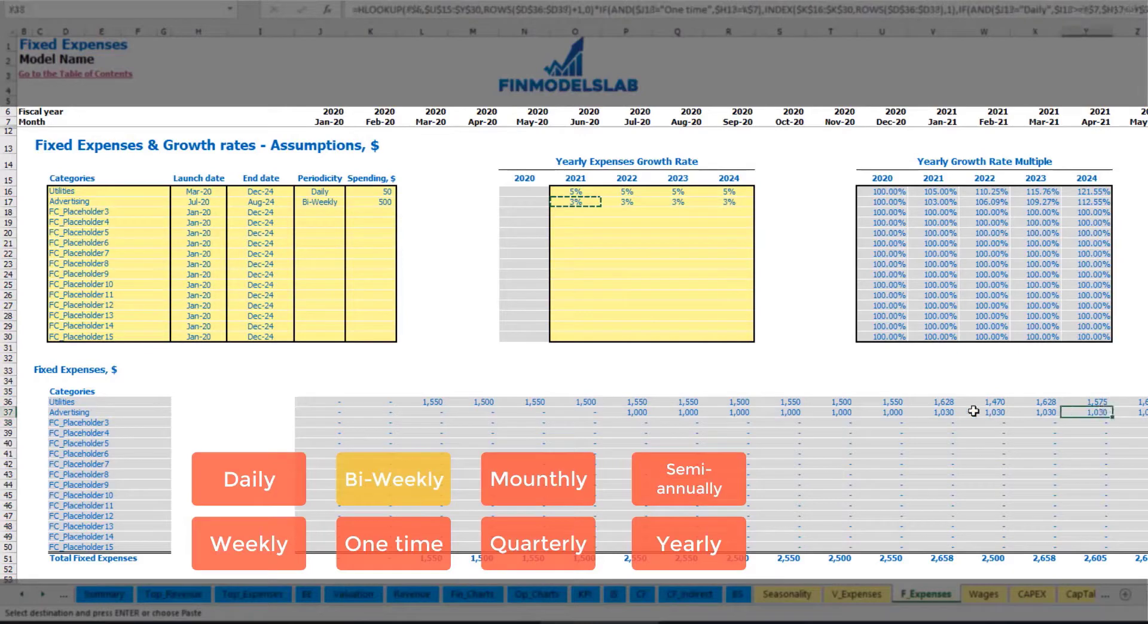
click(965, 412)
click(936, 412)
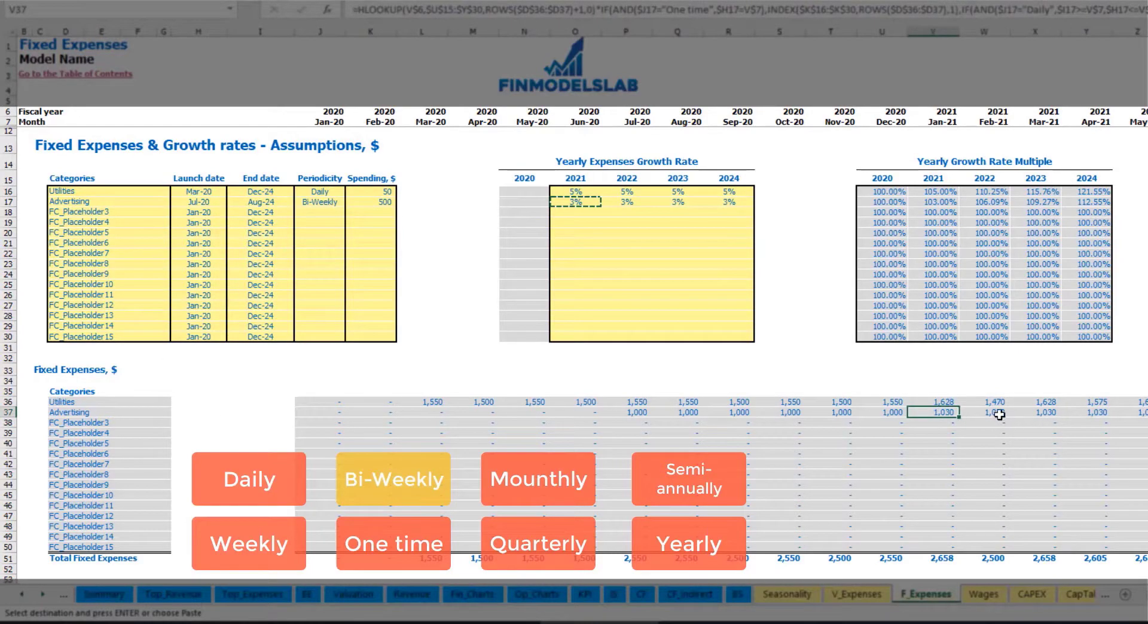
scroll(965, 412, right, 10)
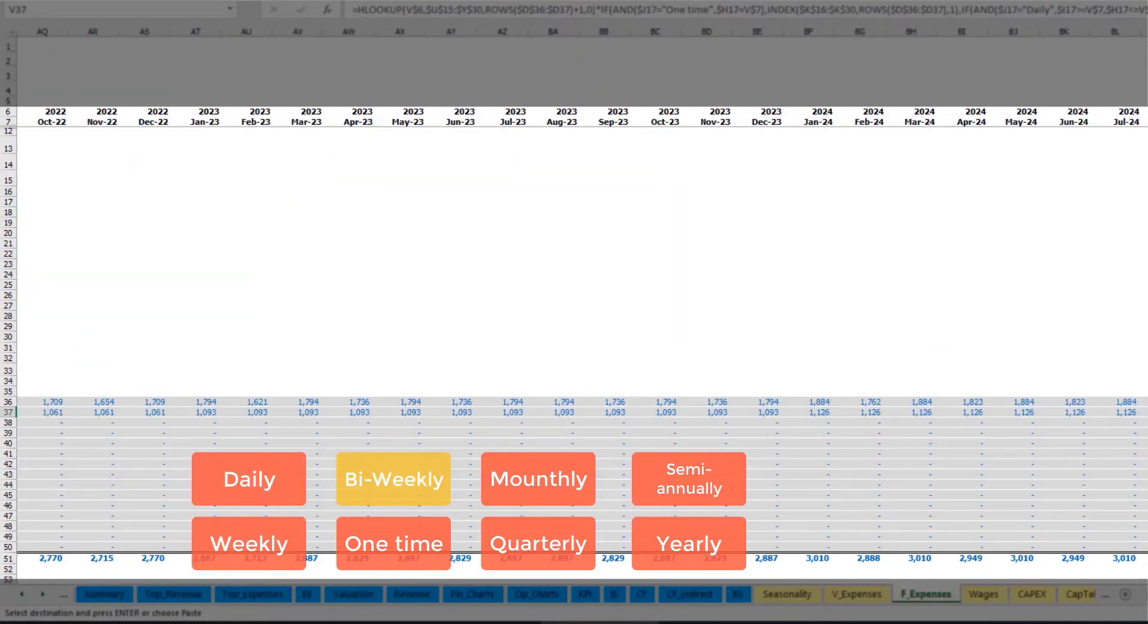
click(1144, 31)
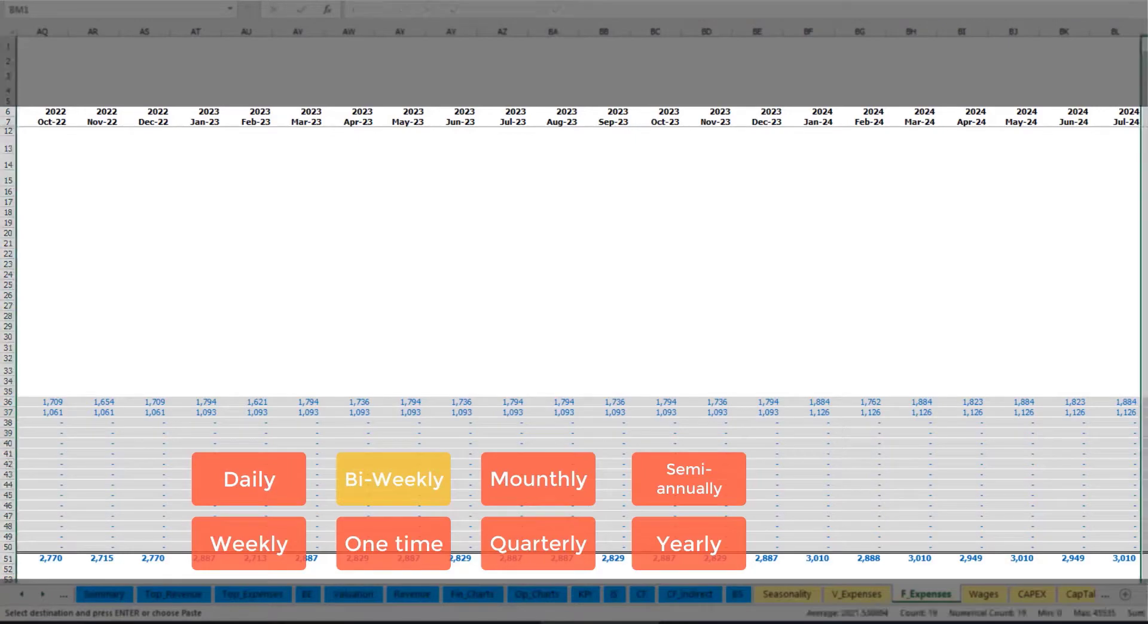
scroll(574, 299, left, 10)
click(277, 202)
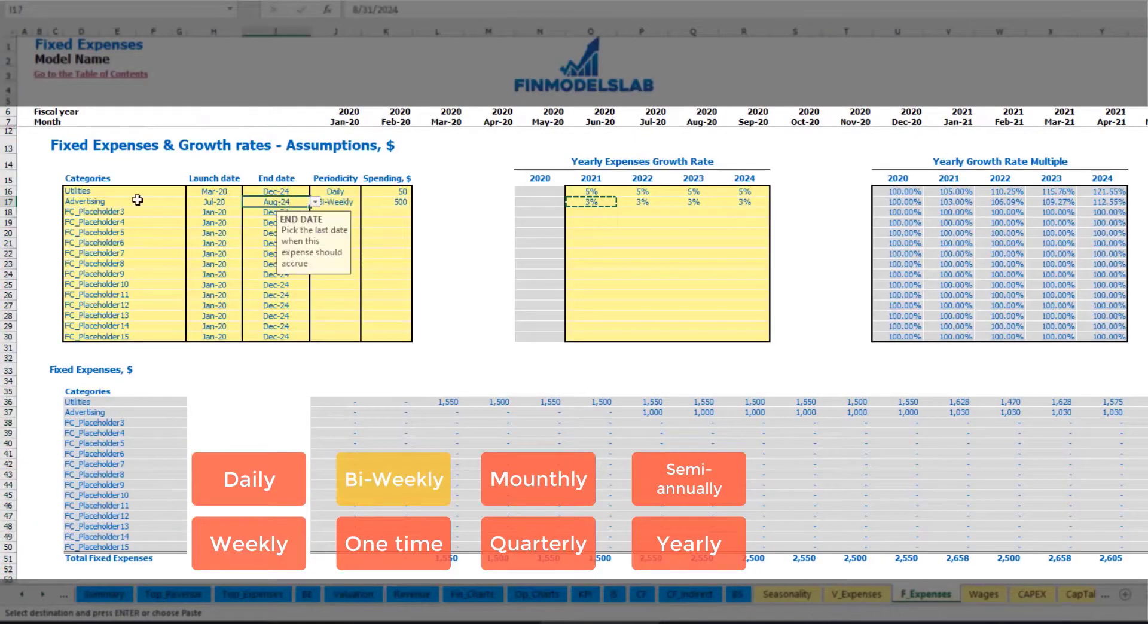
Rename the FC_Placeholder3 category as Office Setup
click(101, 211)
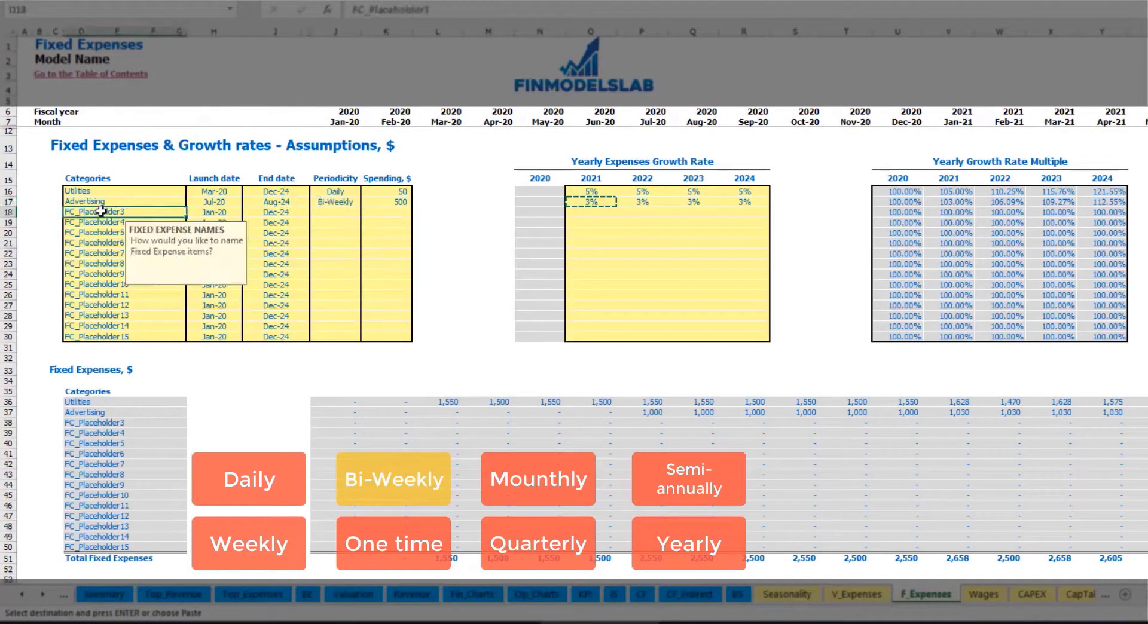
text(Se)
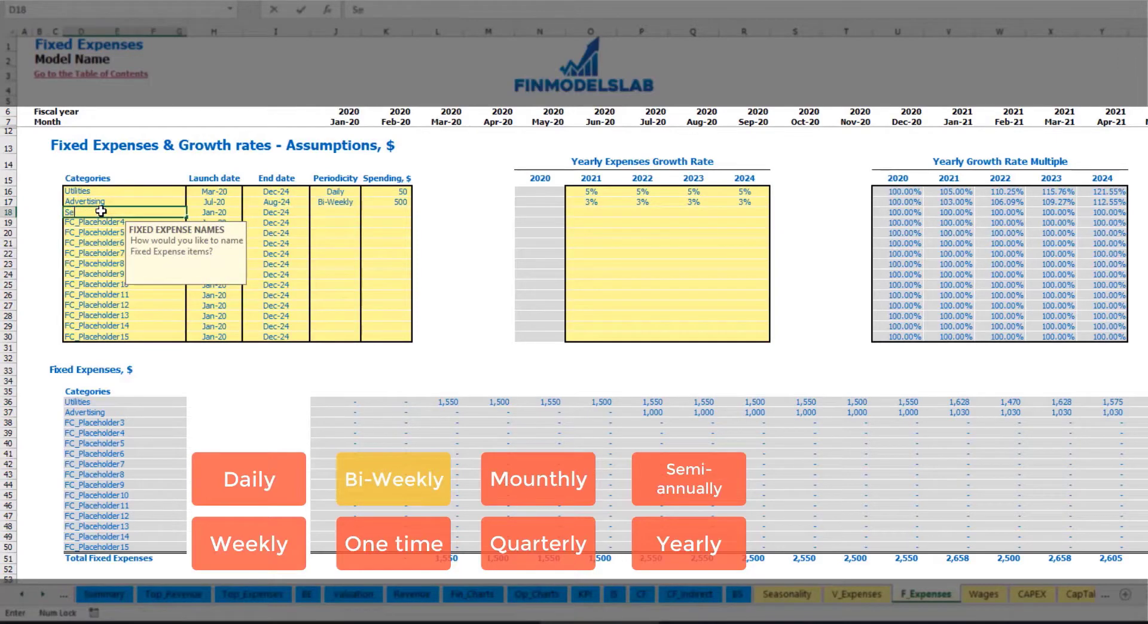
text(Office Setup)
key(Return)
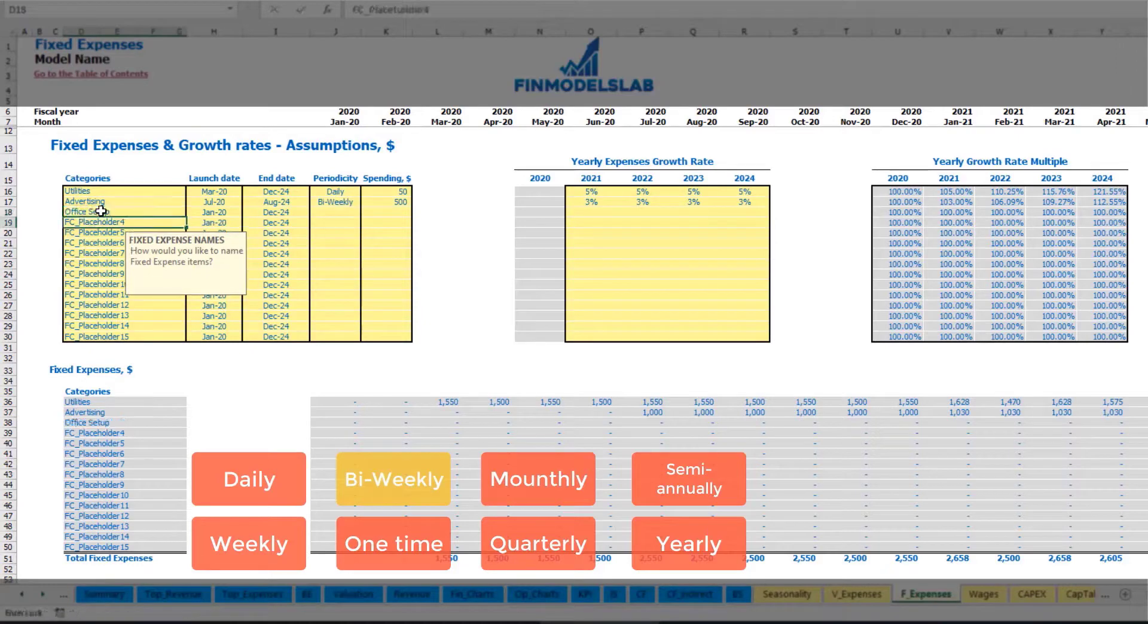
Set the Office Setup periodicity to One time and its launch date to Feb-20
click(339, 214)
click(366, 212)
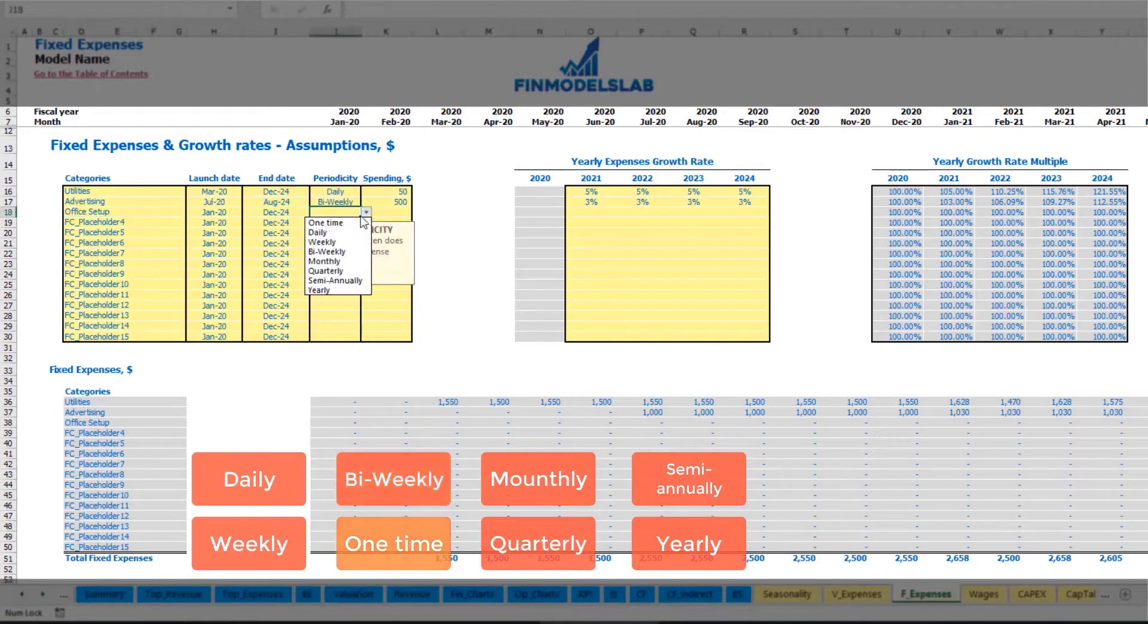
click(326, 222)
click(215, 212)
click(247, 212)
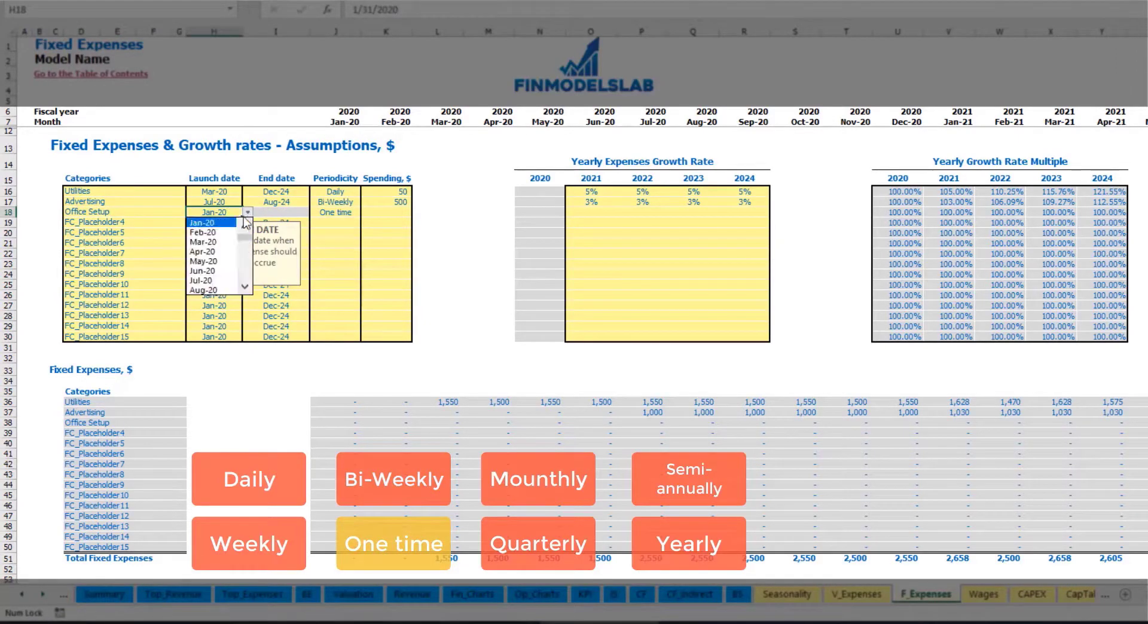
click(207, 231)
Set the Office Setup spending to $5,000, then check its growth rate cells and calculated Feb-20 expense
click(377, 212)
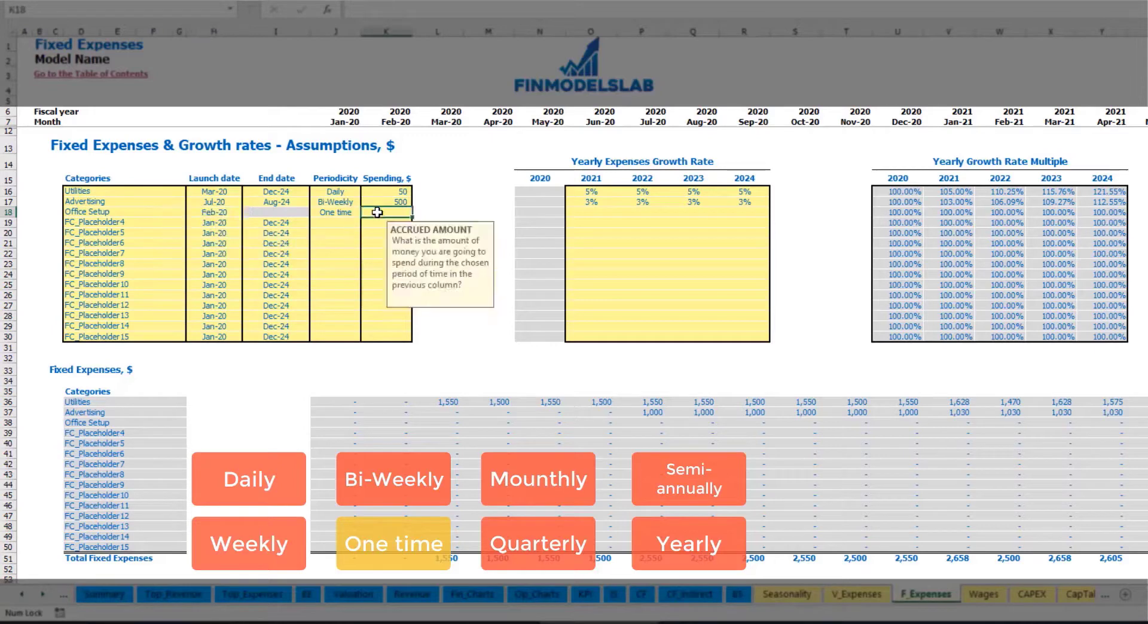
text(5000)
key(Return)
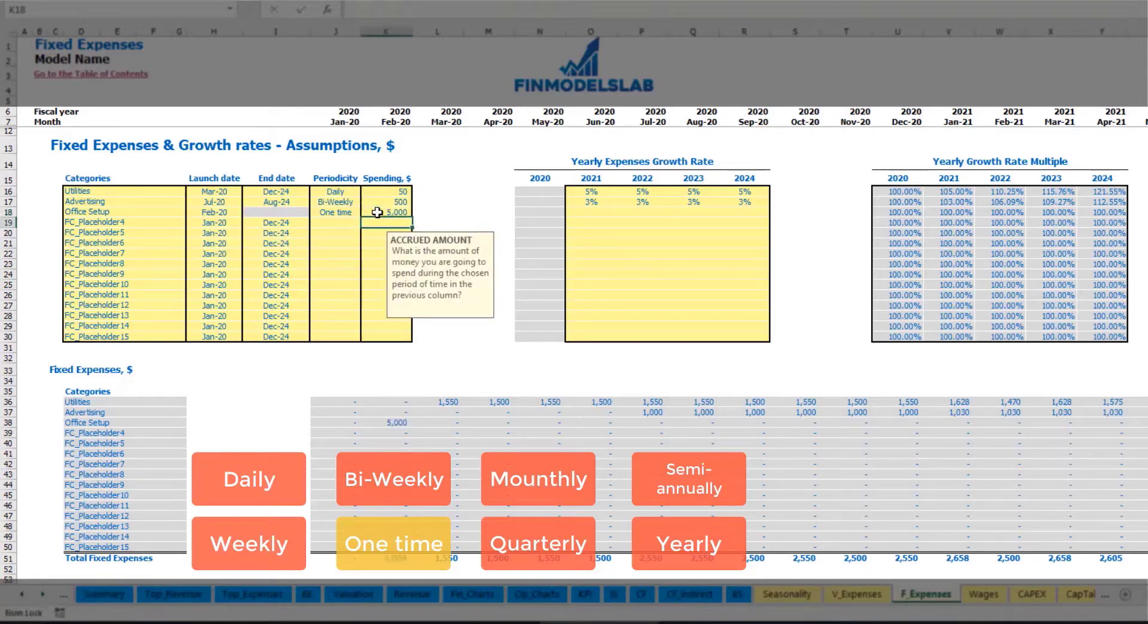
drag(591, 213, 745, 213)
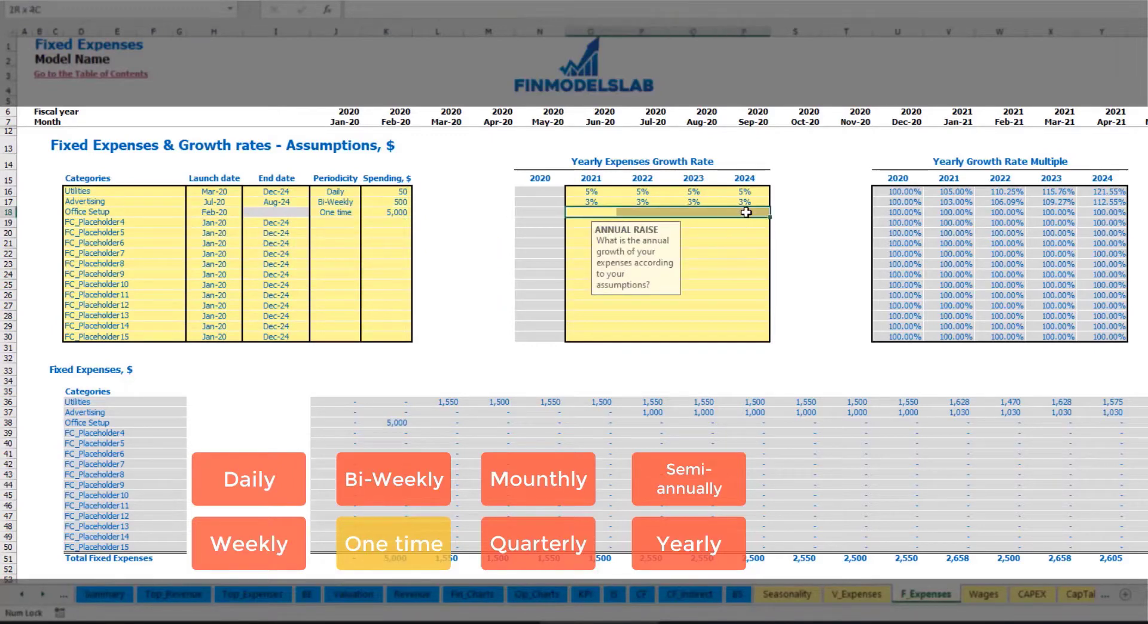
click(401, 423)
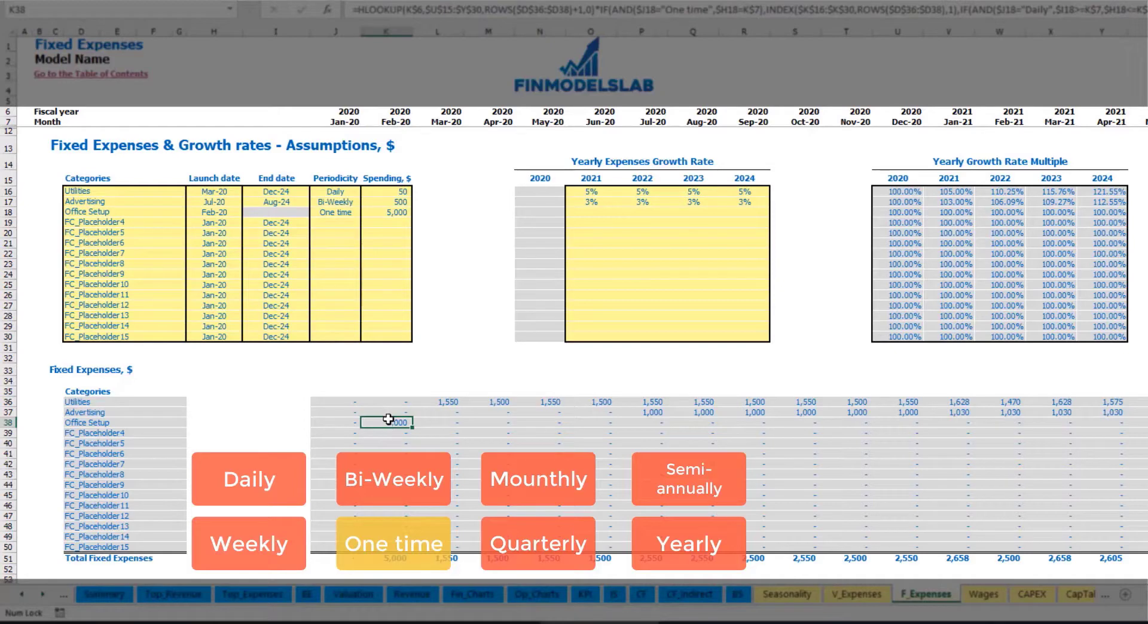
Rename the FC_Placeholder4 category as Insurance
click(159, 227)
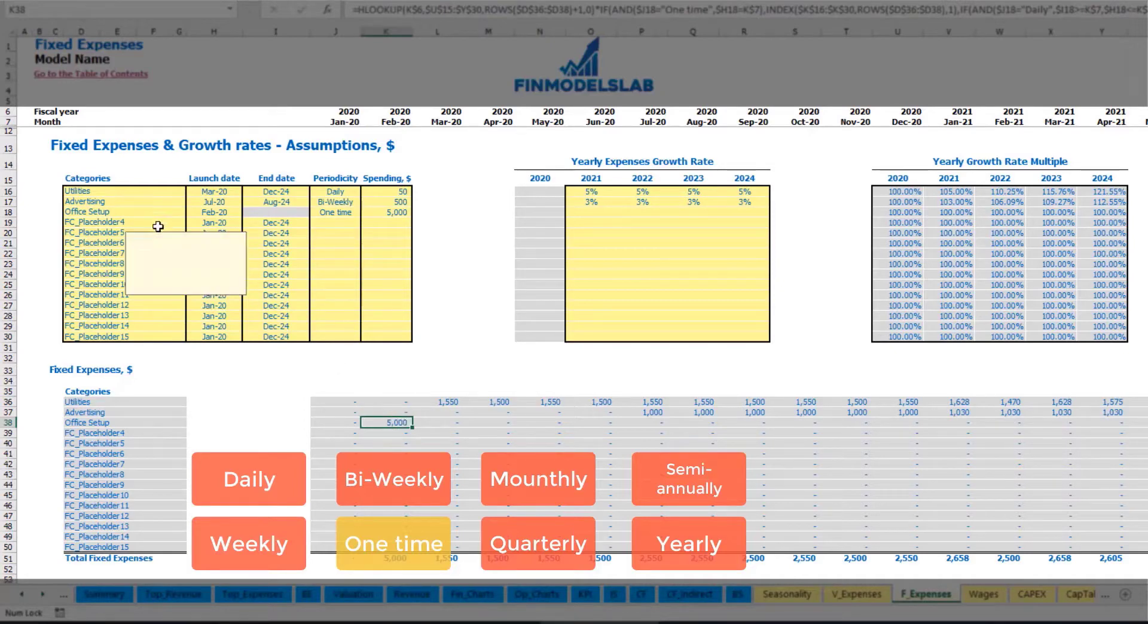
key(BackSpace)
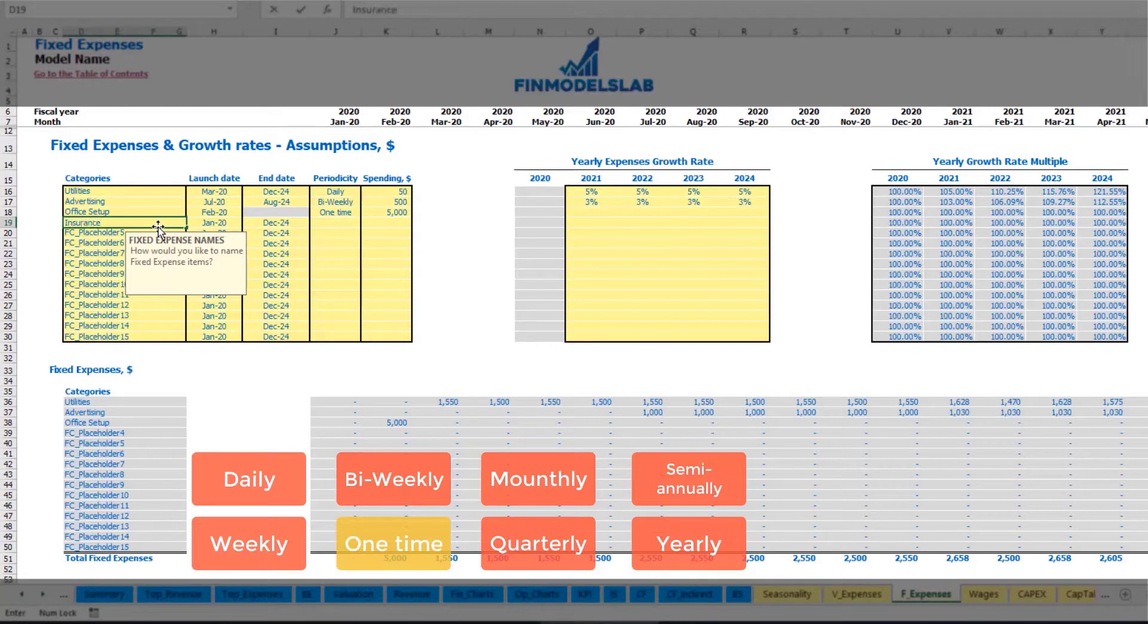
key(Return)
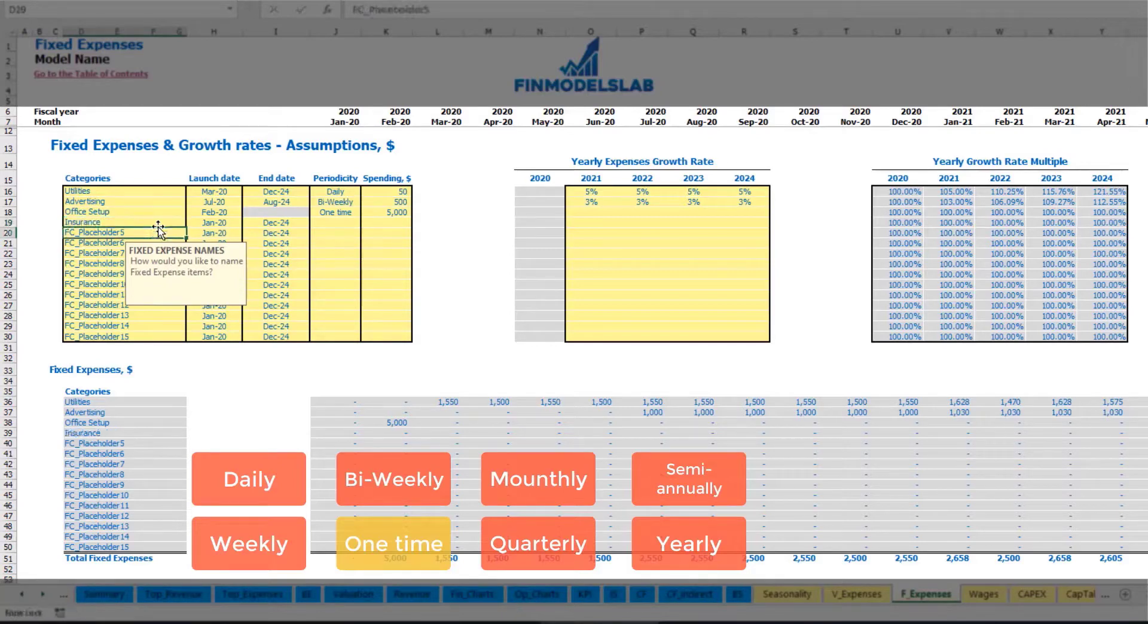
Set the Insurance periodicity to Monthly with spending of $1,000
click(215, 223)
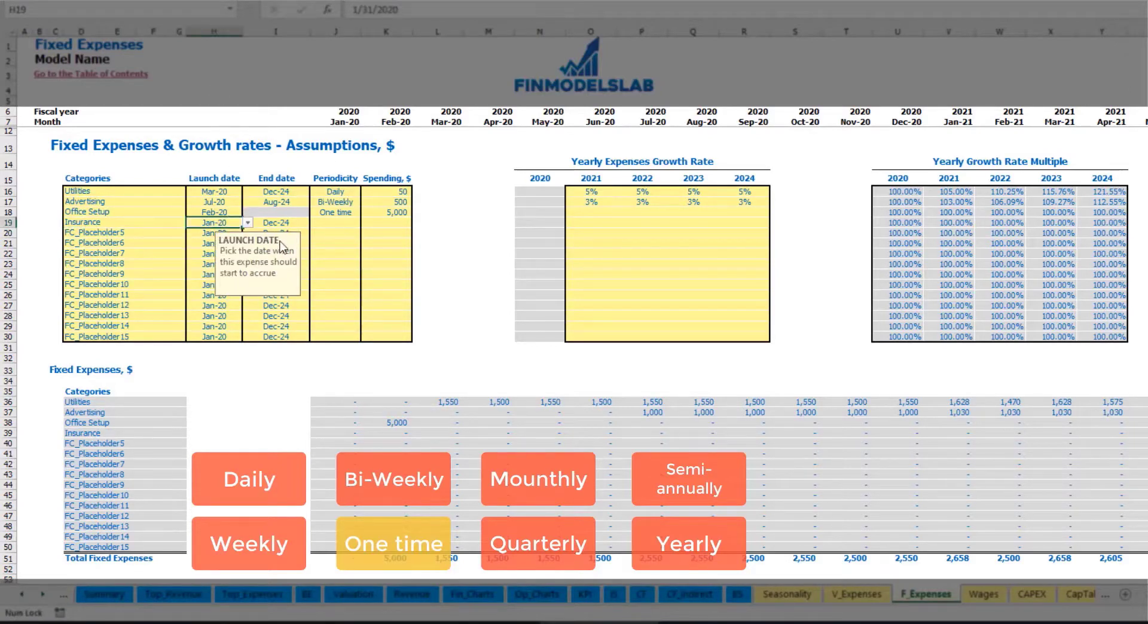
click(290, 223)
click(346, 224)
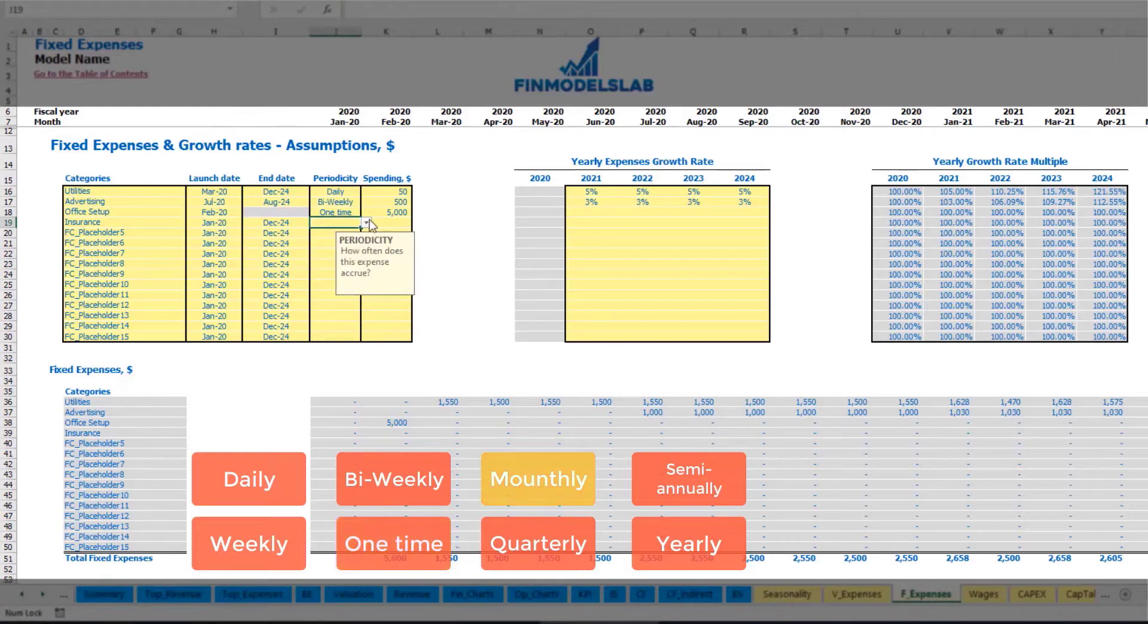
click(366, 224)
click(326, 271)
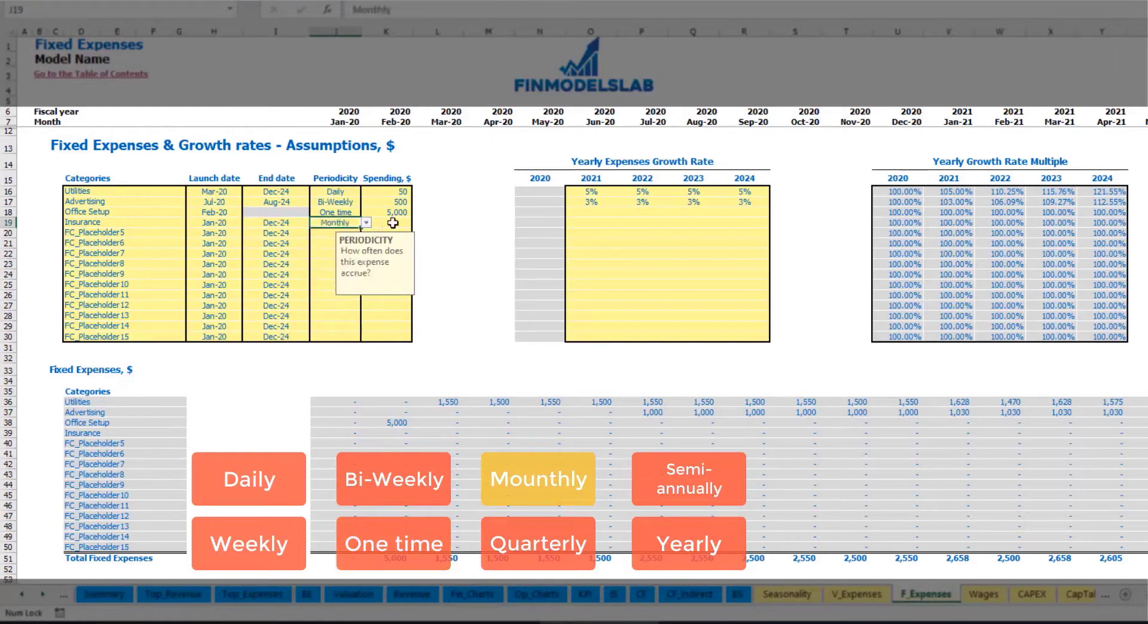
click(393, 223)
text(1,0)
text(00)
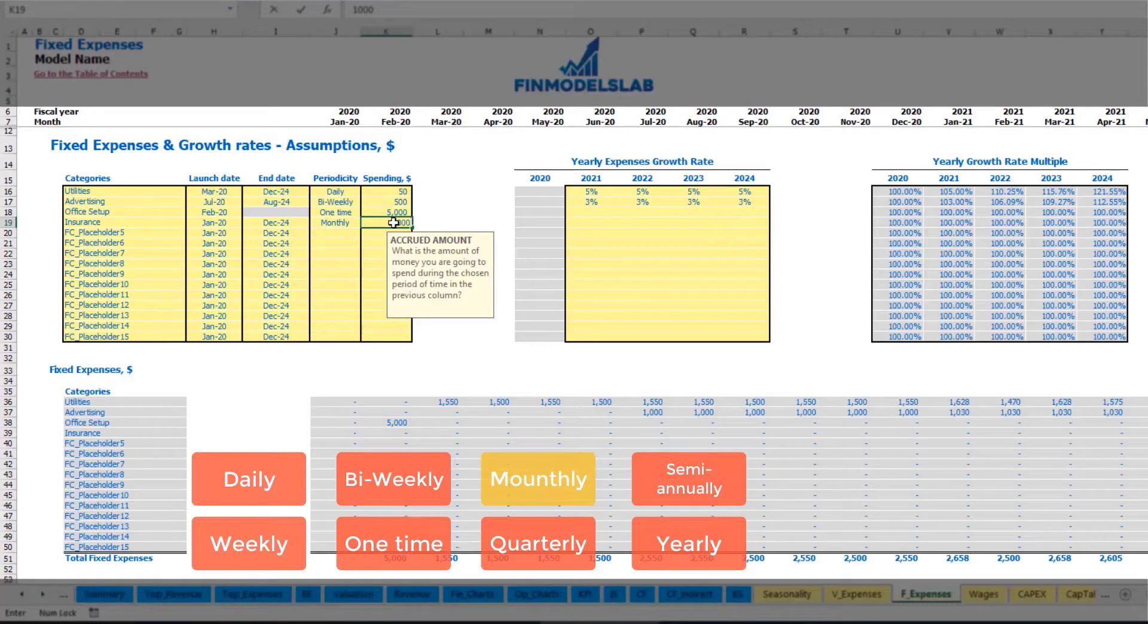
Set the Insurance yearly growth rates to 5% for 2021, 3% for 2022, 2% for 2023 and 1% for 2024
click(577, 225)
text(5)
key(Return)
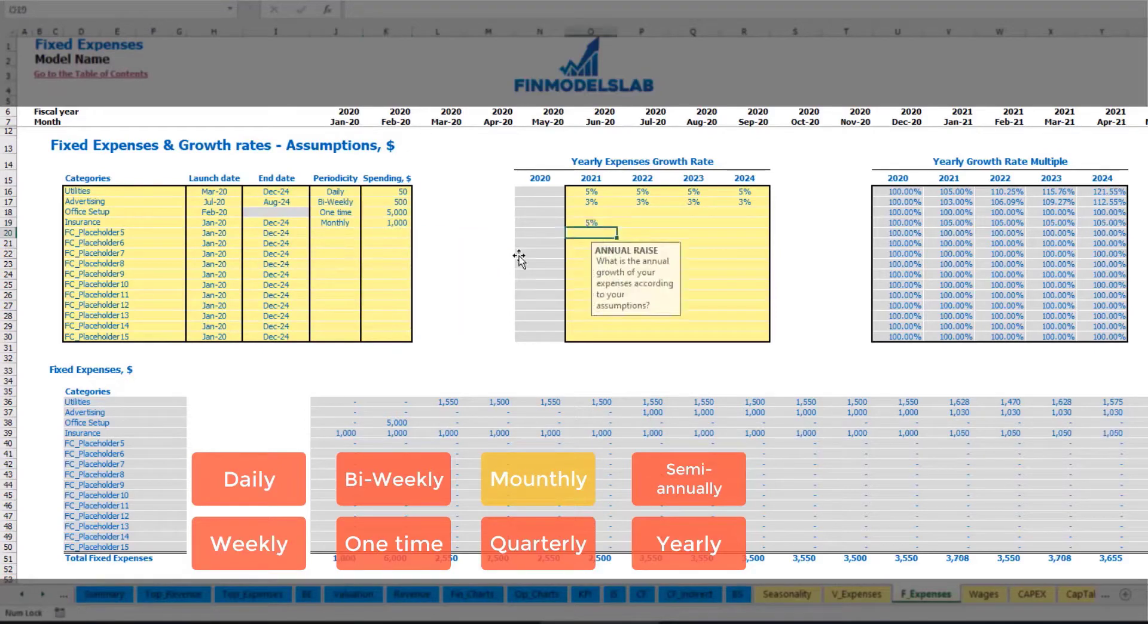
key(Up)
key(Right)
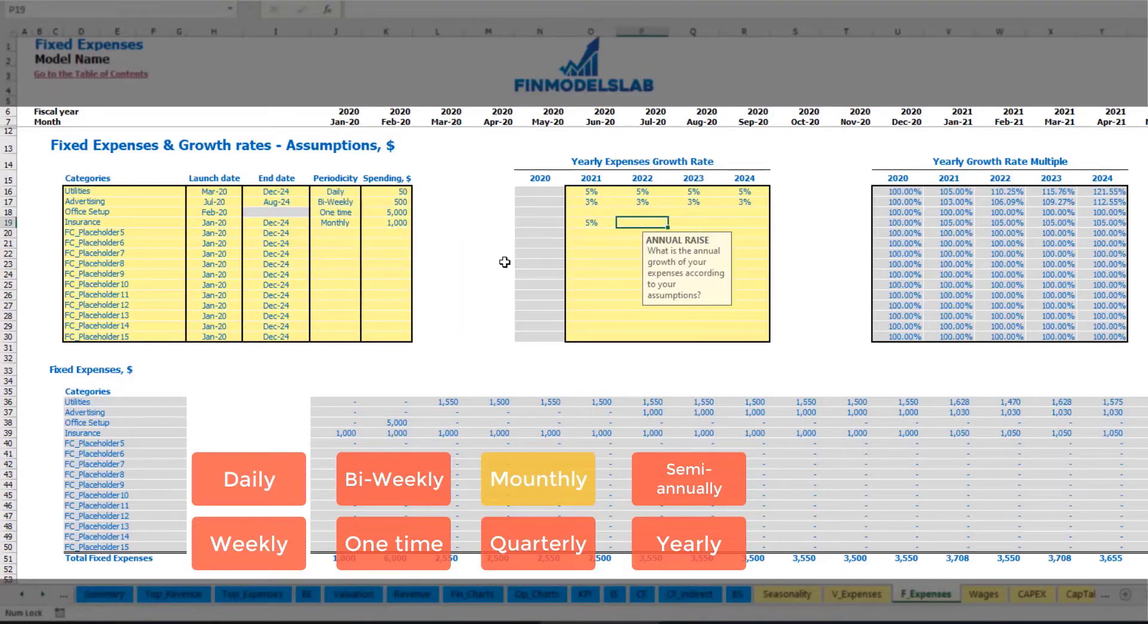
text(5)
key(Right)
text(2)
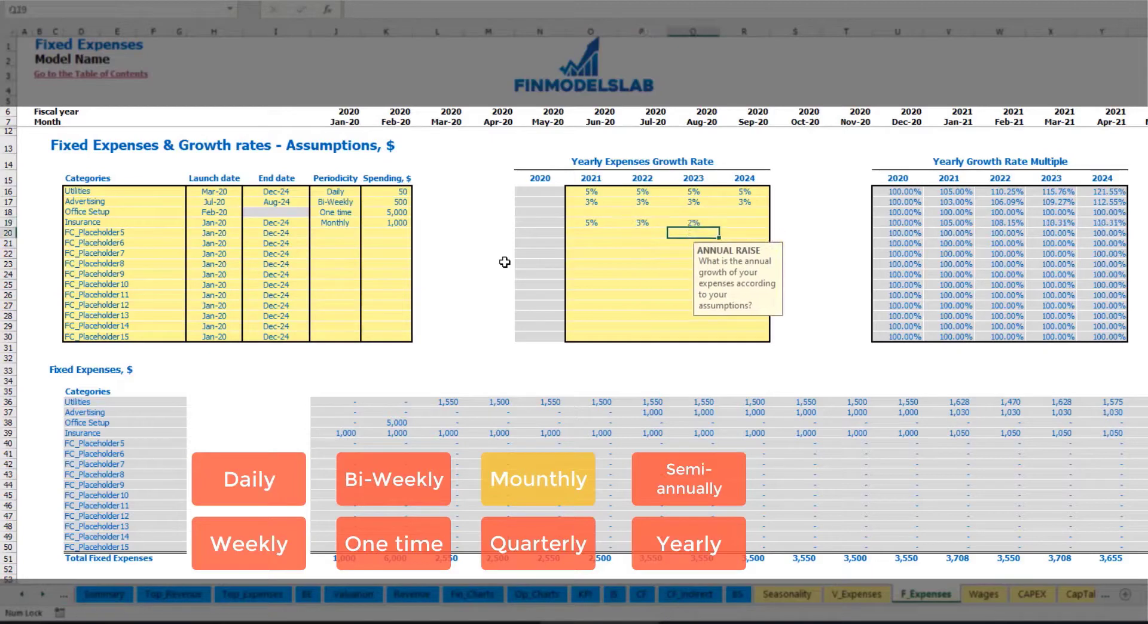
key(Right)
text(1)
key(Return)
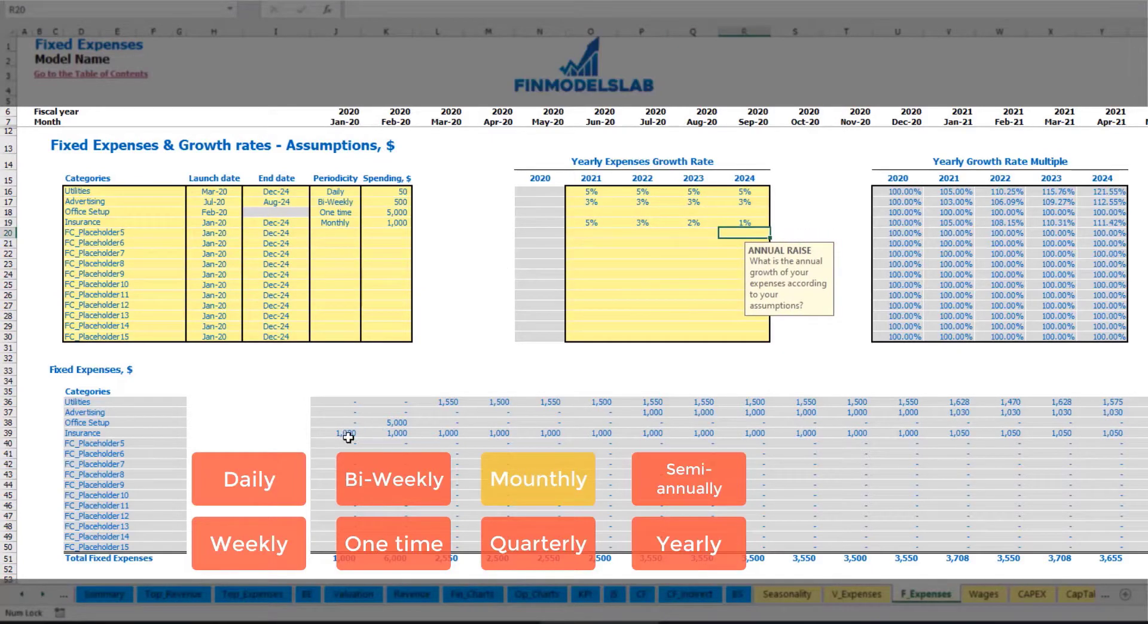
Examine the calculated monthly Insurance expenses across 2020 and from Jan-21 onward, then return to the assumptions
drag(347, 437, 934, 433)
click(930, 435)
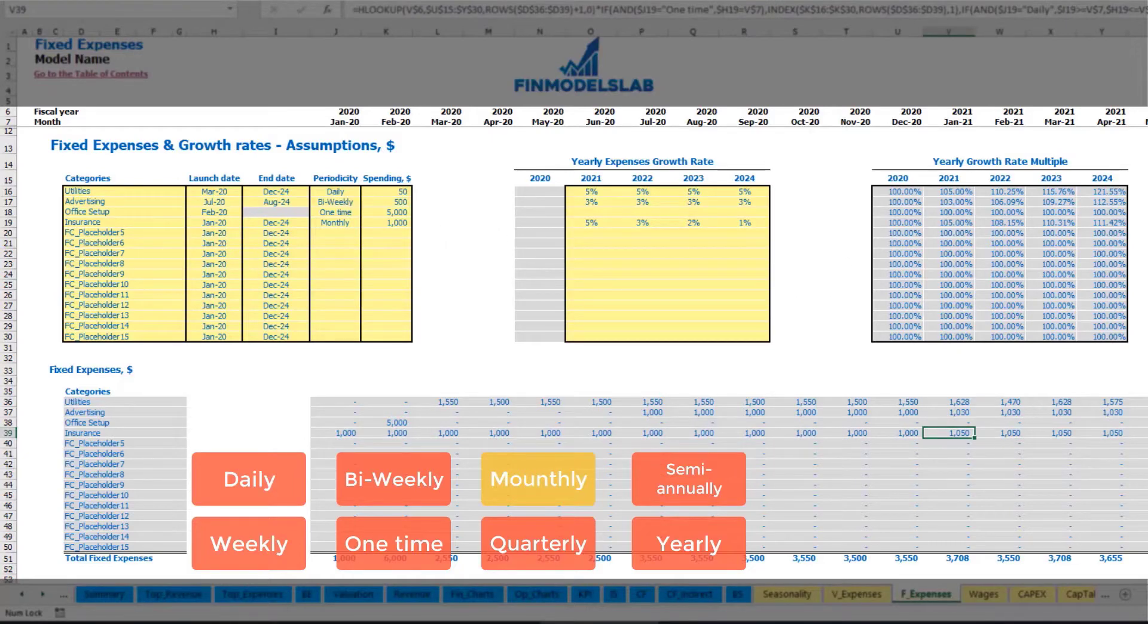
scroll(584, 293, right, 3)
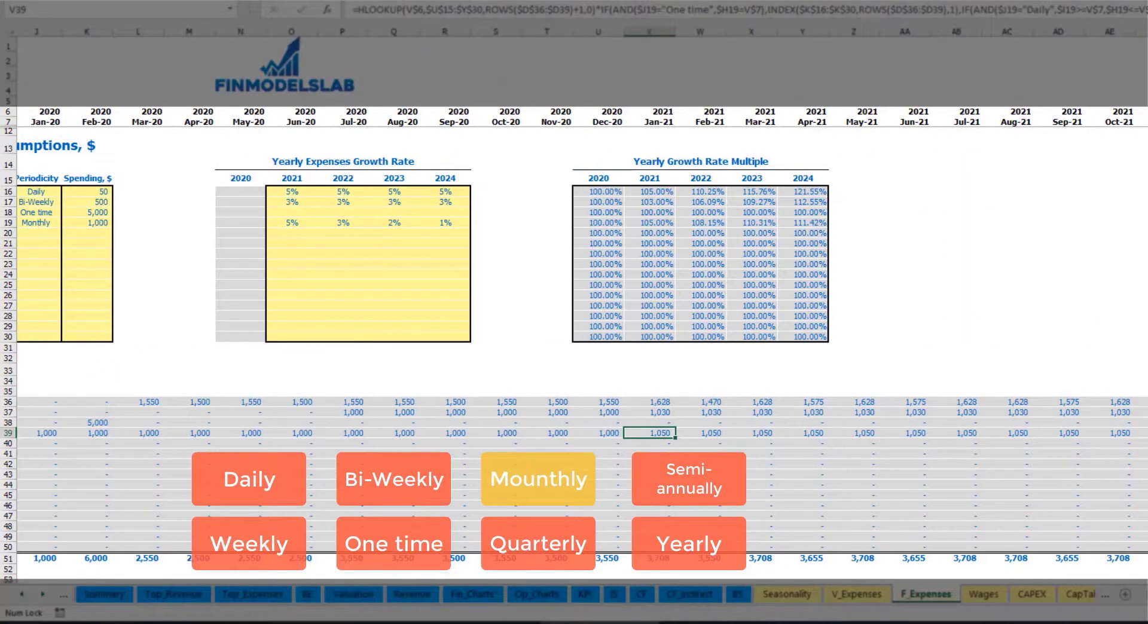
scroll(574, 293, left, 1)
click(1147, 32)
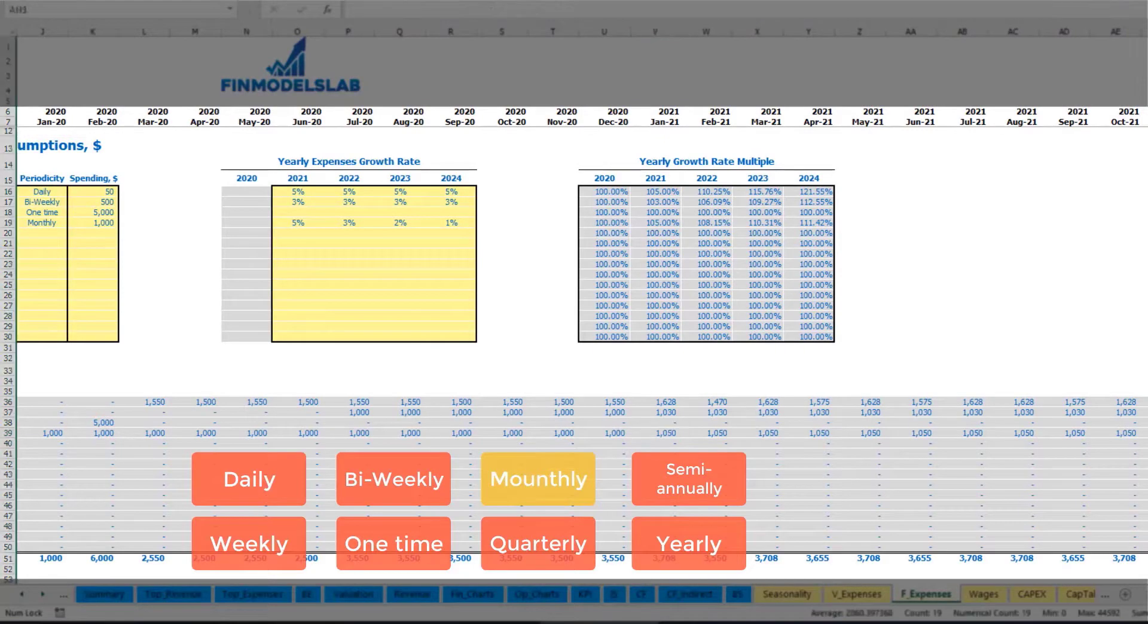
click(1147, 434)
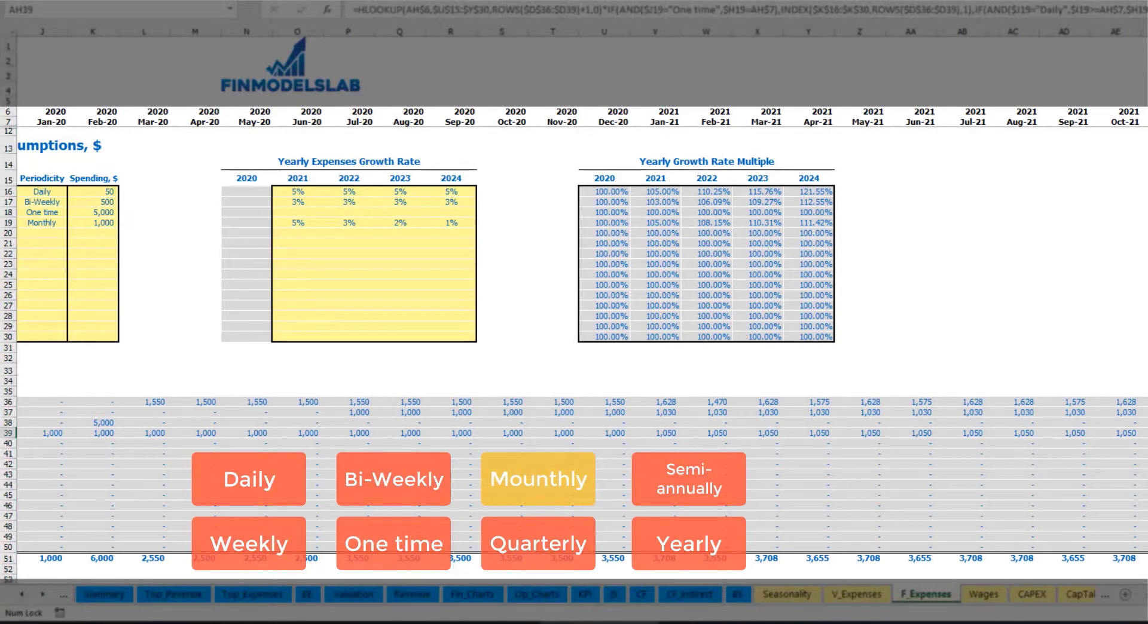
scroll(546, 378, left, 5)
Set the Insurance periodicity to Quarterly and check the calculated expenses in the first quarters of 2020
click(349, 223)
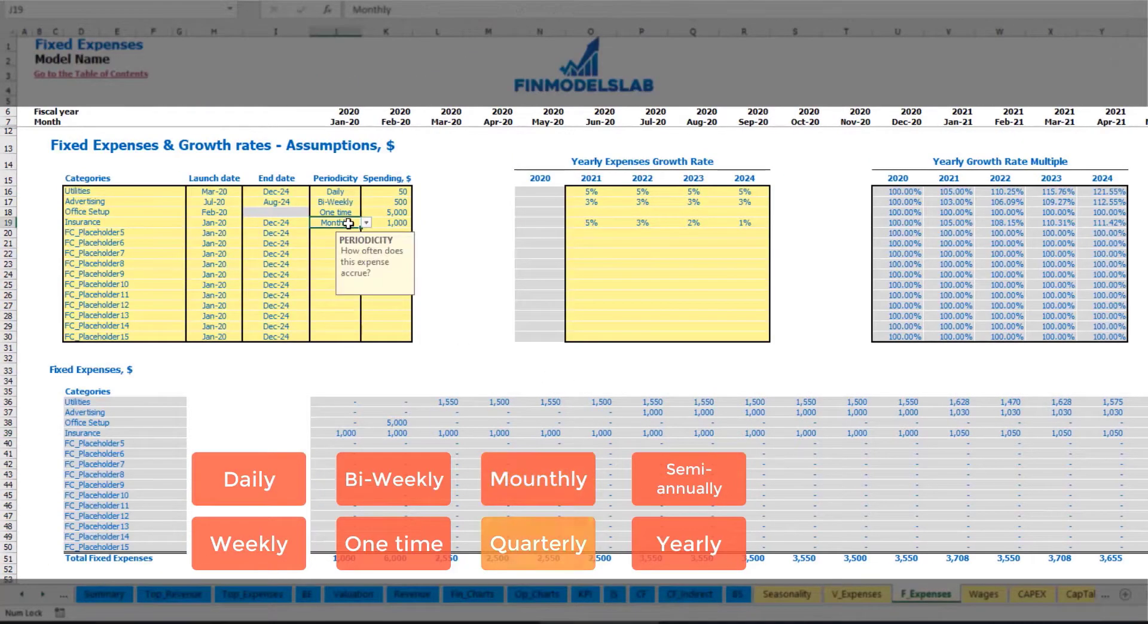
click(366, 223)
click(363, 281)
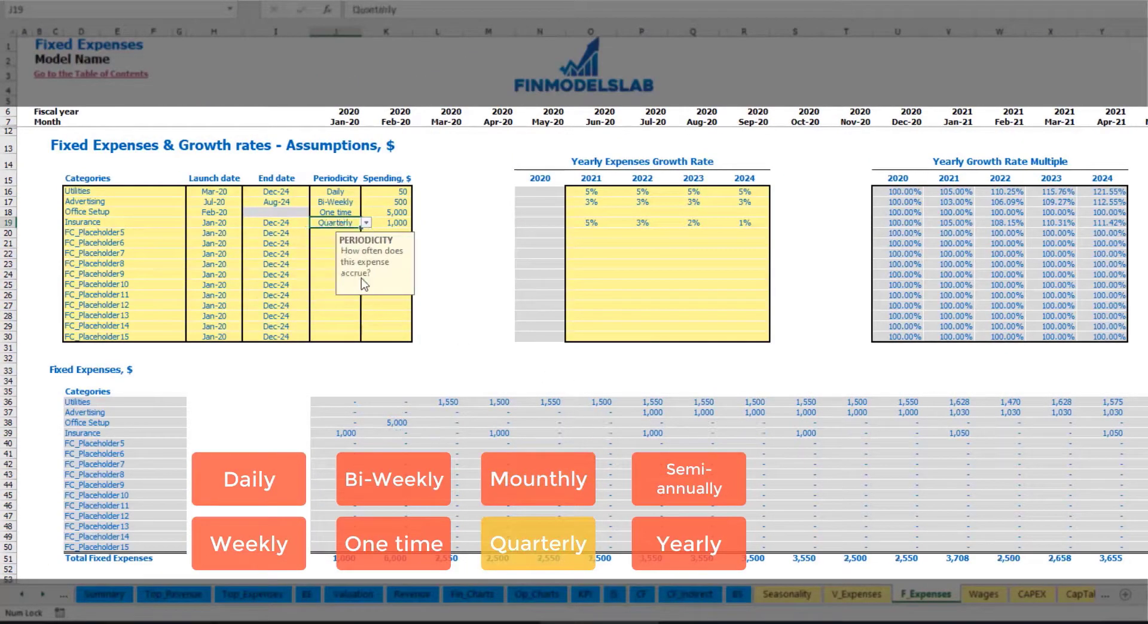
click(332, 434)
click(495, 429)
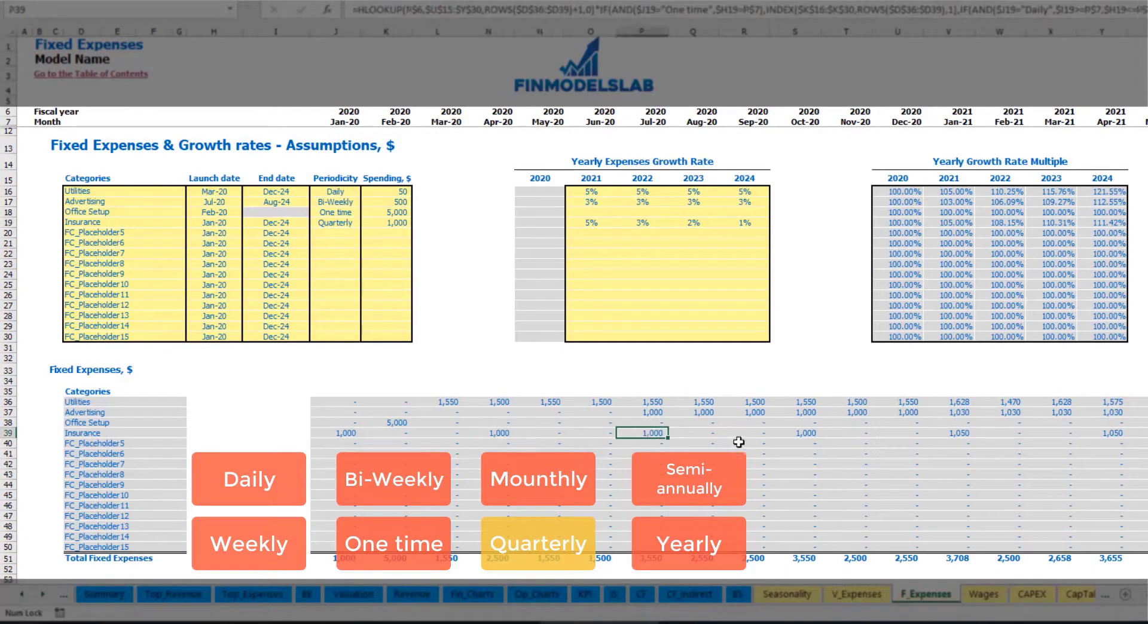
Set the Insurance launch date to Feb-20 and check the quarterly expenses calculated for Feb-20, May-20 and Aug-20
click(234, 223)
click(245, 222)
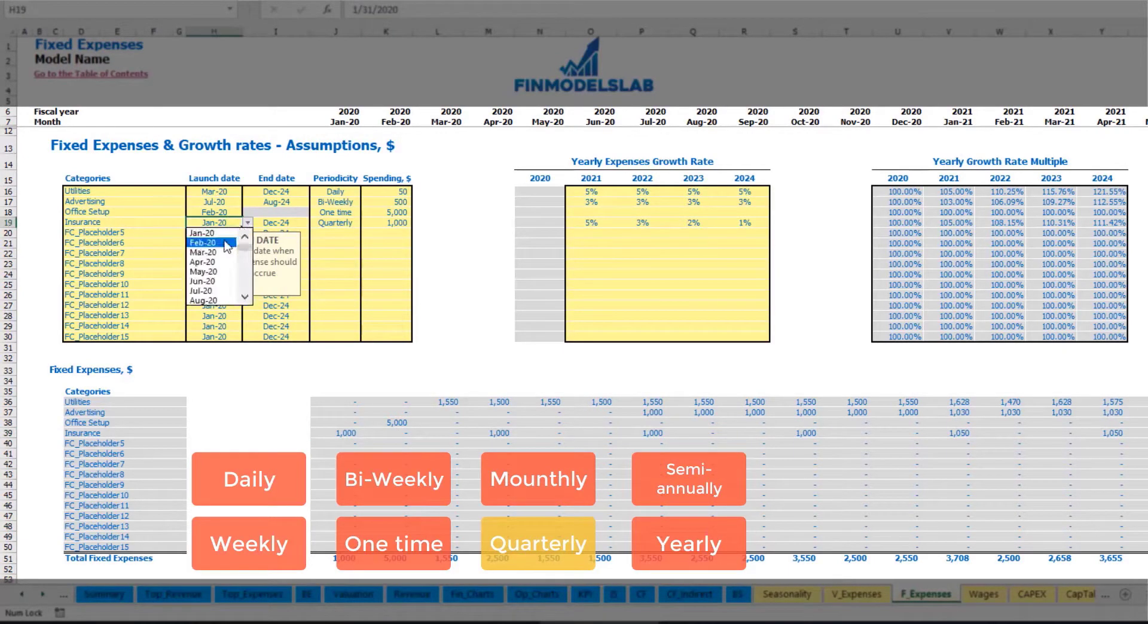
click(218, 242)
click(401, 430)
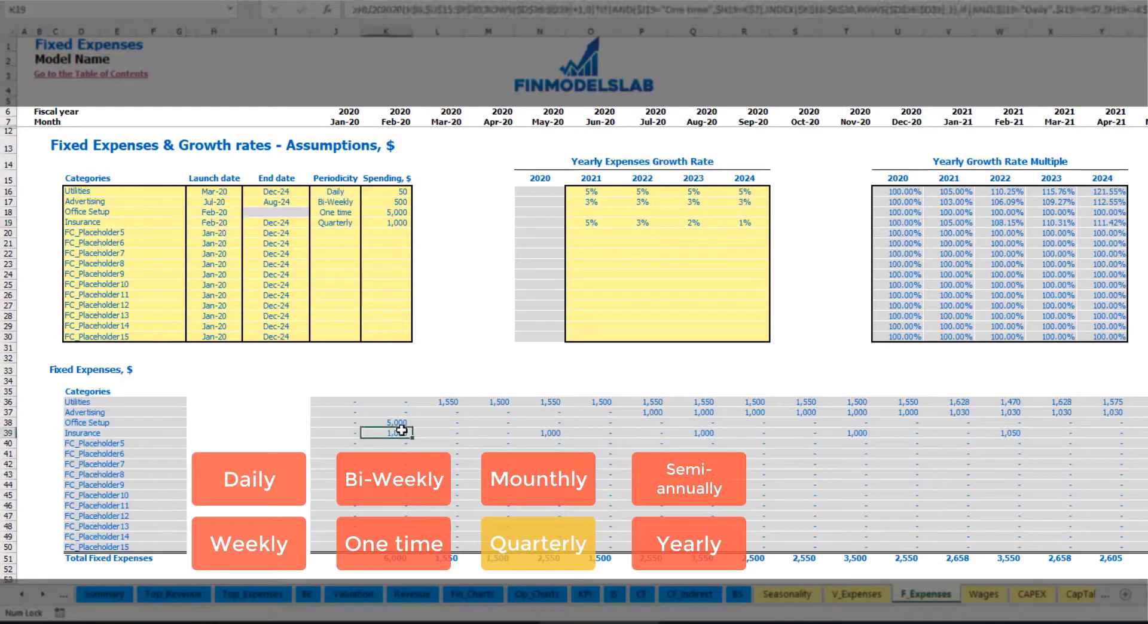
click(549, 434)
click(709, 428)
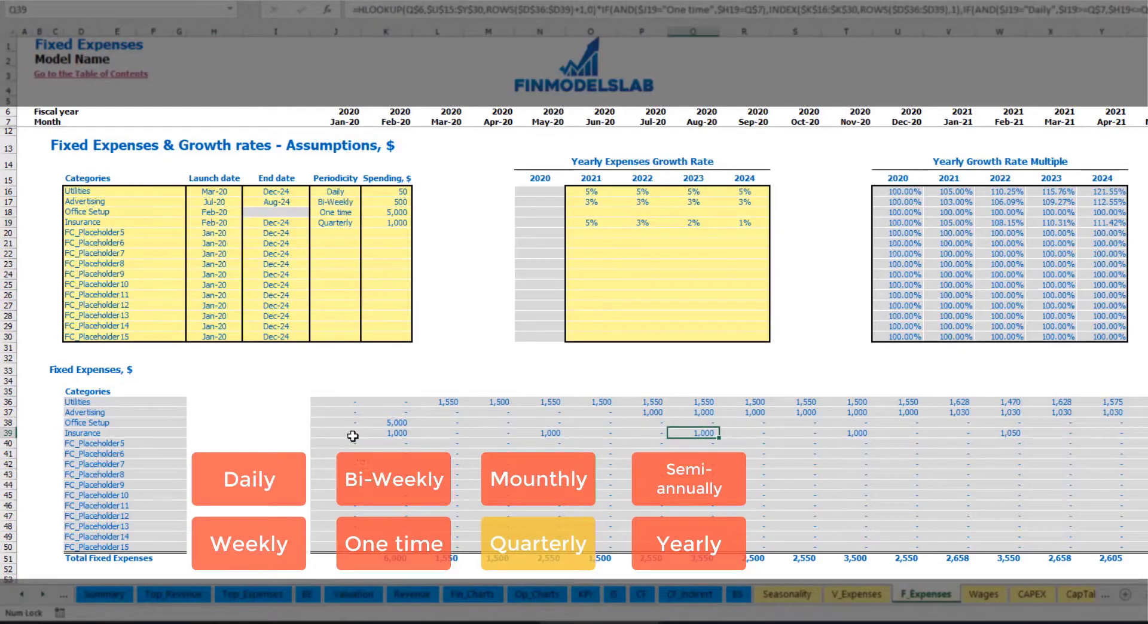
click(385, 435)
click(550, 434)
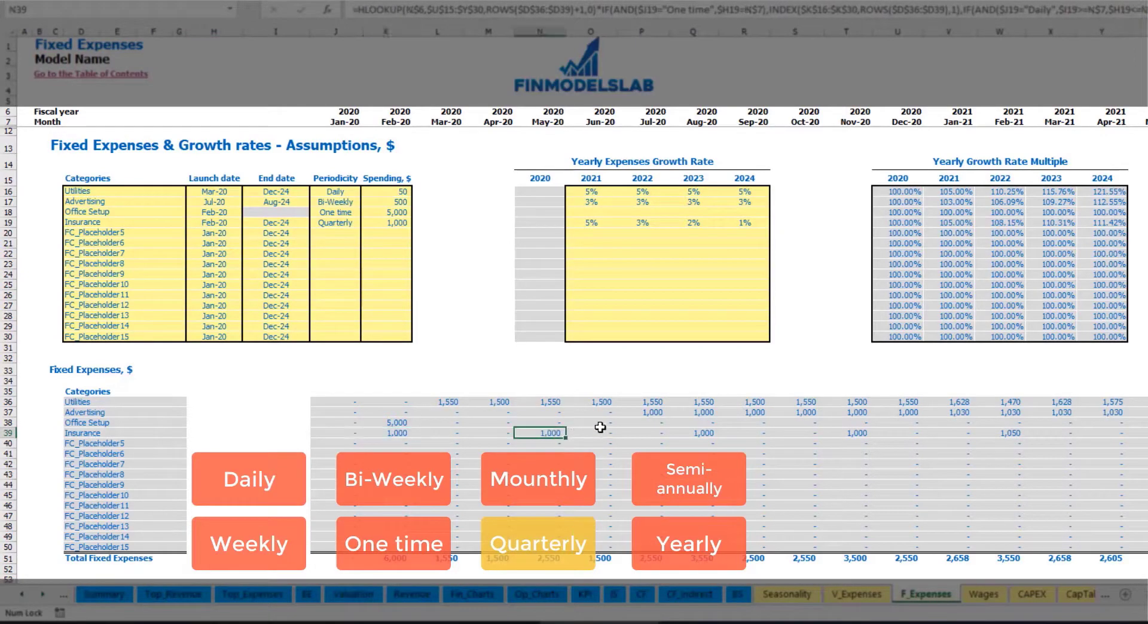
Set the Insurance periodicity to Semi-Annually and check the calculated expenses from Feb-20 to Feb-21
click(353, 223)
click(365, 222)
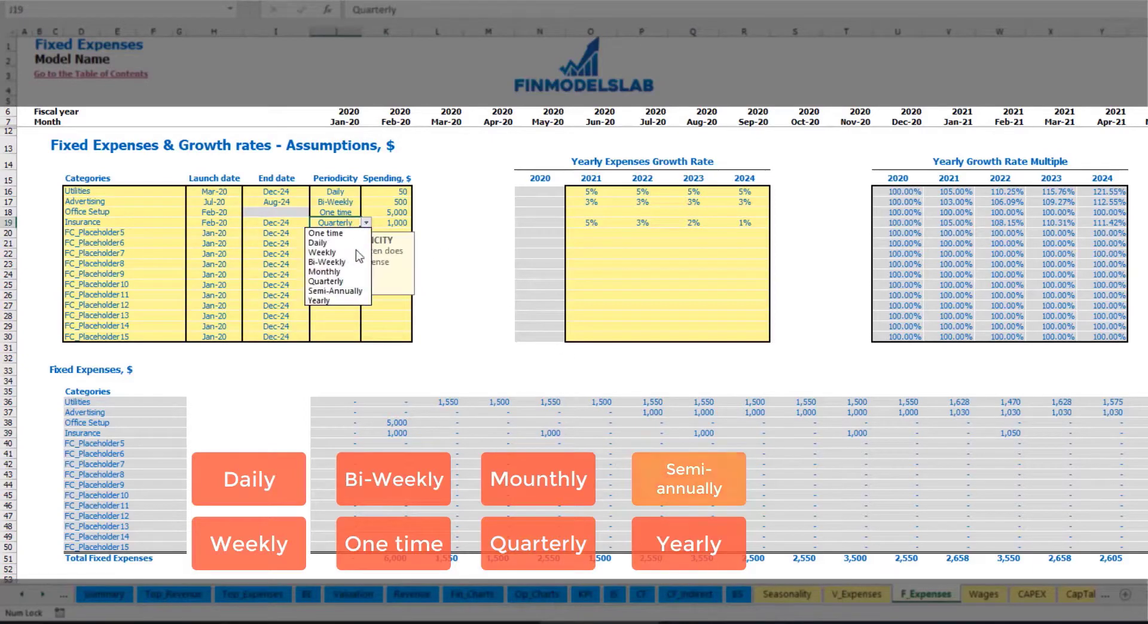
click(352, 291)
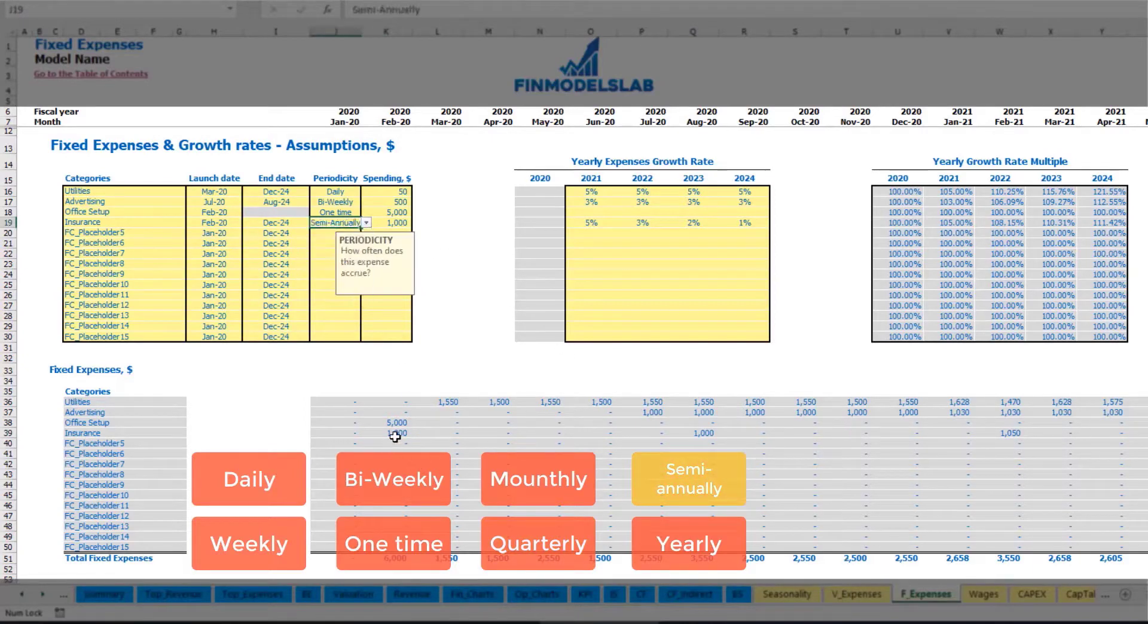
click(396, 434)
drag(400, 433, 965, 434)
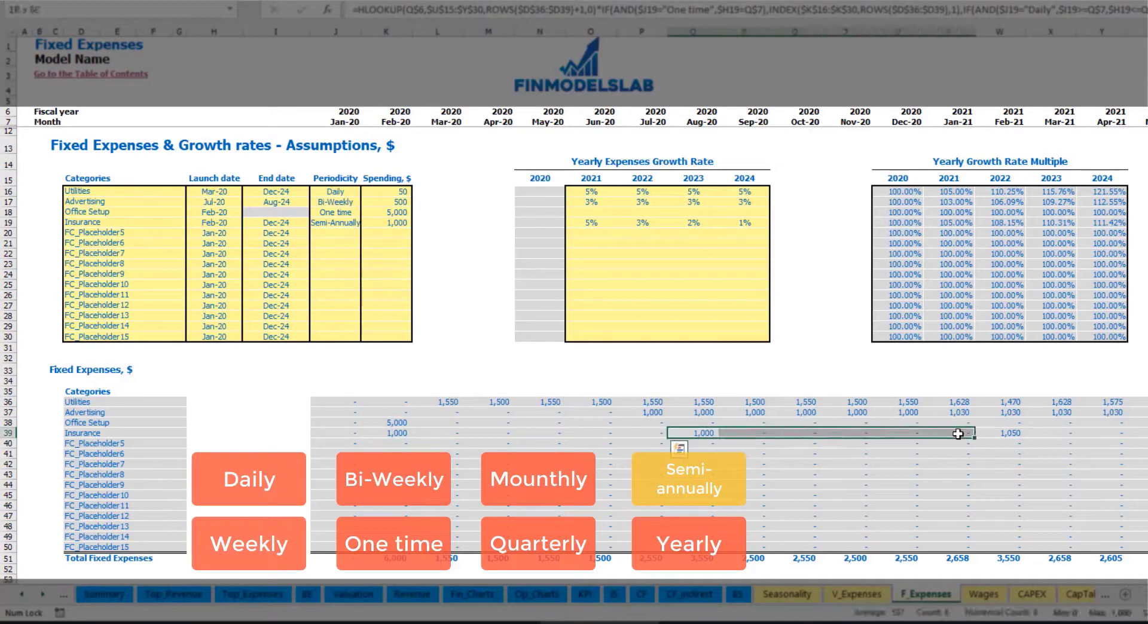
click(999, 442)
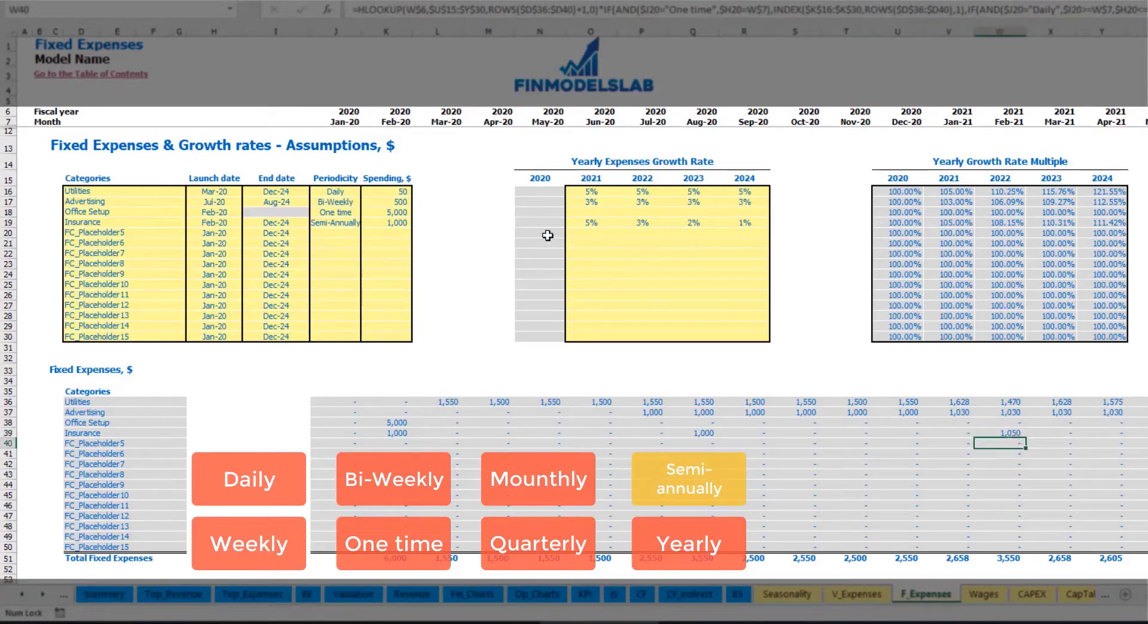
Set the Insurance periodicity to Yearly, then check its calculated expenses through early 2021 and its launch and end dates
click(347, 223)
click(365, 222)
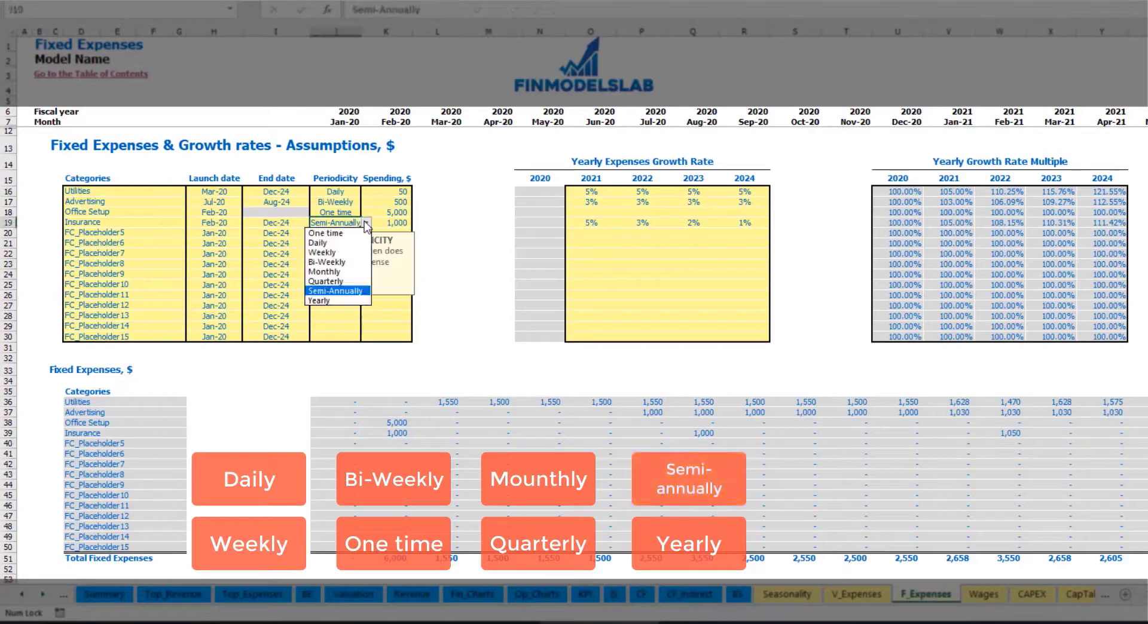
click(327, 300)
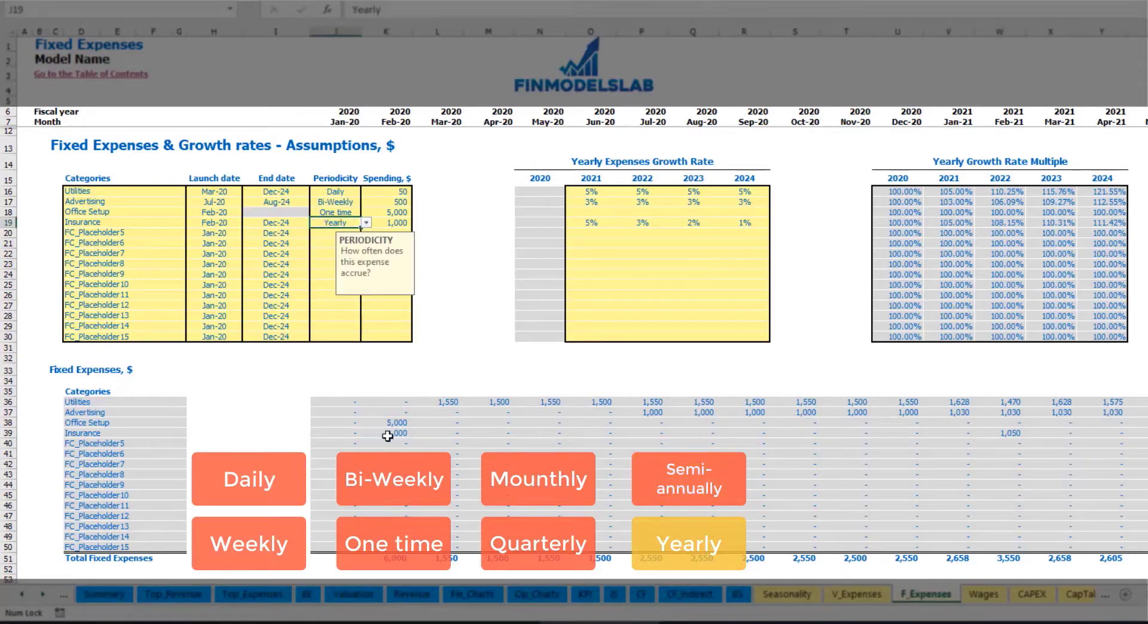
drag(389, 435, 969, 432)
drag(1041, 437, 1139, 436)
click(224, 224)
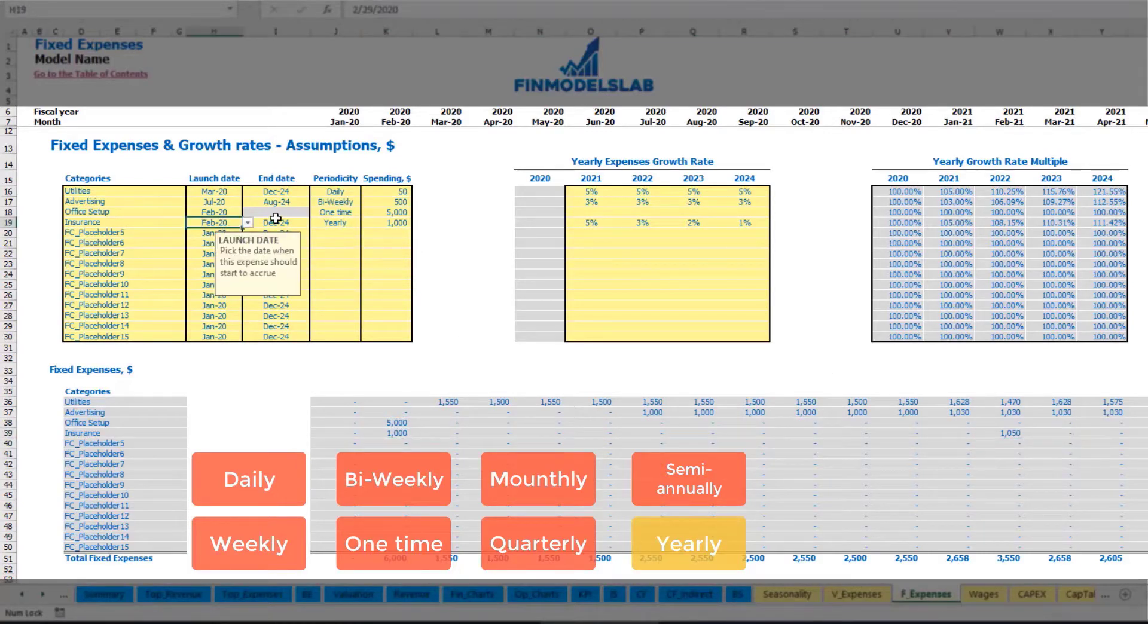
click(276, 221)
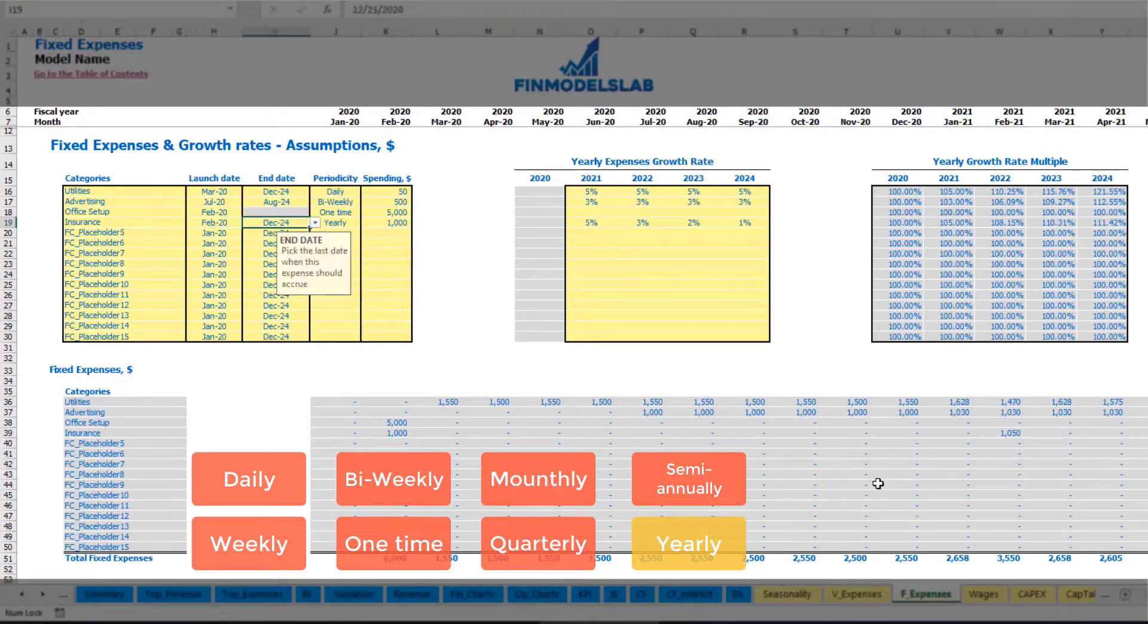
click(803, 338)
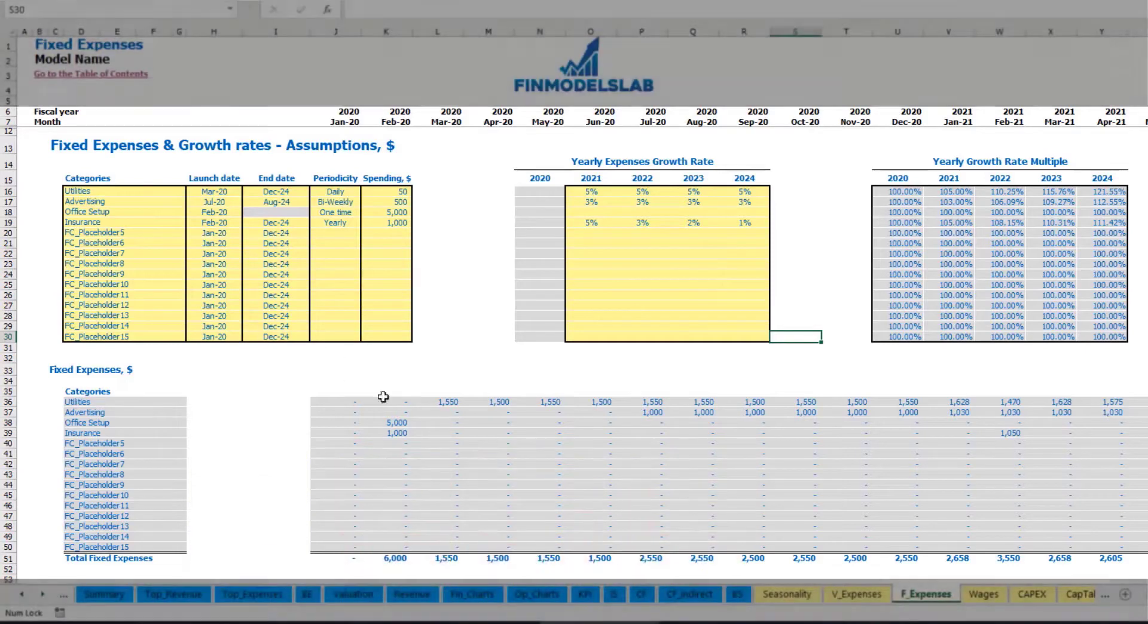
Review the calculated monthly fixed expenses, then expand Total Fixed Expenses in the Income Statement and examine its categories
drag(334, 402, 1053, 547)
click(612, 594)
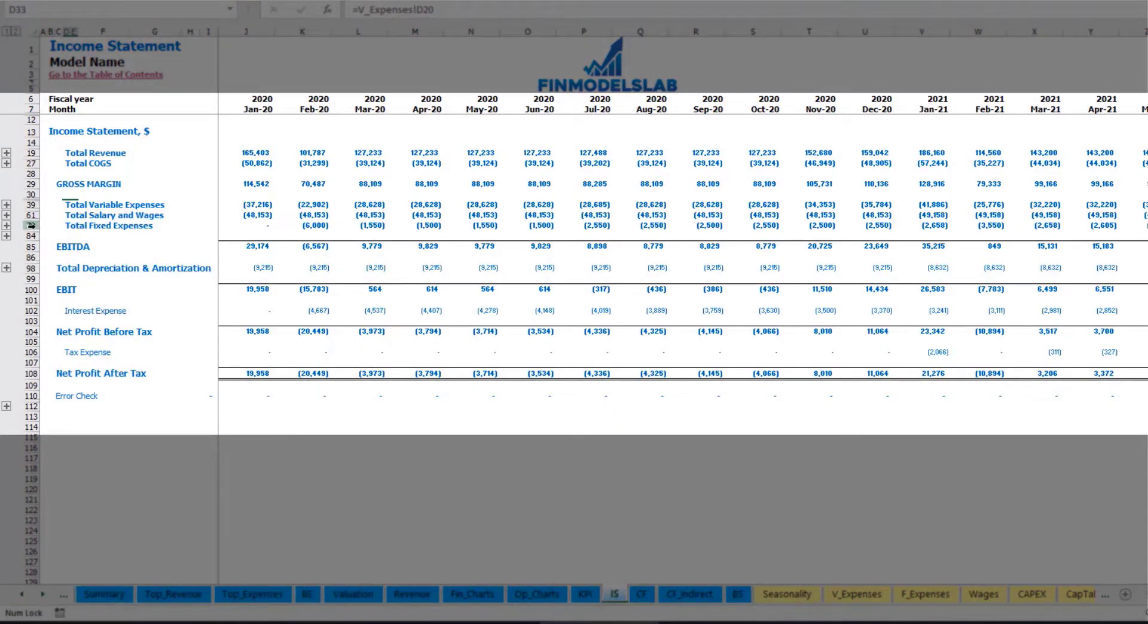
click(67, 226)
click(7, 226)
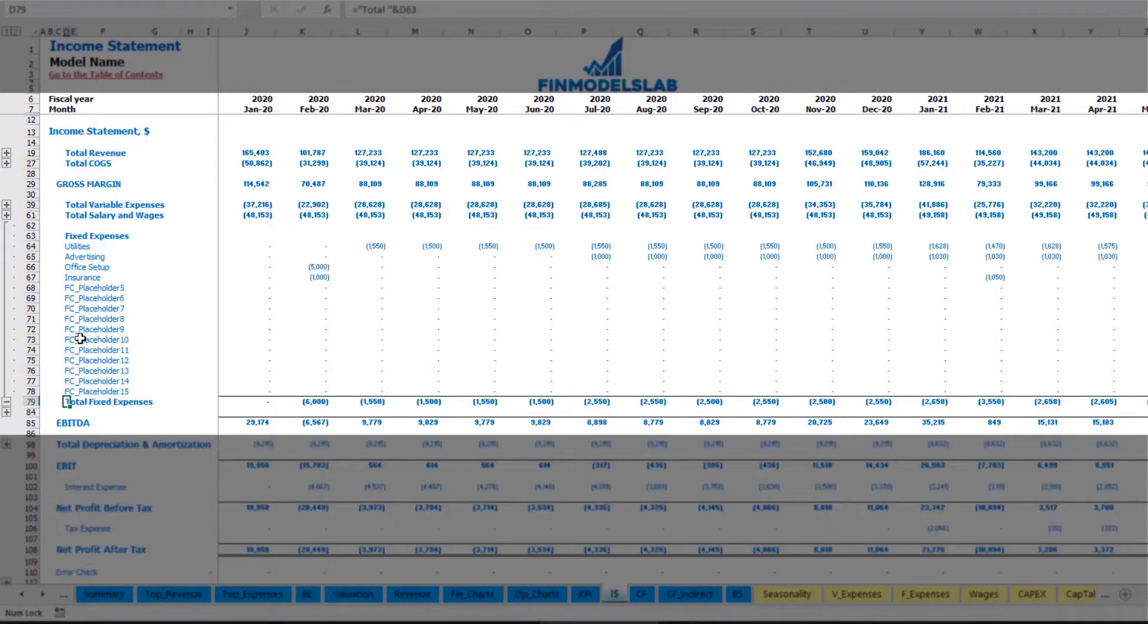
drag(30, 246, 76, 391)
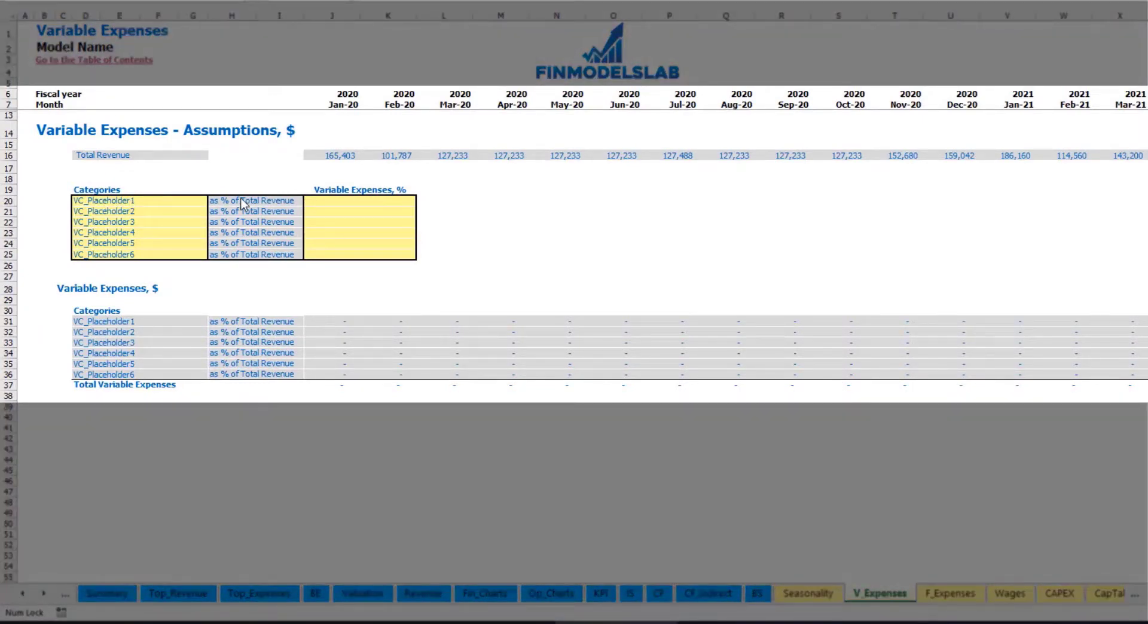
Name the first variable expense category Bank fees and set it to 2.5% of total revenue
click(125, 202)
text(Ban)
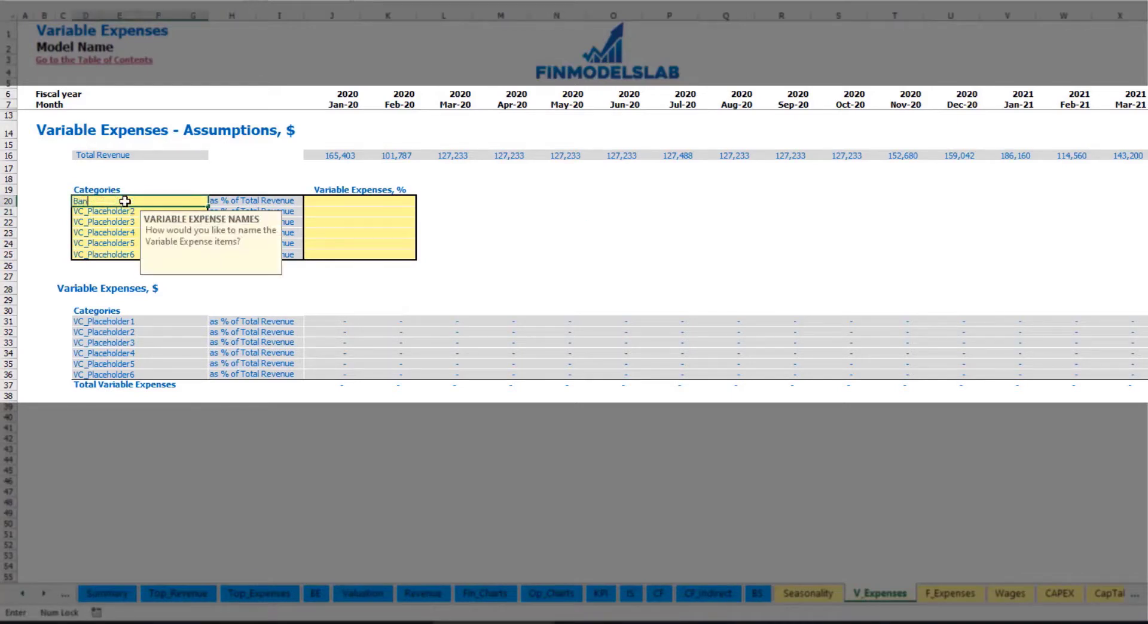
text(k fees)
key(Return)
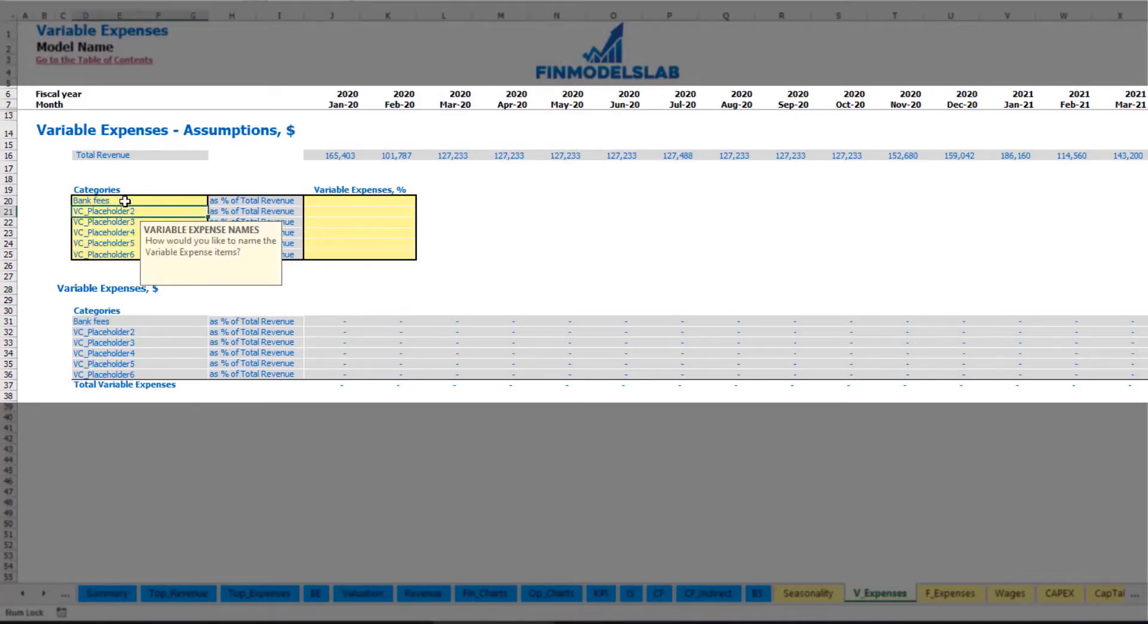
click(338, 201)
text(2.5%)
key(Return)
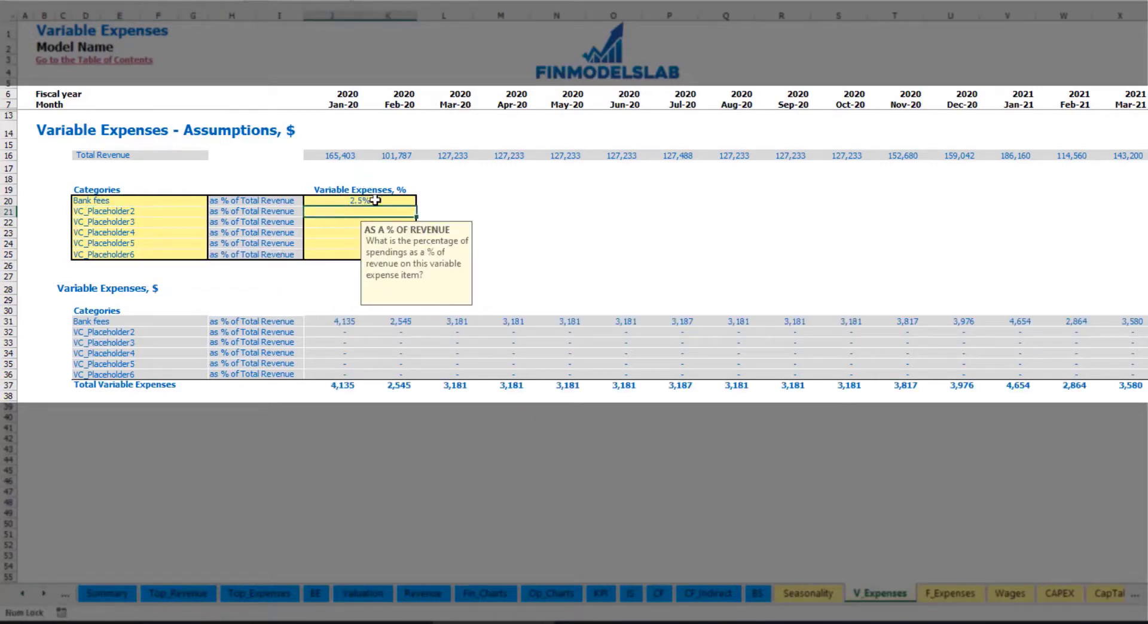
Examine the monthly Total Revenue row through 2024 and compare it with the calculated Bank fees for early 2020
drag(334, 156, 894, 160)
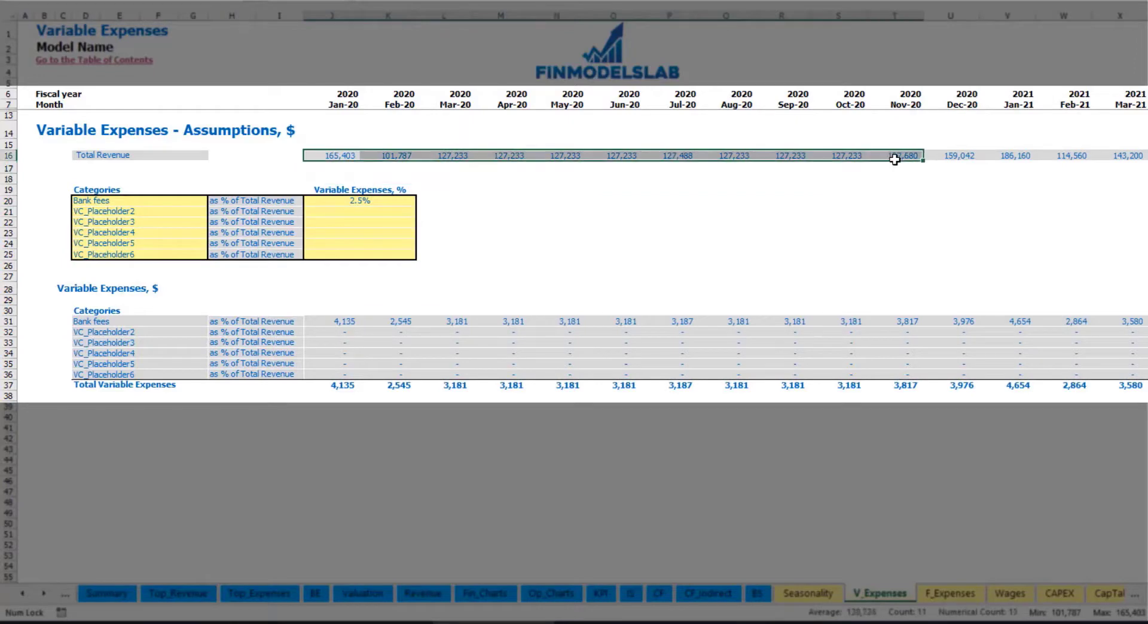
scroll(574, 240, right, 15)
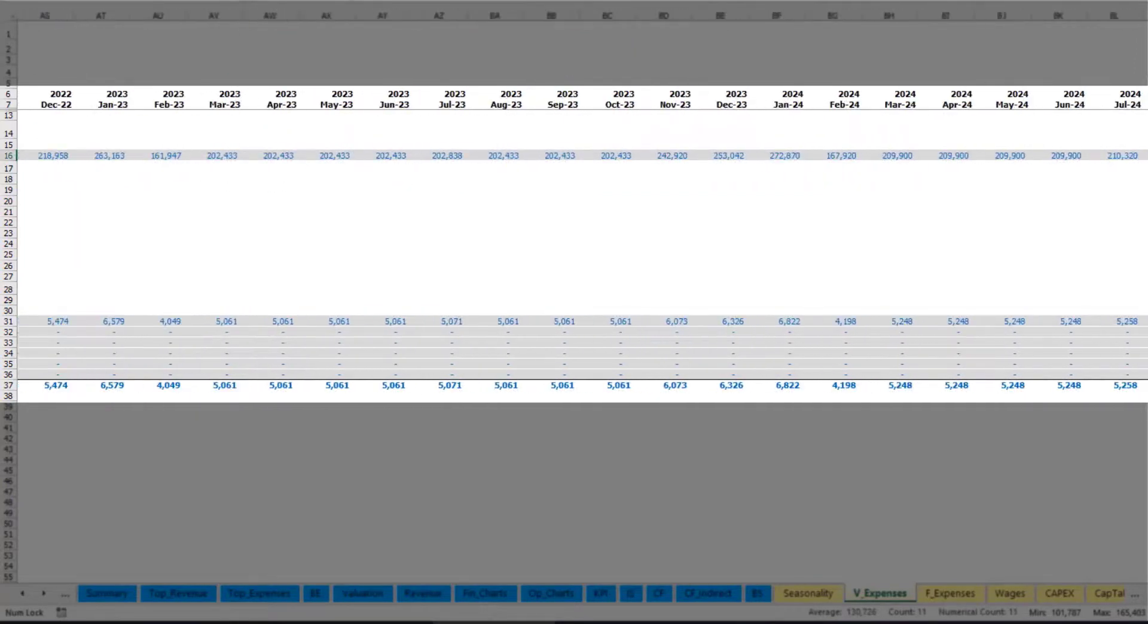
scroll(574, 239, left, 15)
click(355, 321)
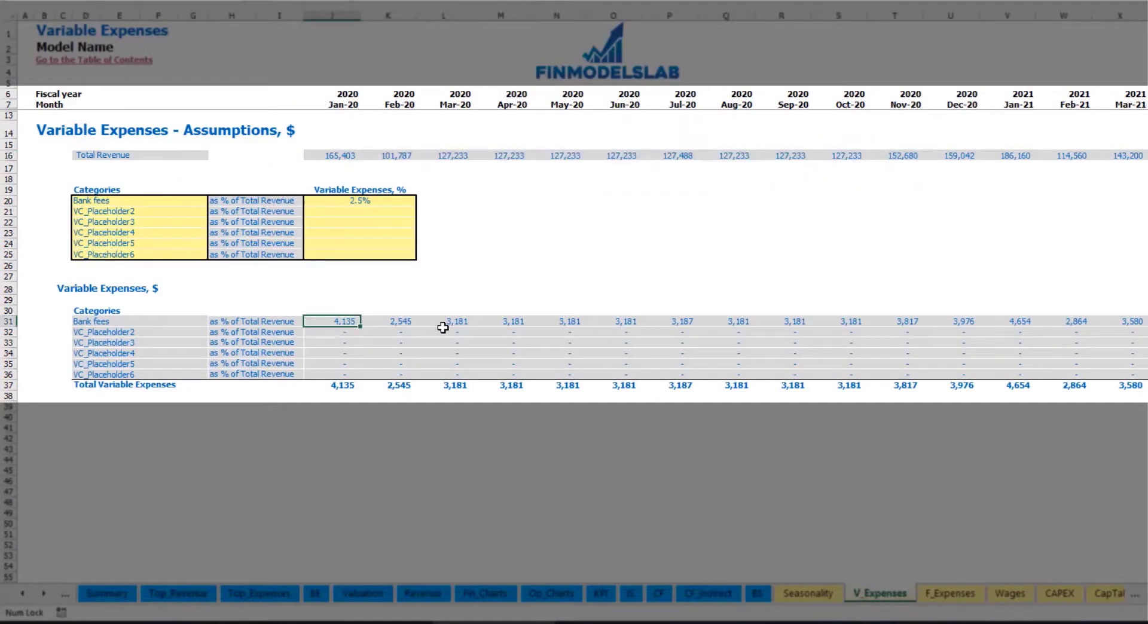
click(444, 321)
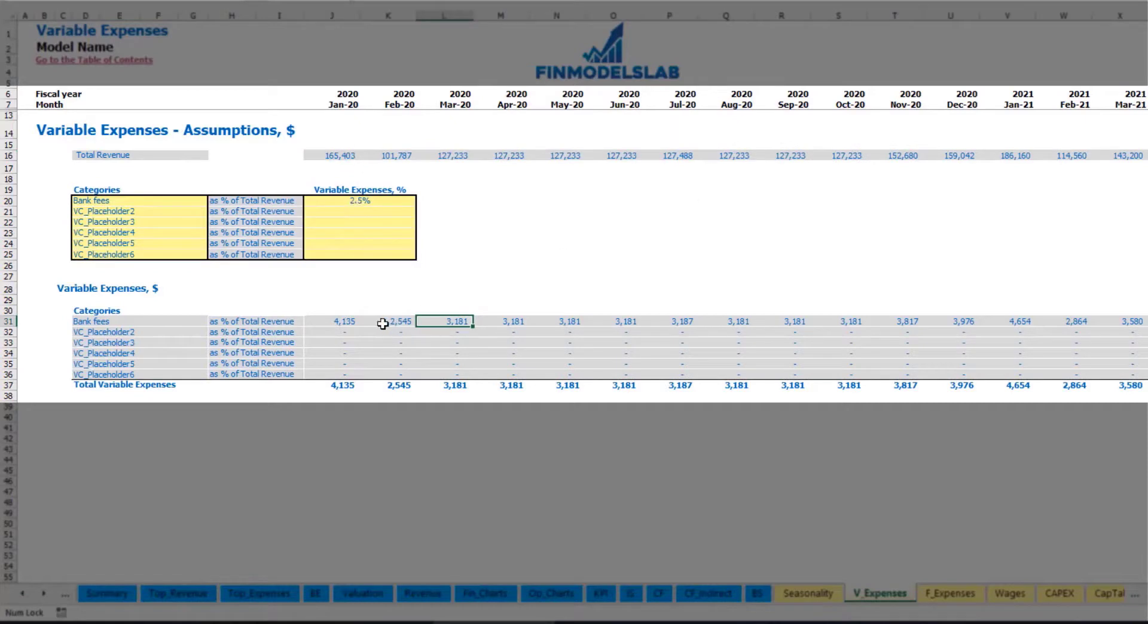
Name the second variable expense category Other Var Exp and set it to 5% of total revenue
click(143, 213)
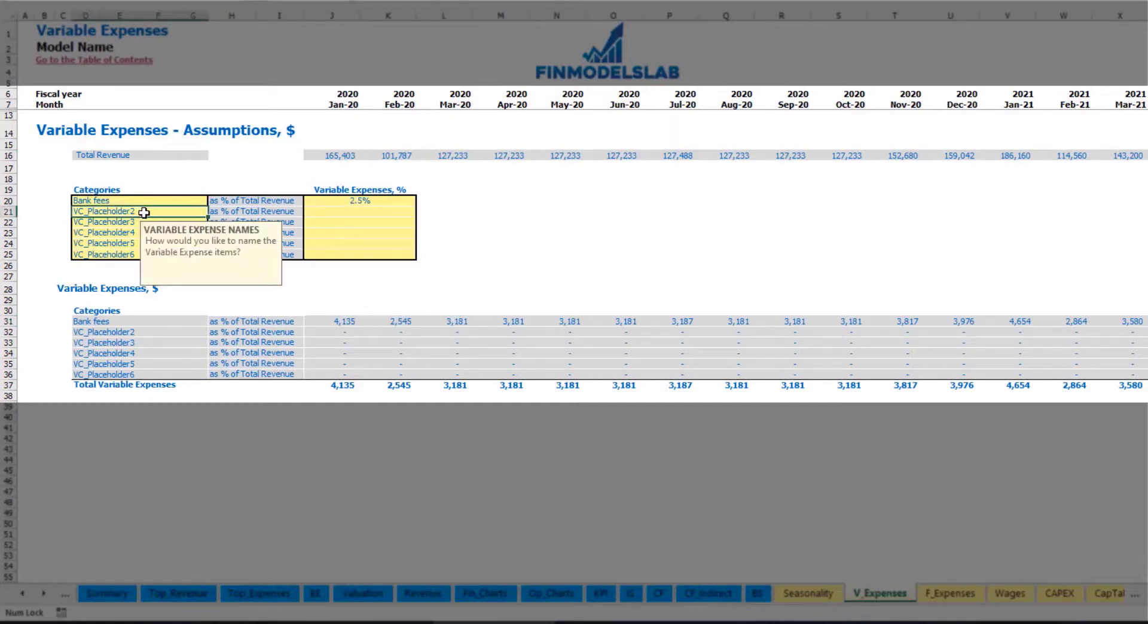
text(Other Var Exp)
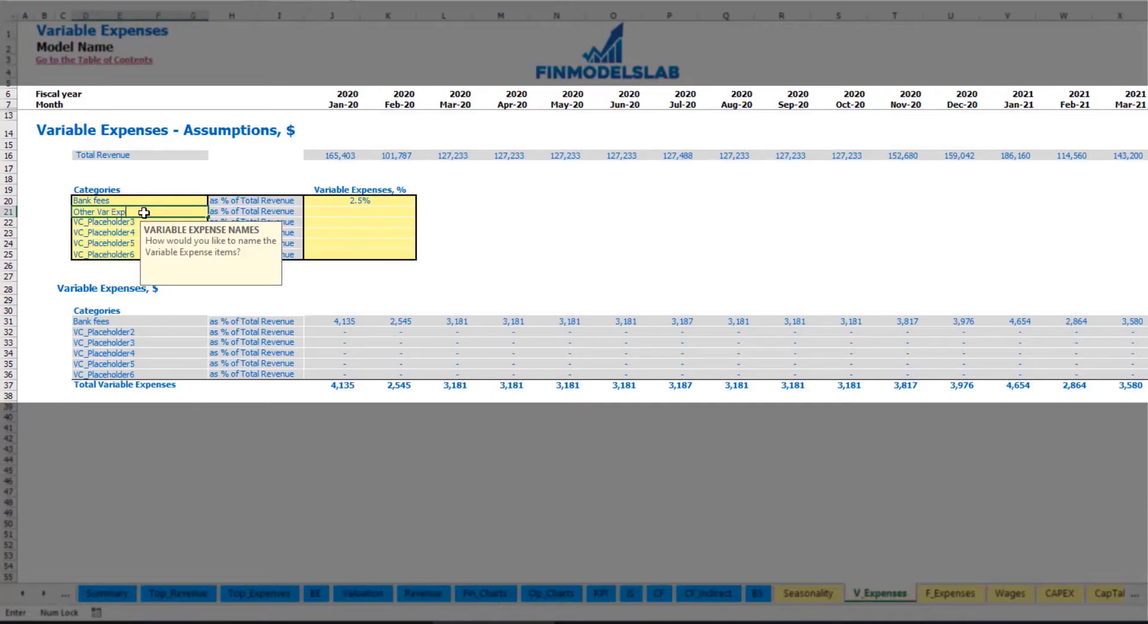
key(Return)
click(349, 210)
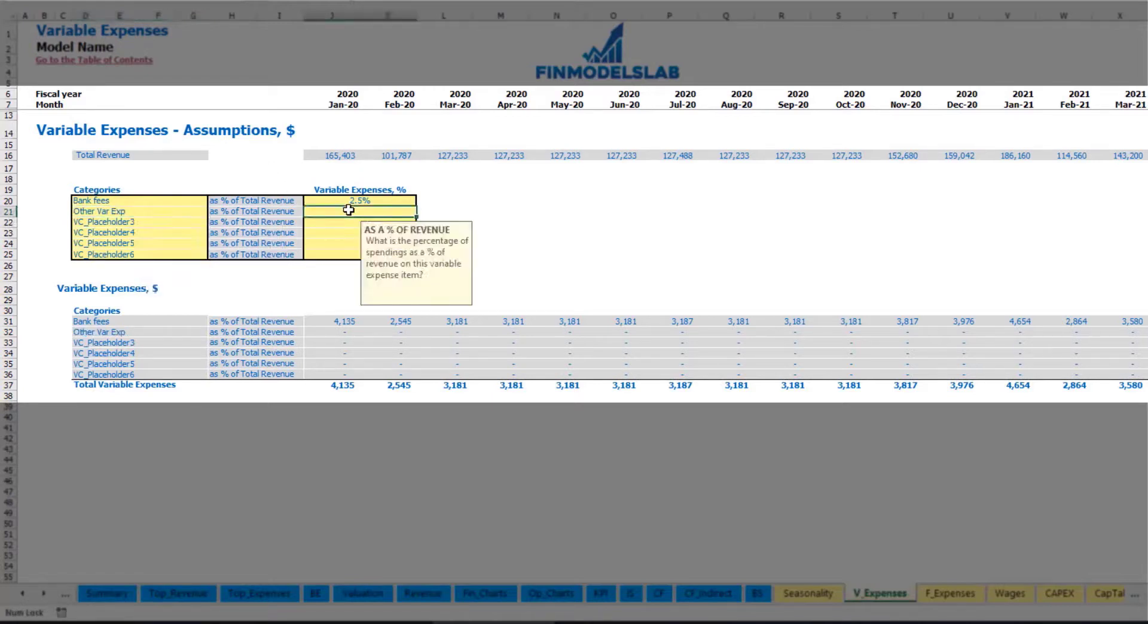
text(5)
key(Return)
Name the third variable expense category Direct Labor and set it to 15% of total revenue
click(182, 223)
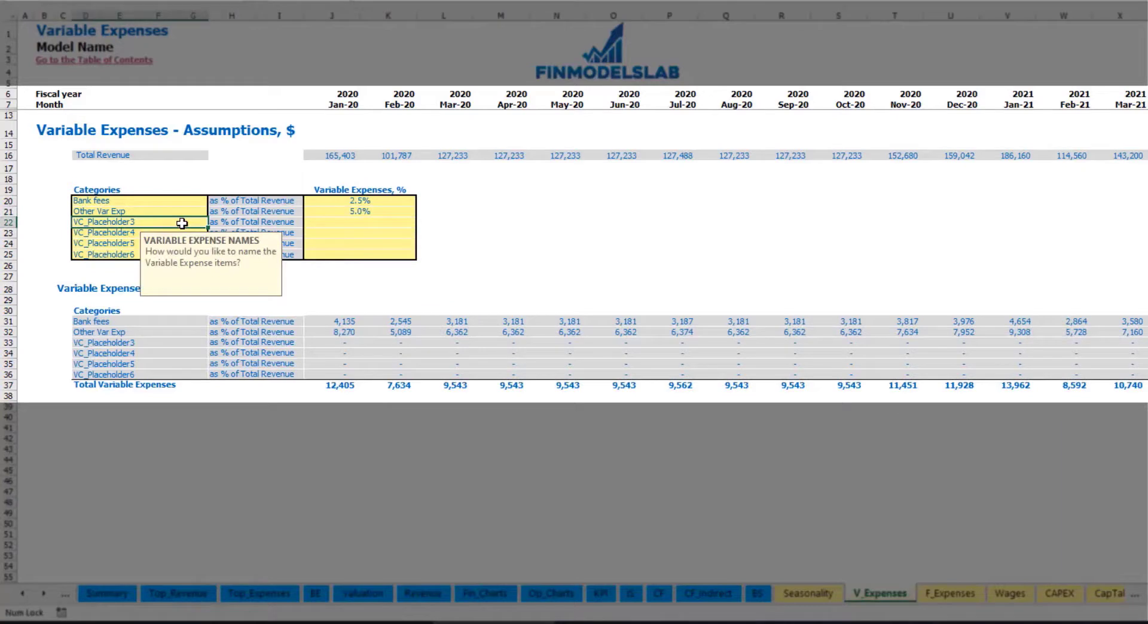
text(Direct Labor)
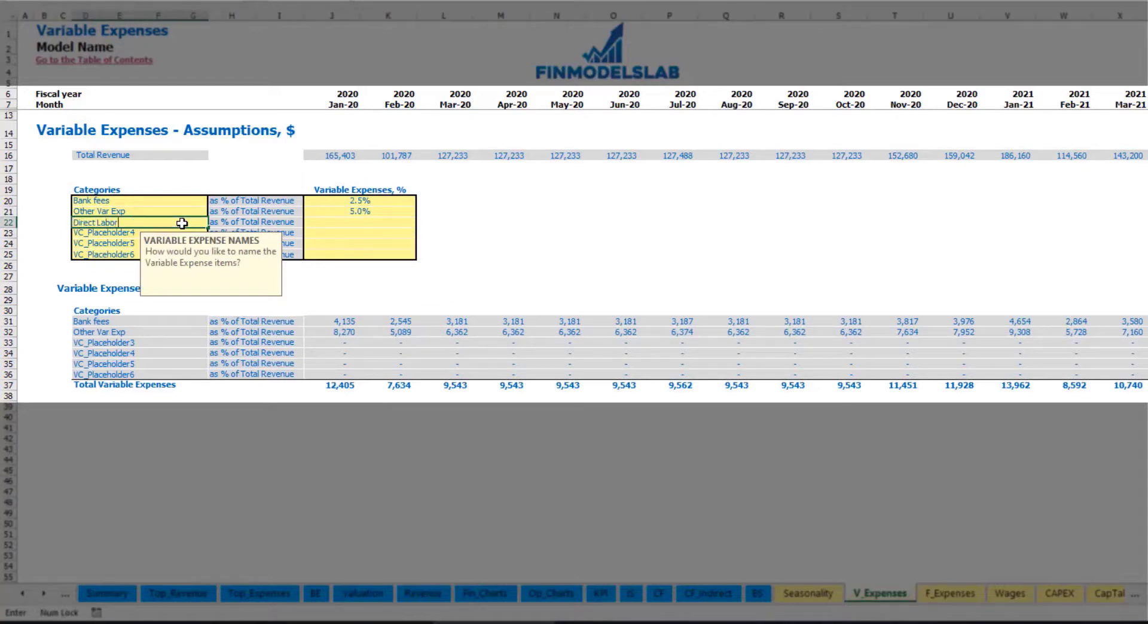
key(Return)
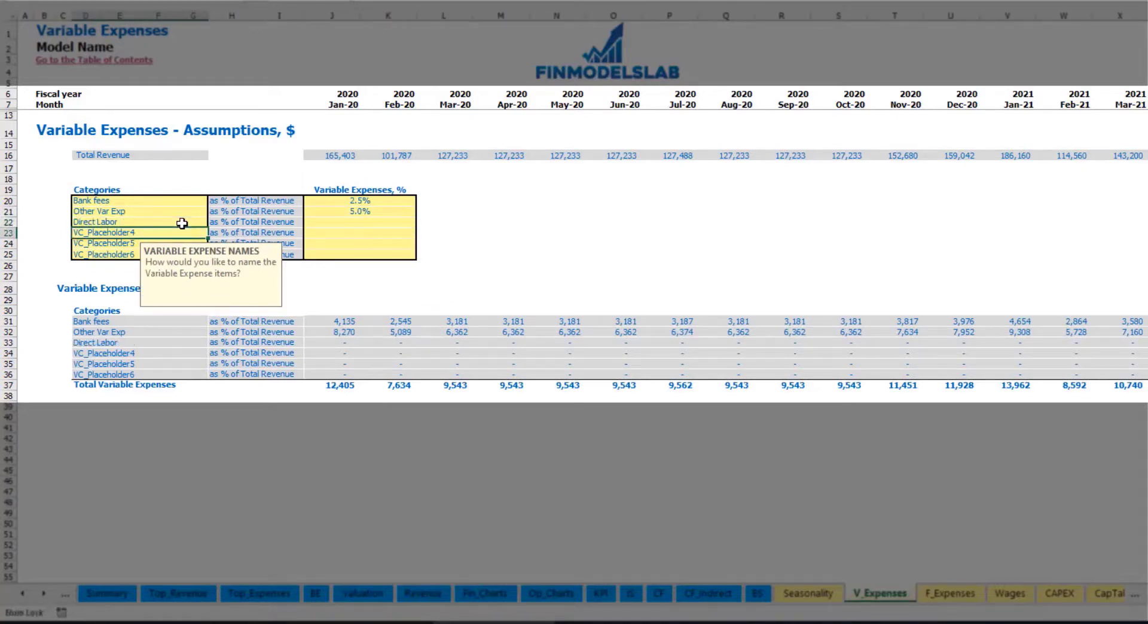
click(338, 224)
text(15)
key(Return)
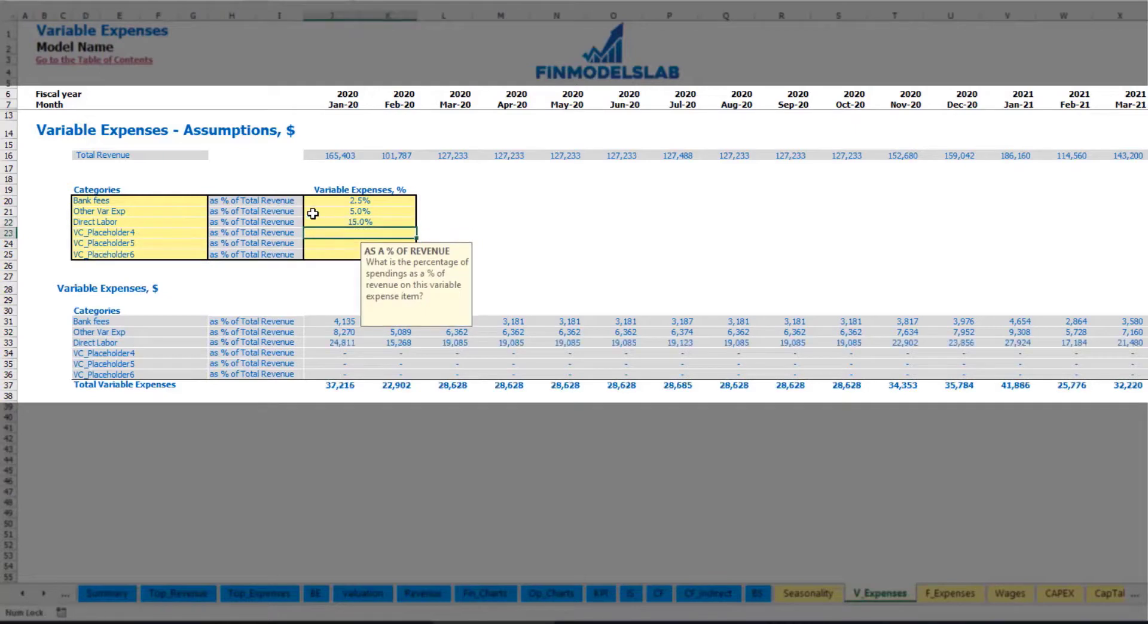
click(334, 320)
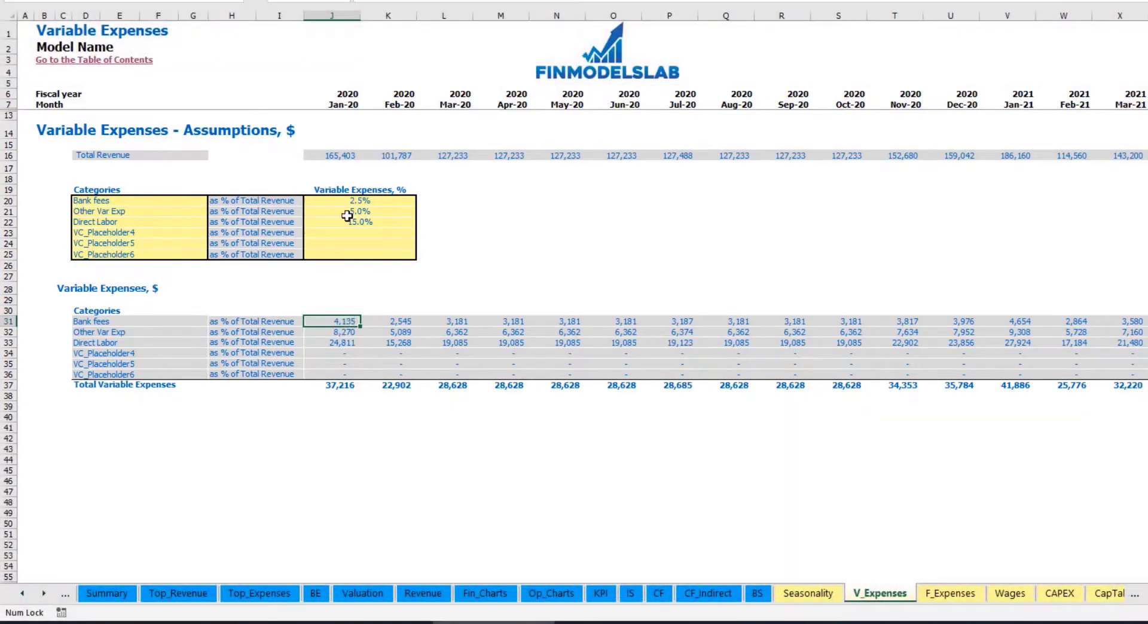
Expand Total Variable Expenses in the Income Statement and examine the variable expense categories and their monthly Bank fees
click(626, 592)
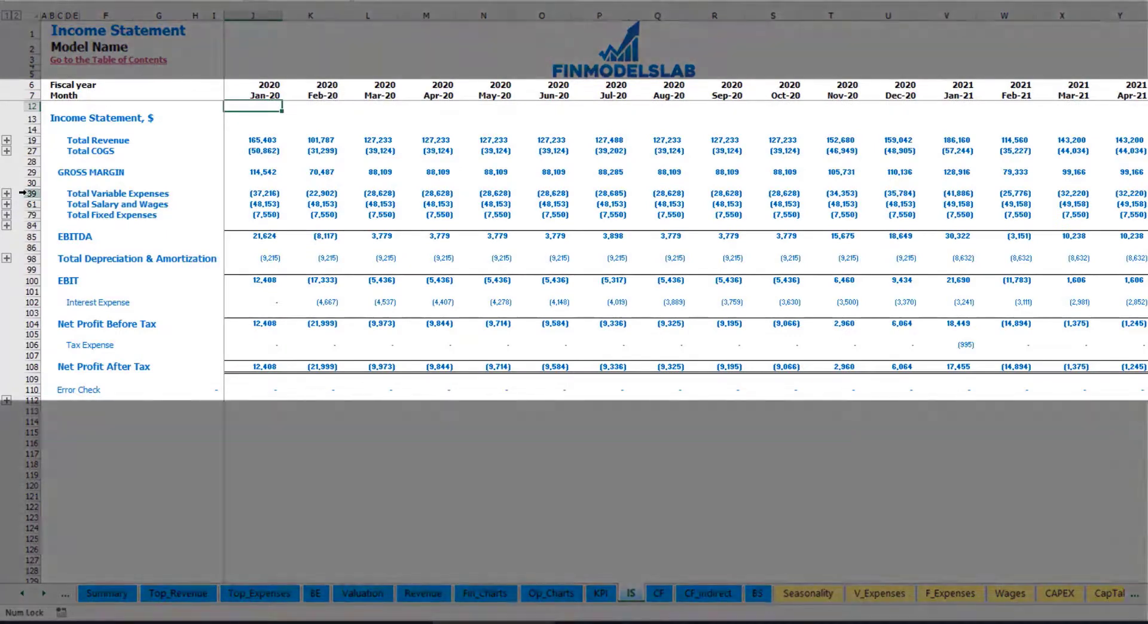
click(31, 193)
click(6, 194)
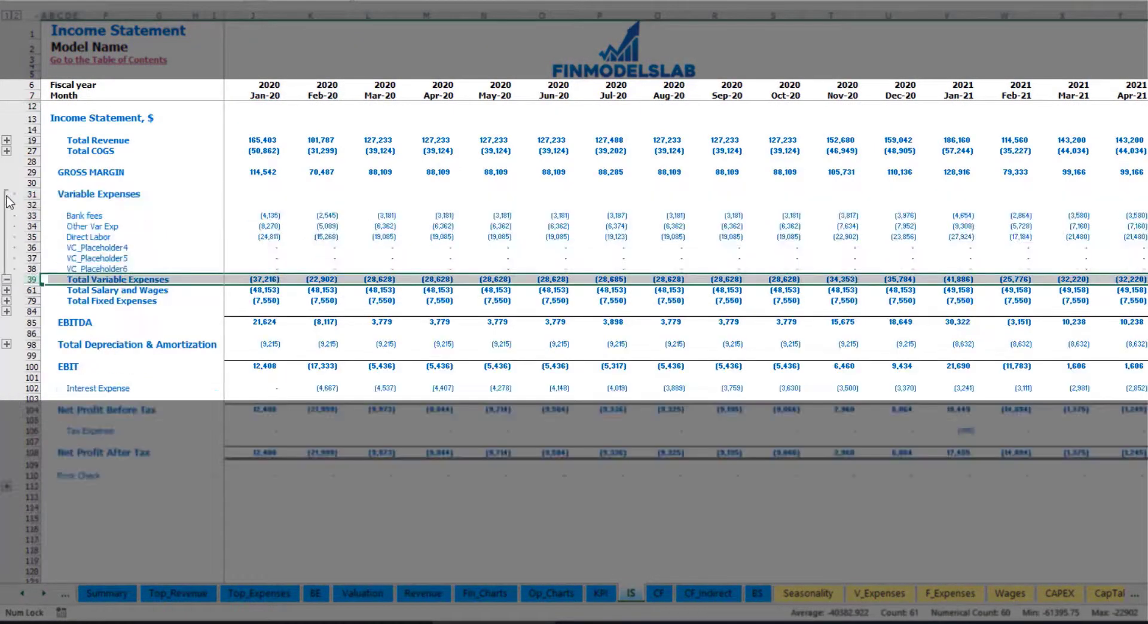
drag(31, 215, 42, 256)
click(278, 215)
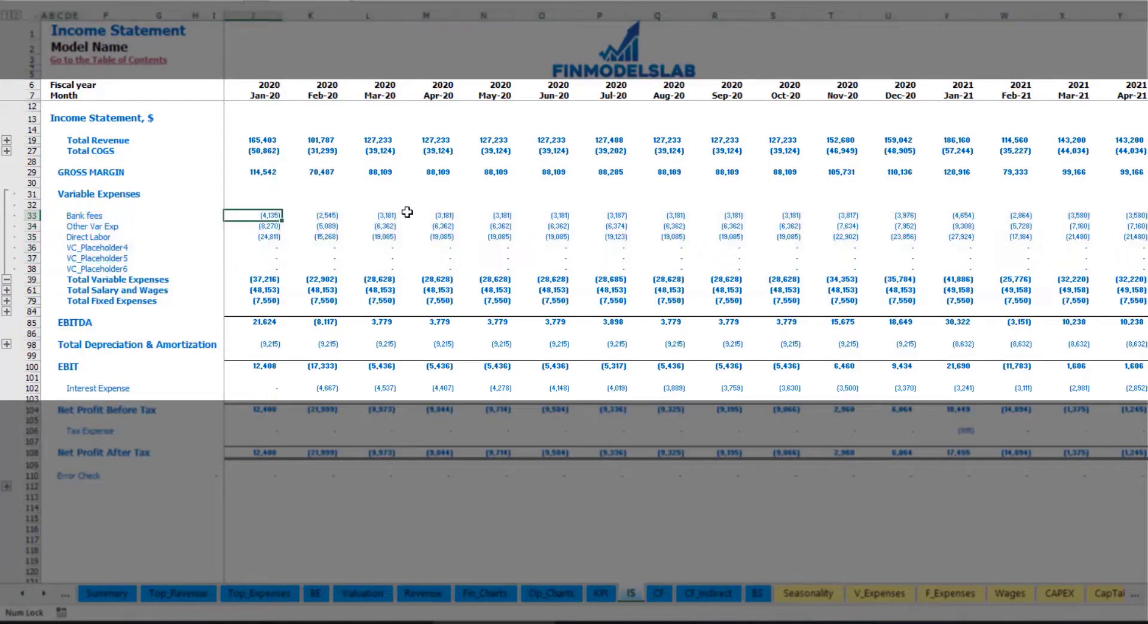
click(405, 215)
drag(72, 216, 71, 269)
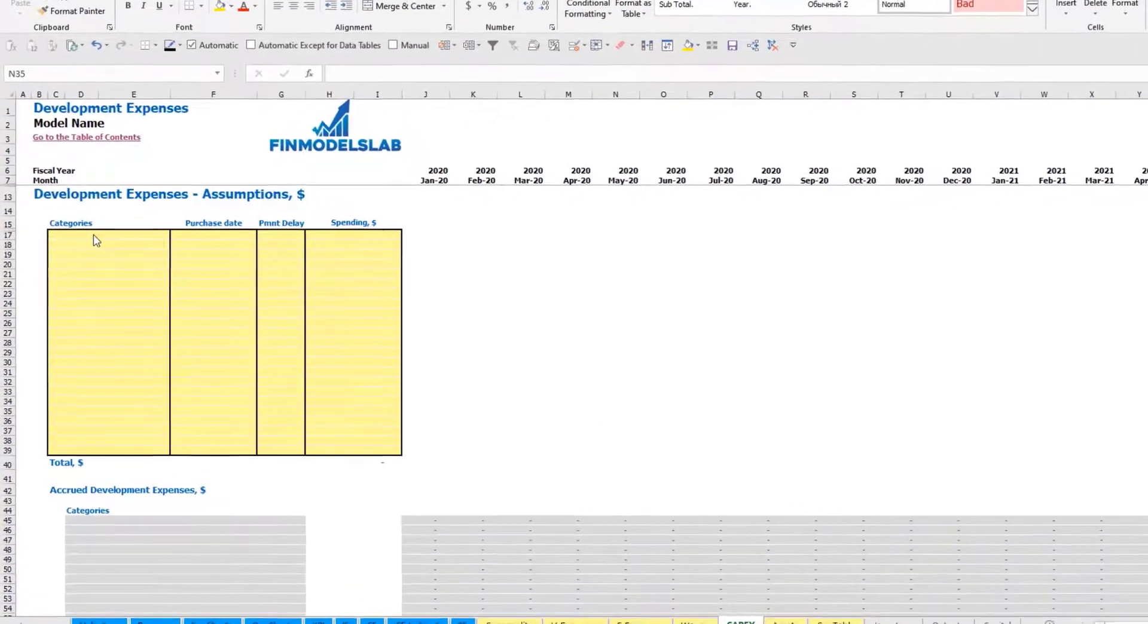
Name the first two development expense categories Kitchen and Other dev exp
click(90, 244)
text(Kitche)
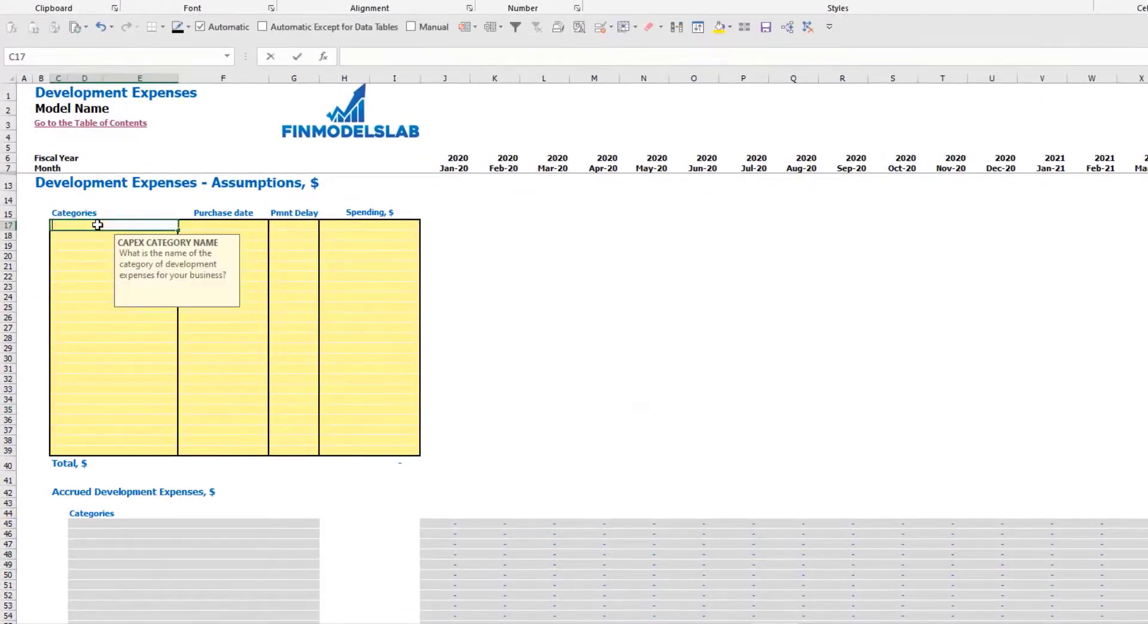
text(n)
key(Return)
text(Other dev exp)
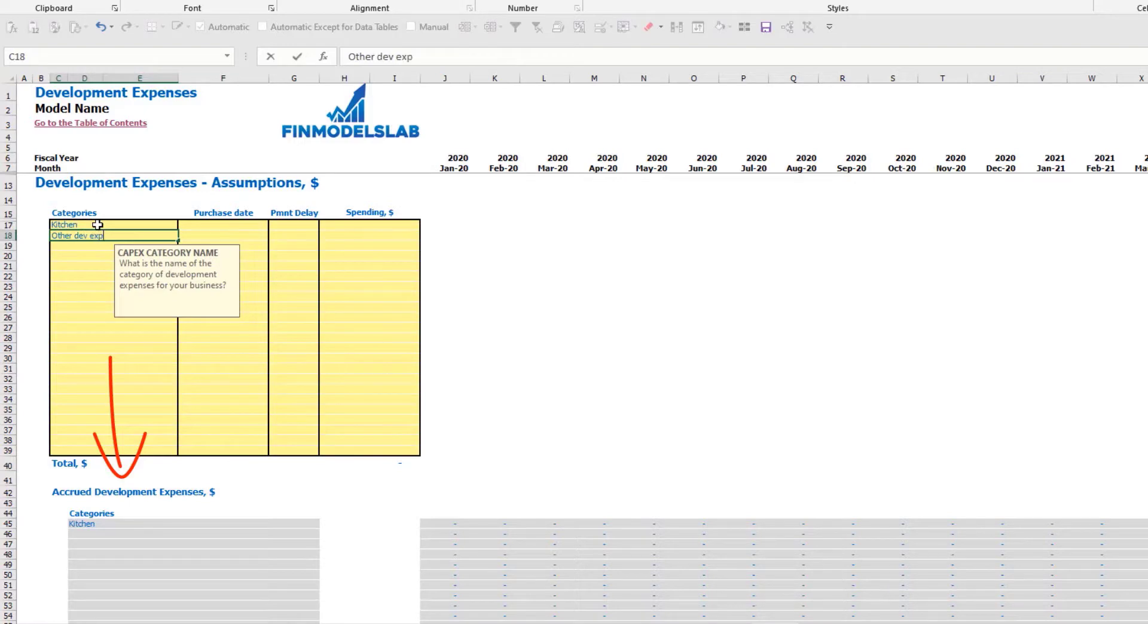
key(Return)
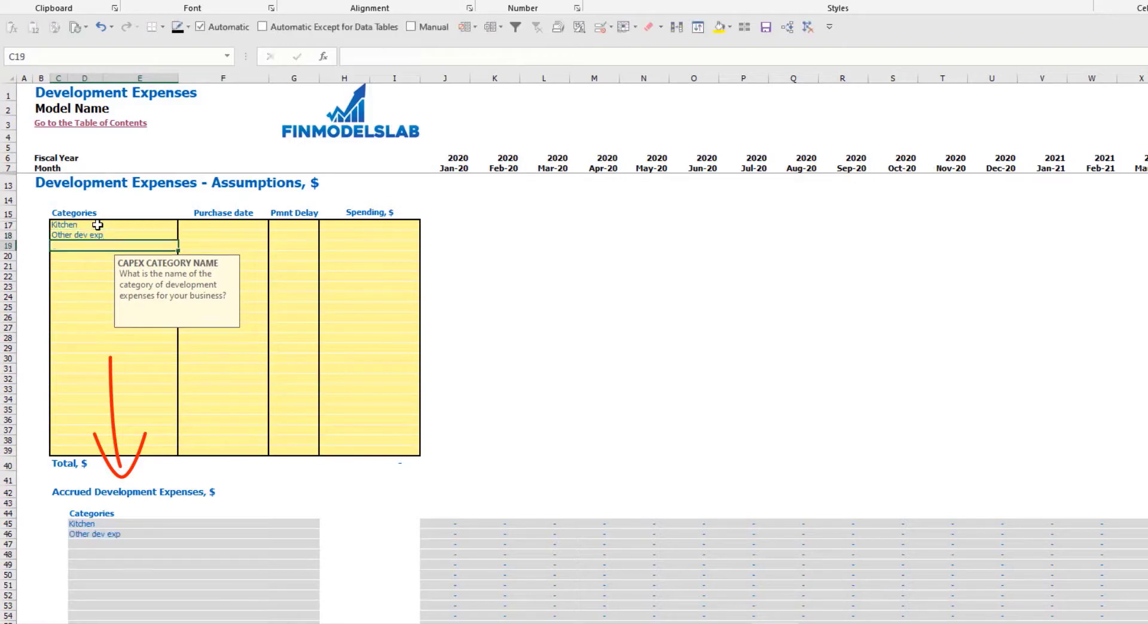
Set the purchase dates to Feb-20 for Kitchen and Mar-20 for Other dev exp
click(238, 227)
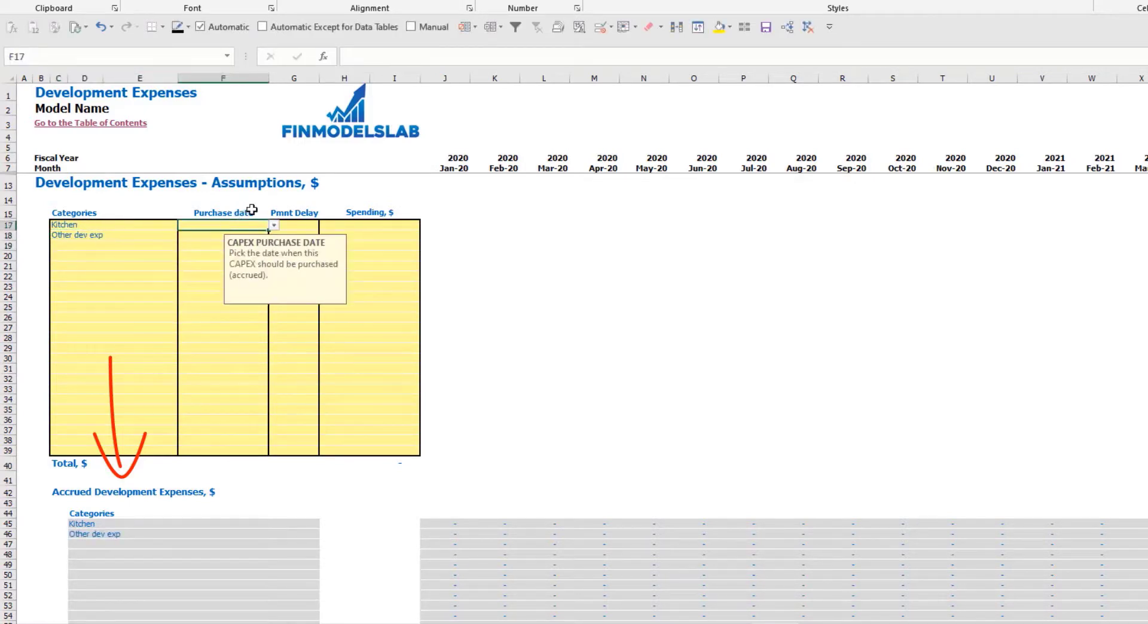
click(274, 226)
click(232, 239)
key(Return)
click(275, 240)
click(239, 266)
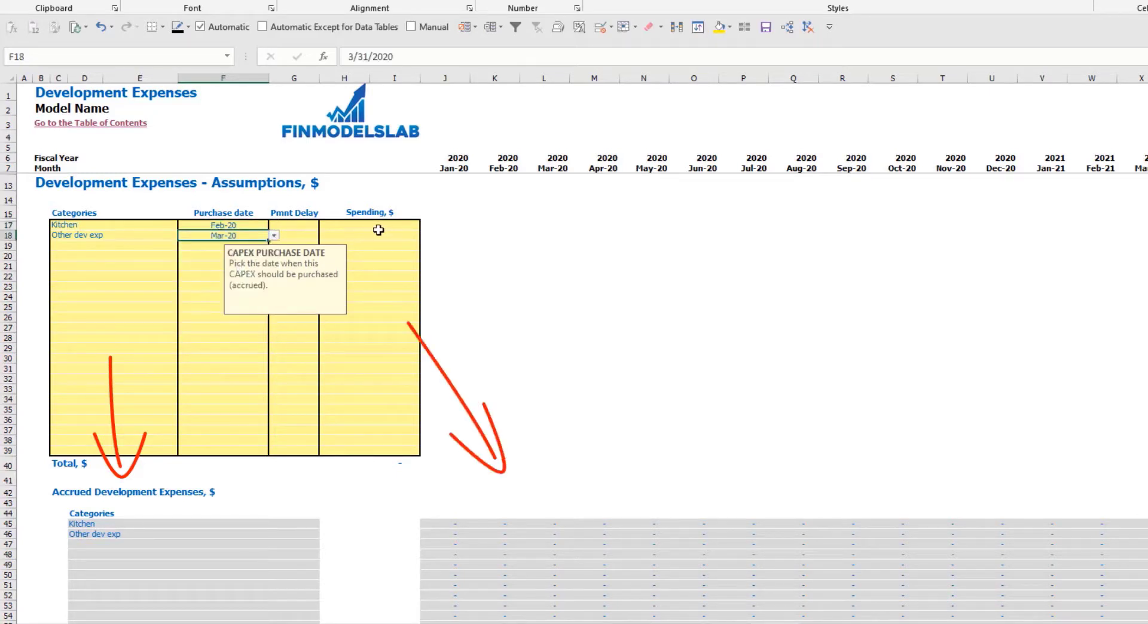
Enter spending of 50,000 for Kitchen and 10,000 for Other dev exp
click(374, 229)
text(50,0)
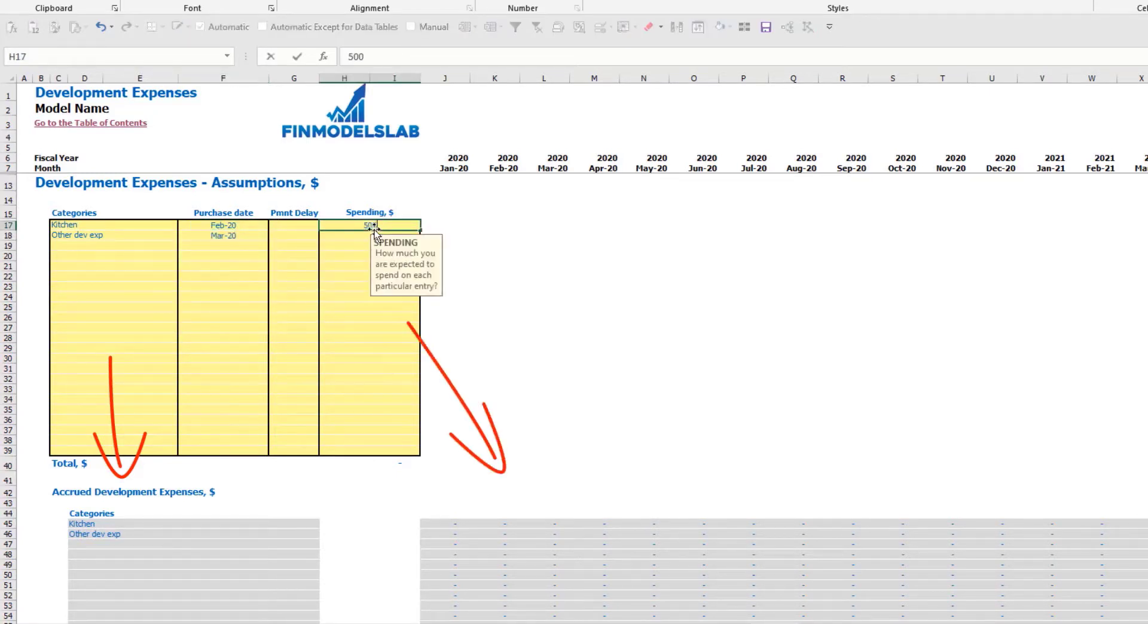
text(00)
key(Return)
text(1000)
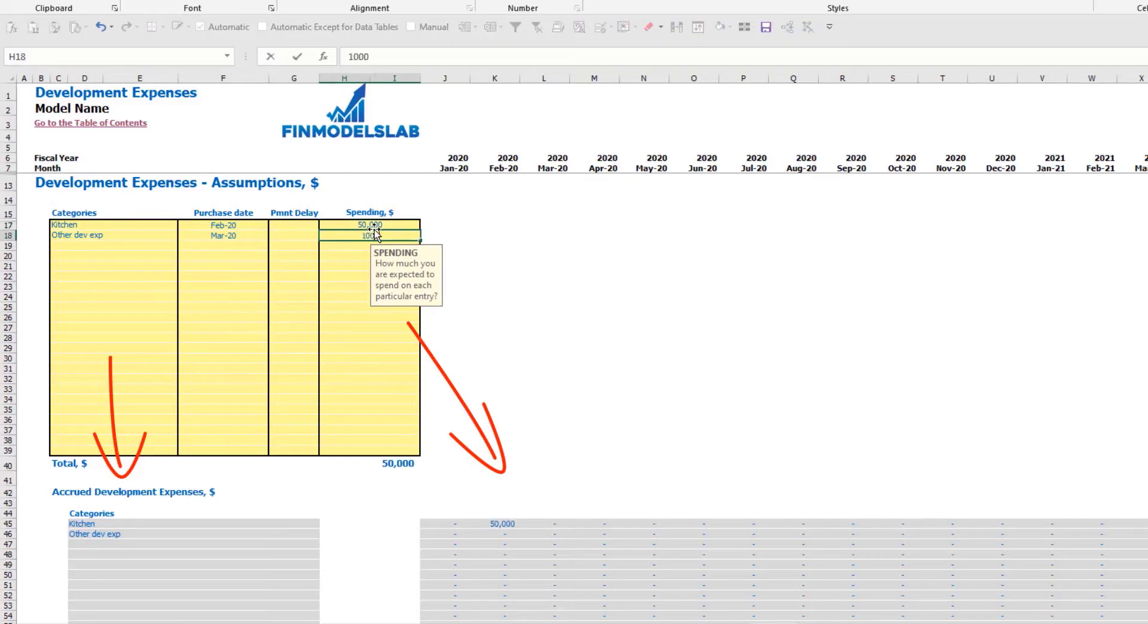
key(Return)
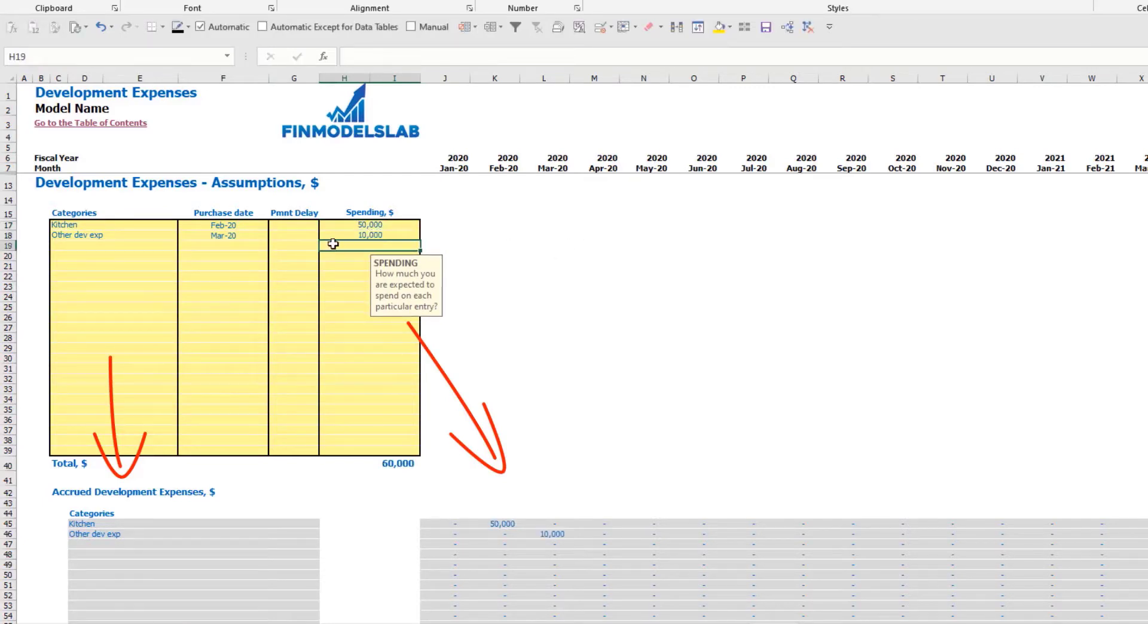
Set Kitchen's payment delay to 2M and check its payment month in the Paid Development Expenses schedule
click(298, 229)
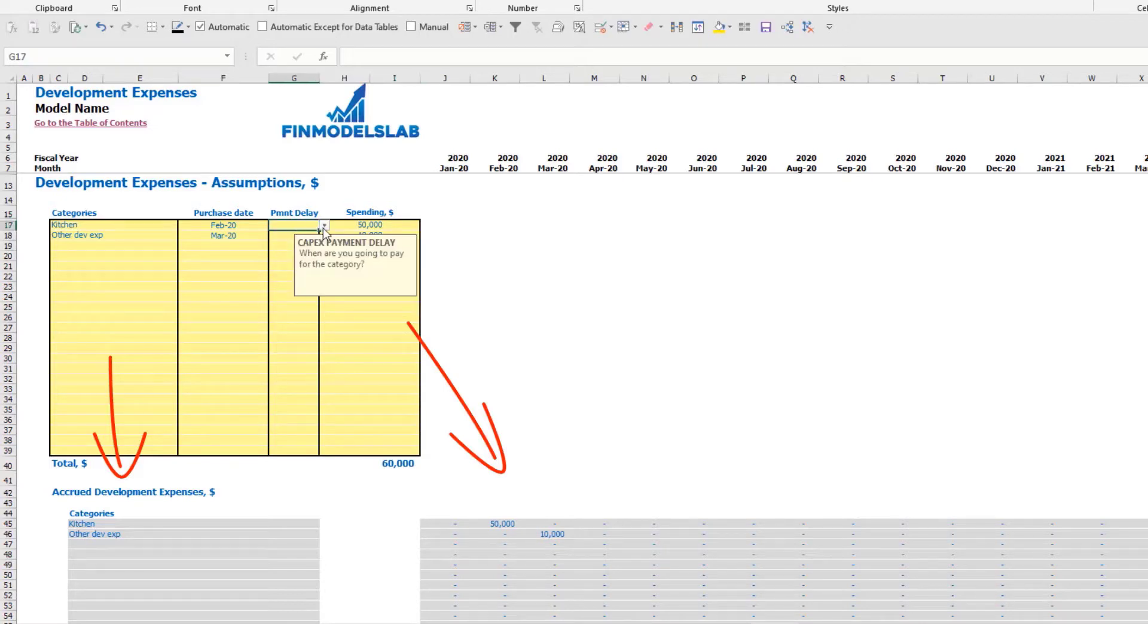
click(324, 224)
text(2)
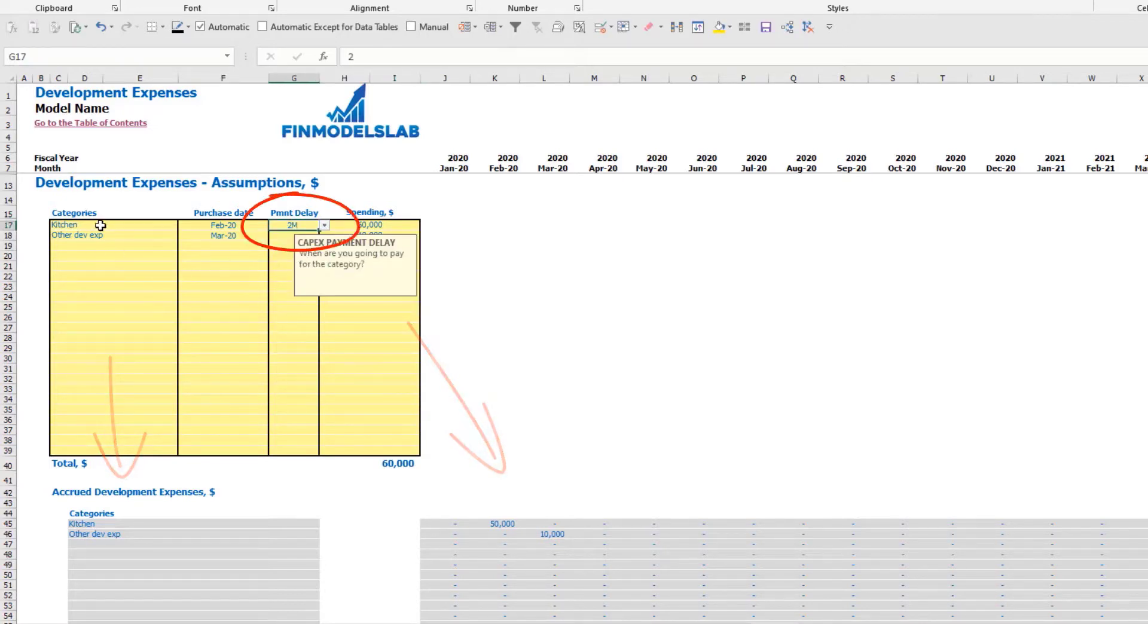
key(ctrl+Return)
scroll(547, 482, down, 10)
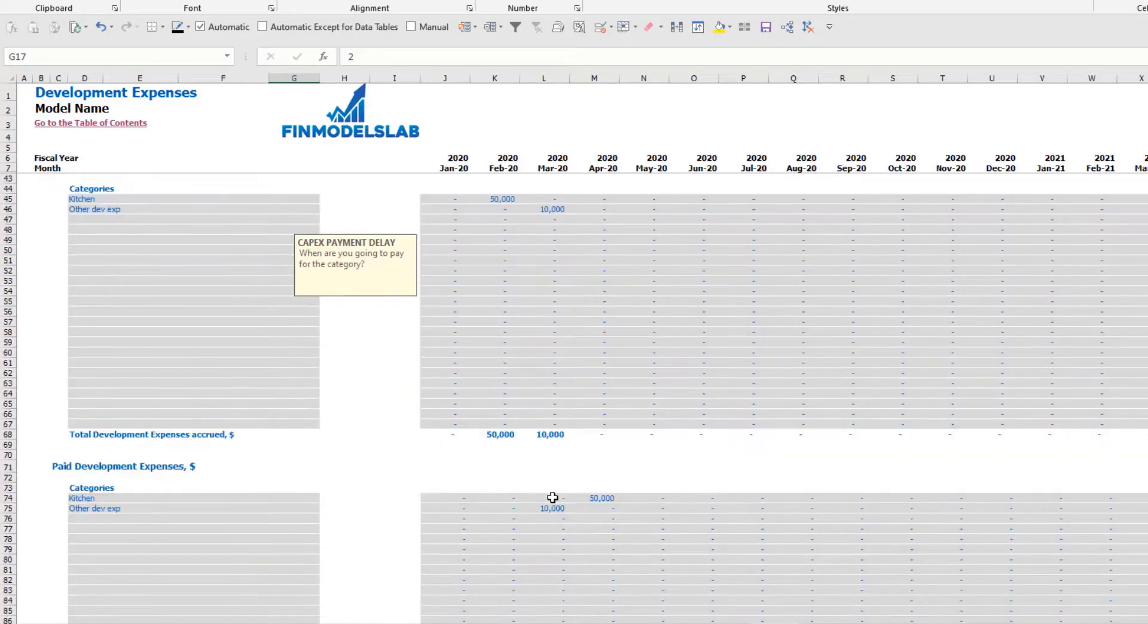
click(601, 497)
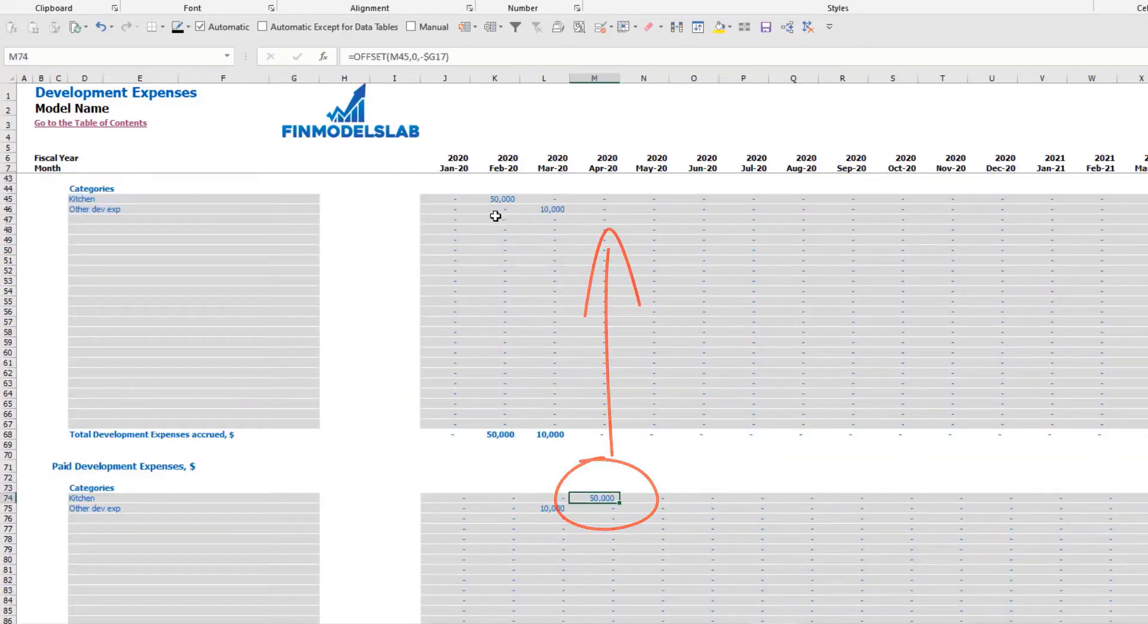
Set the payment delay of Other dev exp to 3M and check its payment month in the paid schedule
scroll(290, 295, up, 10)
click(302, 237)
click(324, 236)
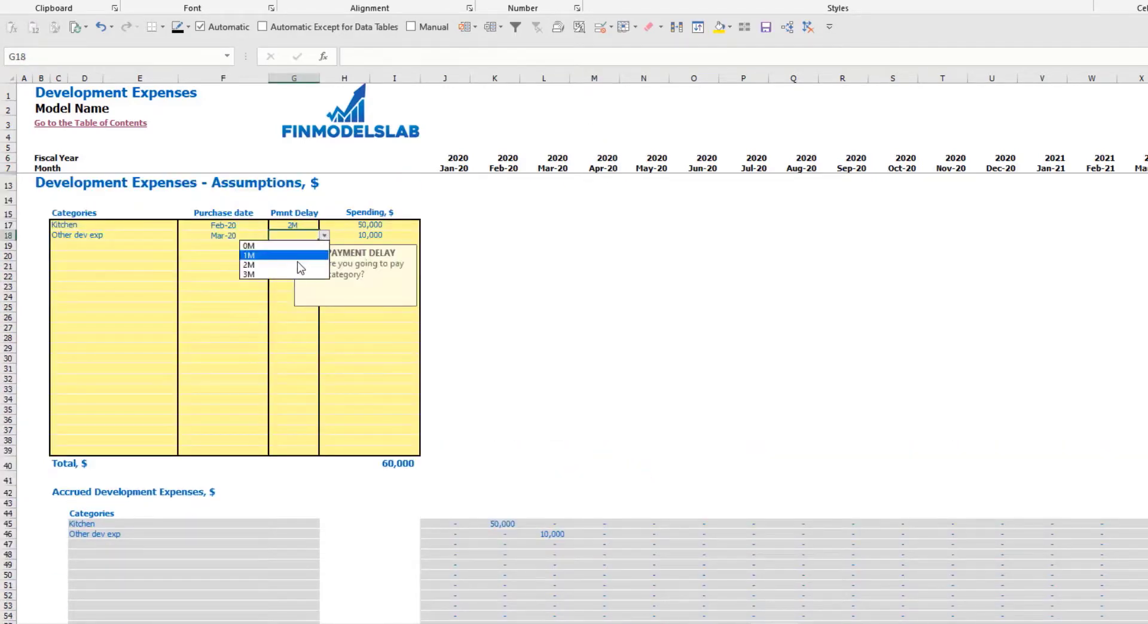
click(257, 272)
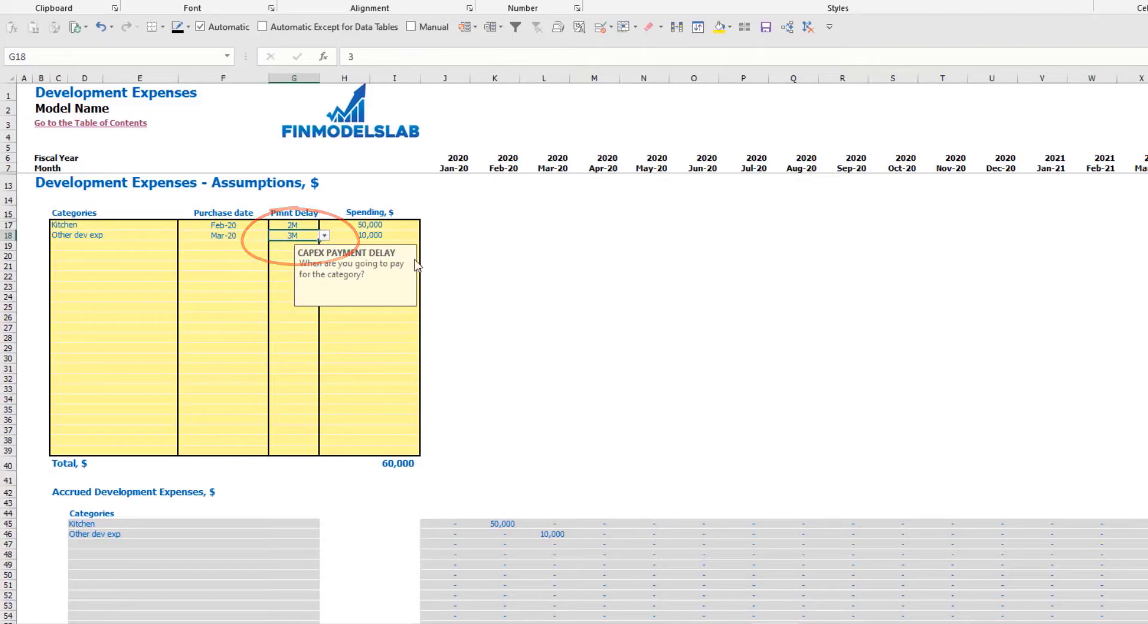
scroll(585, 399, down, 10)
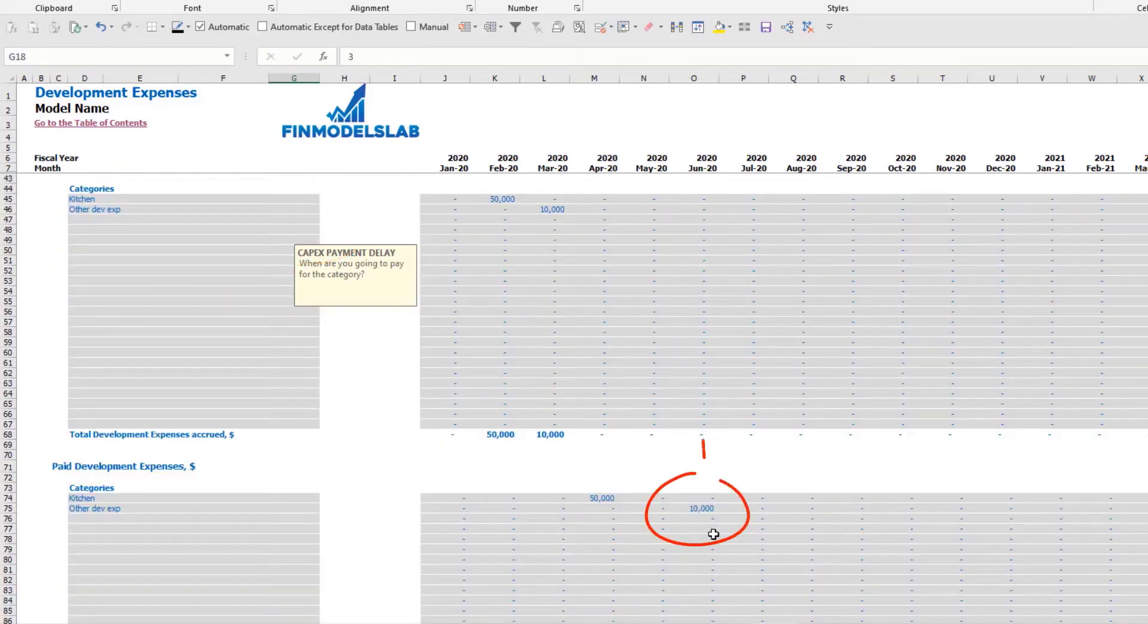
click(699, 518)
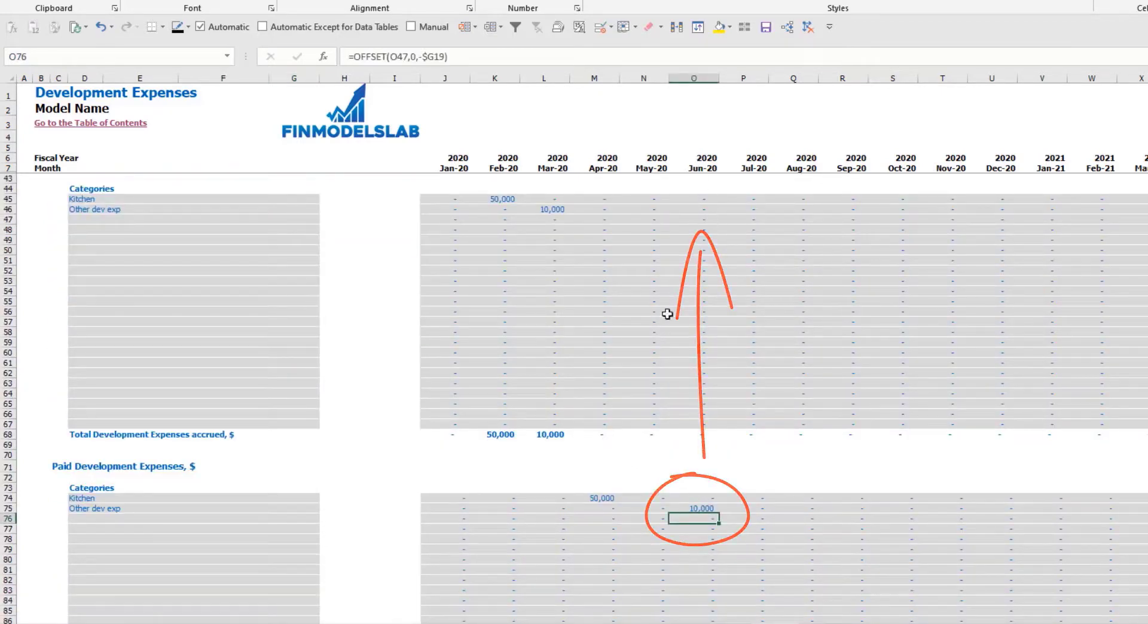
Examine Development CAPEX on the Book Assets sheet, including its monthly depreciation, closing net book value and the placeholder categories
scroll(430, 351, up, 10)
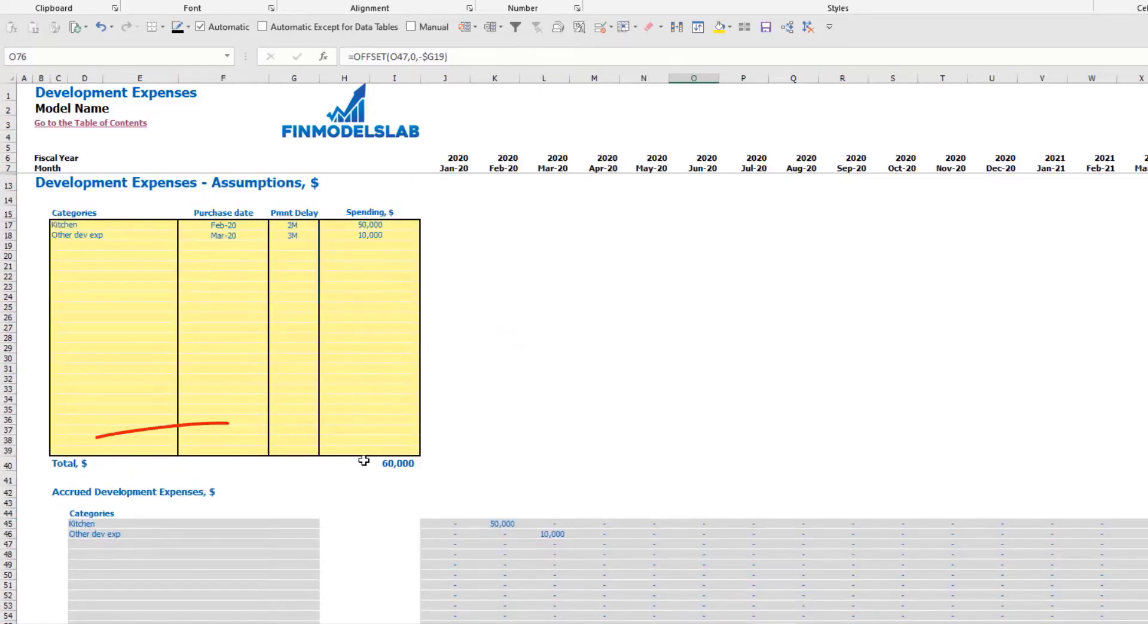
click(328, 465)
key(ctrl+Page_Down)
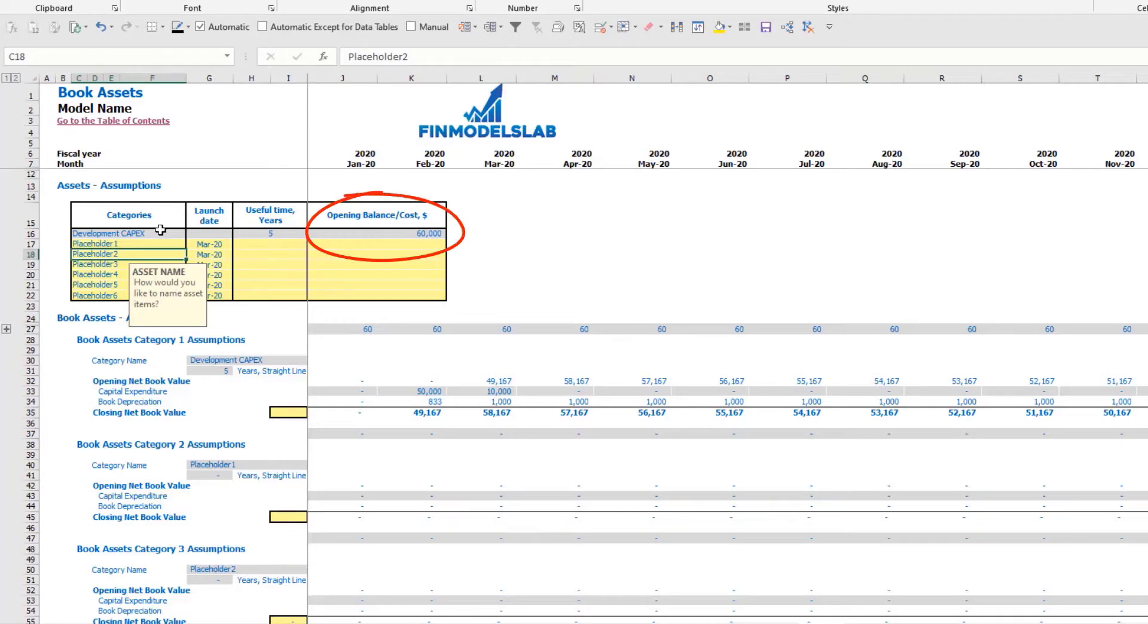
drag(162, 233, 392, 236)
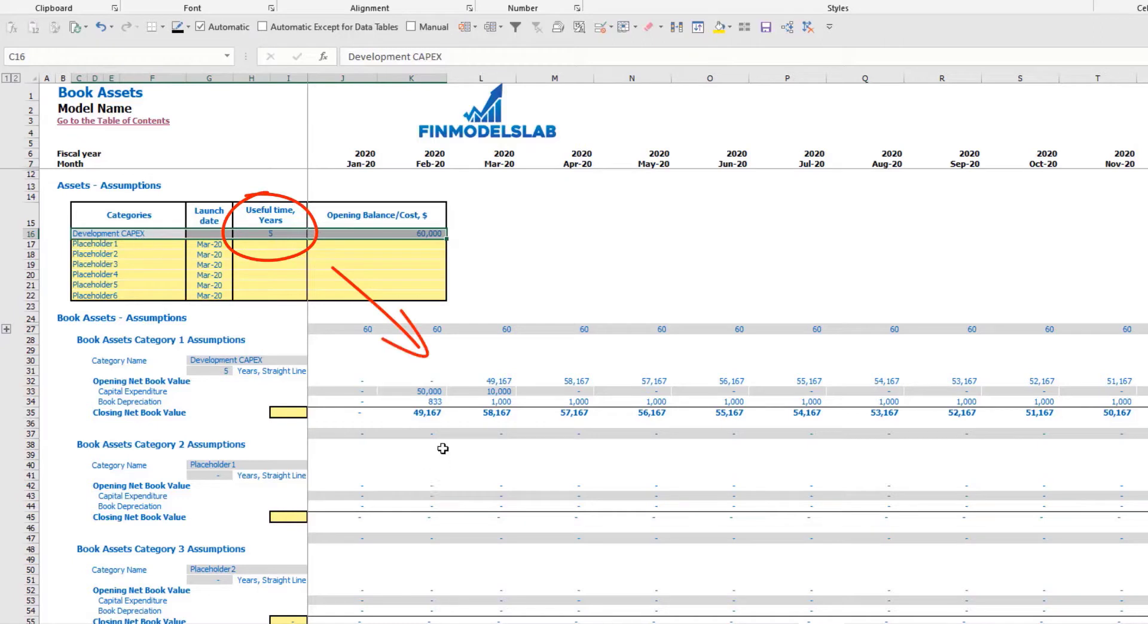
drag(418, 402, 743, 400)
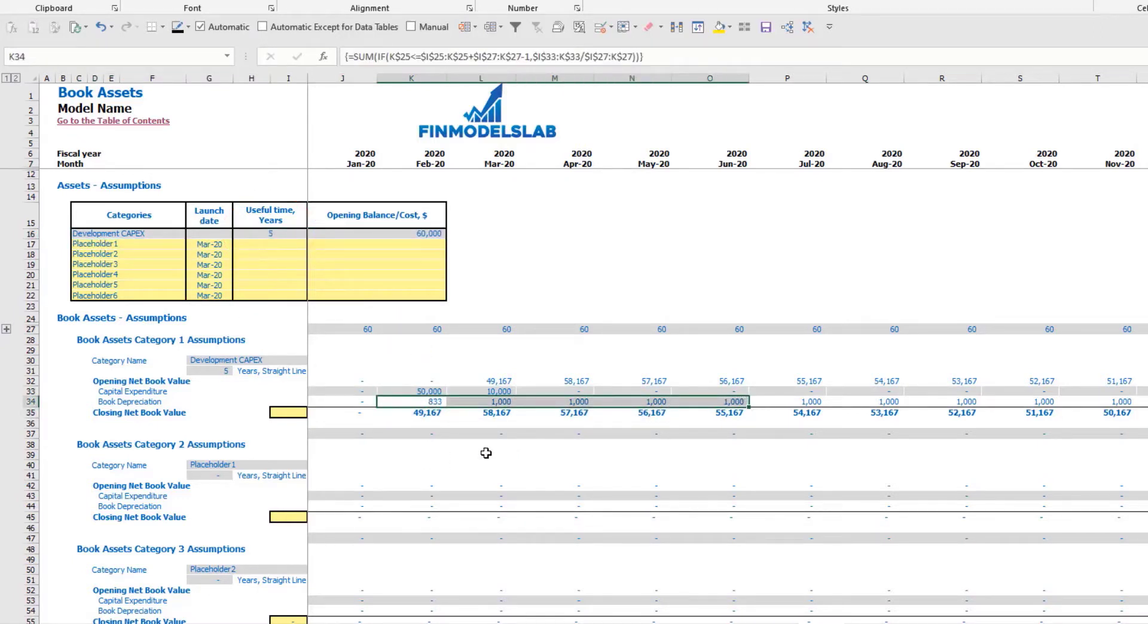
drag(419, 412, 725, 413)
drag(132, 249, 134, 291)
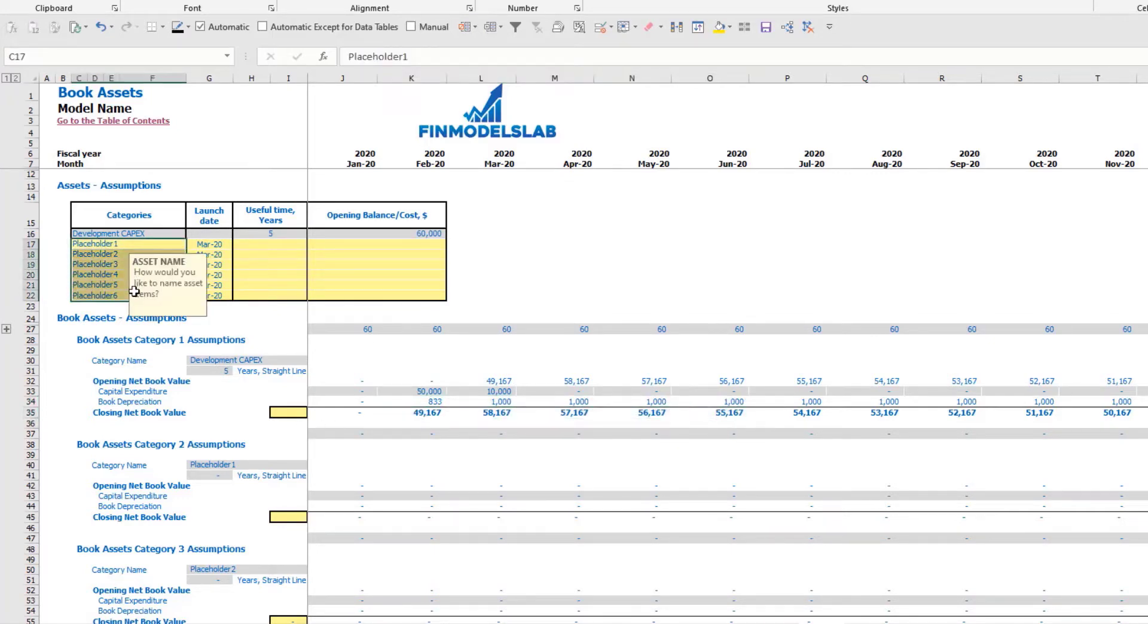
Rename the first placeholder asset as Other CAPEX and set its launch date to Jun-20
click(103, 244)
text(Other CAPE)
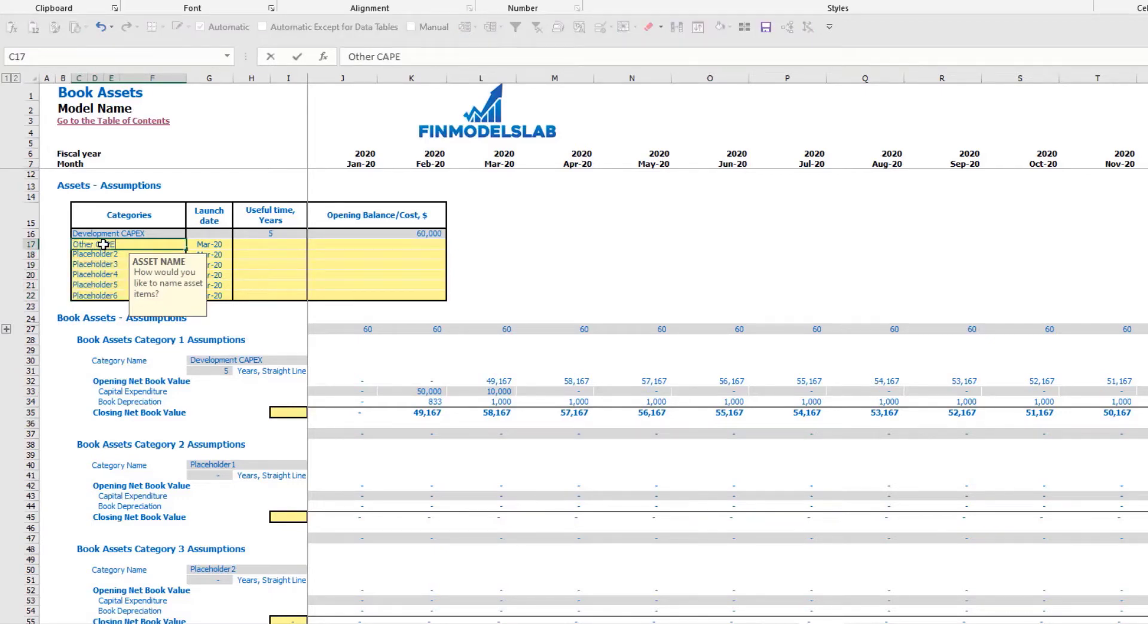
text(X)
key(Tab)
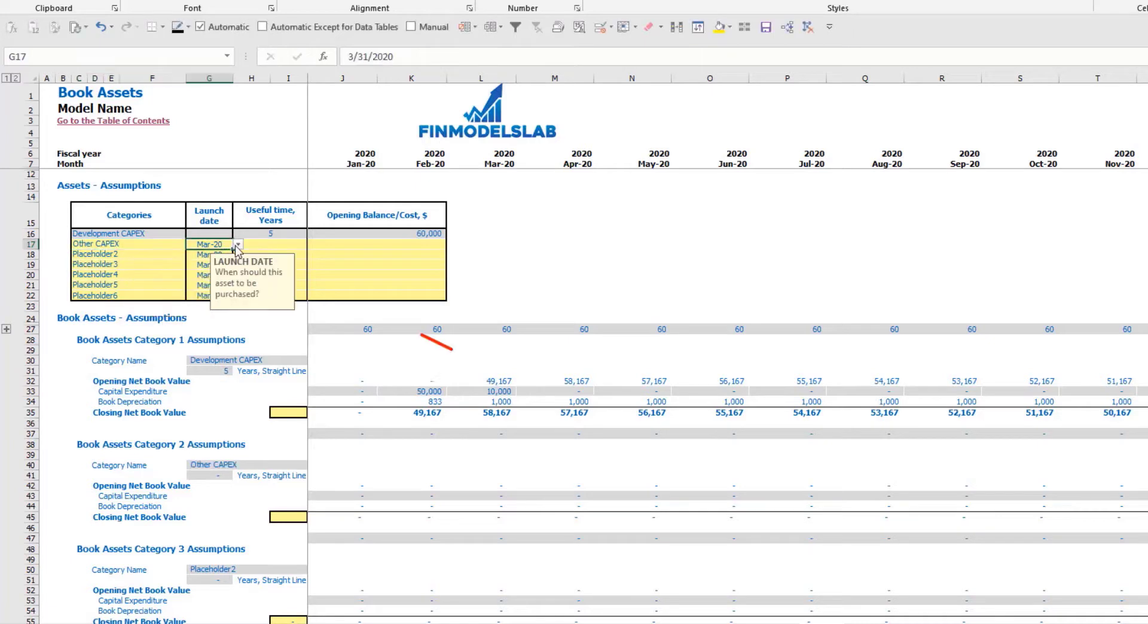
click(238, 244)
click(219, 283)
Give Other CAPEX a useful time of 3 years and an opening balance/cost of 5,000
click(286, 245)
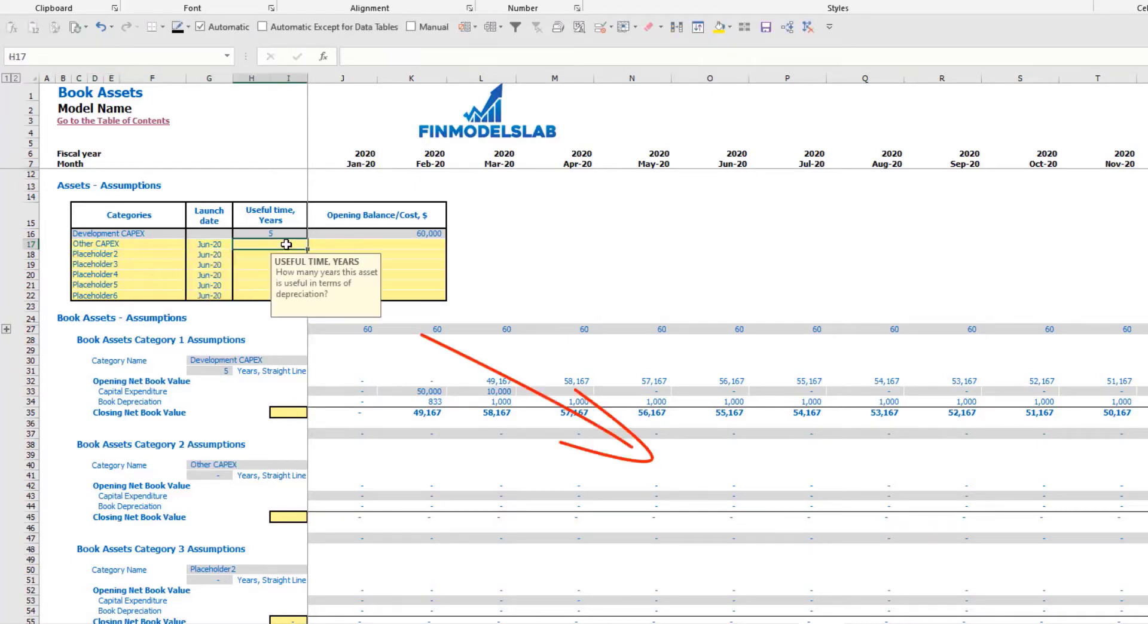
text(3)
key(Return)
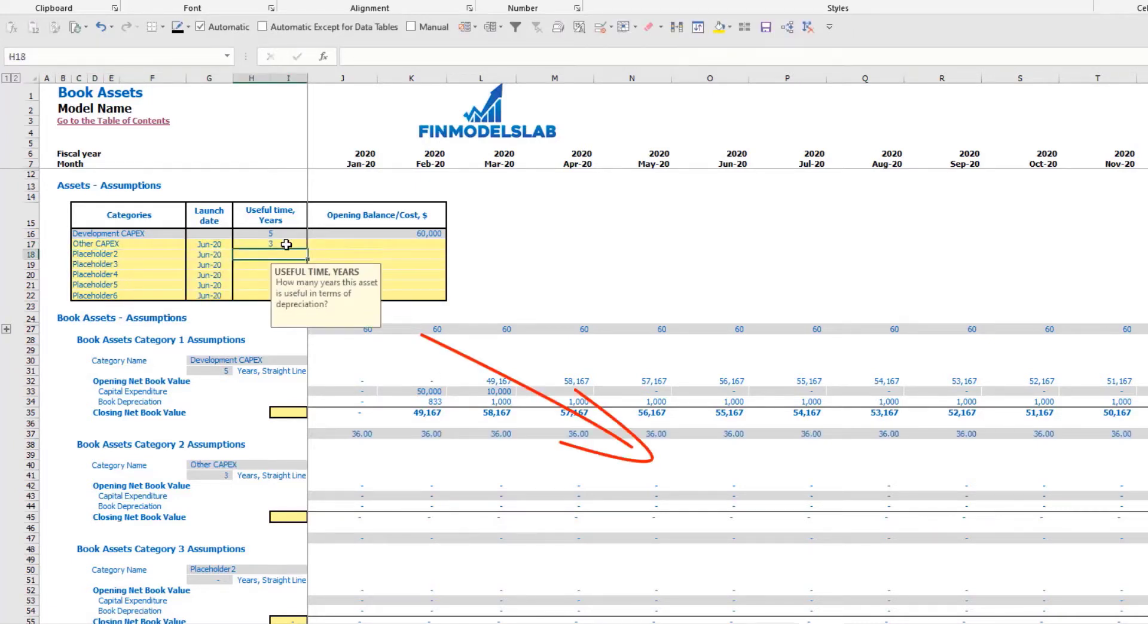
click(366, 241)
text(5,0)
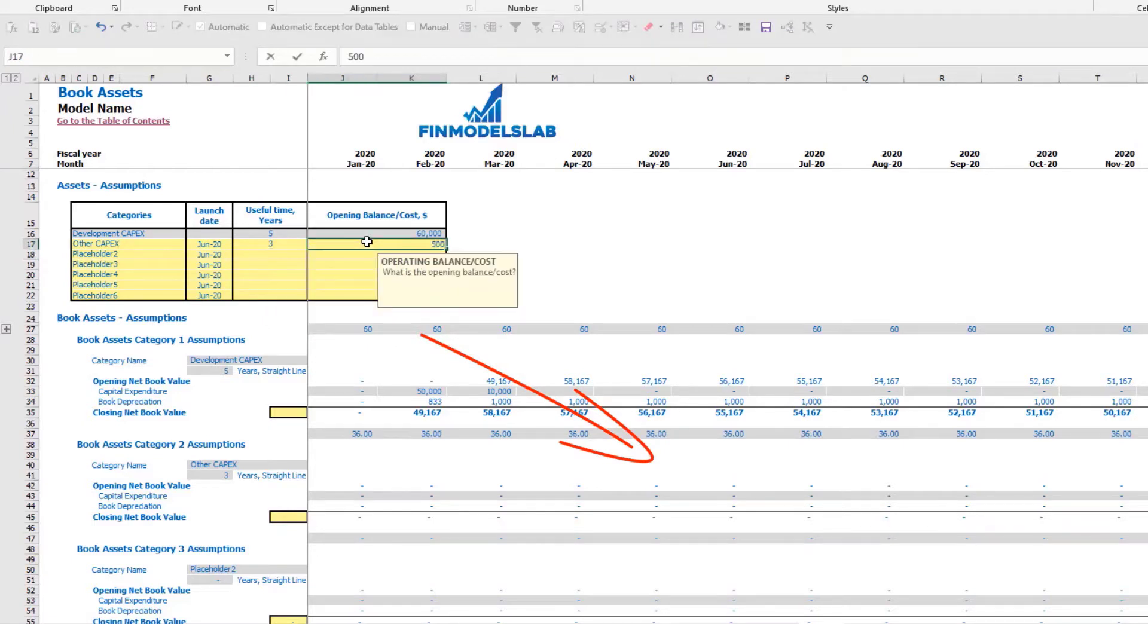
text(00)
key(Return)
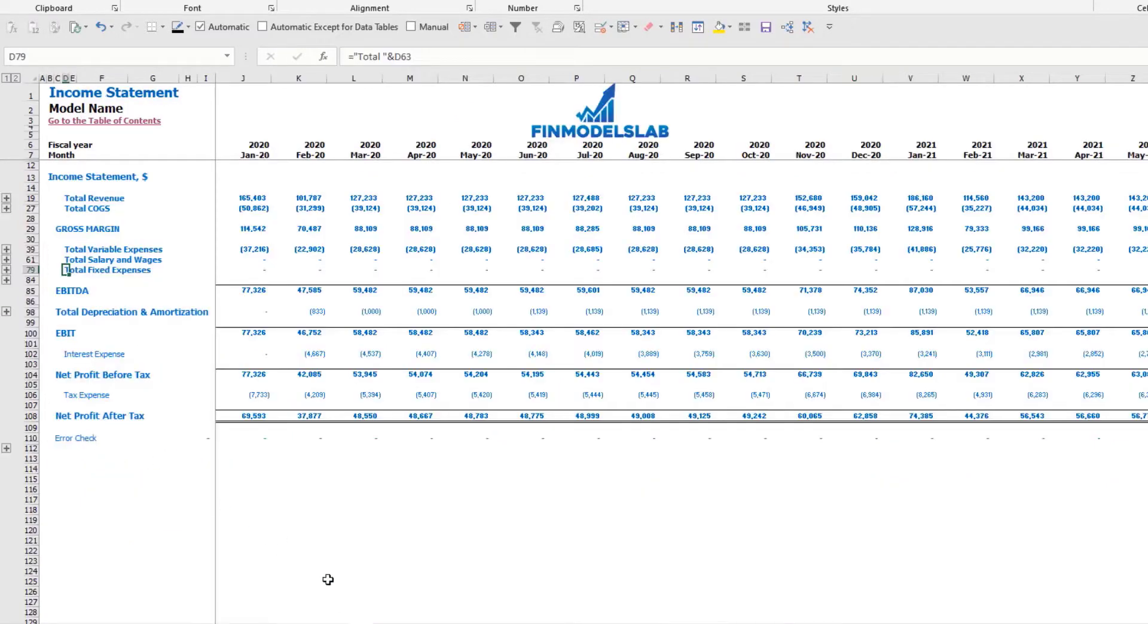
Examine depreciation in the Income Statement, fixed assets capital expenditure in the Cash Flow Statement and non-current asset rows in the Balance Sheet
click(29, 311)
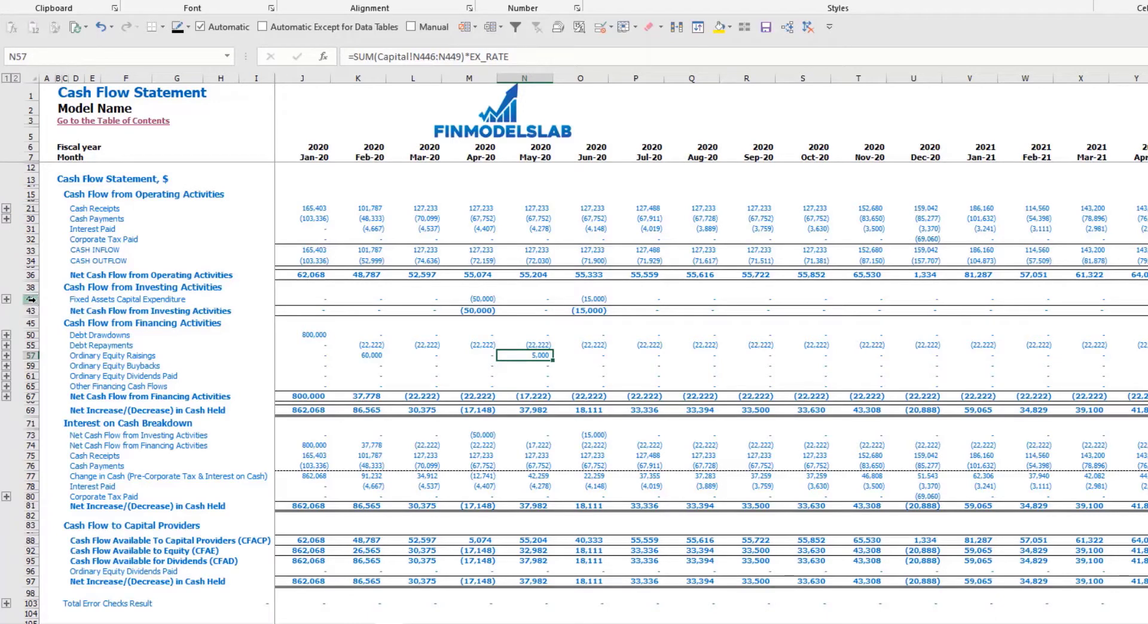
click(31, 299)
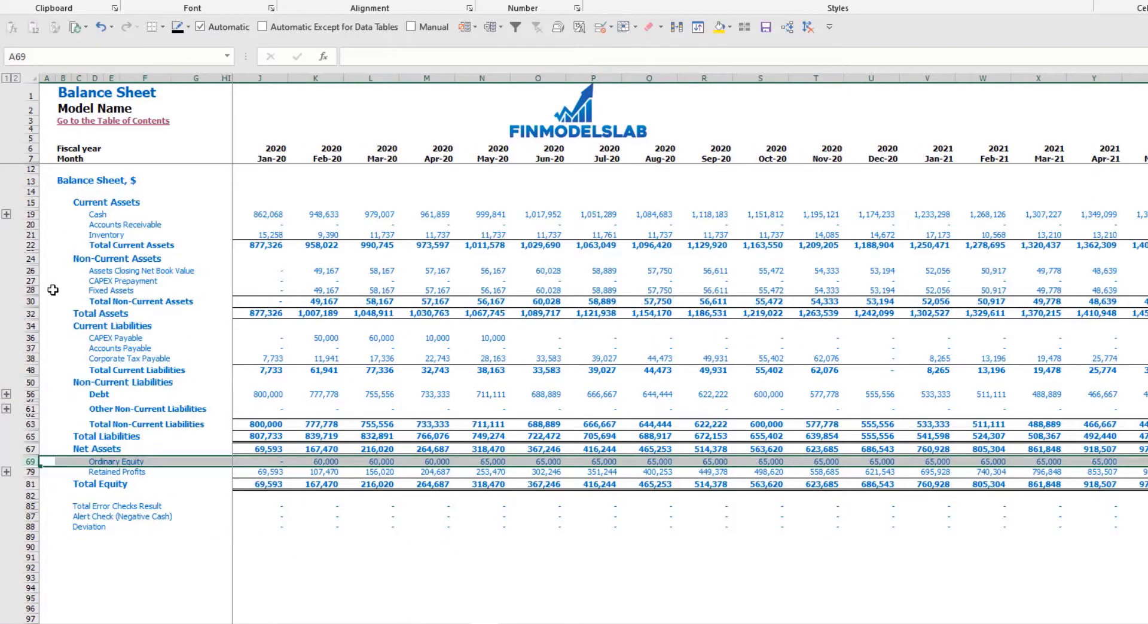
click(30, 290)
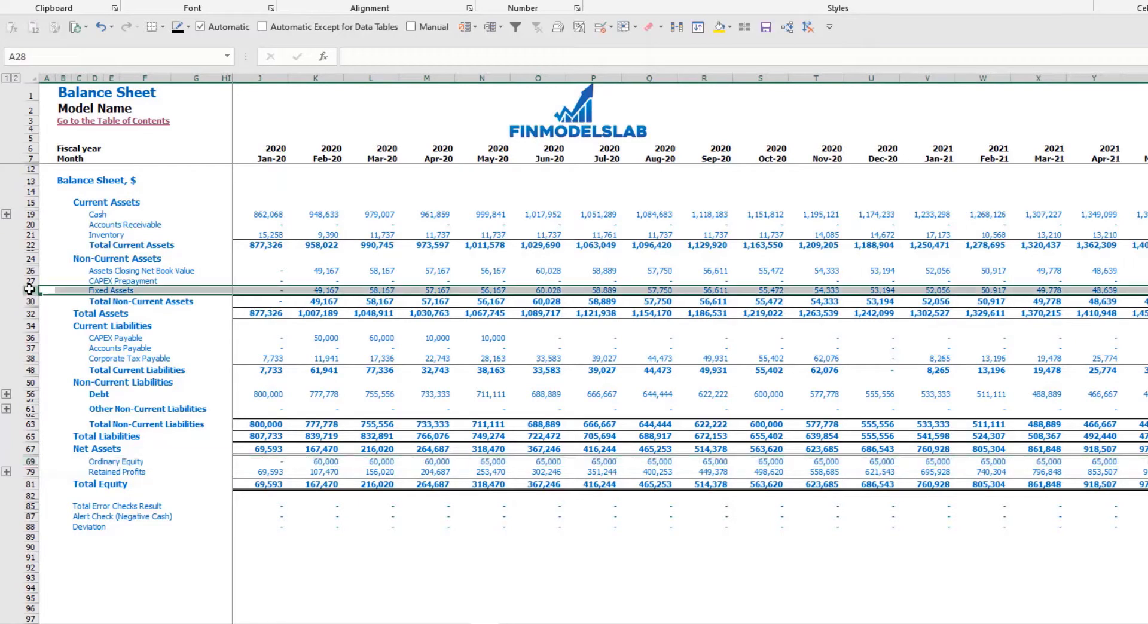
click(30, 270)
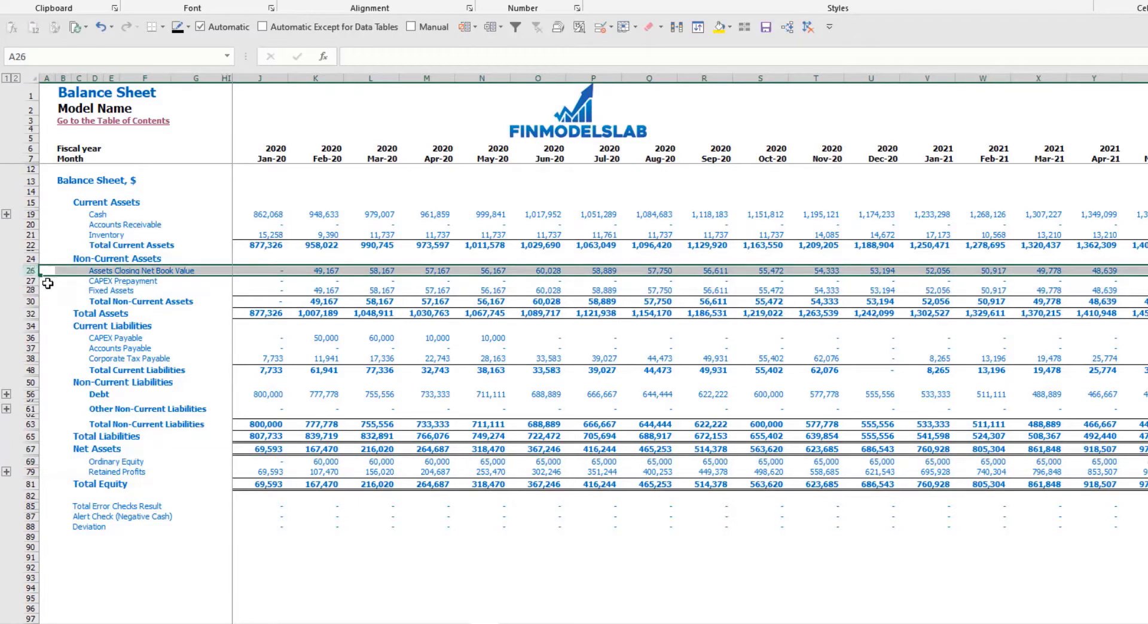
click(28, 280)
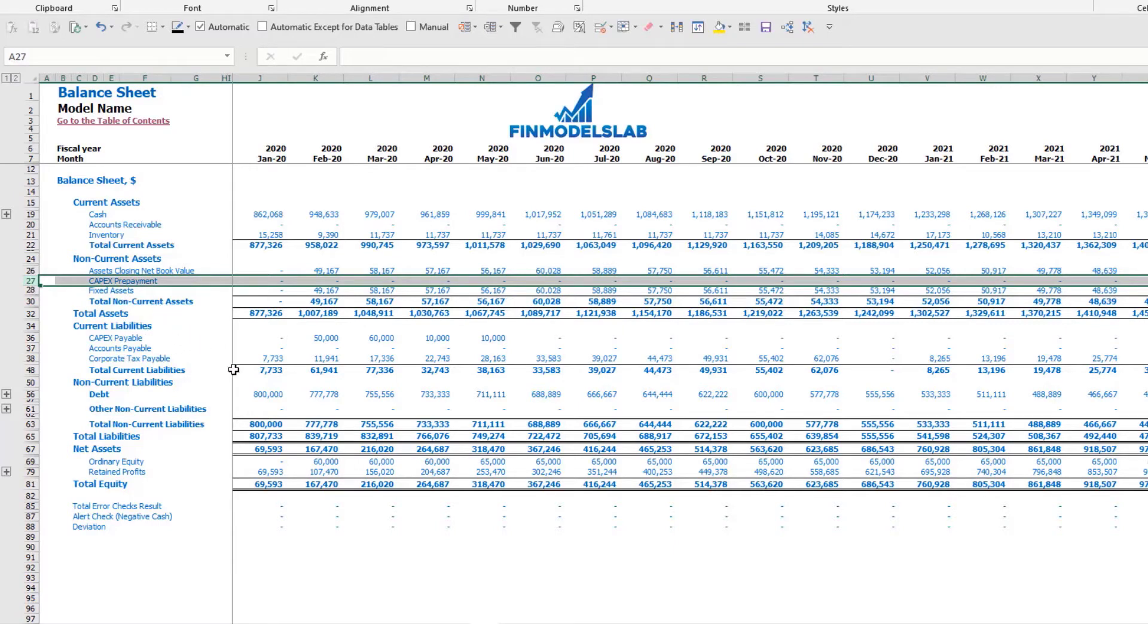
Examine CAPEX Payable in the Balance Sheet and relate it to the Kitchen and Other dev exp payment delays in Development Expenses
click(44, 339)
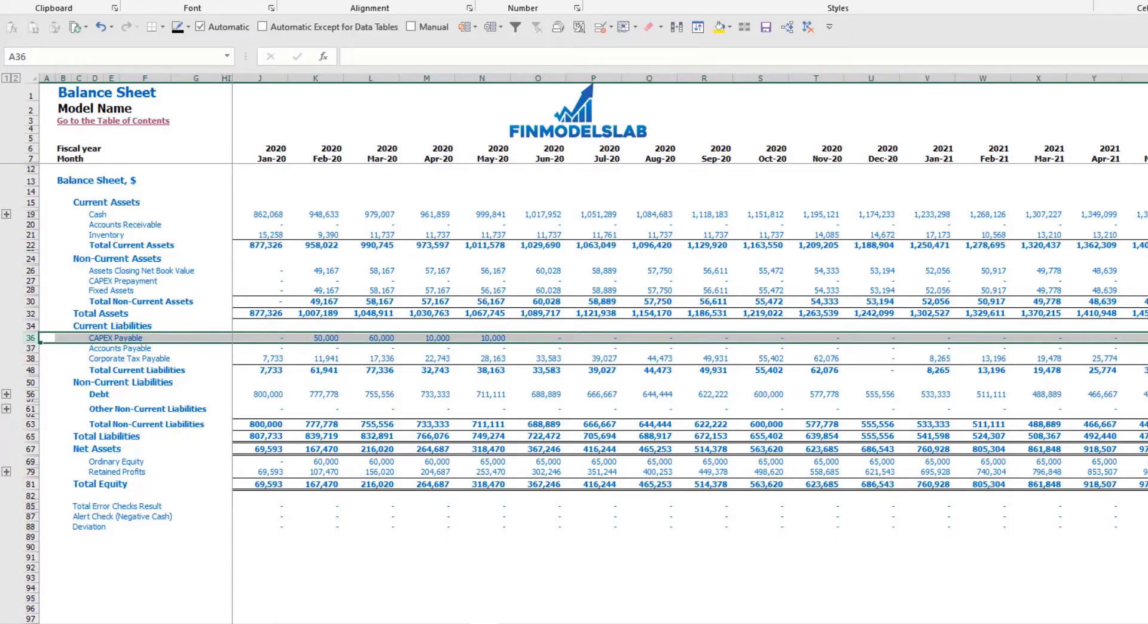
click(574, 622)
click(304, 226)
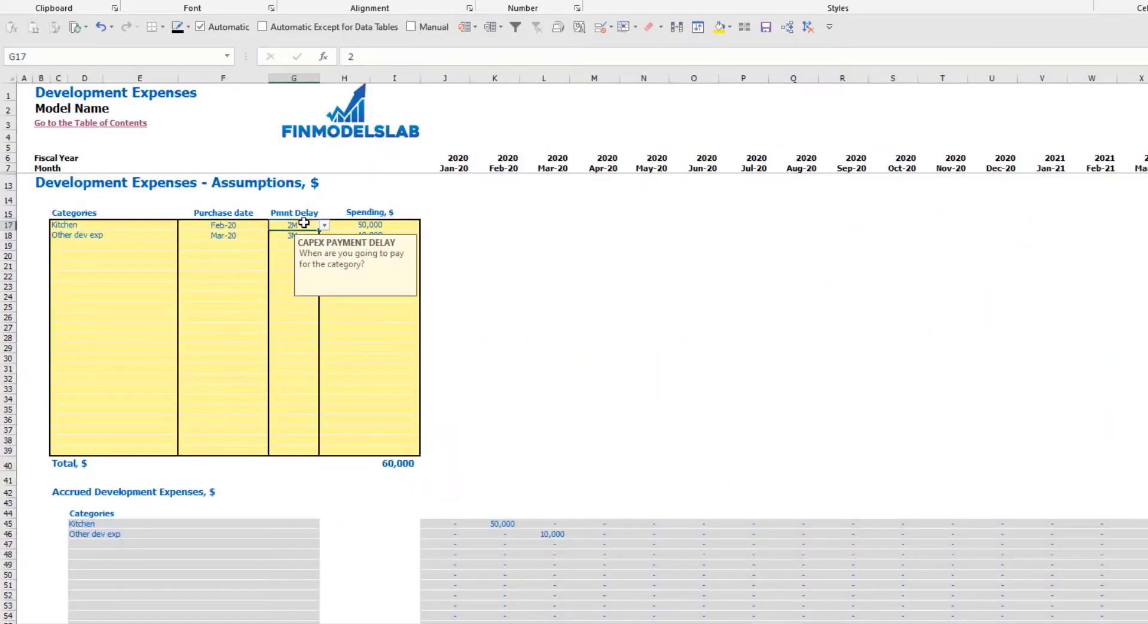
click(284, 236)
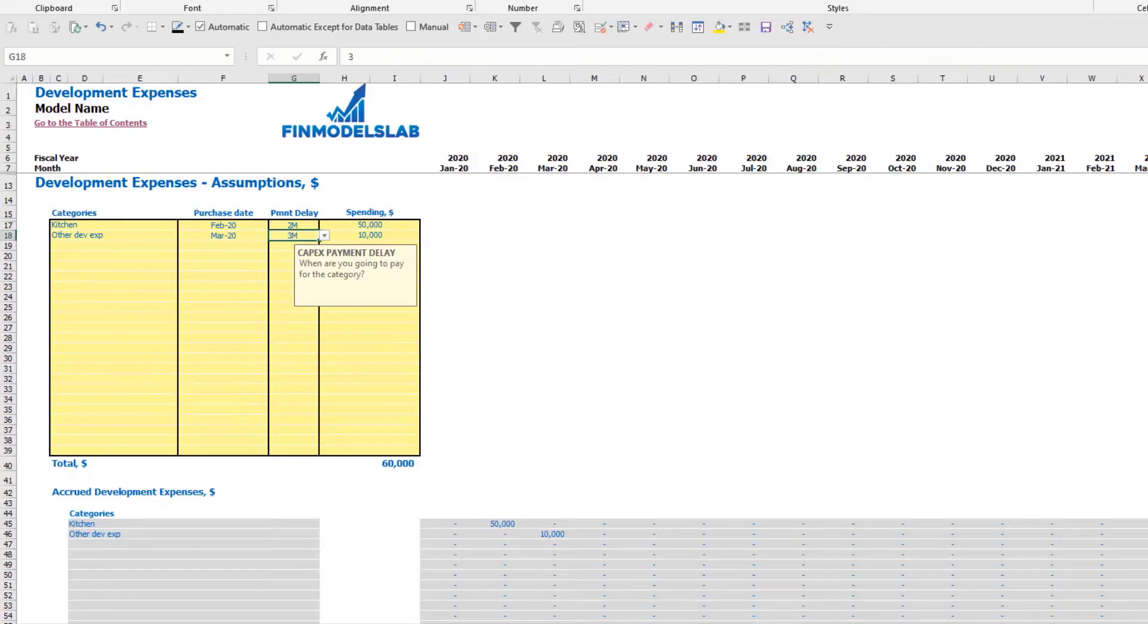
Set the payment delay of both Kitchen and Other dev exp to 0M in Development Expenses
key(alt+Tab)
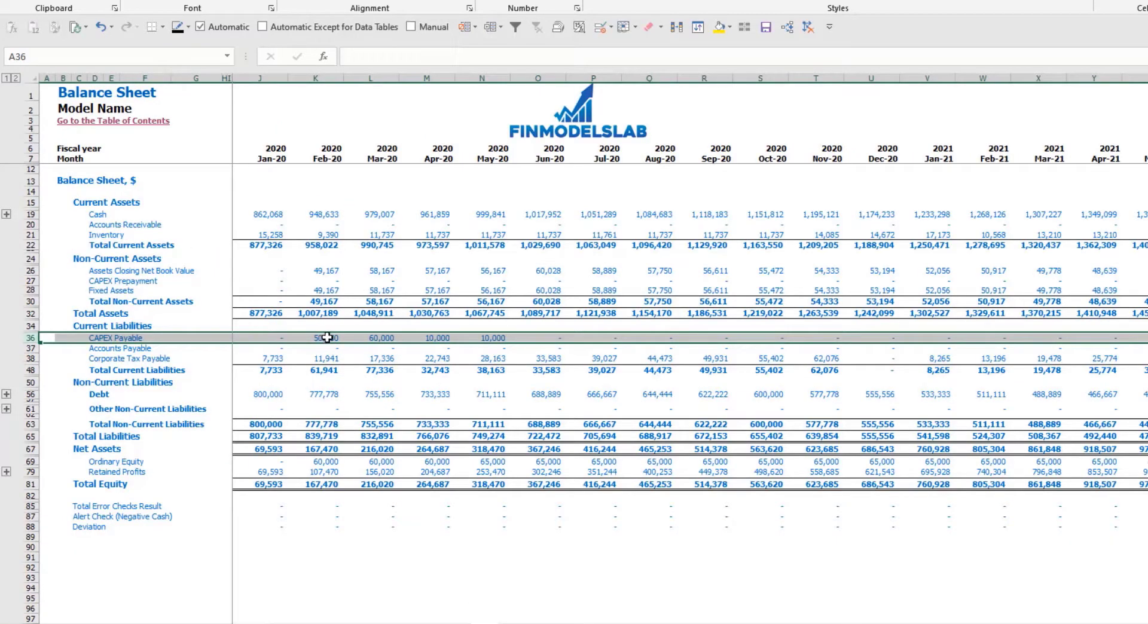
key(alt+Tab)
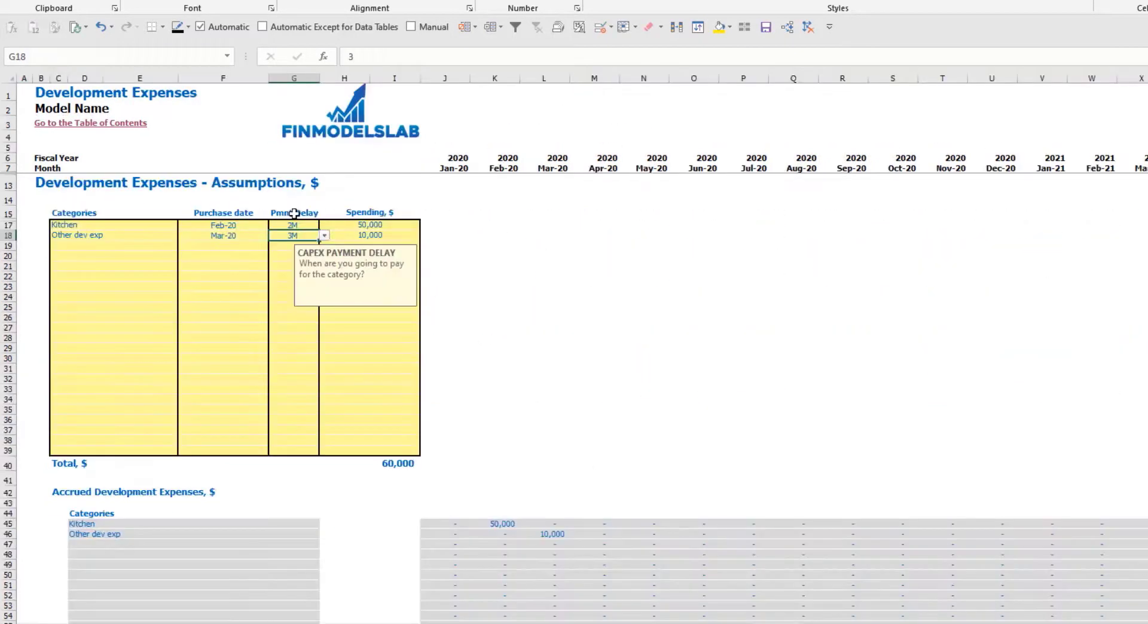
click(293, 226)
click(323, 225)
click(290, 235)
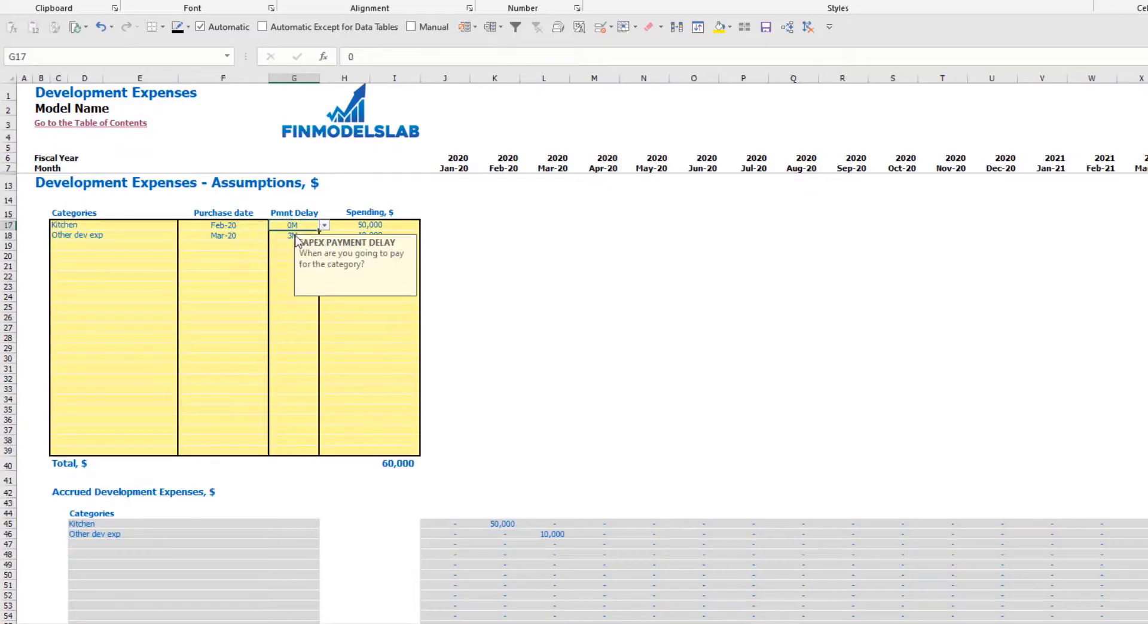
click(315, 237)
click(323, 238)
click(299, 257)
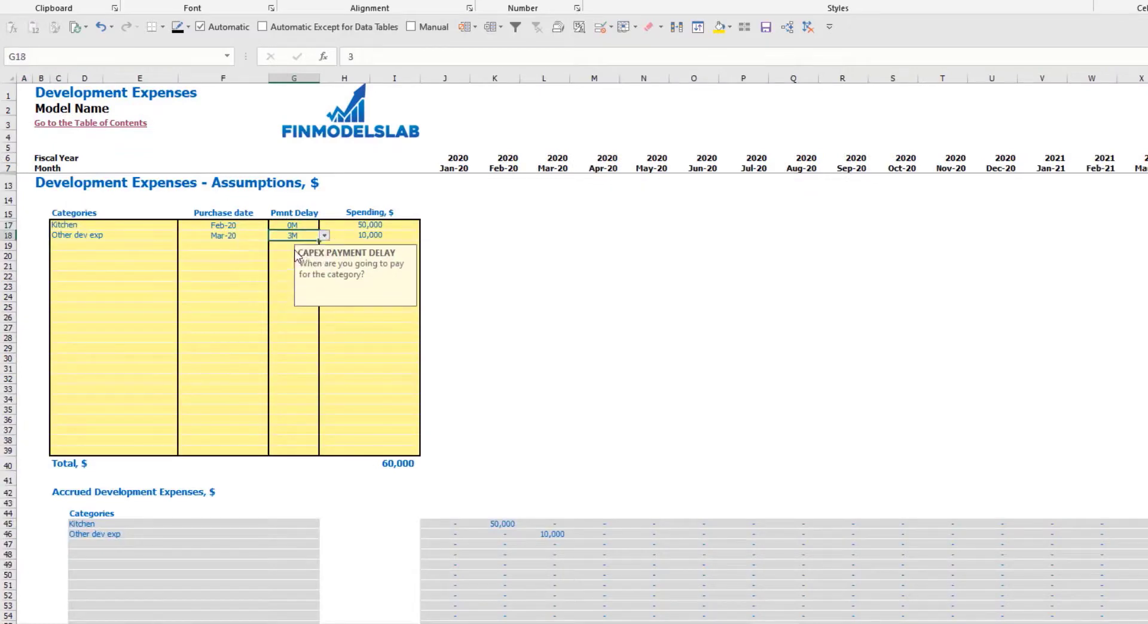
Examine CAPEX Payable and the non-current asset rows for Feb-20 to Jun-20 in the Balance Sheet
key(alt+Tab)
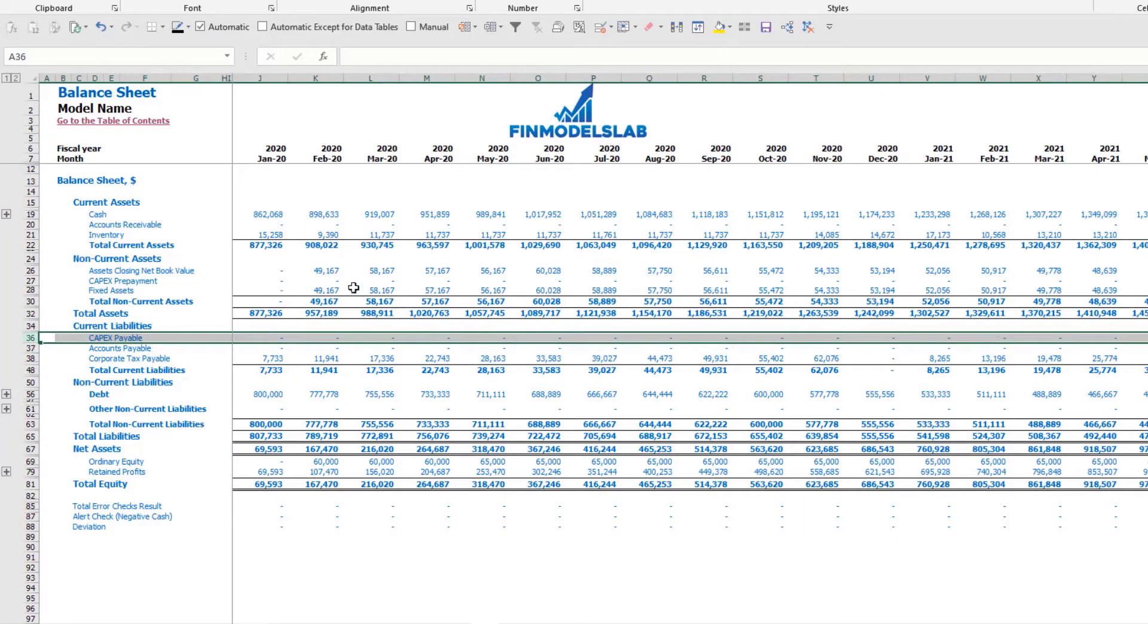
drag(319, 270, 556, 275)
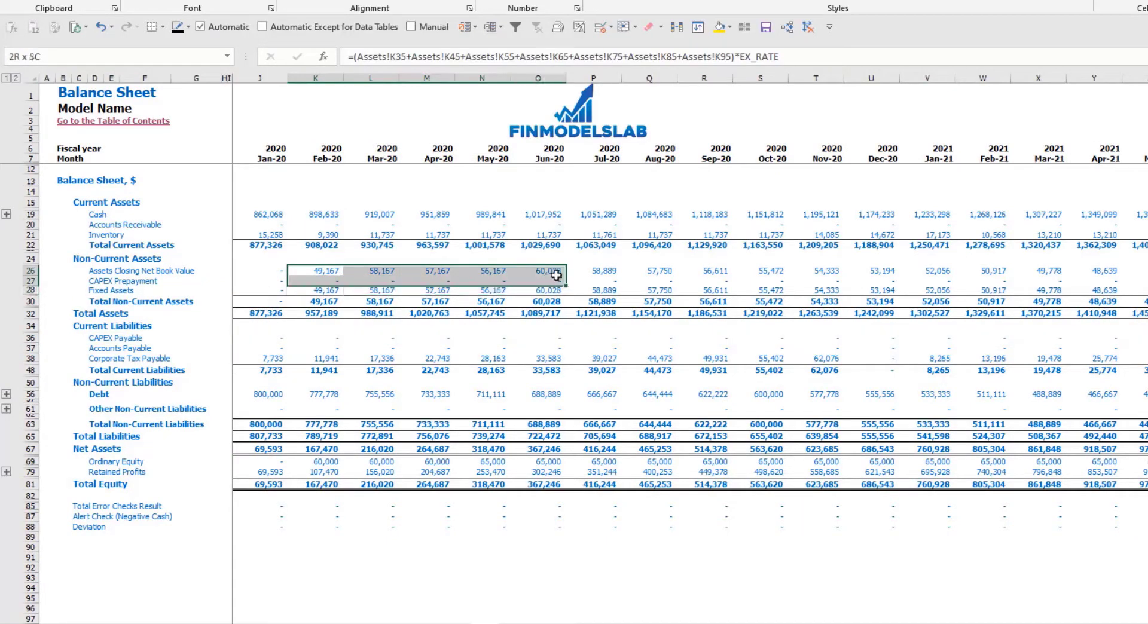
drag(319, 291, 571, 302)
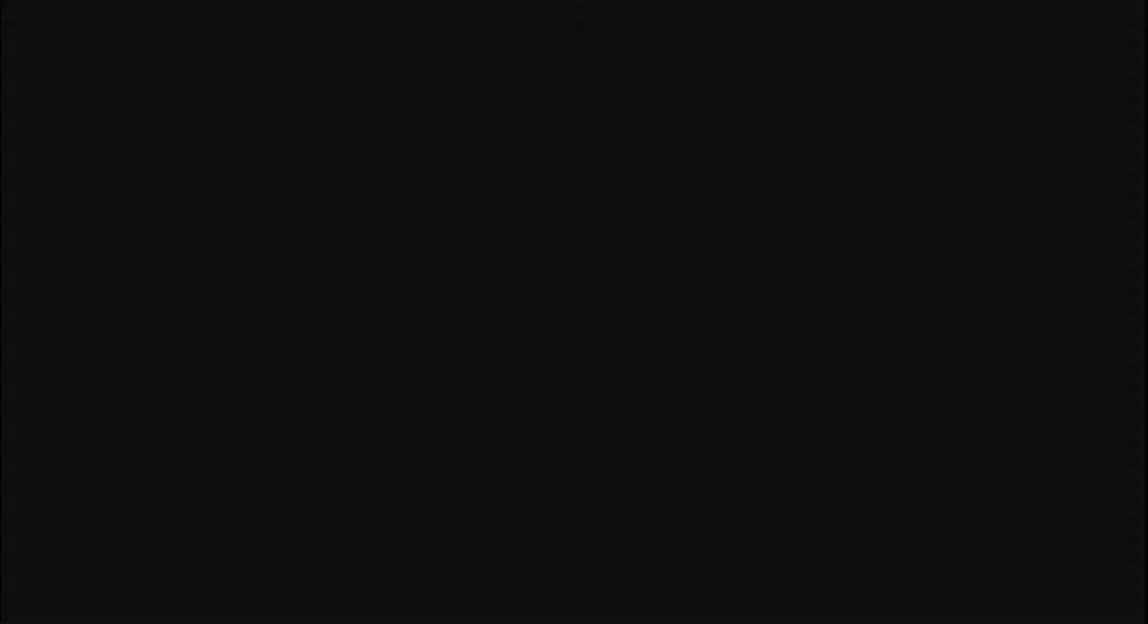
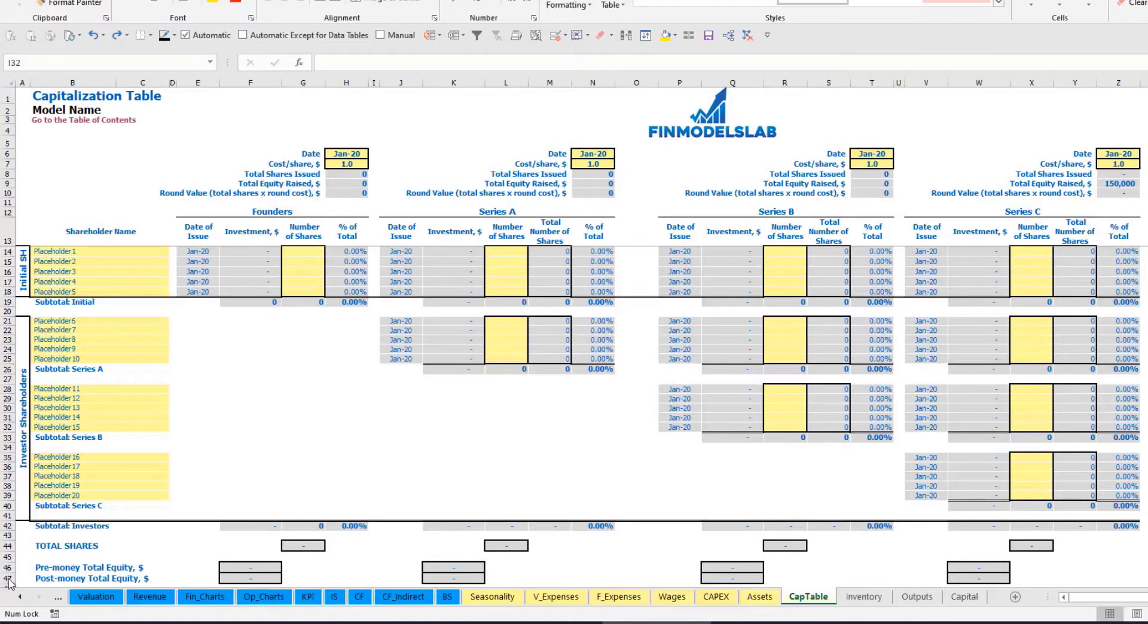
Rename the first two initial shareholders in the Capitalization Table as Founder 1 and Founder 2
click(57, 250)
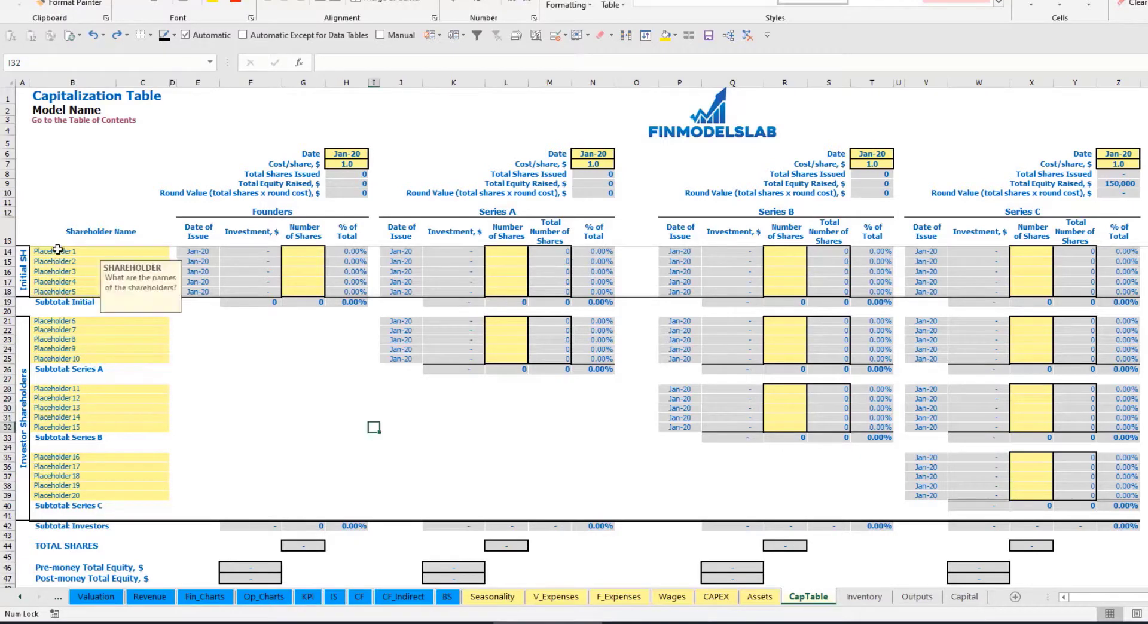
text(F)
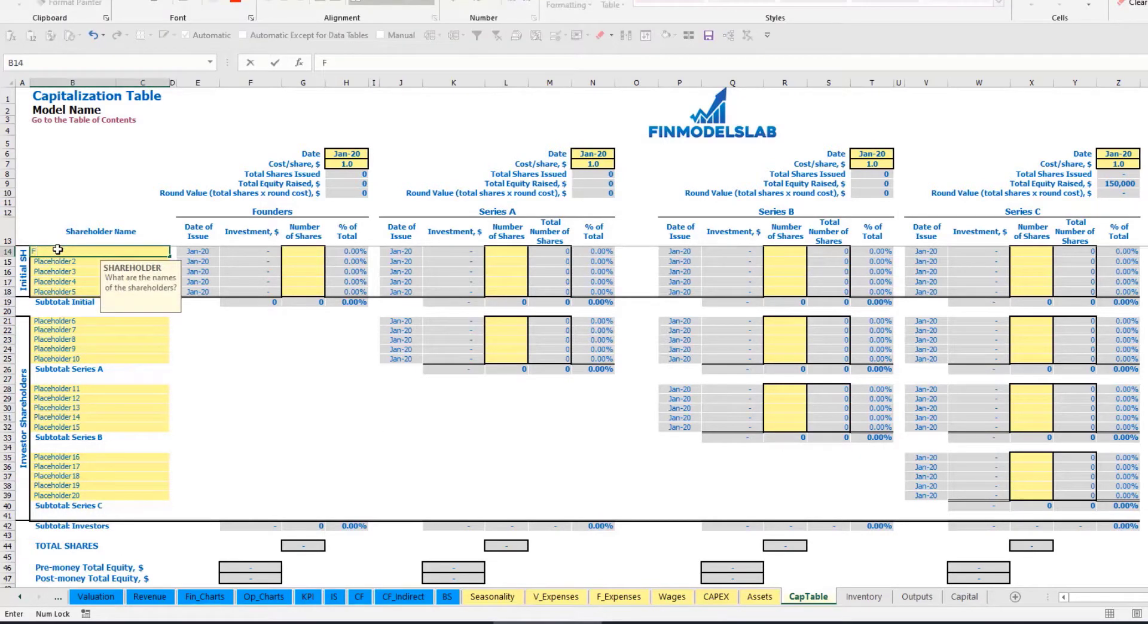
text(ounder 1)
key(Return)
key(Up)
key(ctrl+c)
key(Down)
key(ctrl+v)
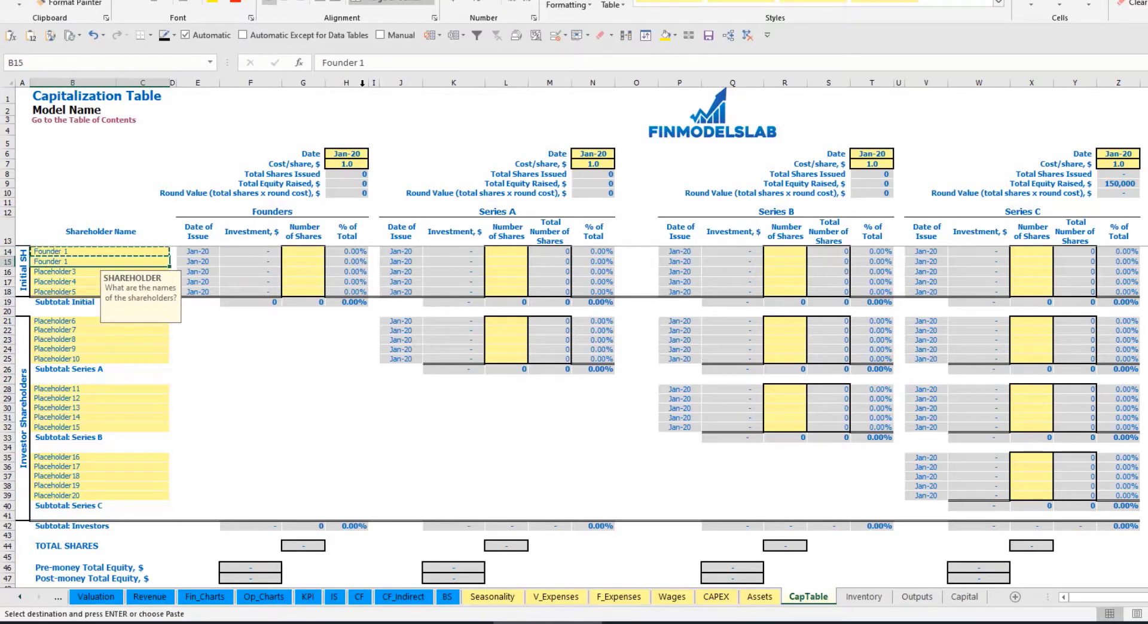
click(381, 63)
key(BackSpace)
text(2)
key(Return)
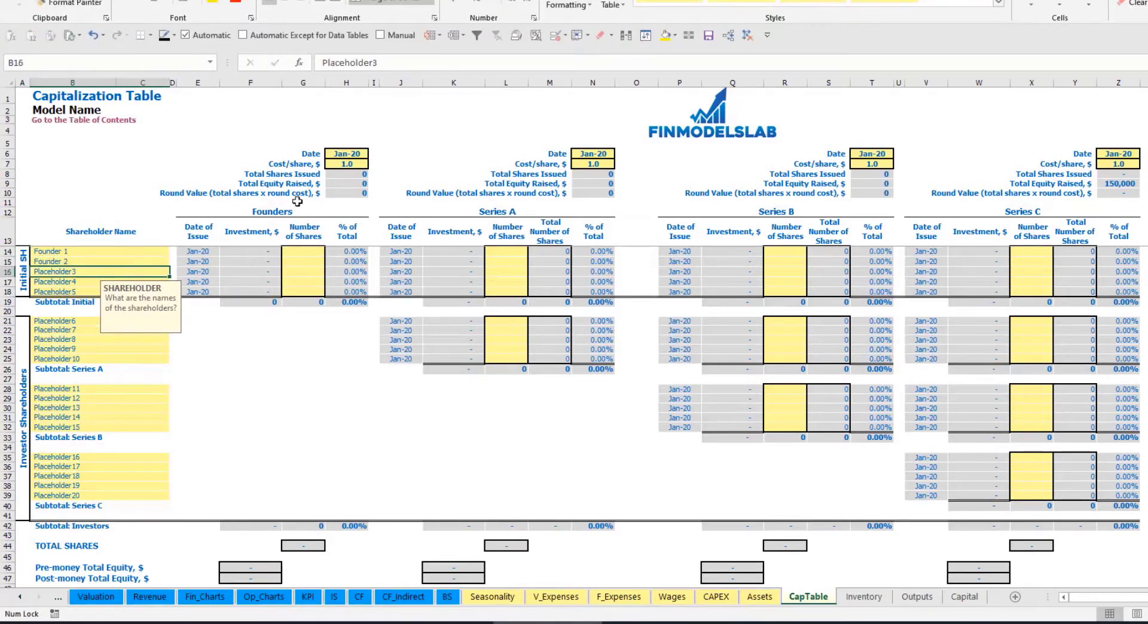
Enter 10,000 shares for Founder 1 and 20,000 shares for Founder 2 in the Founders round
click(123, 253)
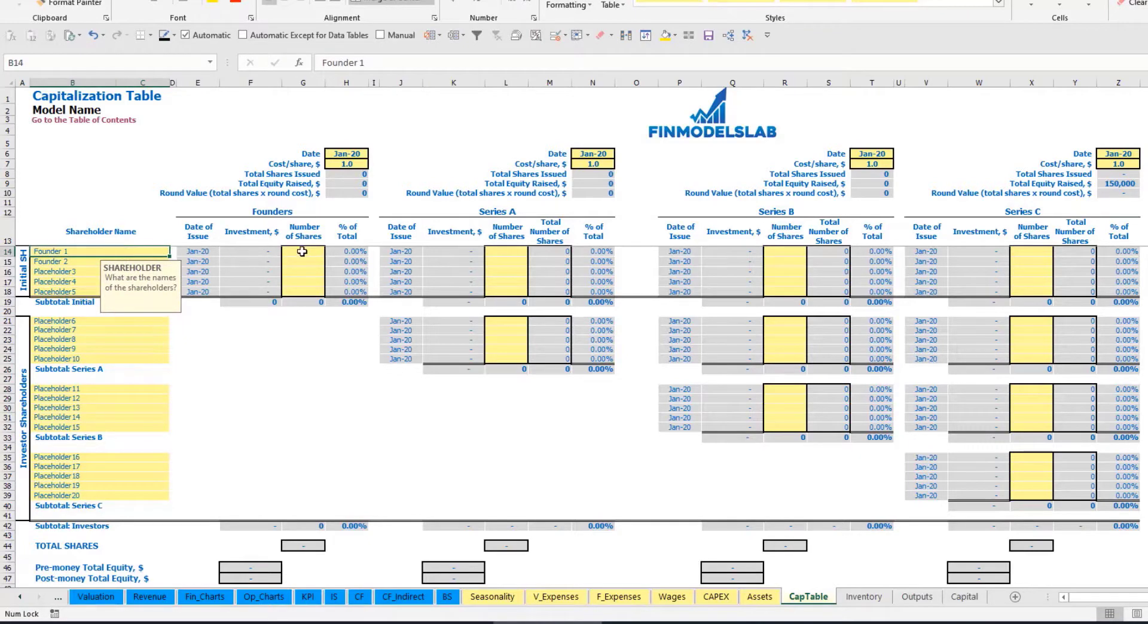
click(305, 252)
text(10000)
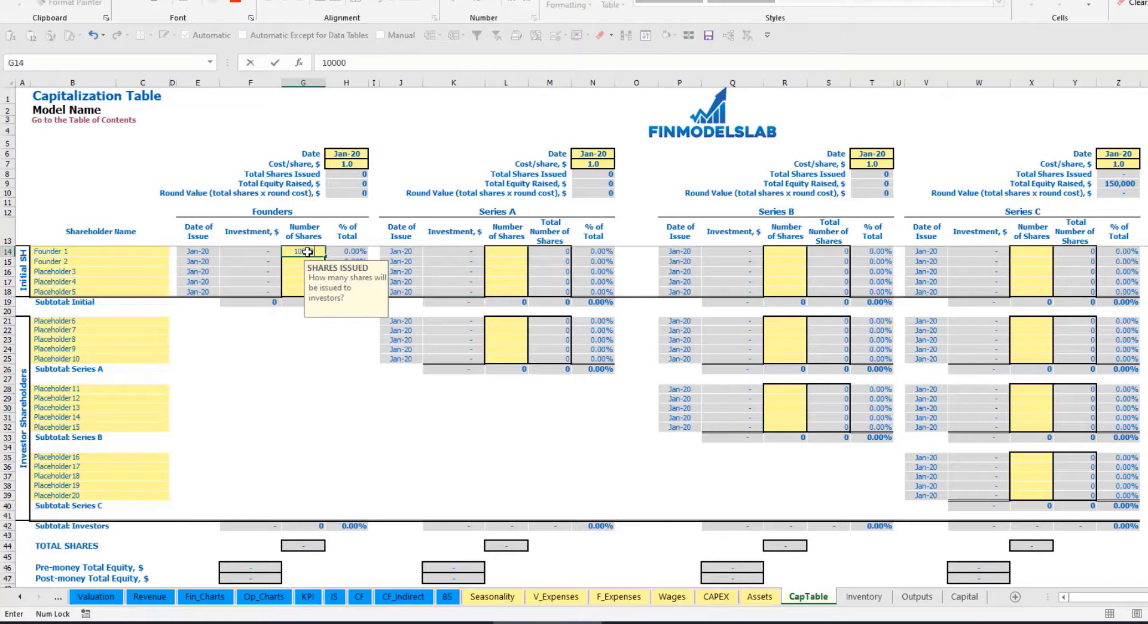
key(Return)
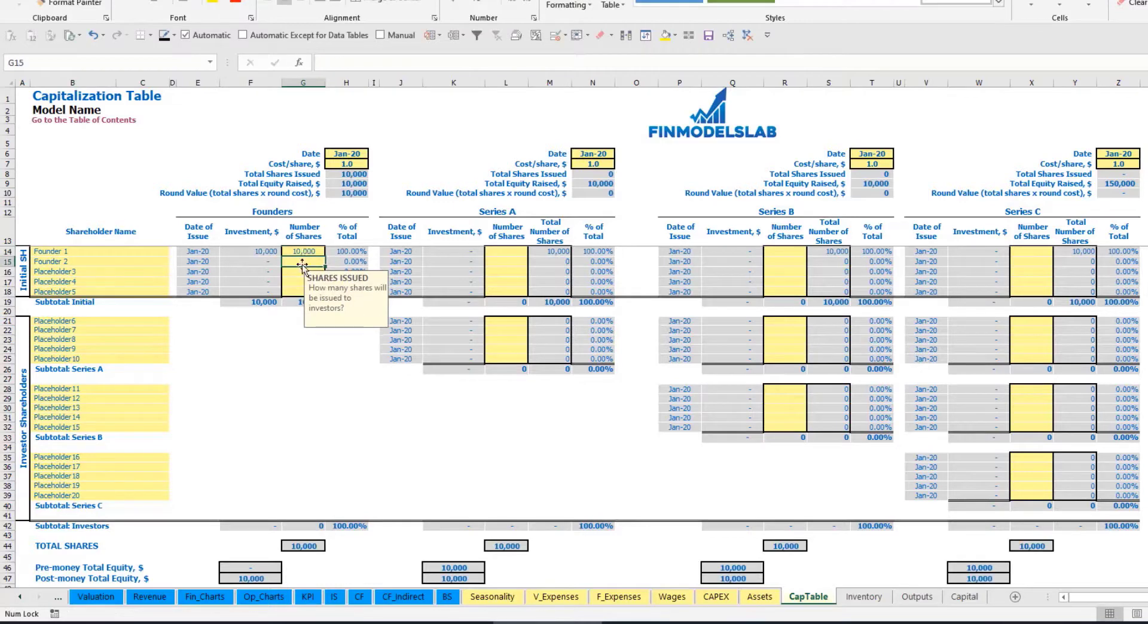
text(2000)
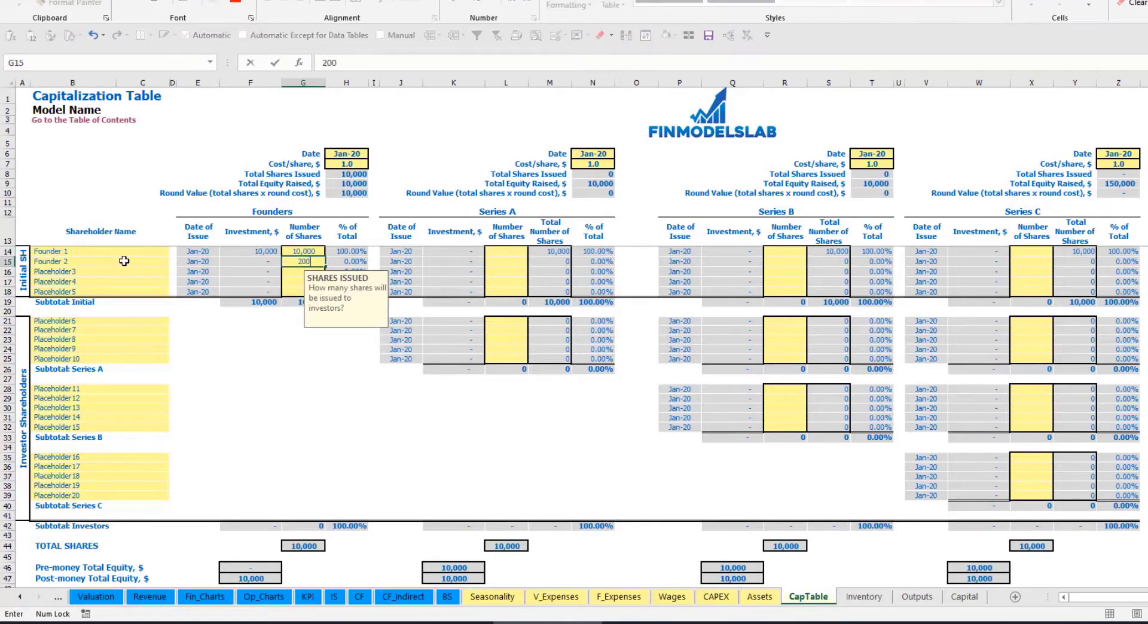
click(344, 157)
Set the Founders round's cost per share to 2.0 and its date to Feb-20
click(335, 165)
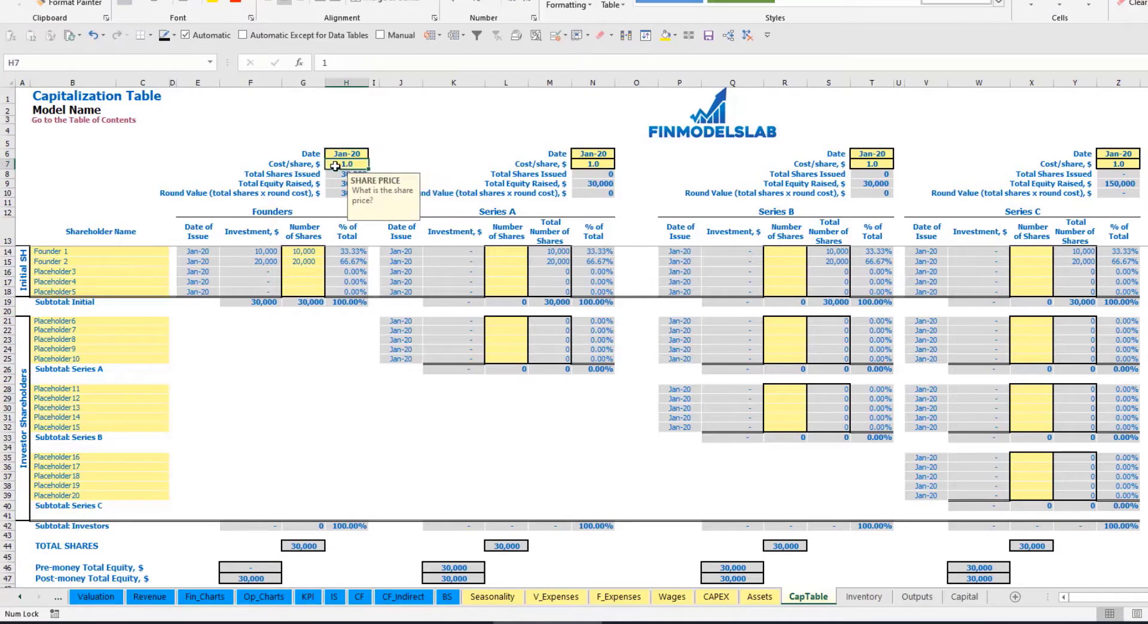
text(2)
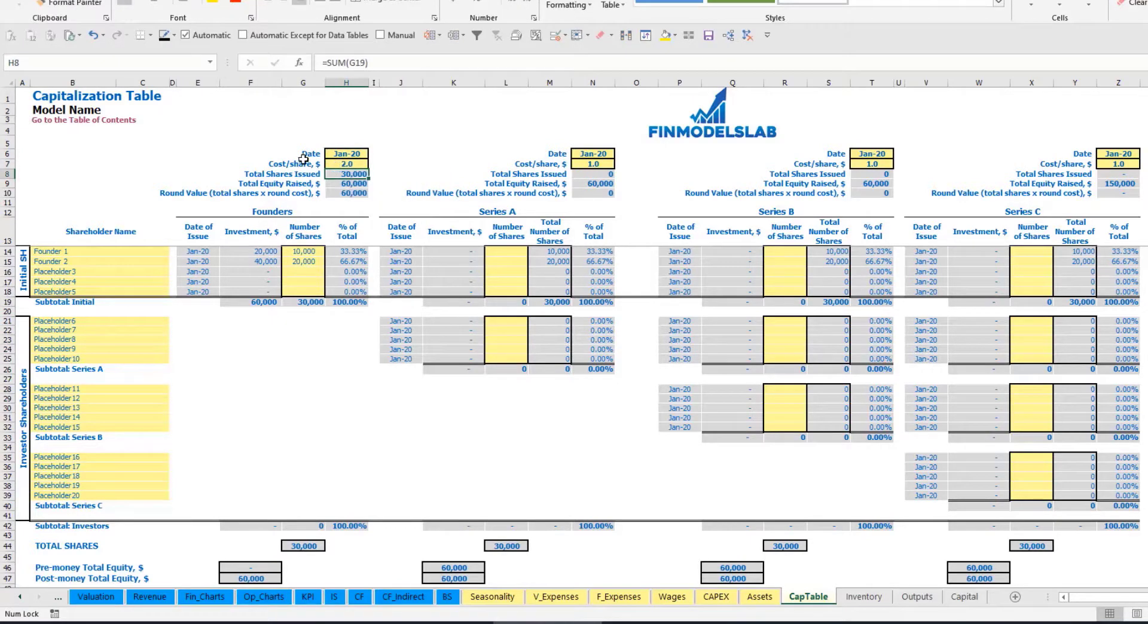
click(346, 155)
click(373, 153)
click(344, 171)
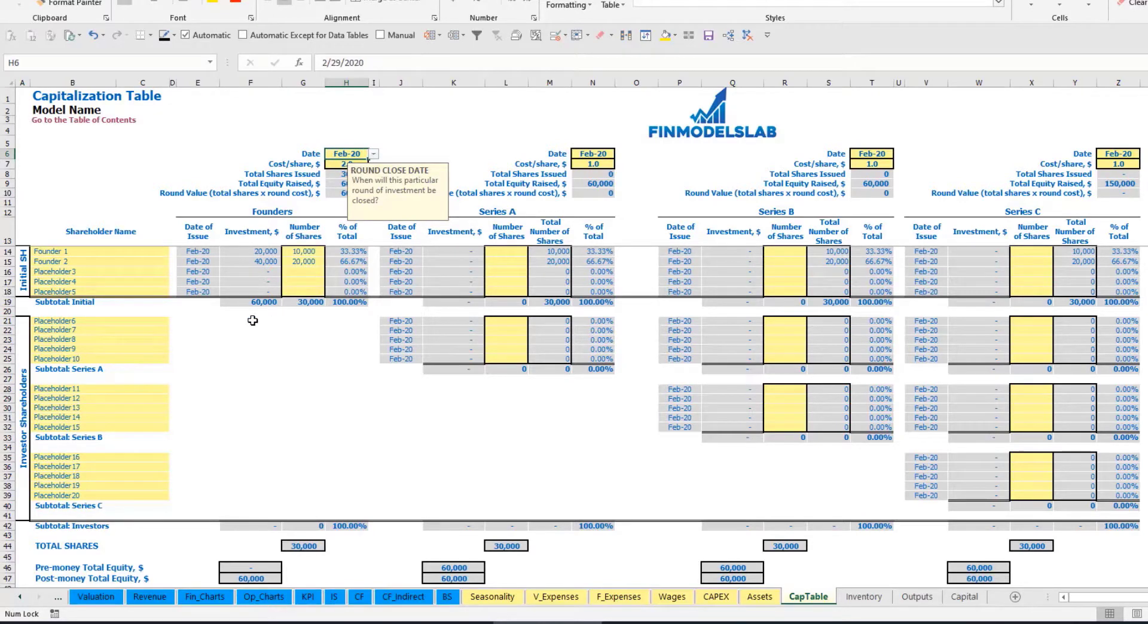
Examine the founders' investments, the initial subtotal, post-money total equity and Founder 1's percentage of total
click(257, 254)
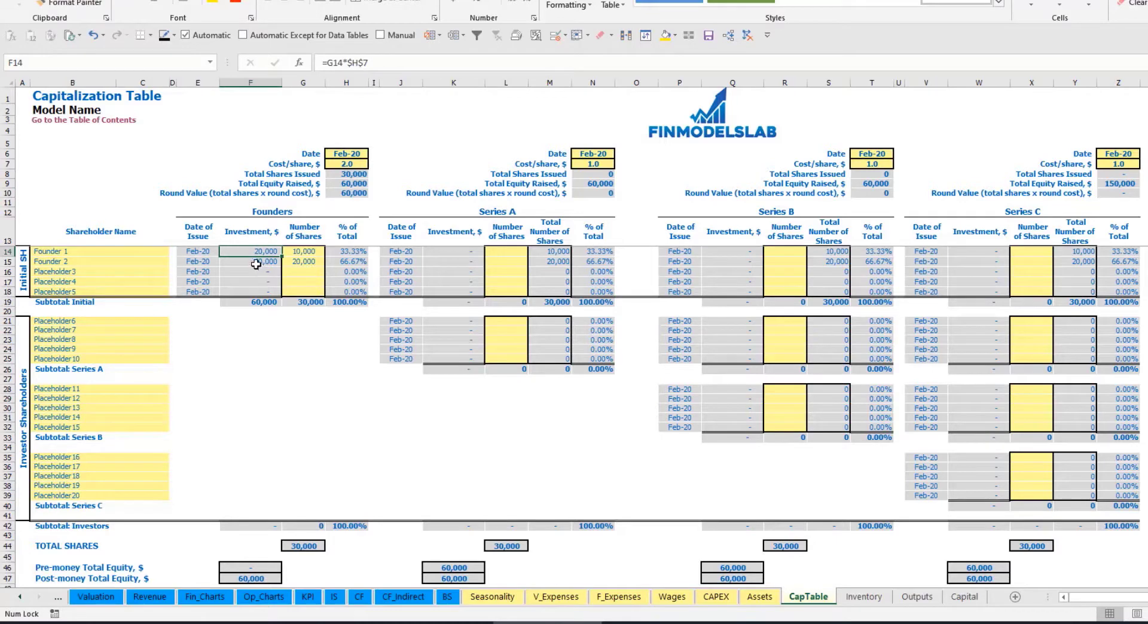
click(256, 262)
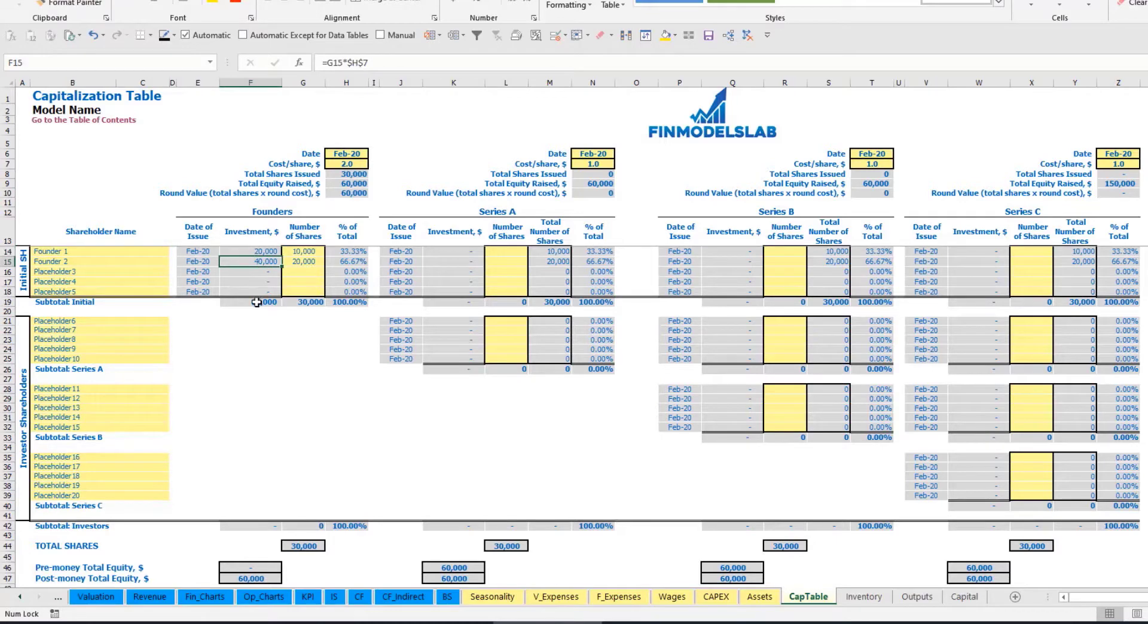
click(256, 303)
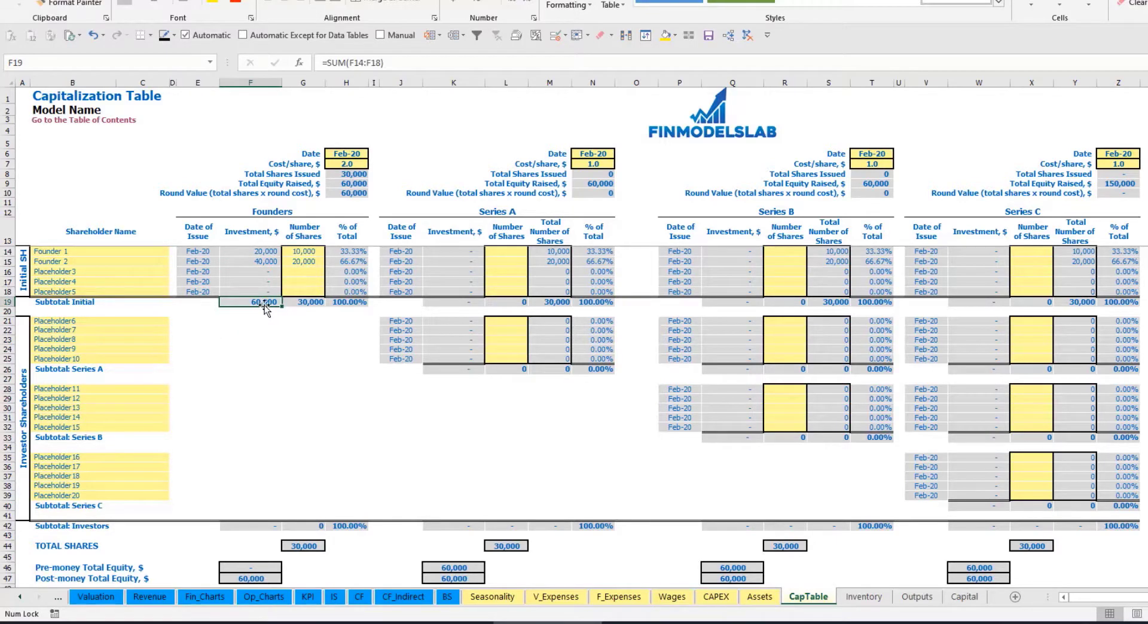
click(15, 579)
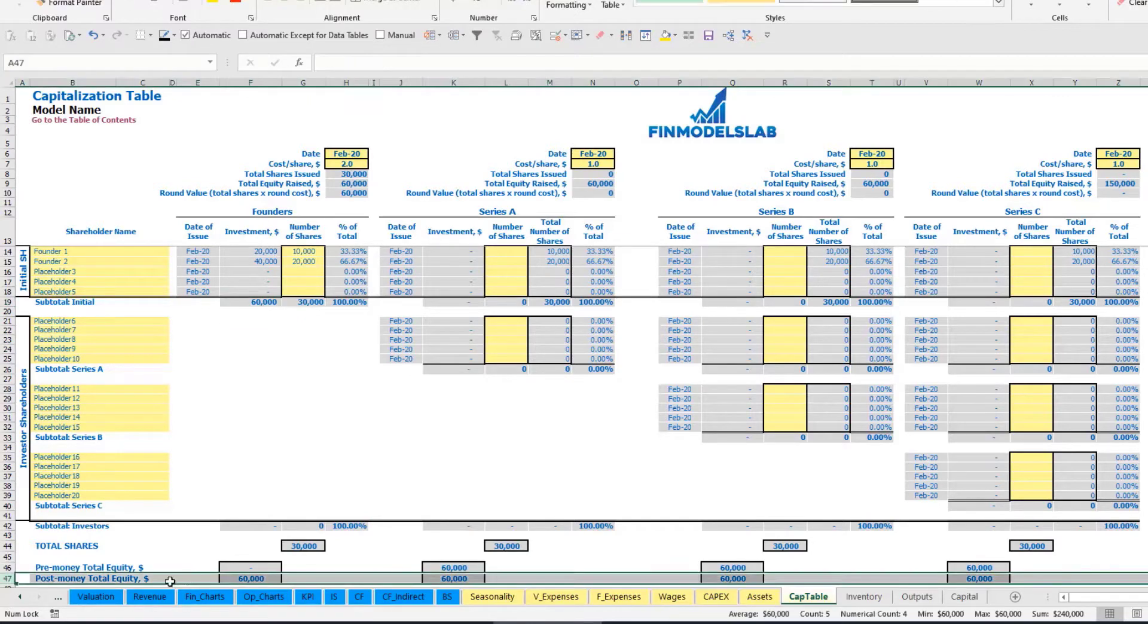
click(354, 253)
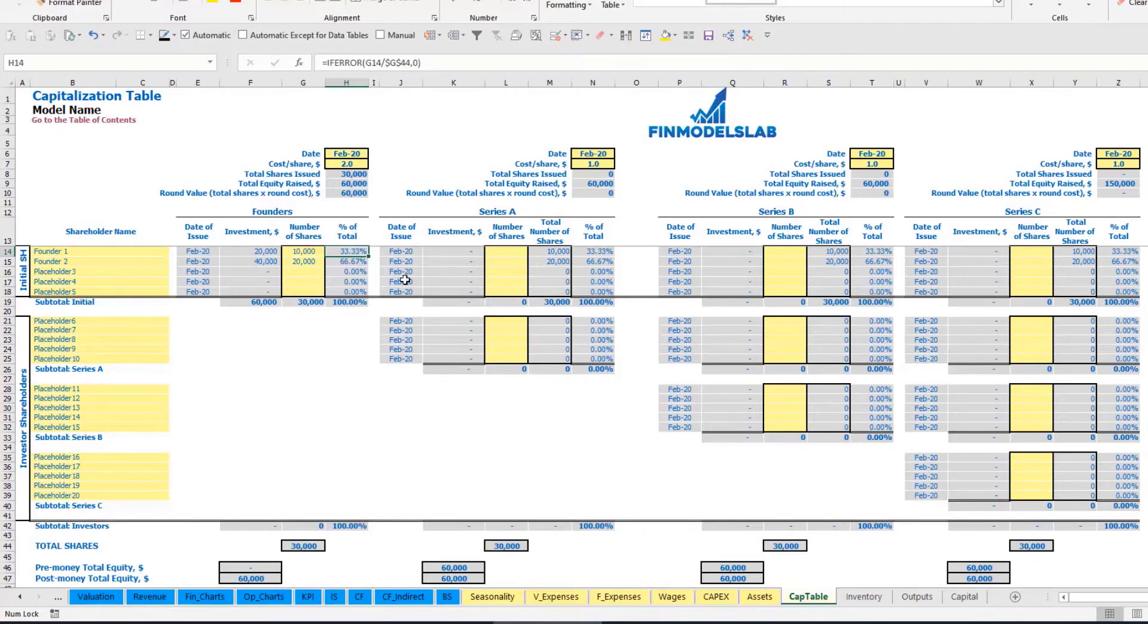
Rename the first Series A shareholder placeholder as Investor 1
click(134, 321)
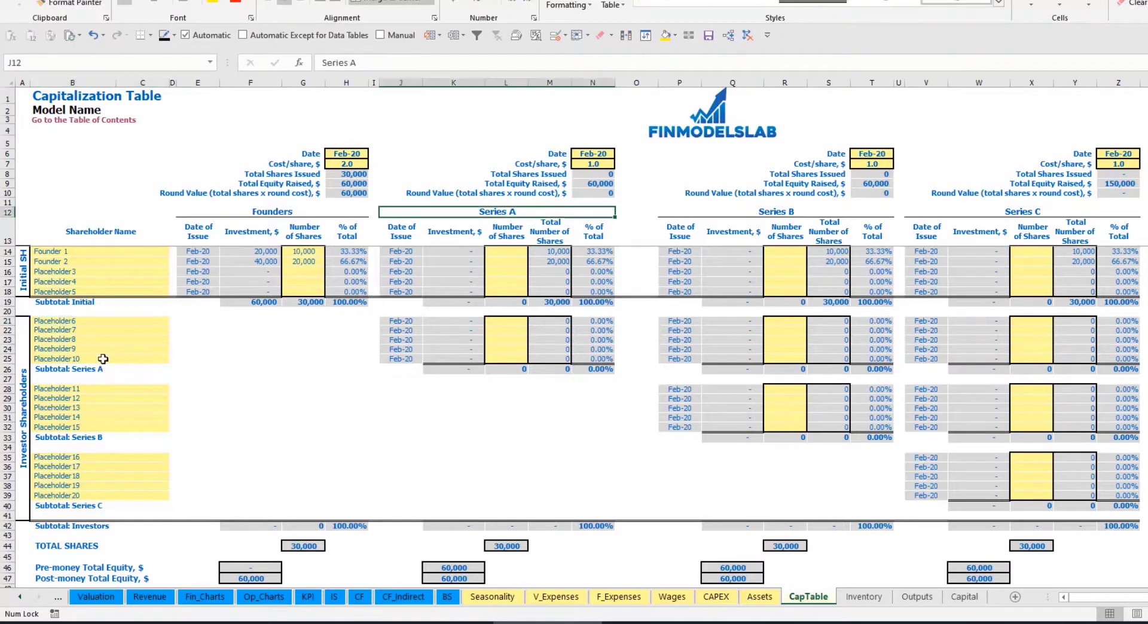
text(Investor 1)
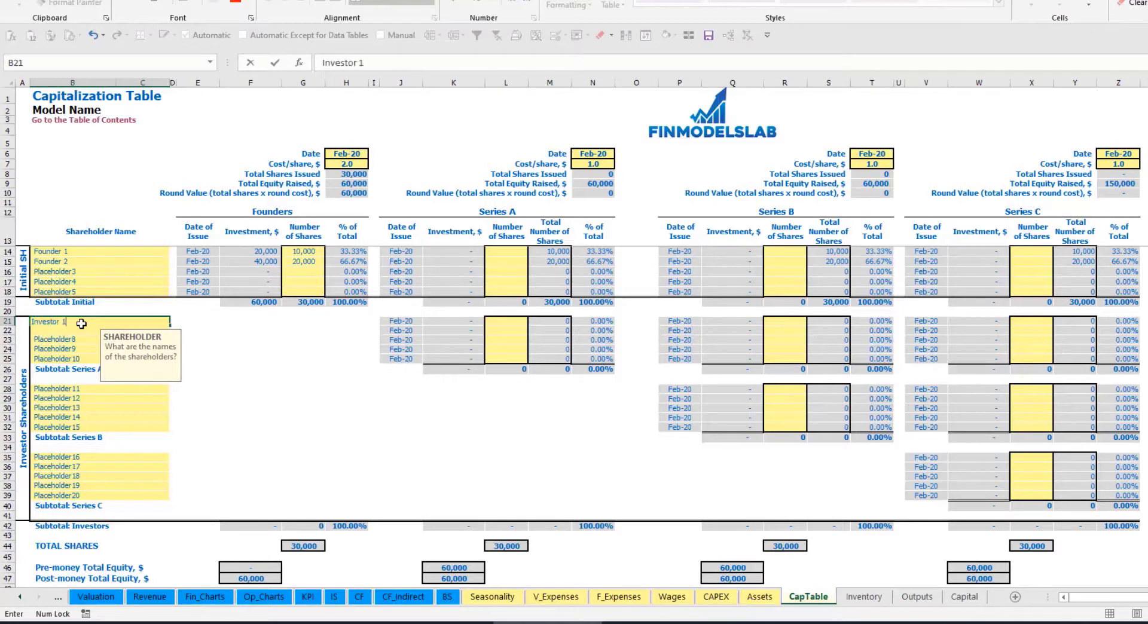
key(Return)
Set the Series A round's date to May-20 and its cost per share to 5.0
click(598, 155)
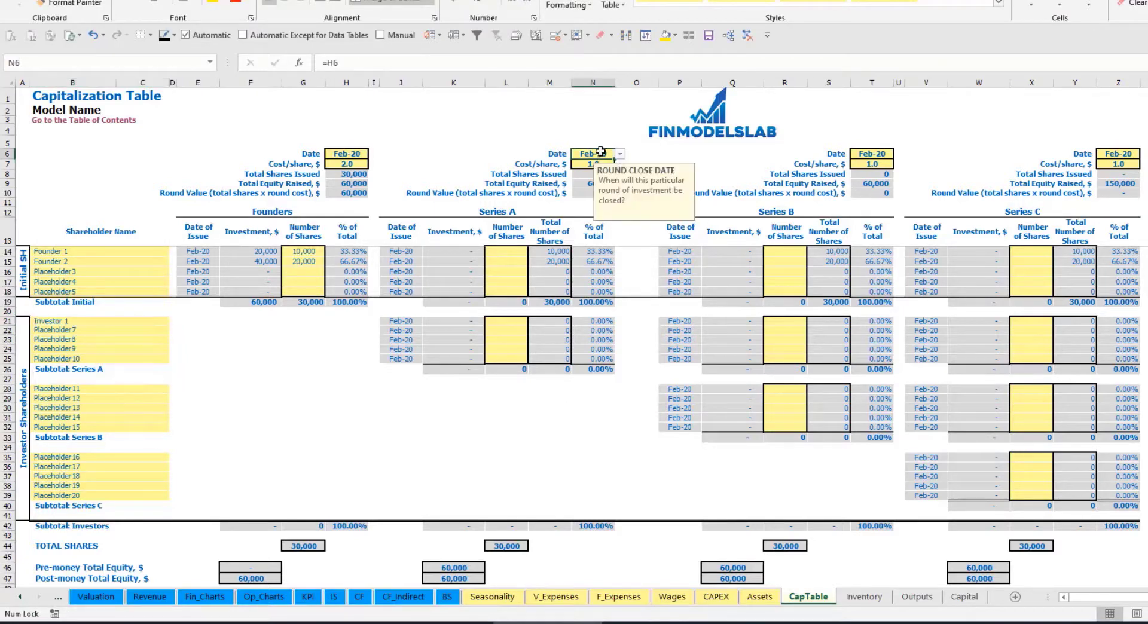
click(620, 154)
click(604, 190)
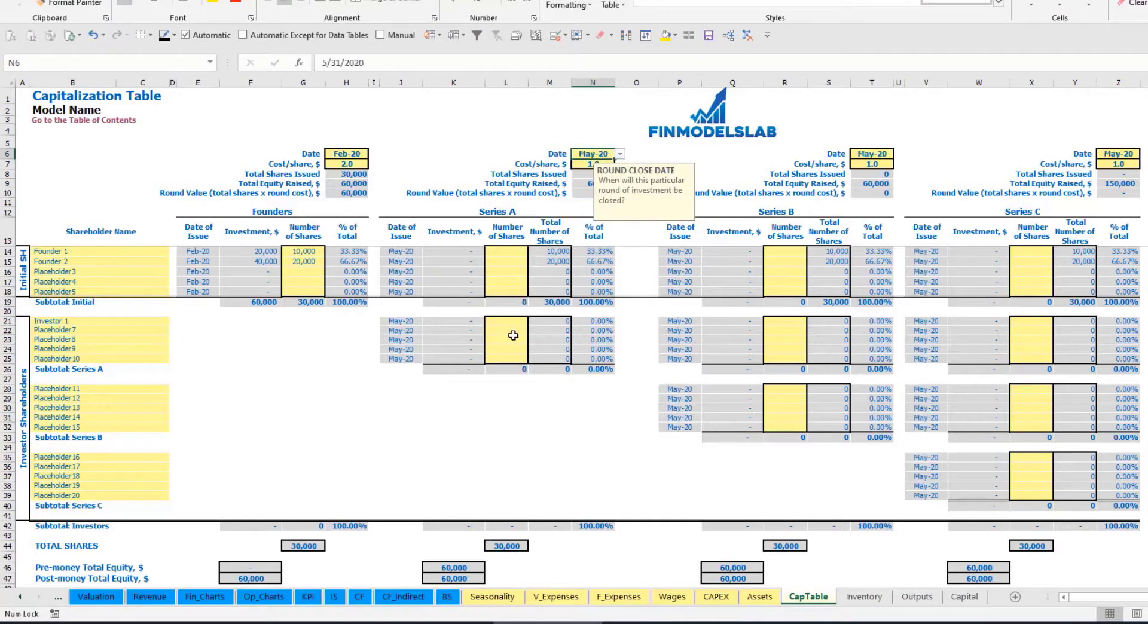
click(588, 163)
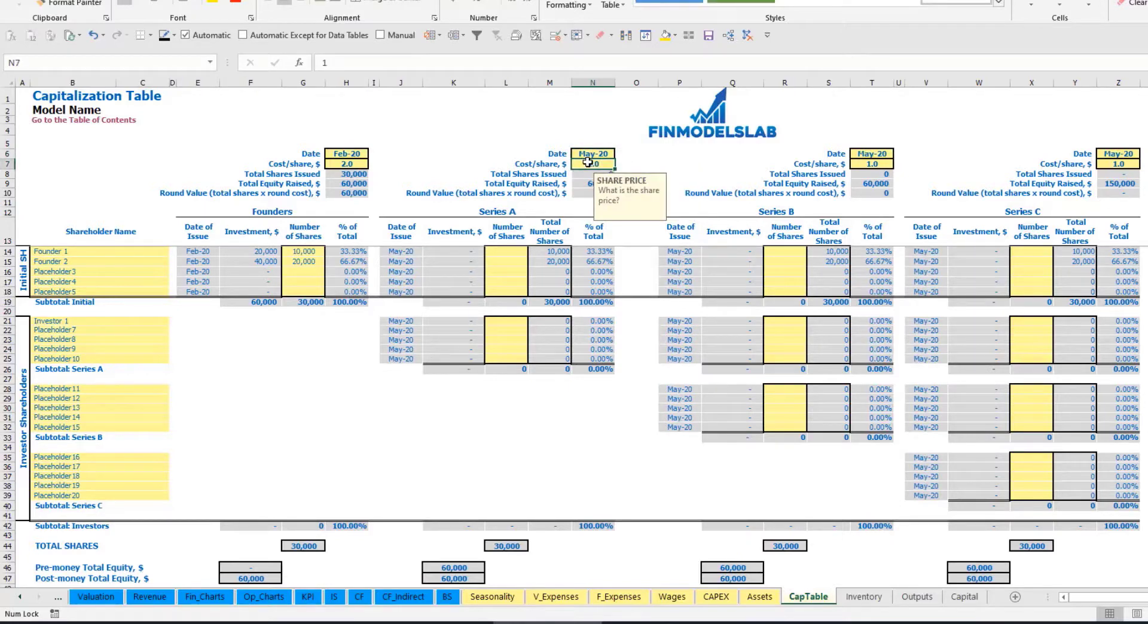
key(Return)
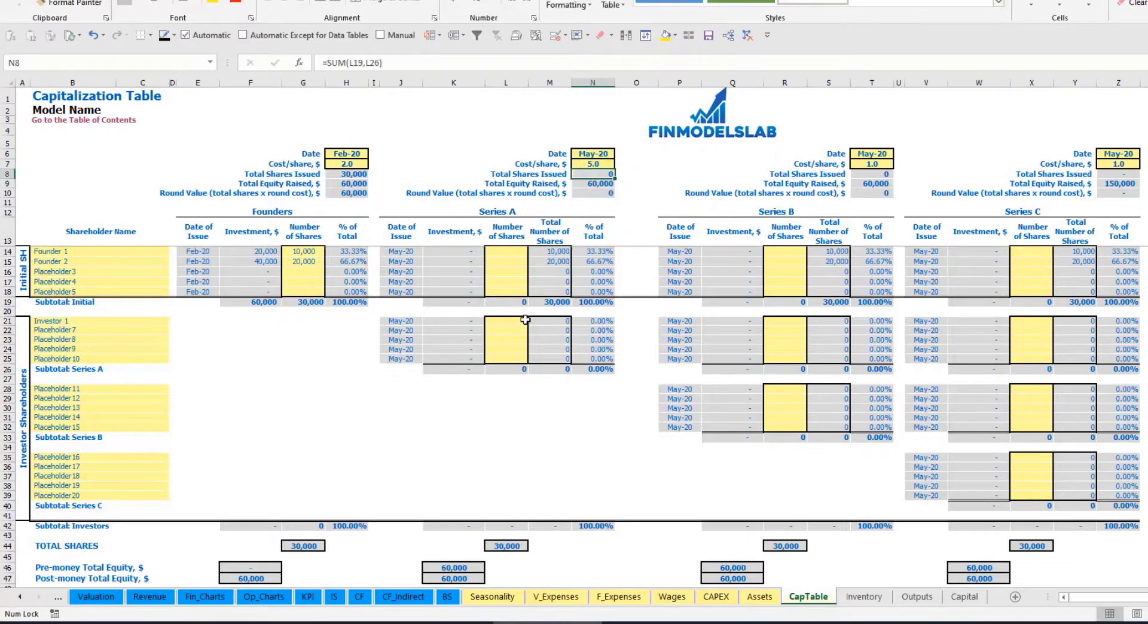
Enter 1,000 shares for Investor 1 in the Series A round
click(507, 320)
text(1,00)
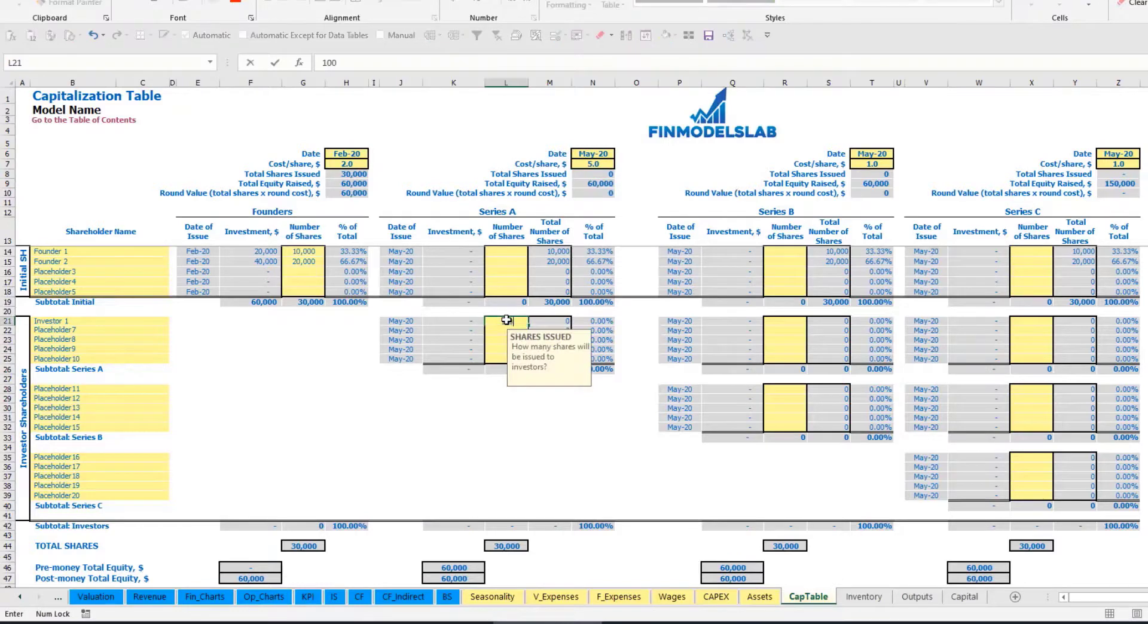
text(0)
click(458, 416)
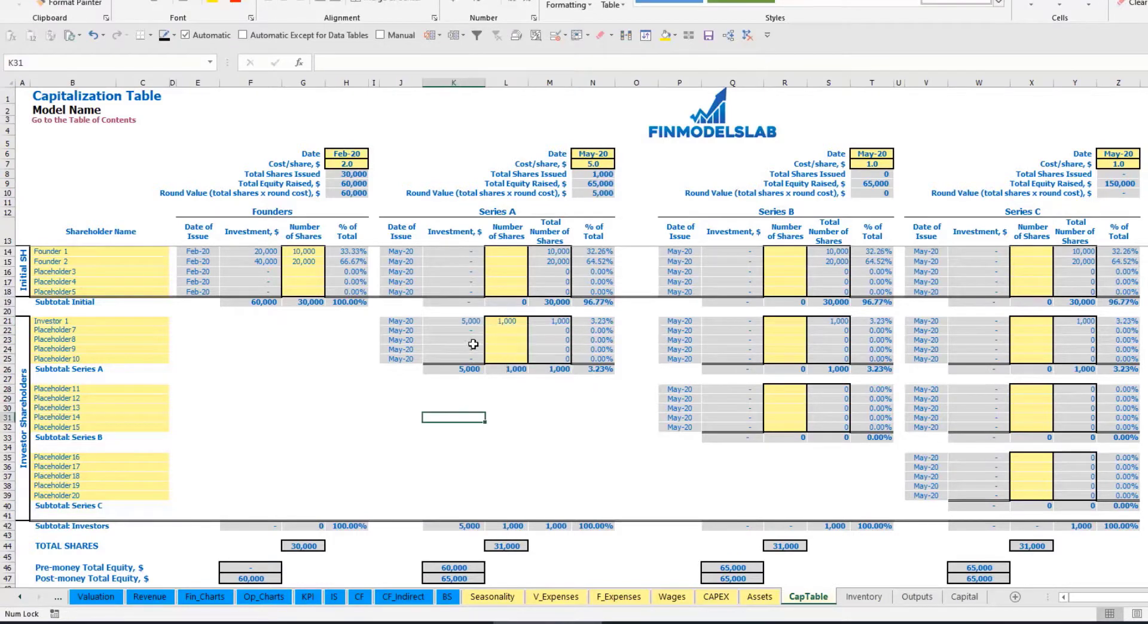
Examine Investor 1's investment formula and the pre-money and post-money total equity of Series A
click(461, 322)
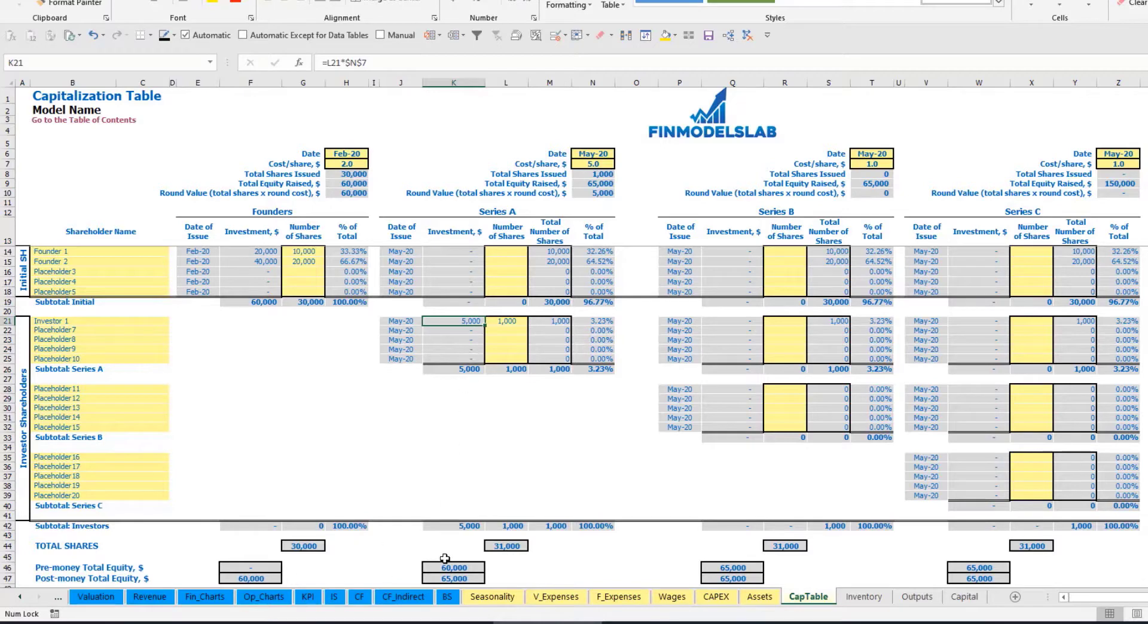
click(446, 564)
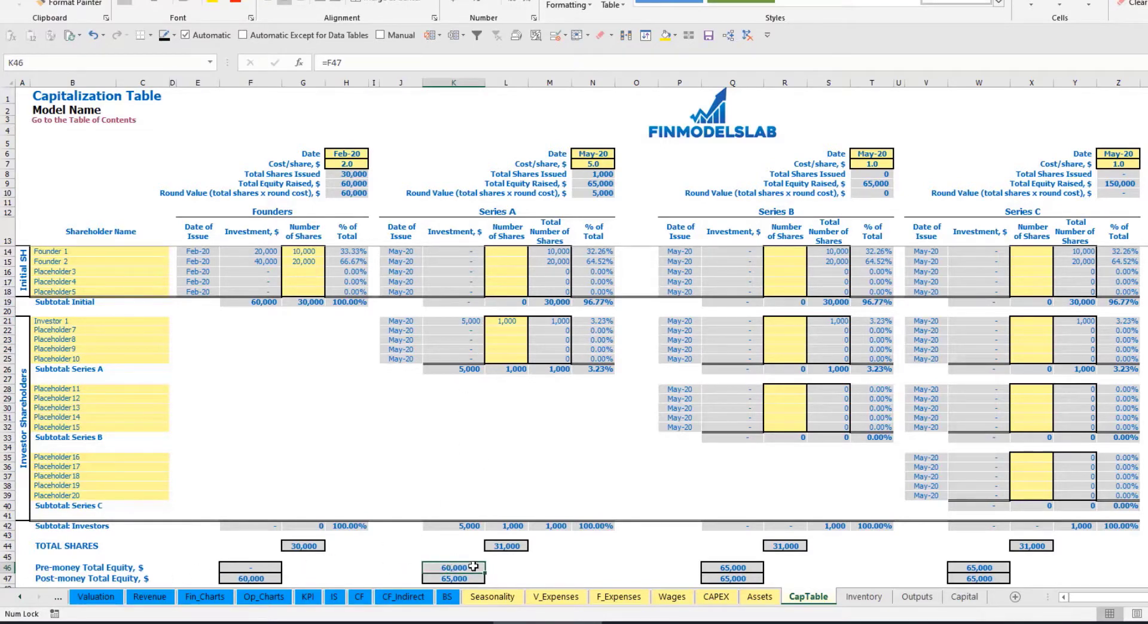
key(Down)
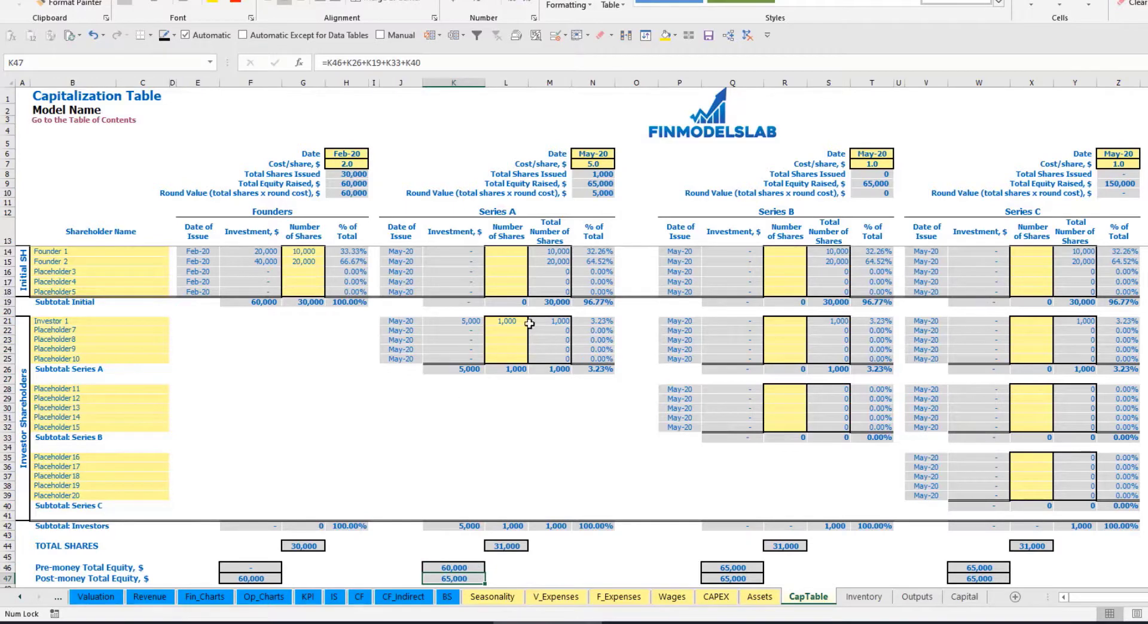
Examine the Series A ownership percentage formulas for Investor 1 and both founders, along with the investor share input cells
click(584, 321)
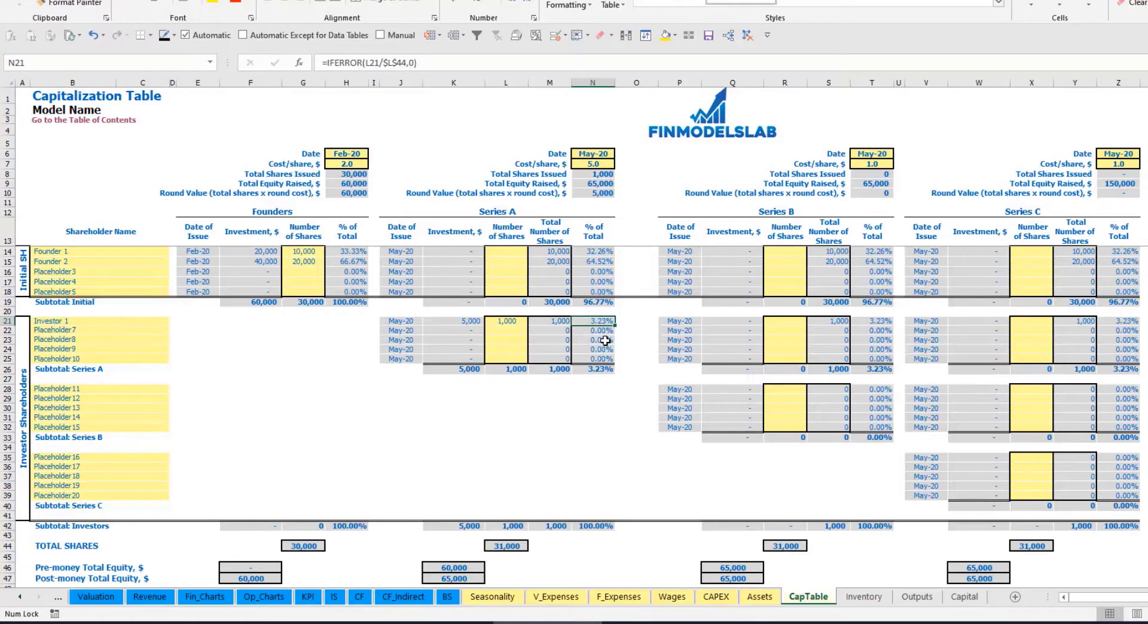
drag(127, 251, 135, 264)
drag(600, 250, 601, 263)
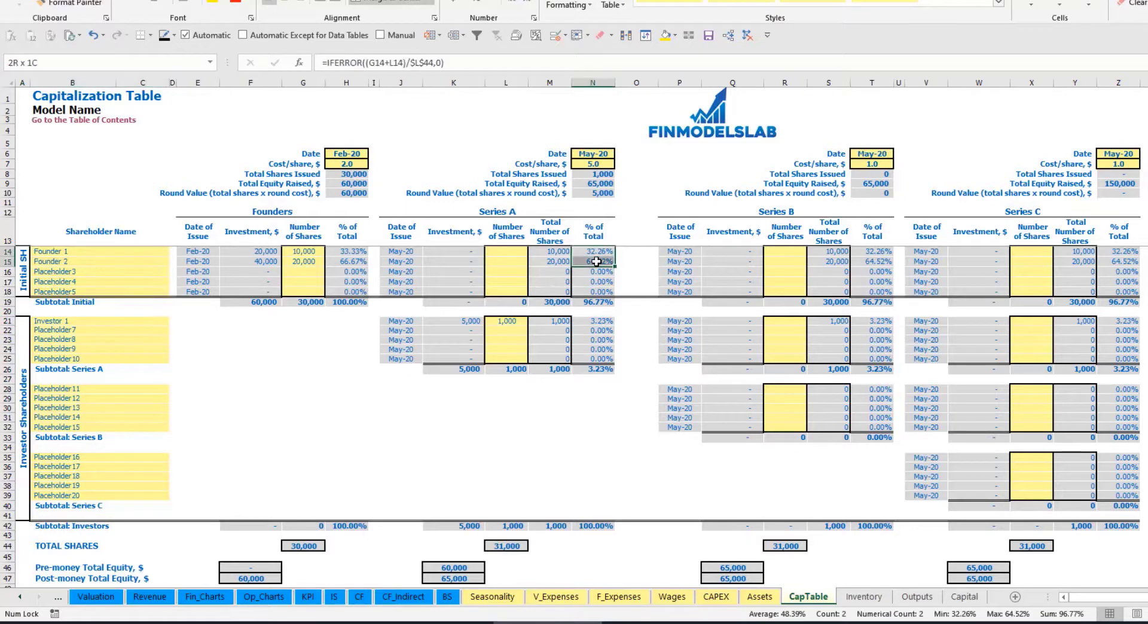
key(shift+Up)
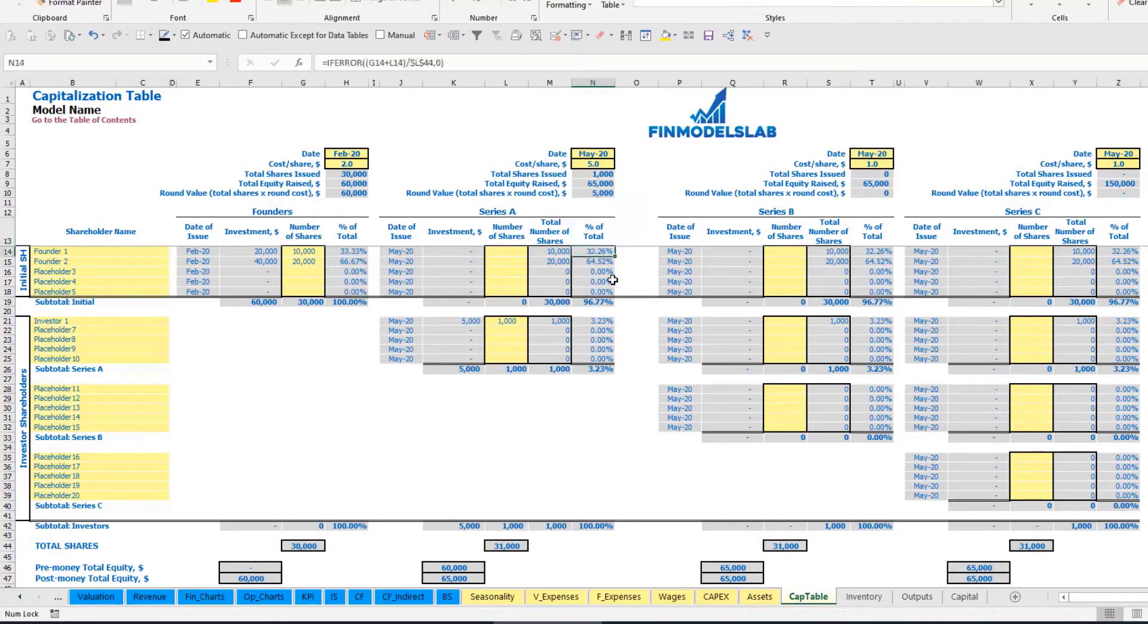
key(Down)
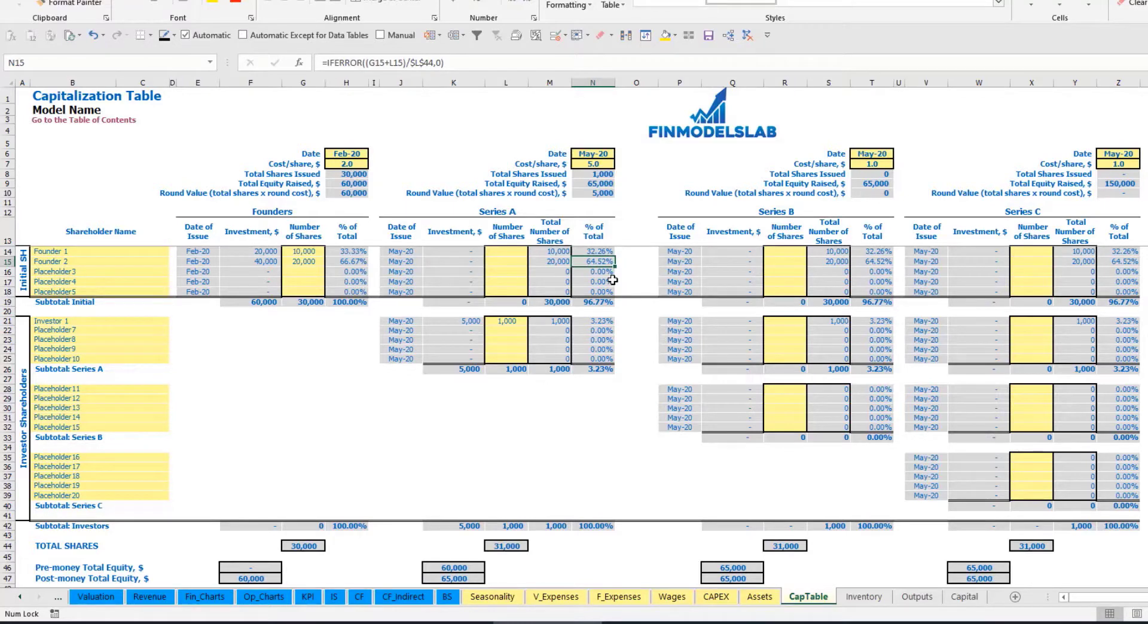
click(112, 397)
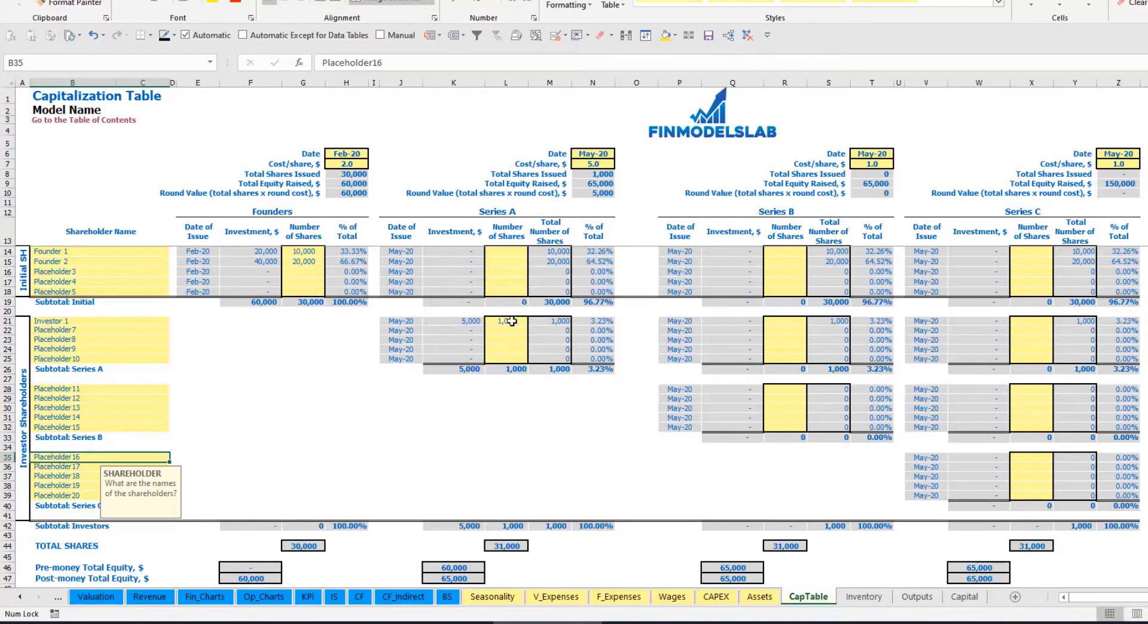
drag(510, 322, 507, 359)
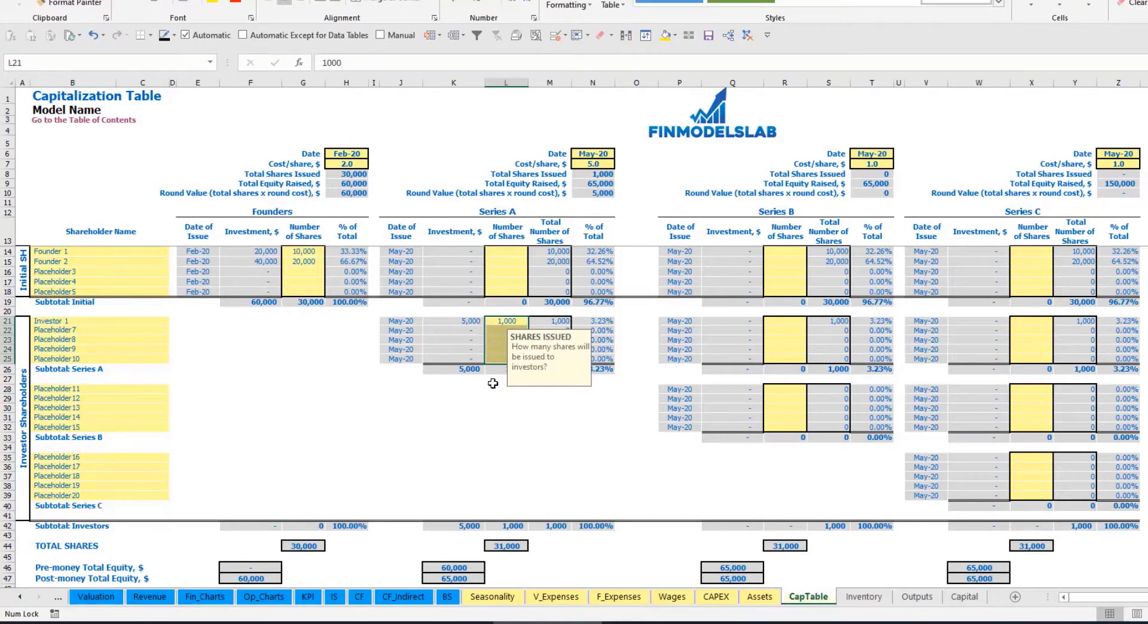
click(519, 408)
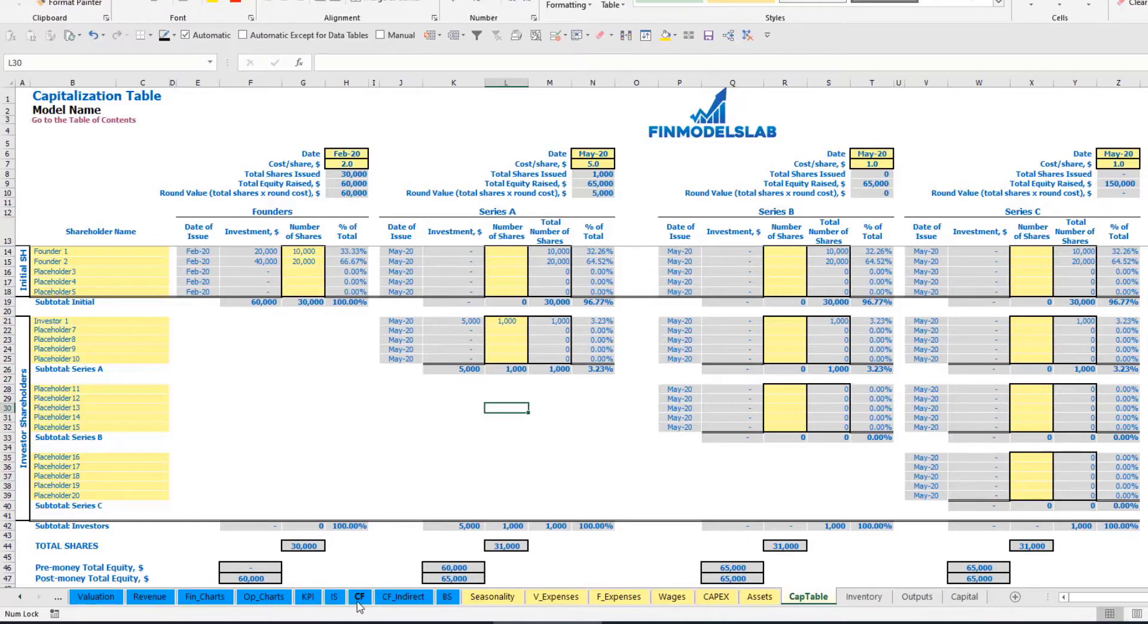
Check the Feb-20 and May-20 Ordinary Equity Raisings in the cash flow statement and the Ordinary Equity row in the balance sheet
click(359, 597)
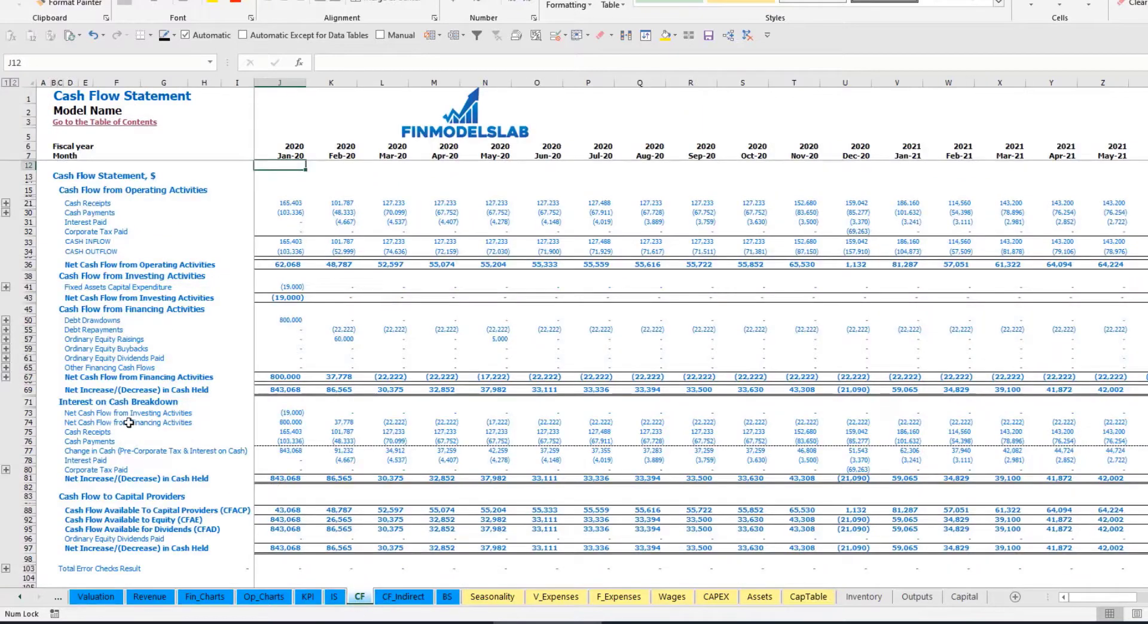
click(27, 339)
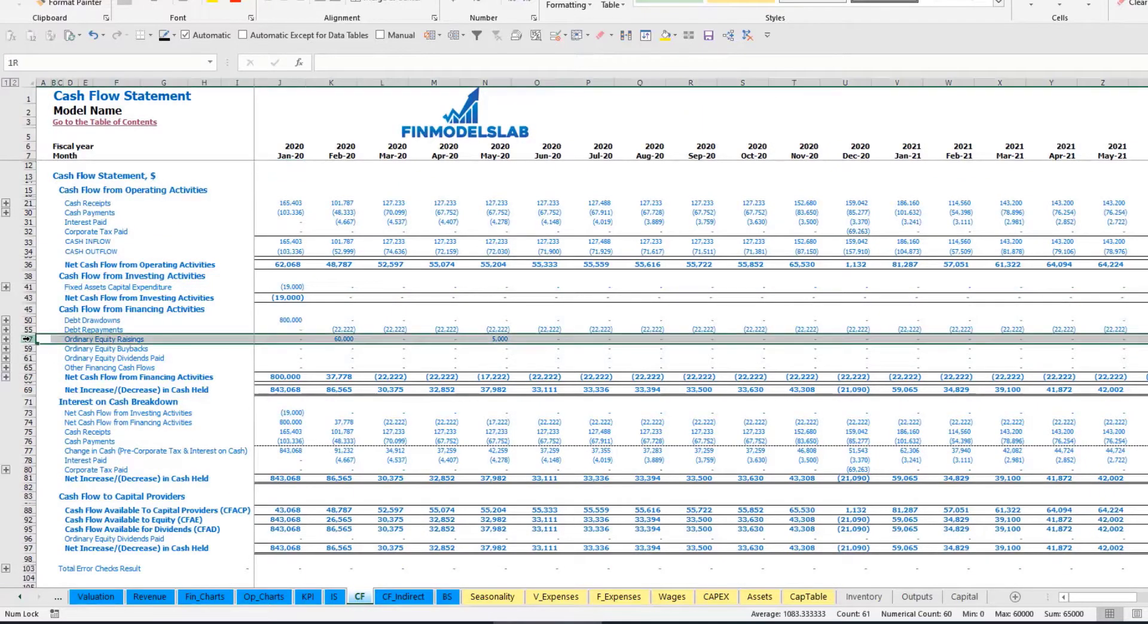
click(347, 341)
click(498, 339)
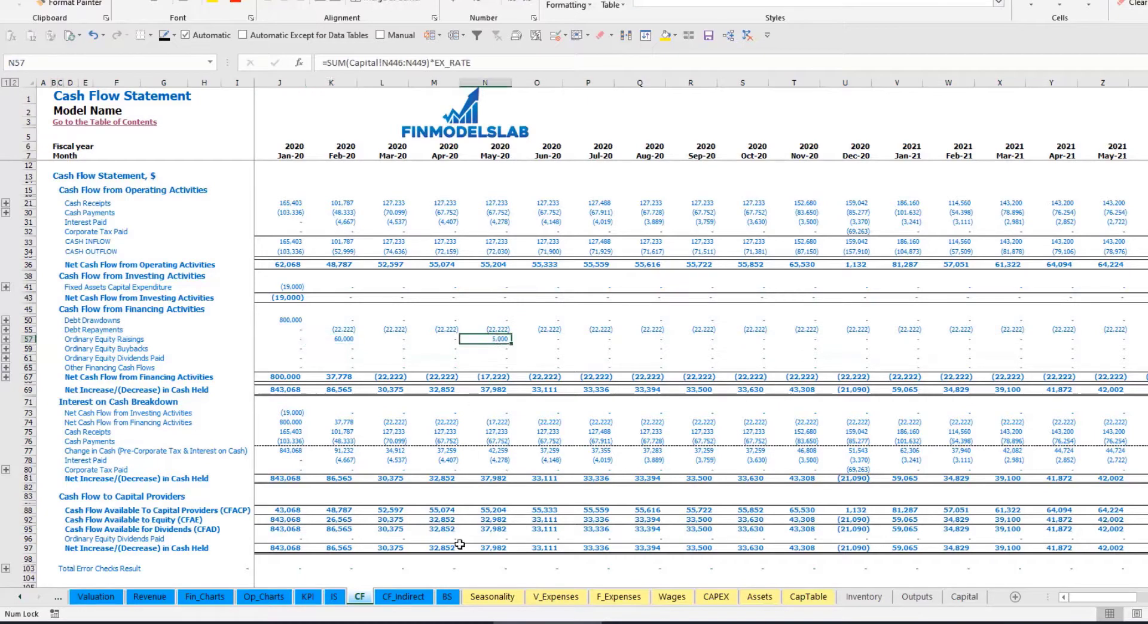
click(458, 600)
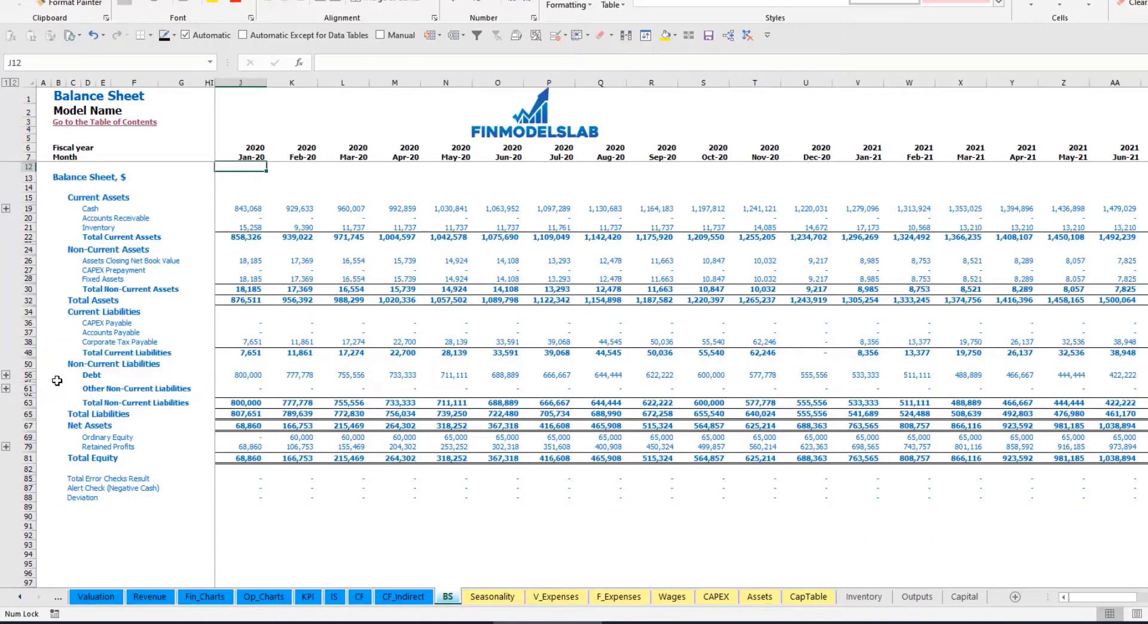
click(28, 437)
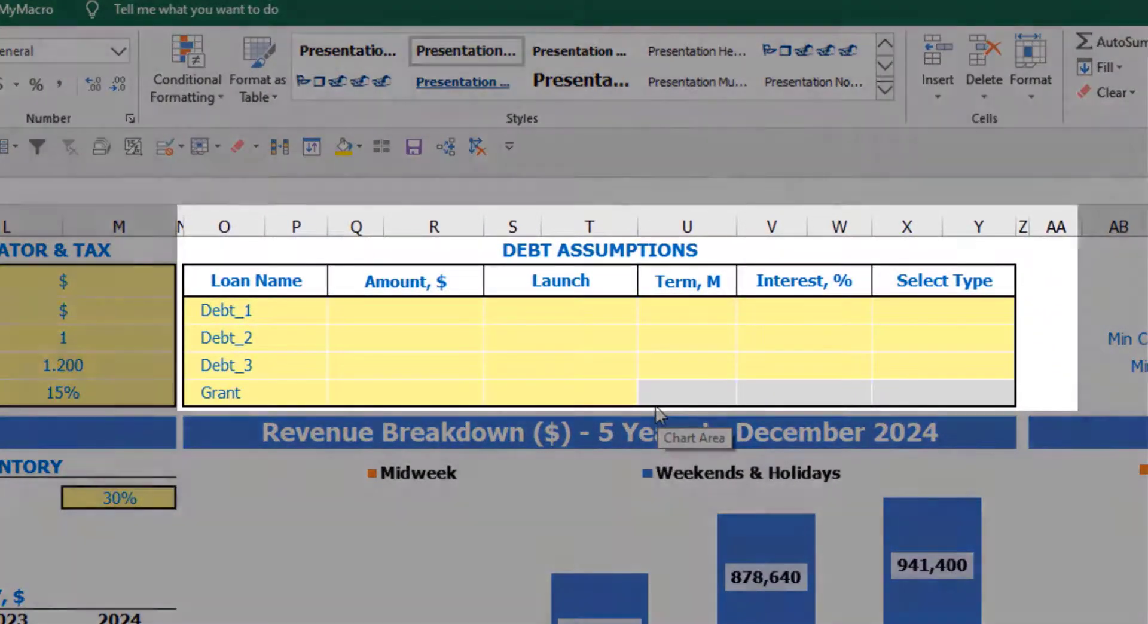
Choose Annuity as the repayment type for Debt_1 in the dashboard's Debt Assumptions table
click(666, 249)
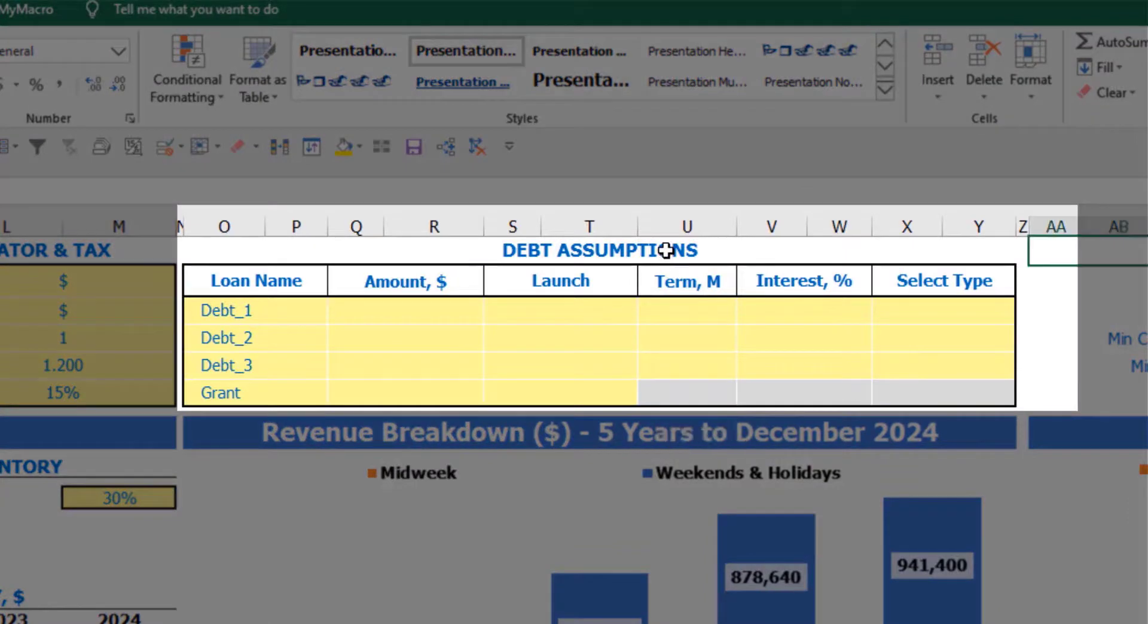
click(666, 250)
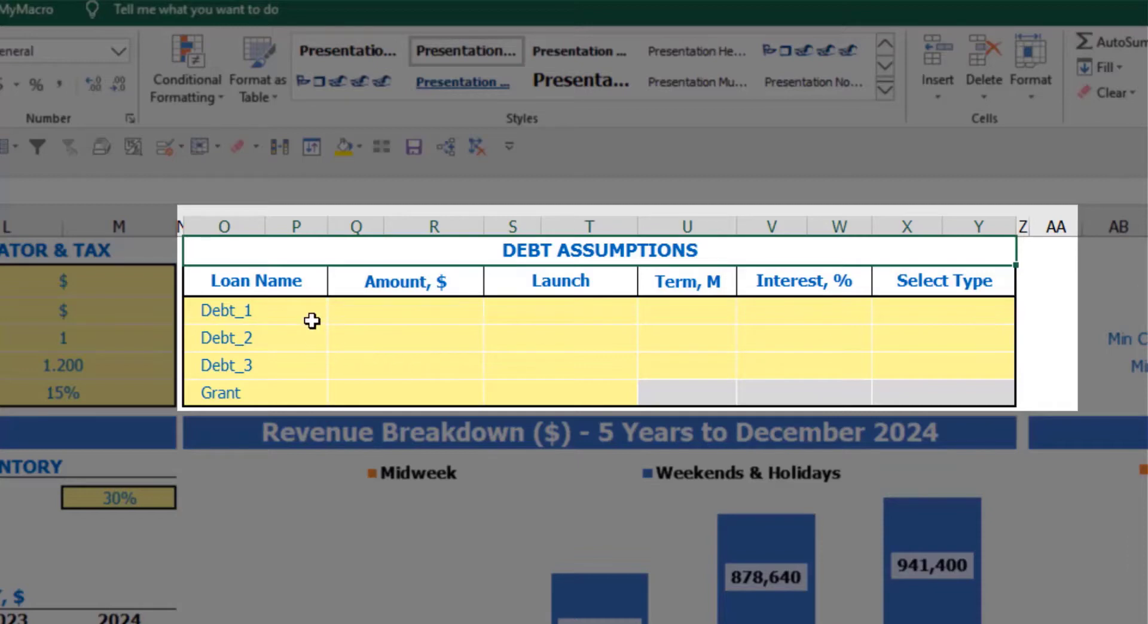
click(1006, 306)
click(1025, 313)
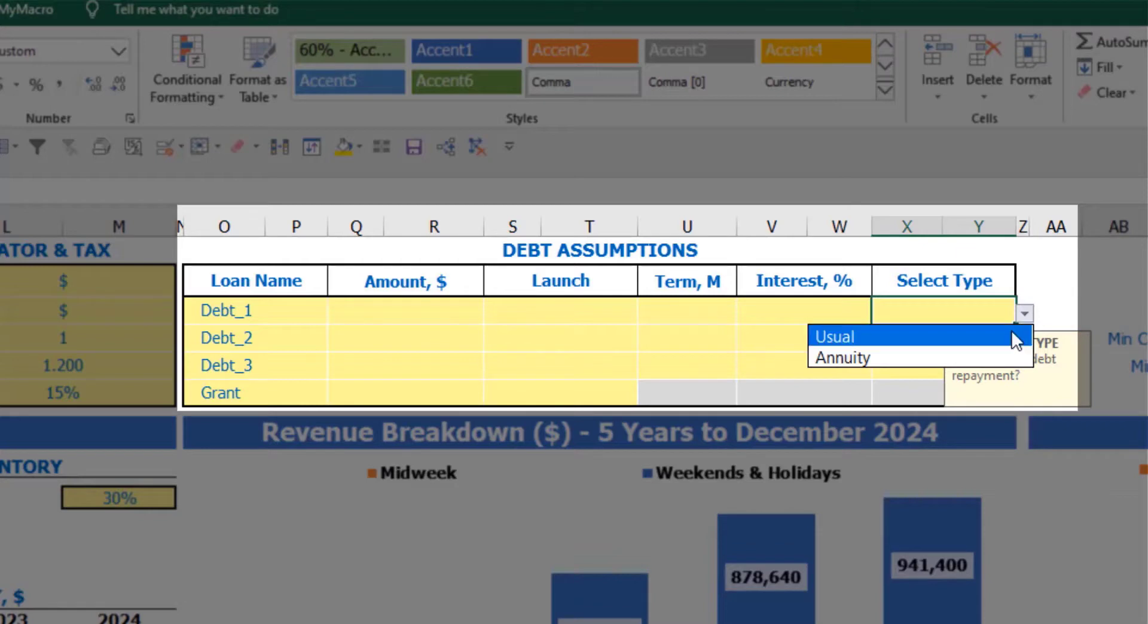
click(997, 358)
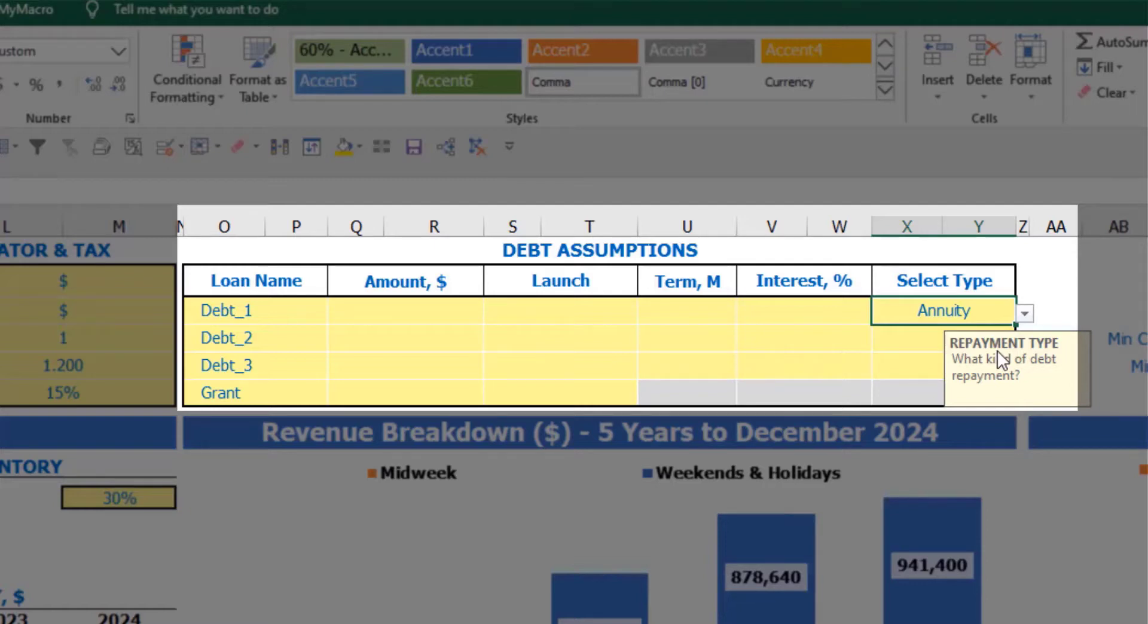
Set Debt_1's repayment type to Usual and its amount to 1,000,000
click(1024, 313)
click(983, 338)
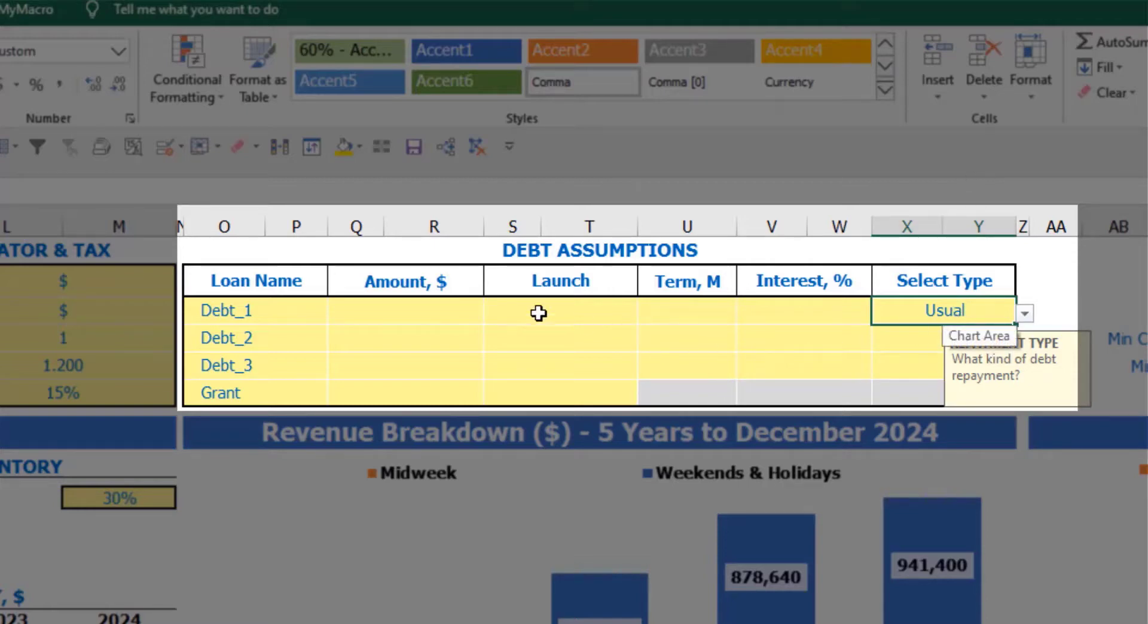
click(452, 312)
text(1,00)
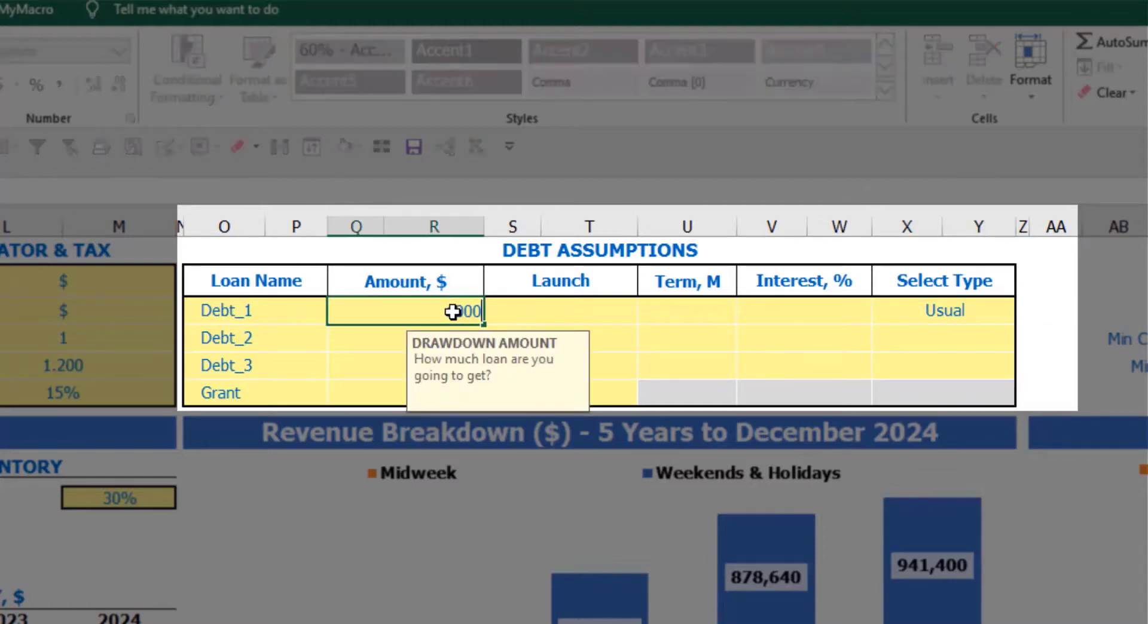
text(0,000)
key(Return)
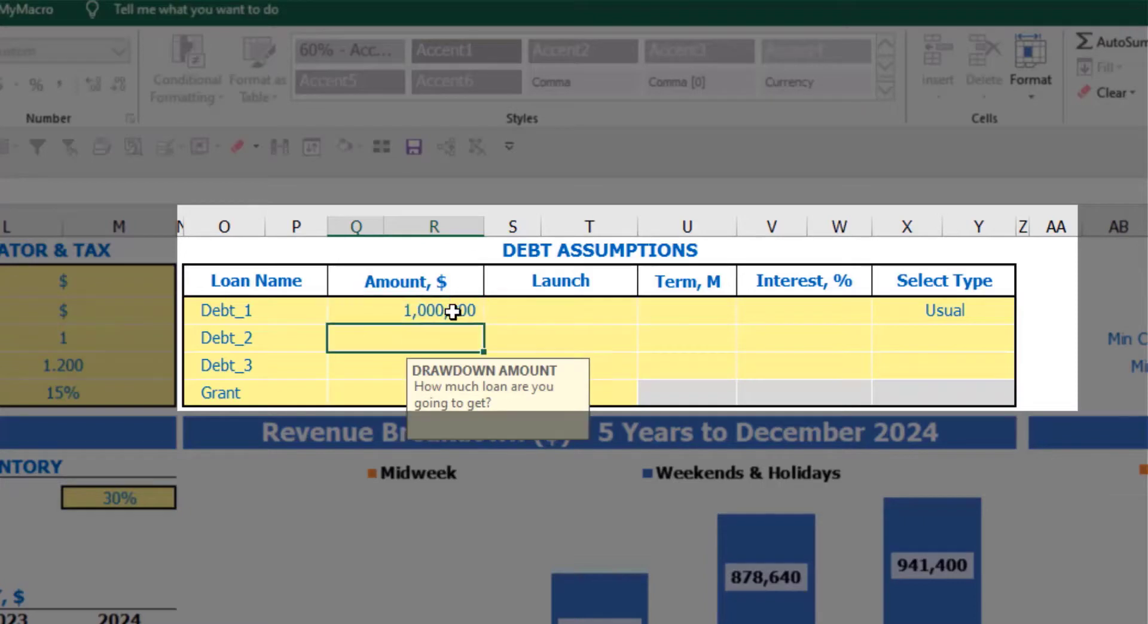
Set Debt_1's launch date to Feb-20 and its term to 60 months
click(635, 315)
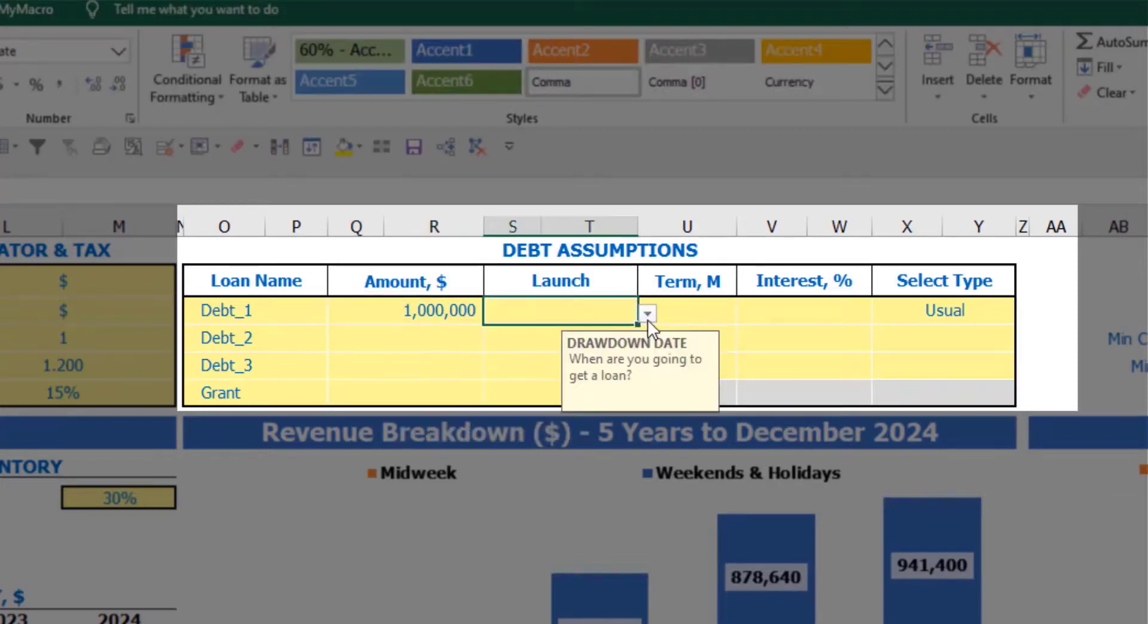
click(648, 316)
click(597, 357)
click(690, 302)
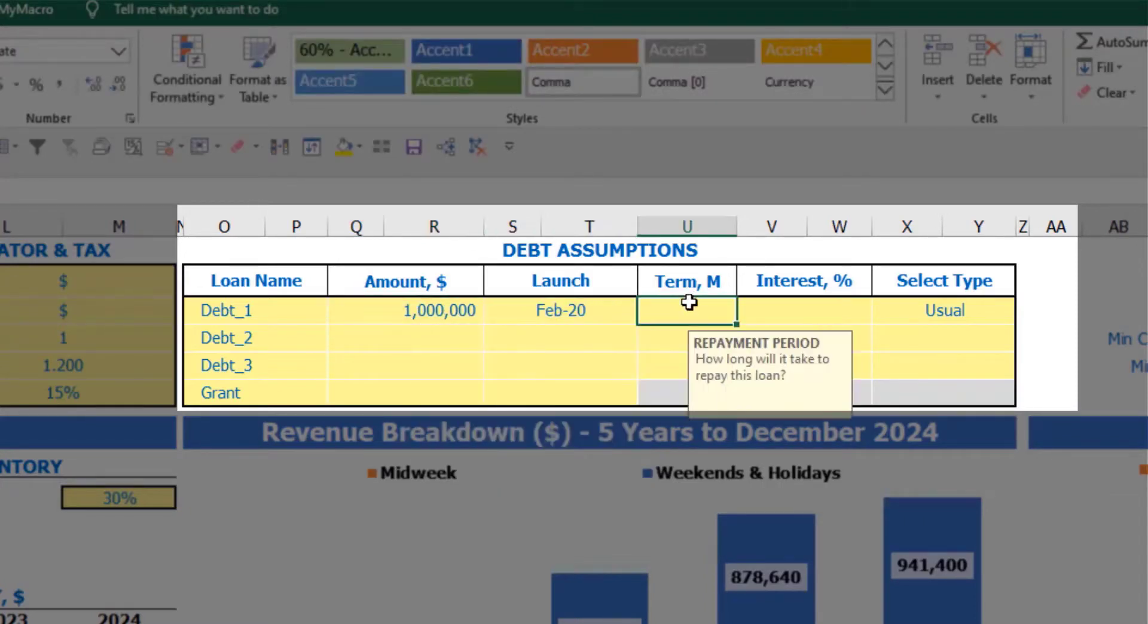
text(60)
key(Return)
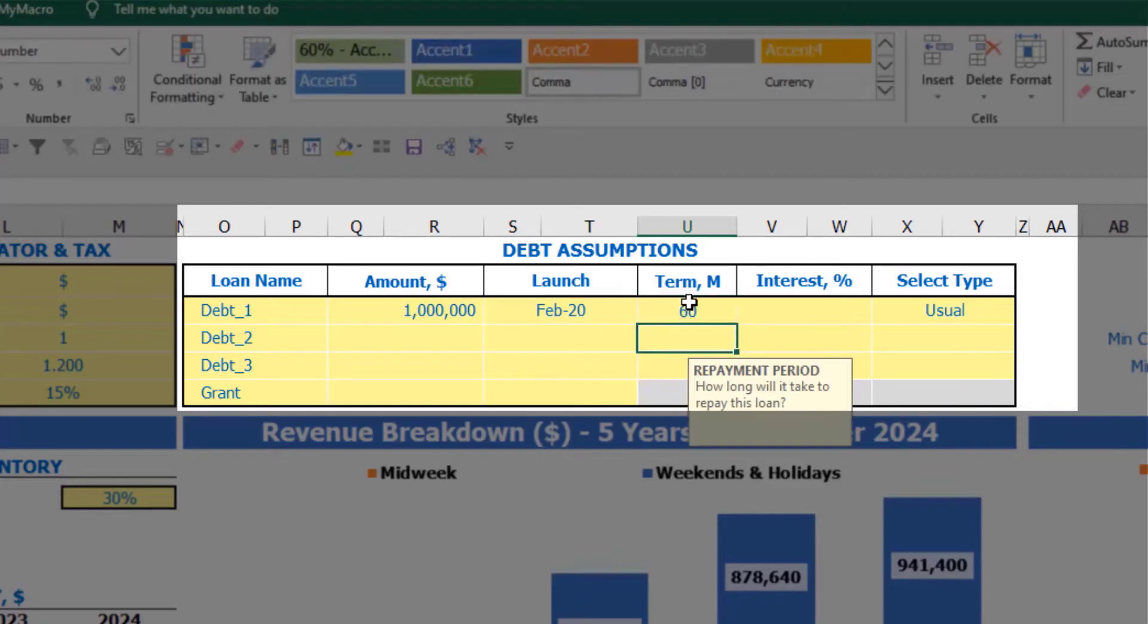
Set Debt_1's annual interest rate to 5%
click(756, 308)
text(5)
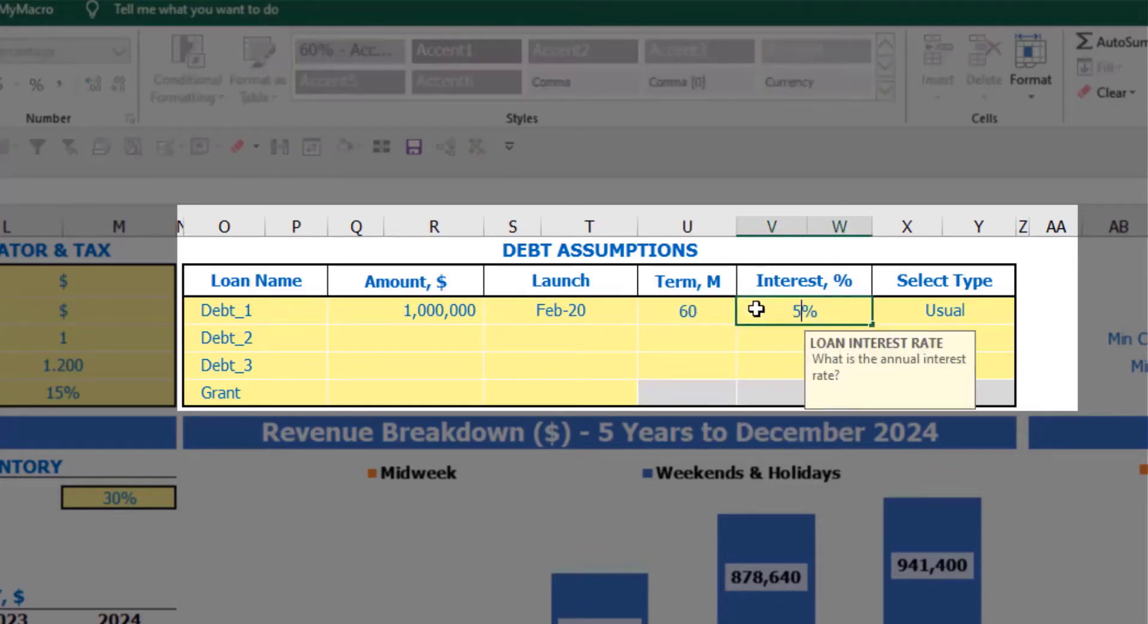
key(Return)
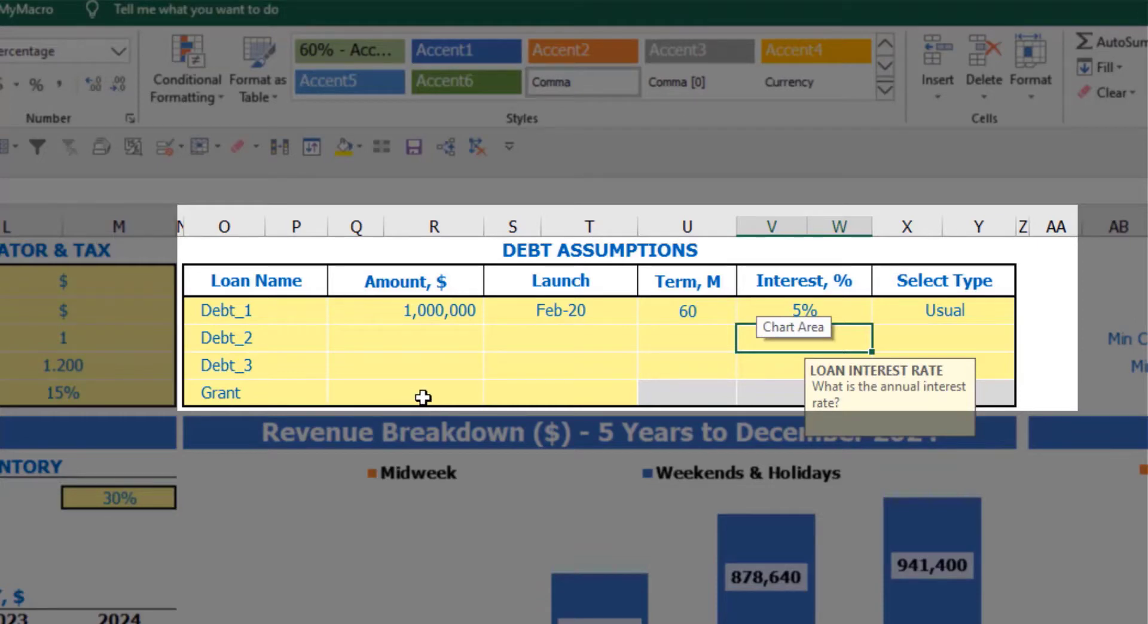
Set the Grant's amount to 500,000 and its launch date to Mar-20
click(424, 397)
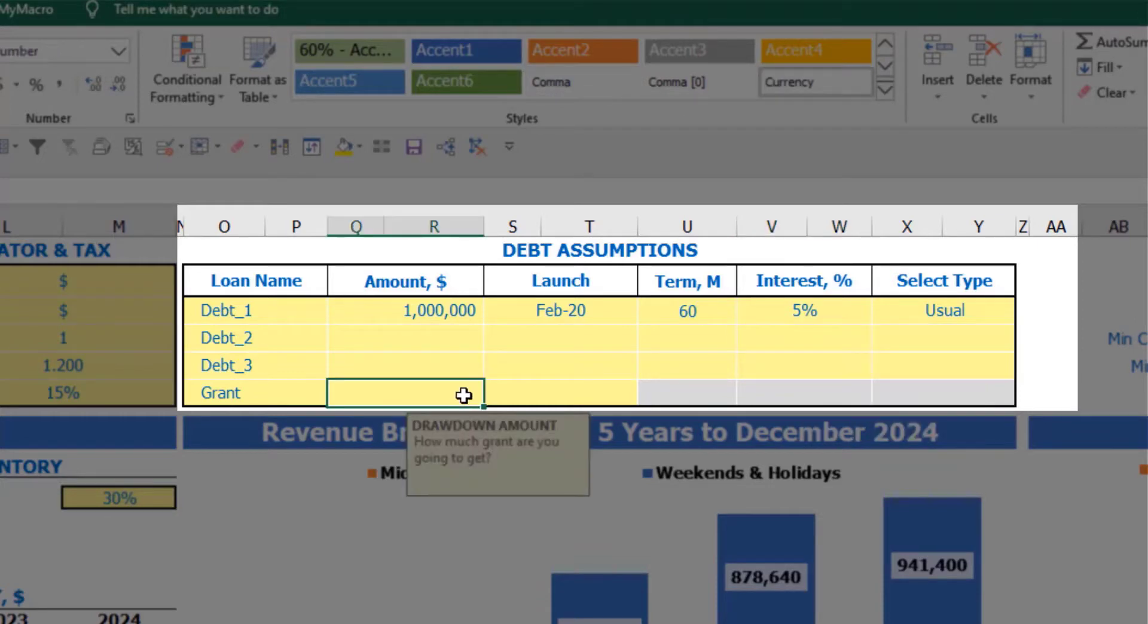
text(500,000)
key(Return)
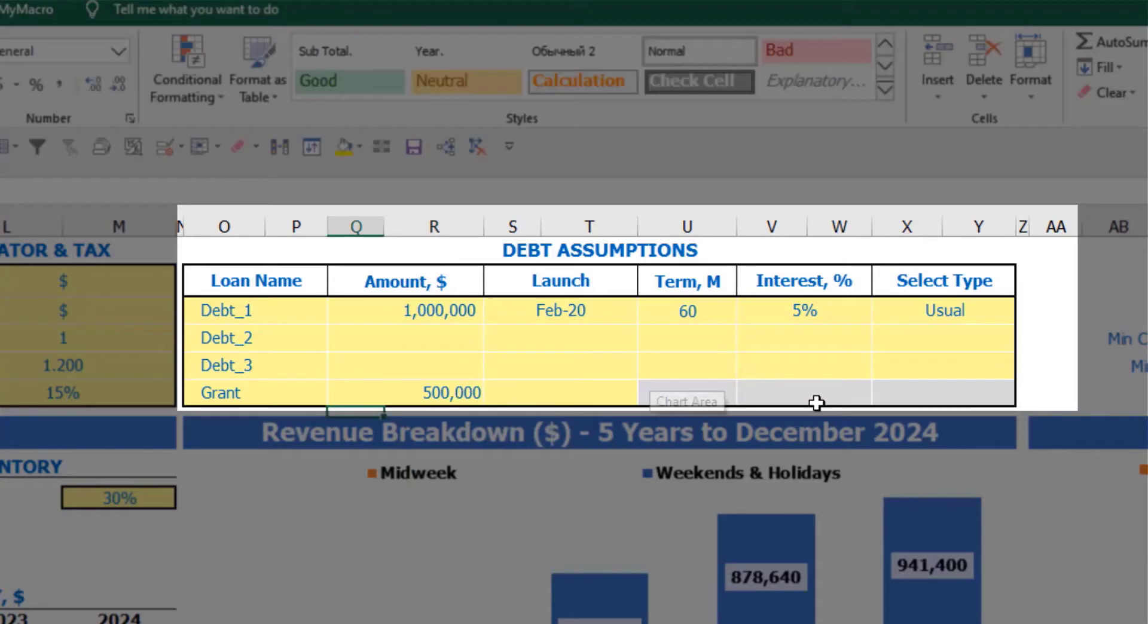
click(589, 396)
click(647, 396)
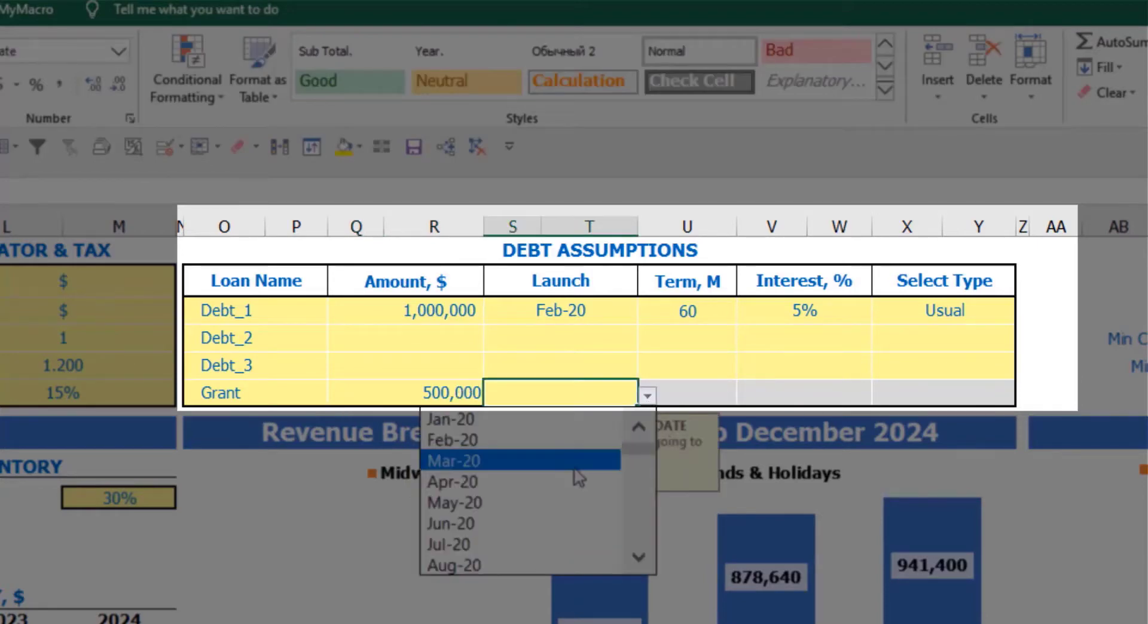
click(538, 464)
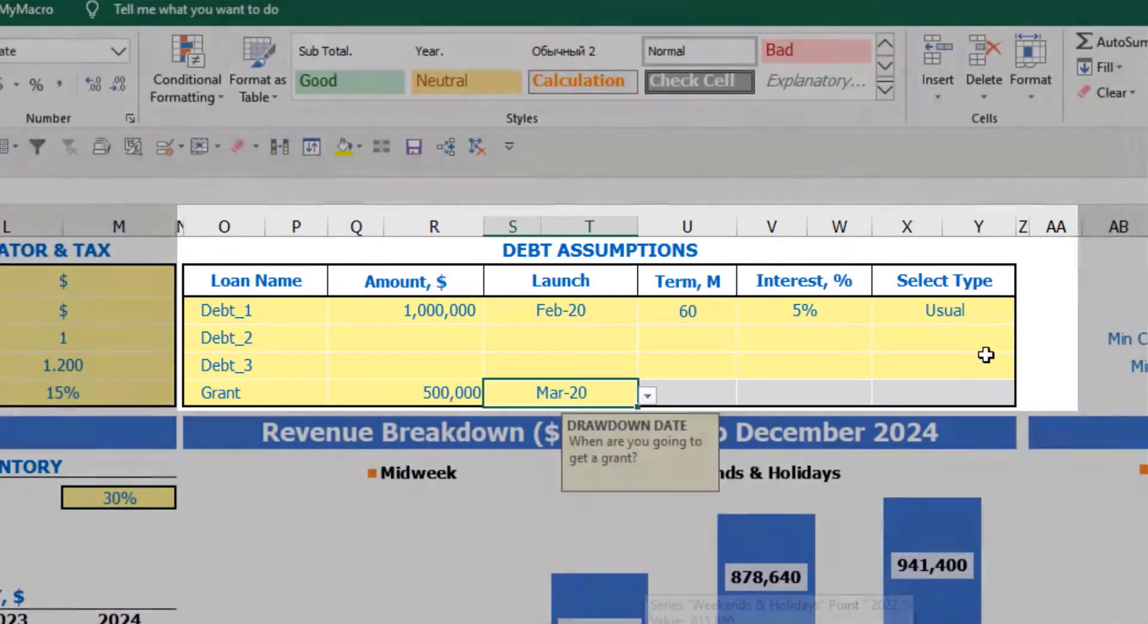
click(1046, 292)
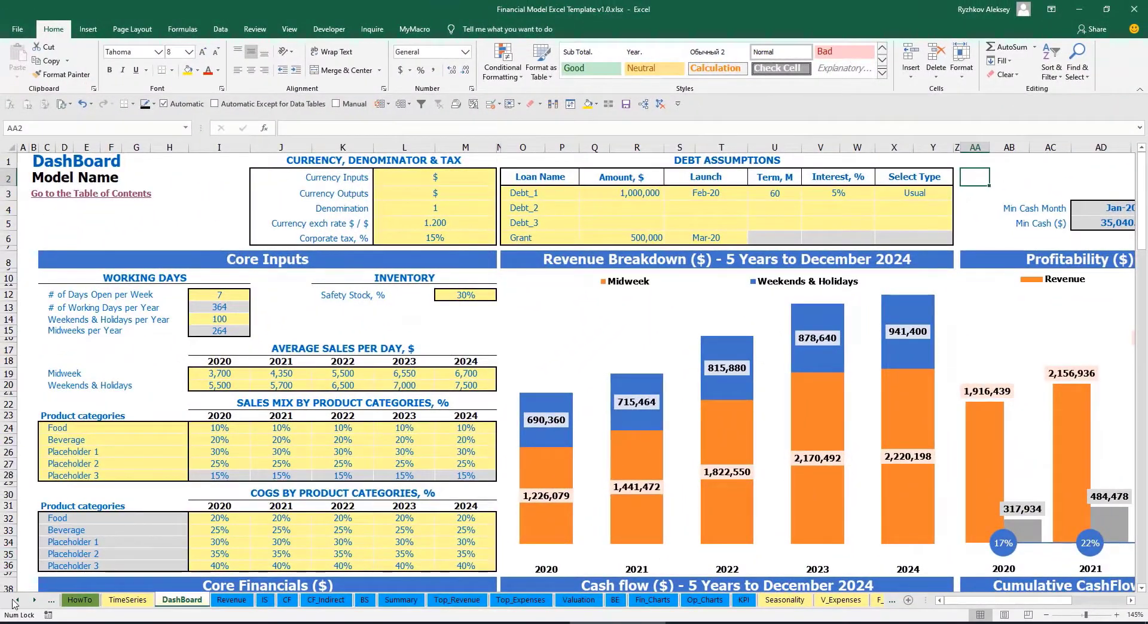
Open the Capital sheet and review the balance, repayment and interest calculations for Debt_1, Debt_2, Debt_3 and Total Debts
click(34, 600)
click(34, 600)
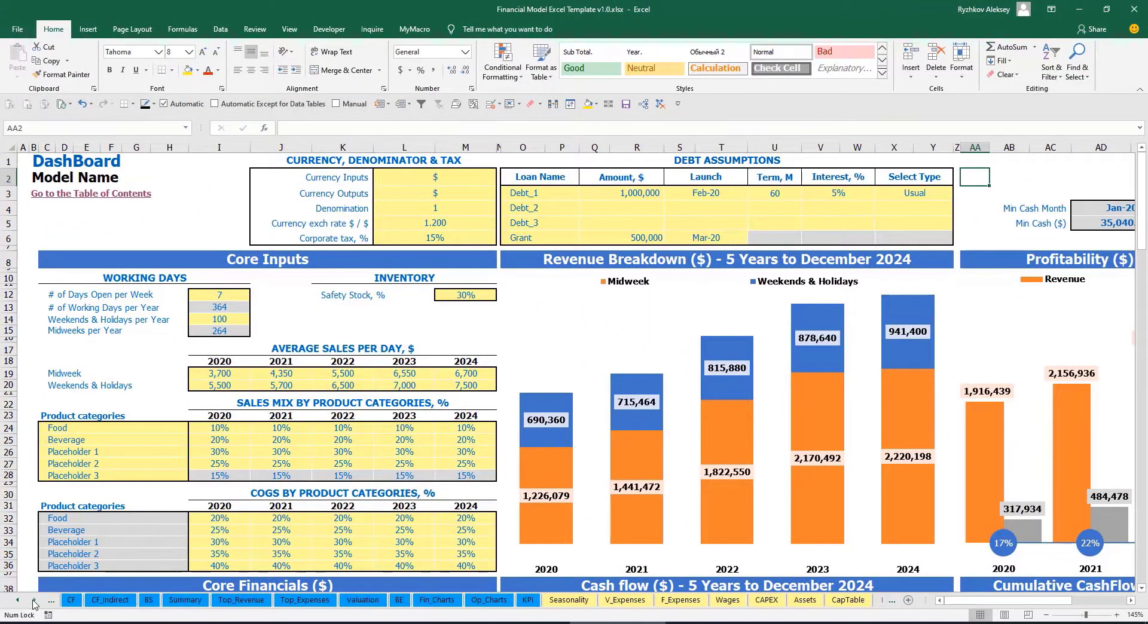
click(34, 604)
click(34, 604)
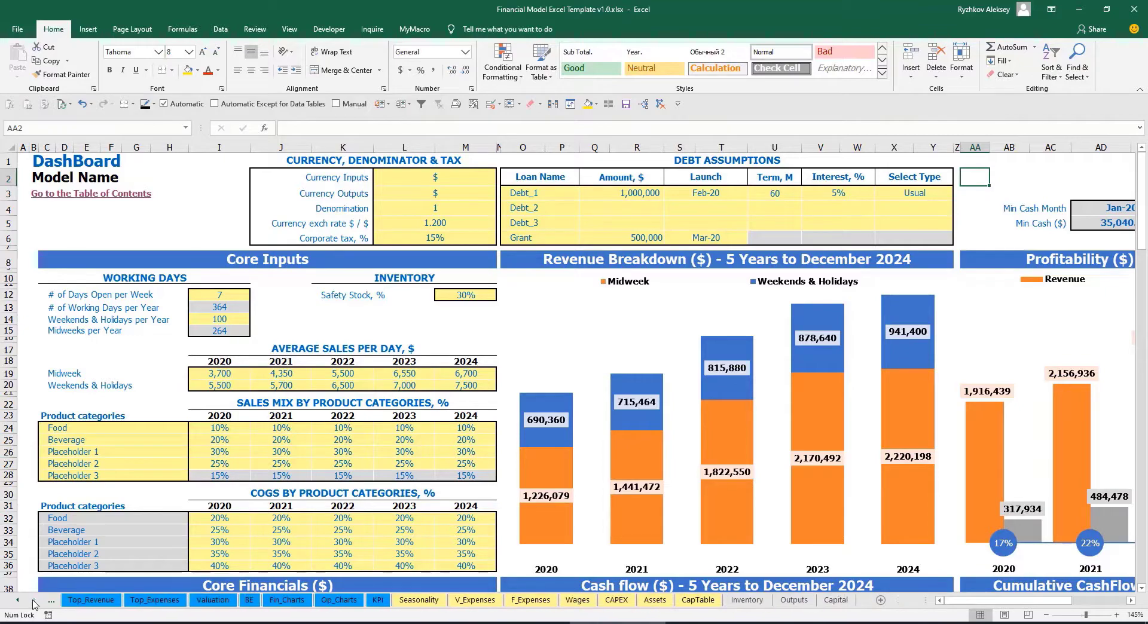
click(848, 603)
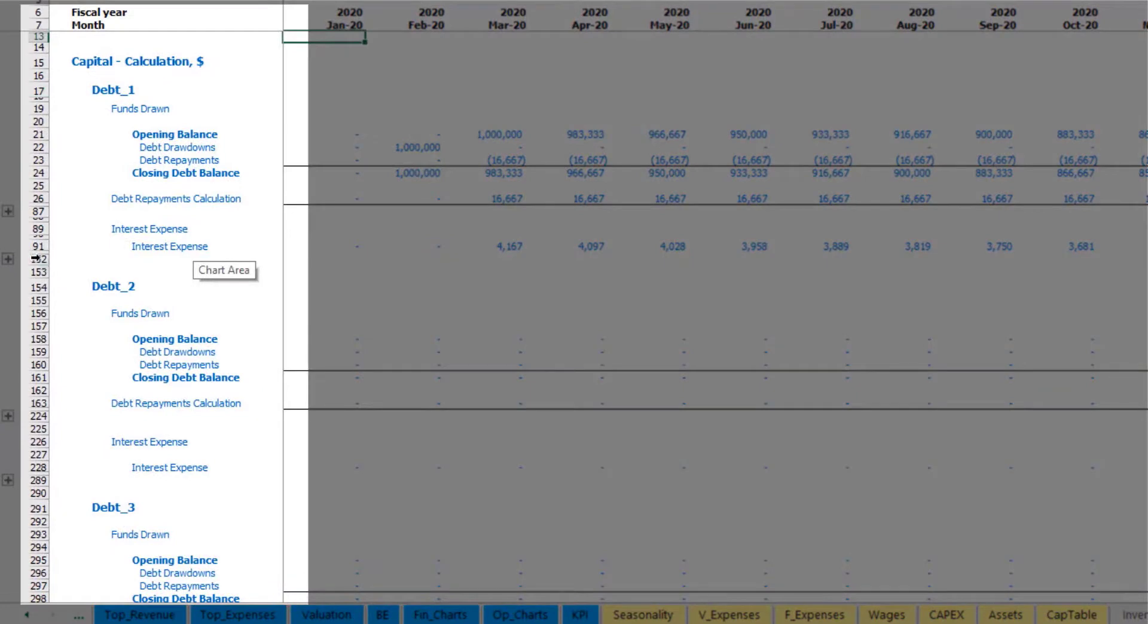
scroll(37, 258, down, 4)
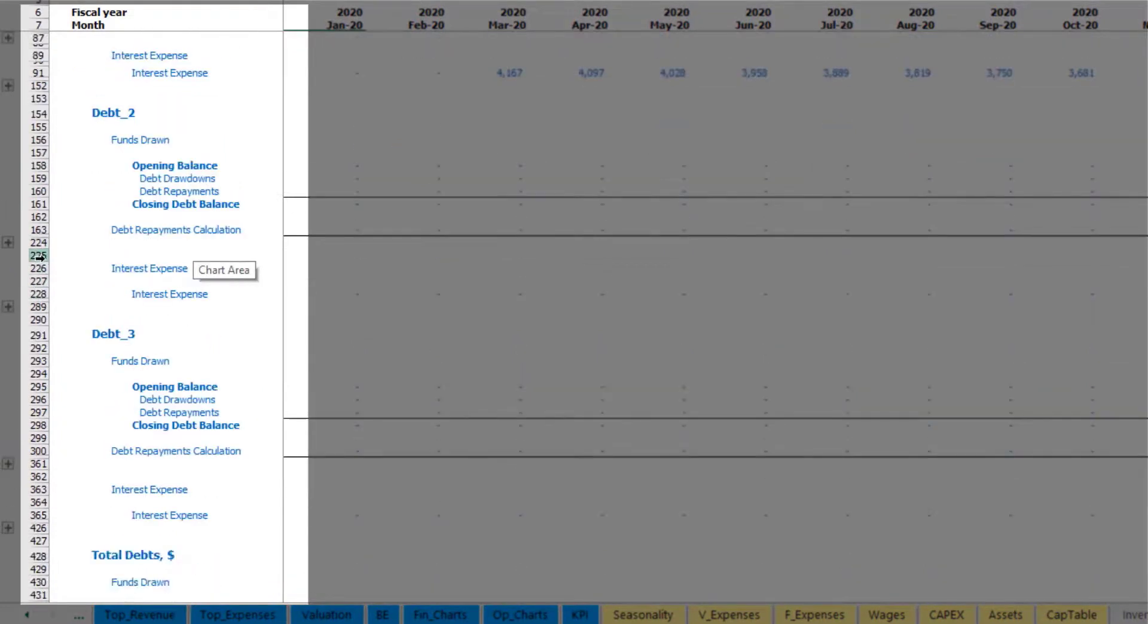
scroll(37, 258, down, 5)
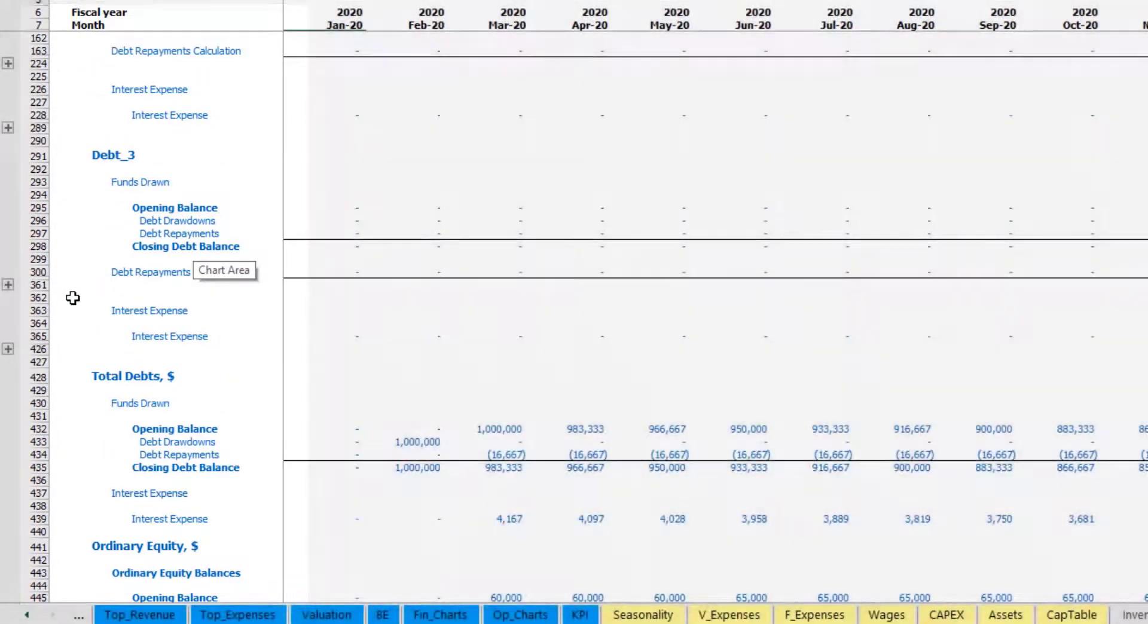
scroll(72, 298, up, 9)
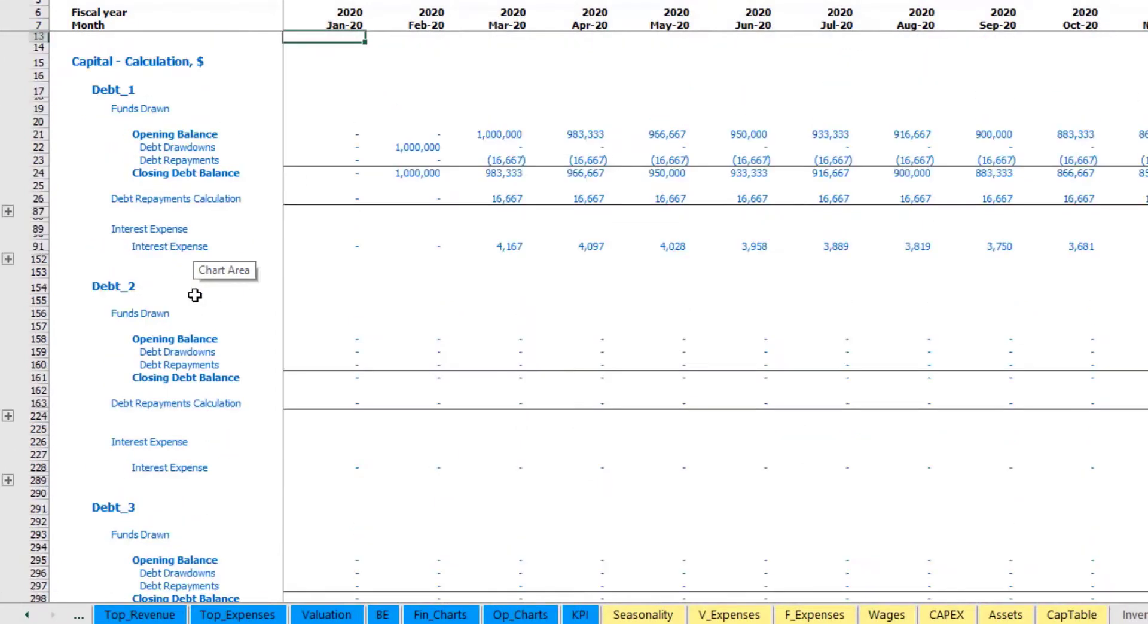
Open the Income Statement sheet and highlight the Interest Expense row
click(26, 615)
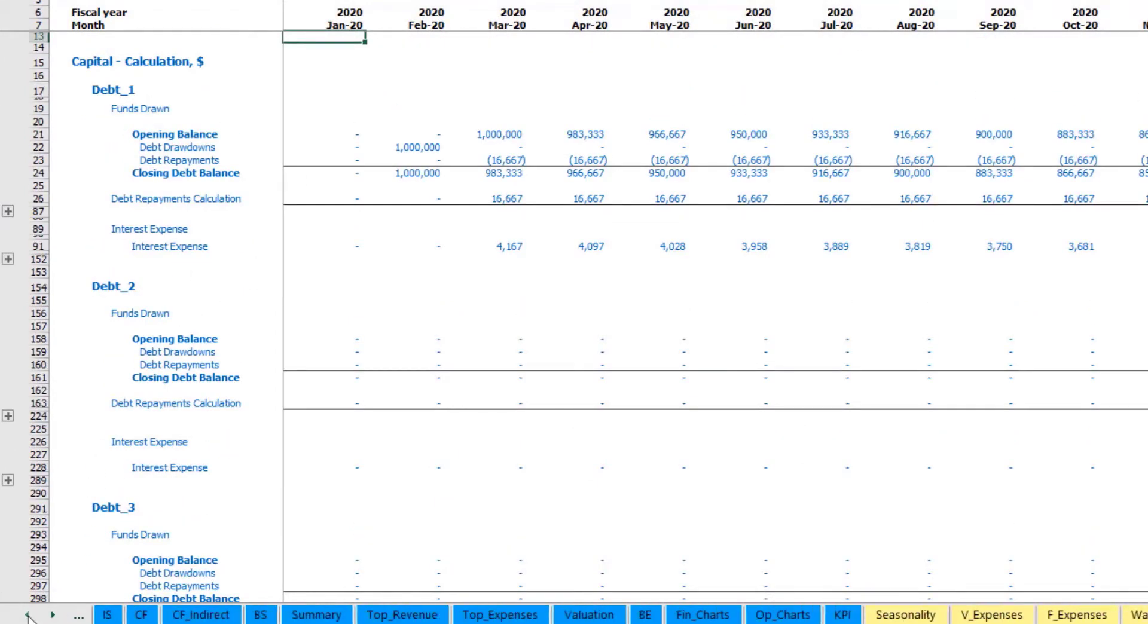
click(27, 615)
click(199, 615)
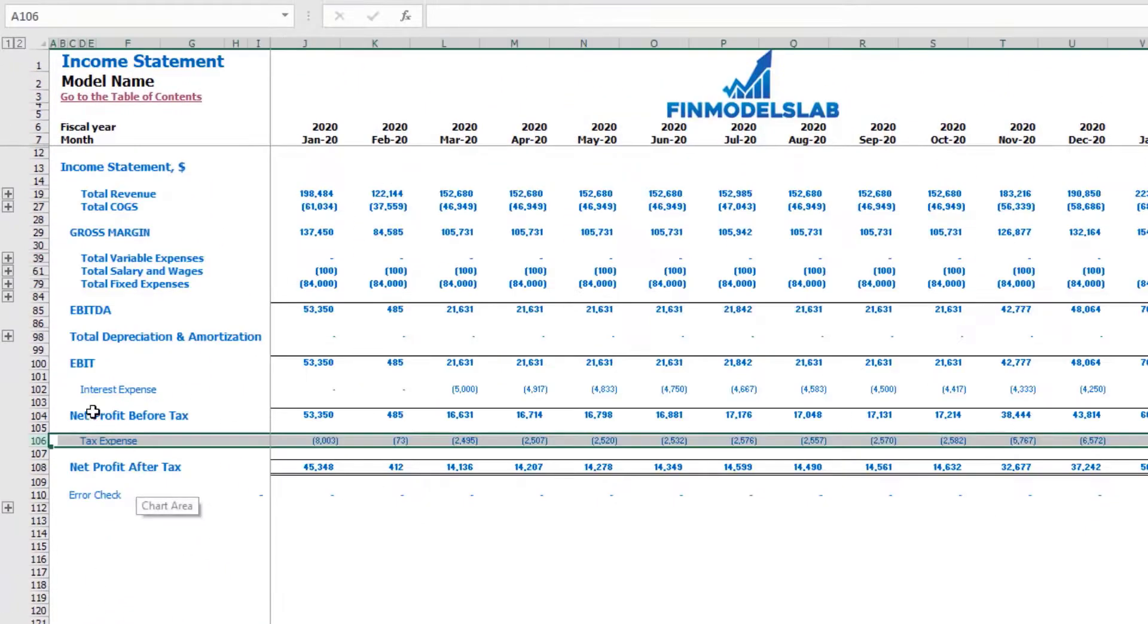
click(42, 389)
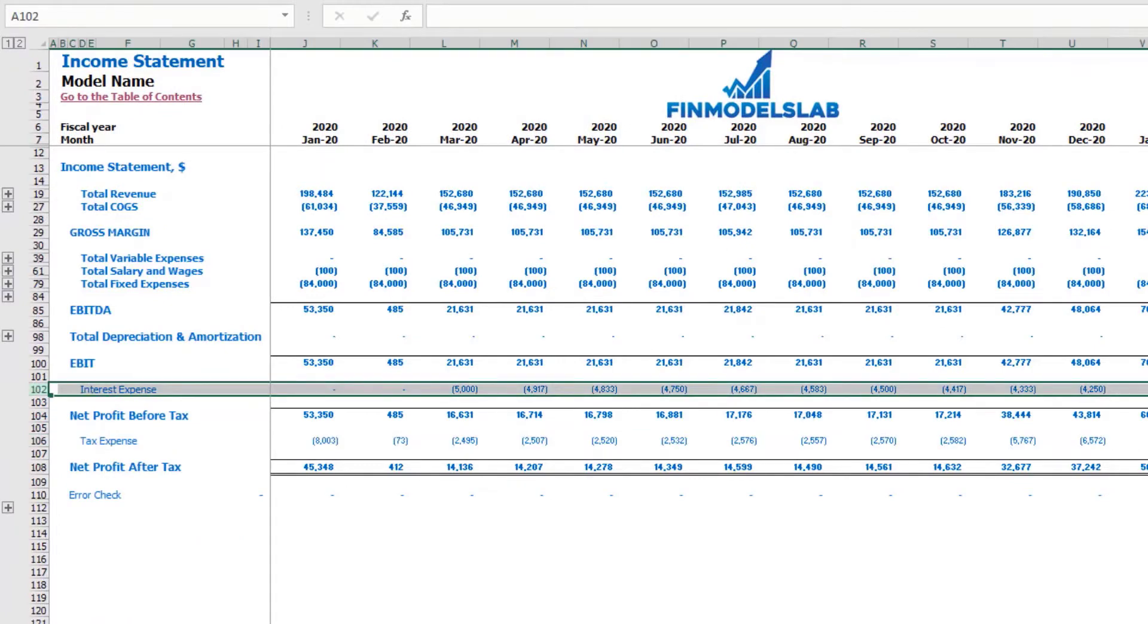
Highlight the Interest Paid, Debt Drawdowns and Debt Repayments rows on the Cash Flow Statement, and the Debt row on the Balance Sheet
key(ctrl+Page_Down)
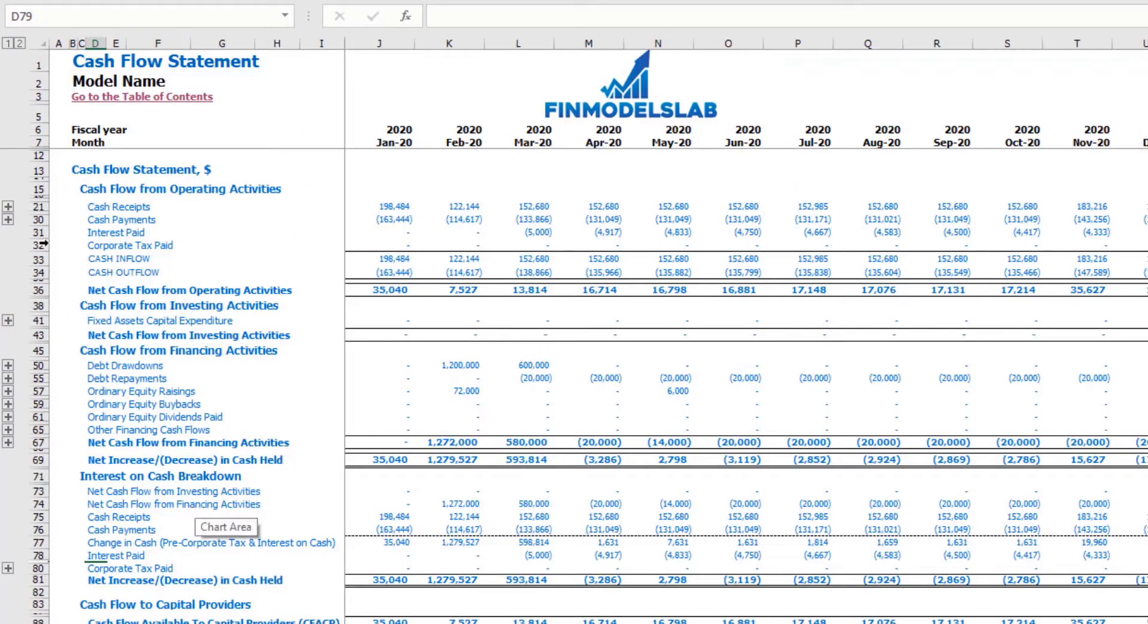
click(35, 233)
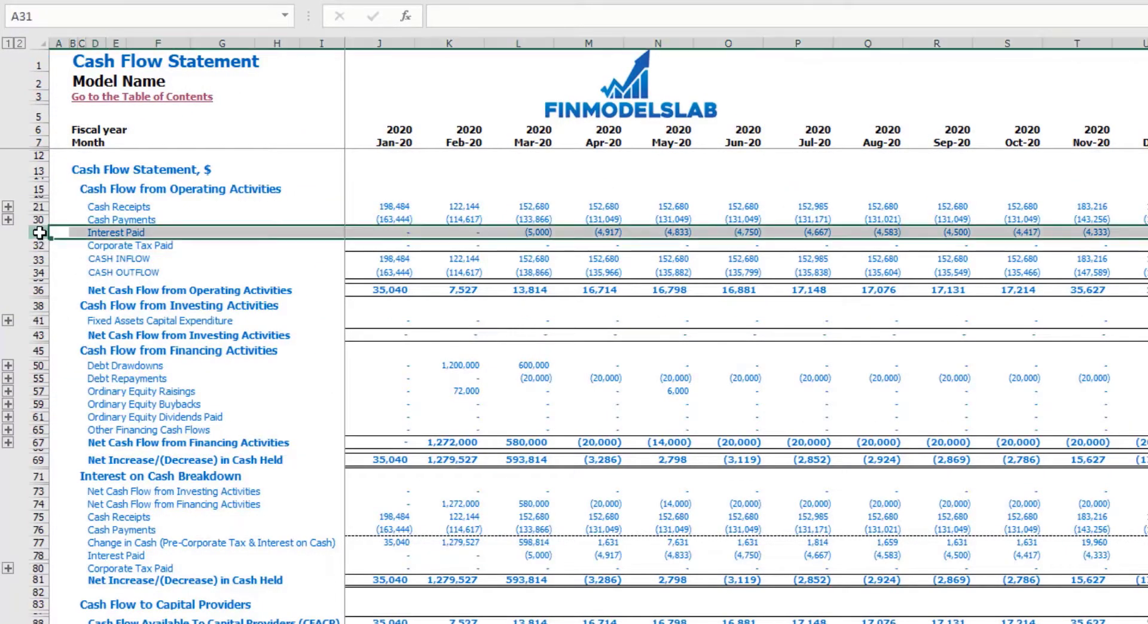
click(40, 365)
click(38, 379)
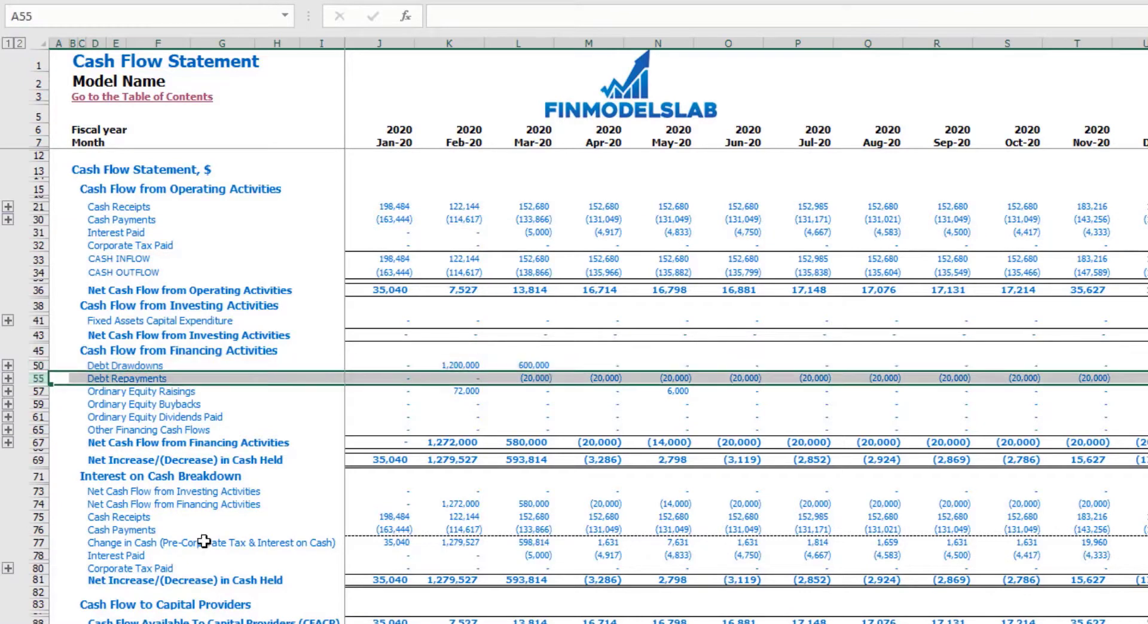
key(ctrl+Page_Down)
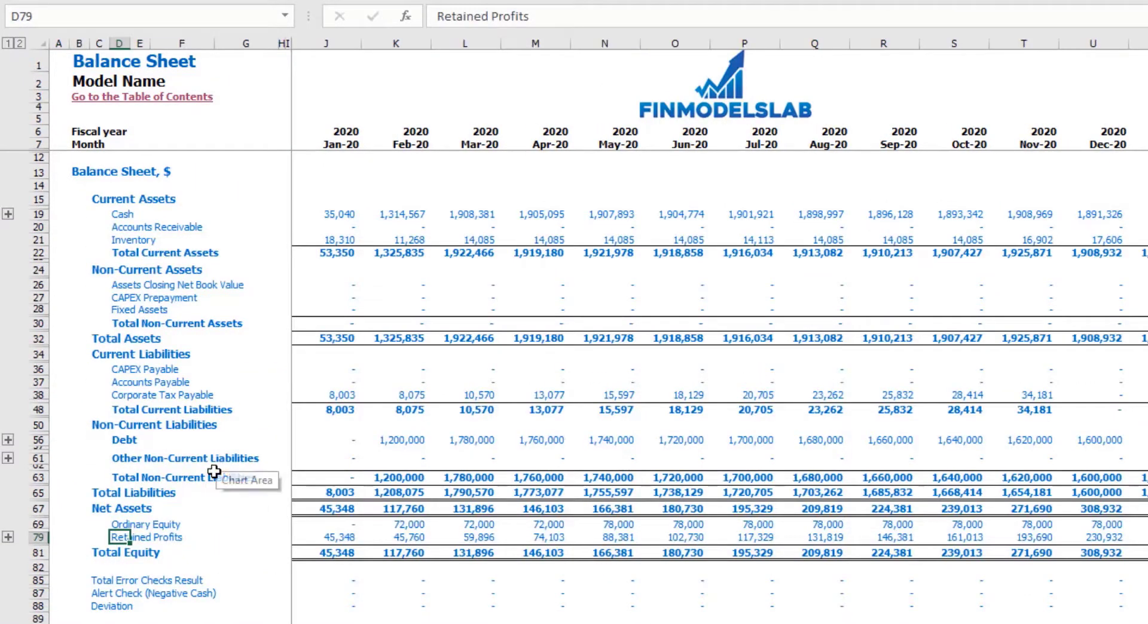
click(38, 440)
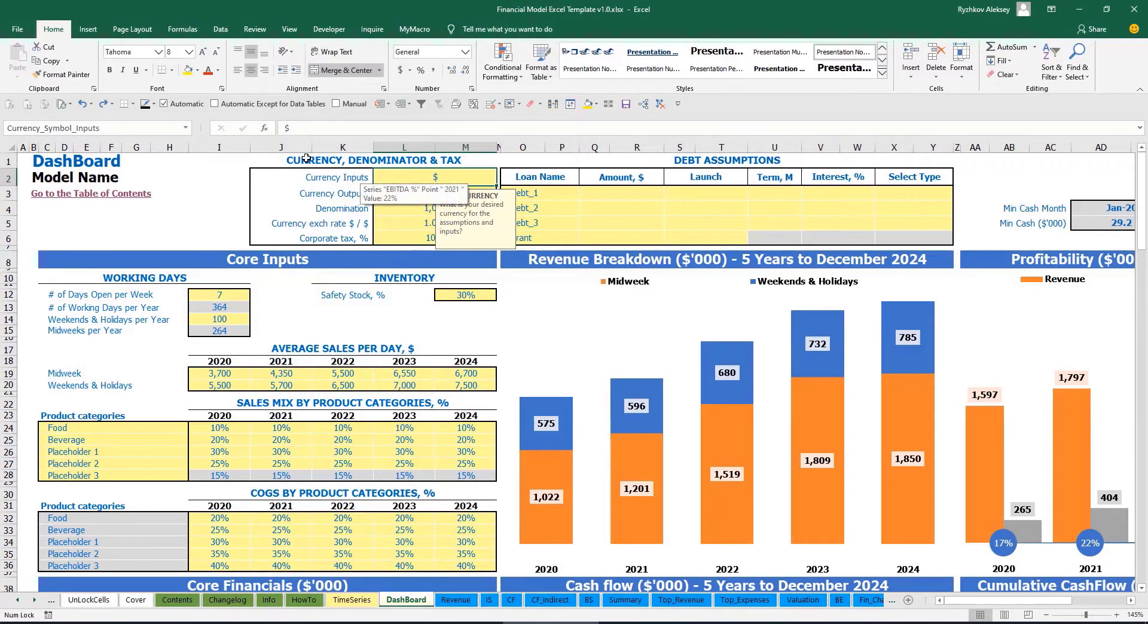
Set the DashBoard's input currency to USD
click(205, 183)
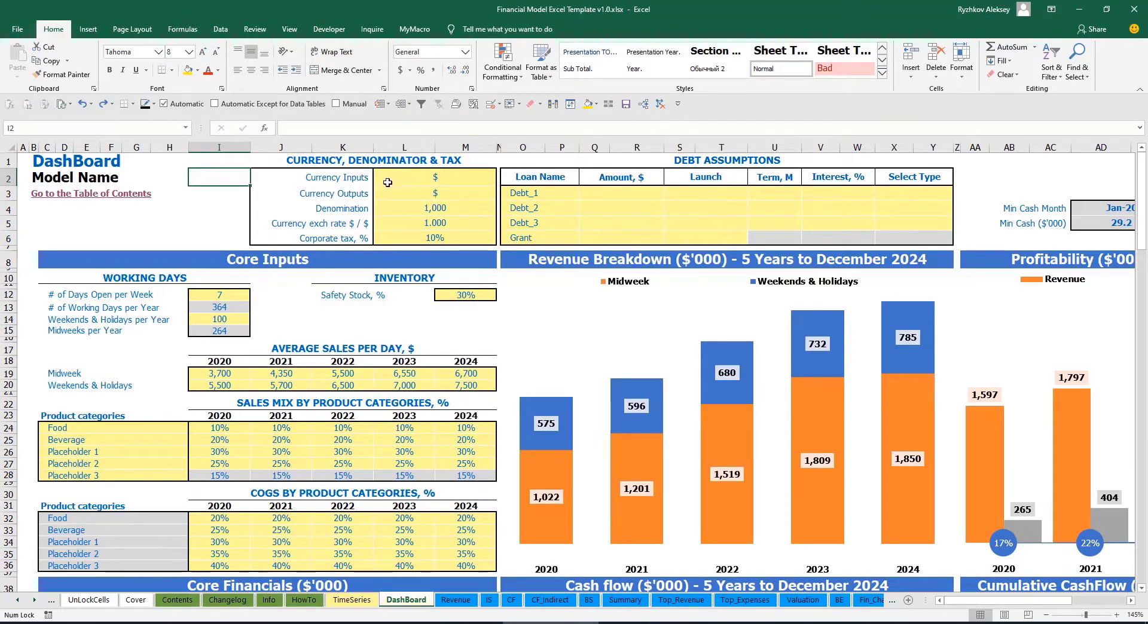
click(421, 179)
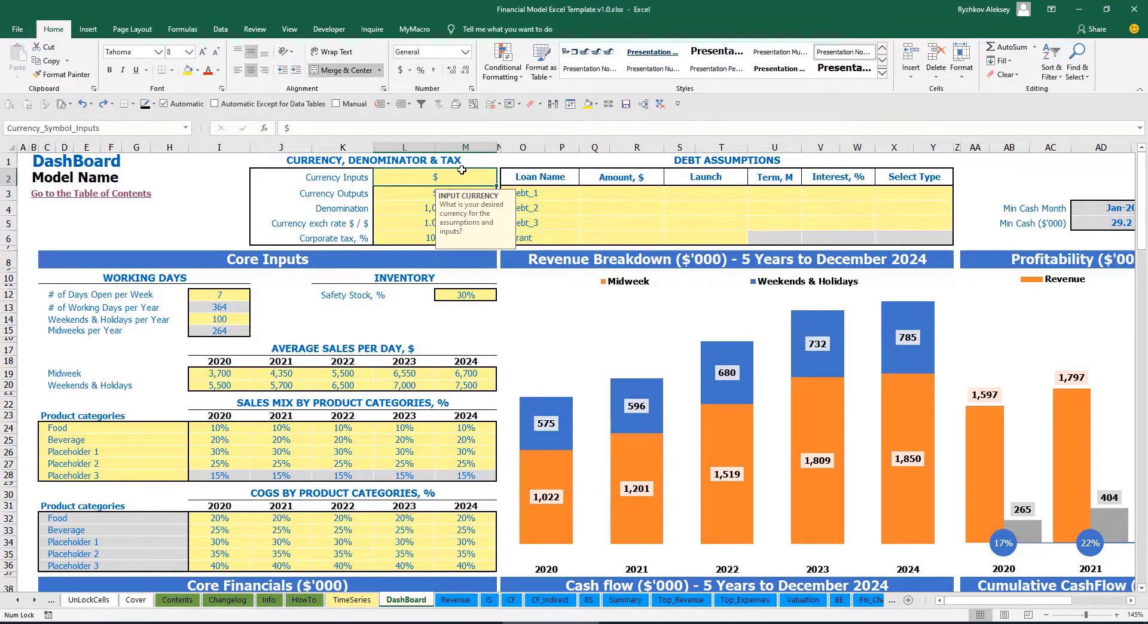
click(404, 191)
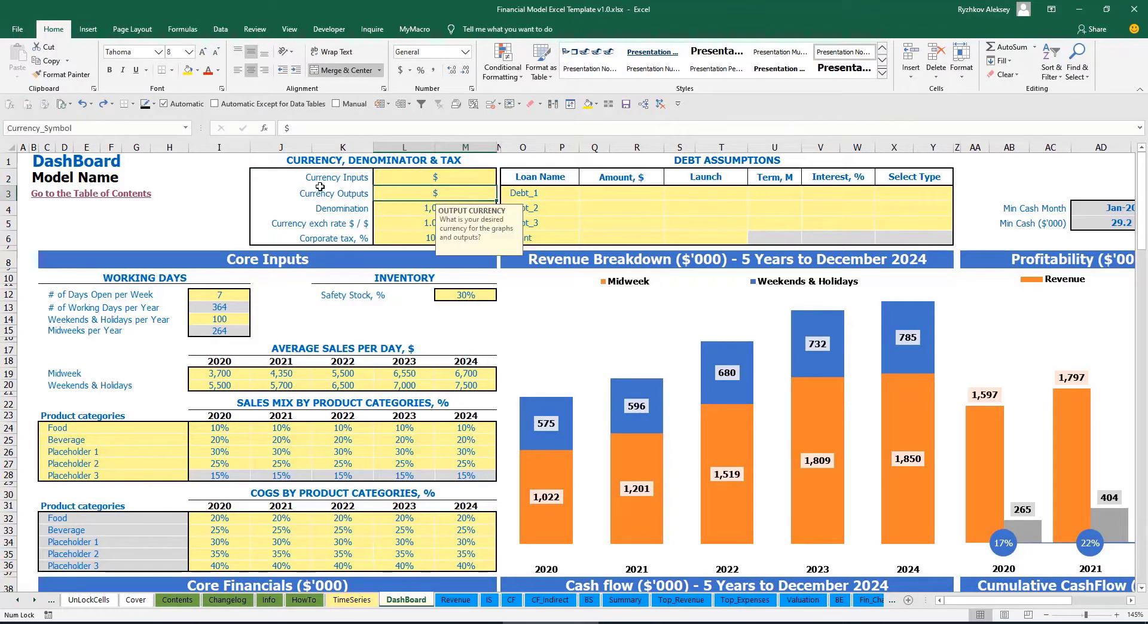
click(406, 182)
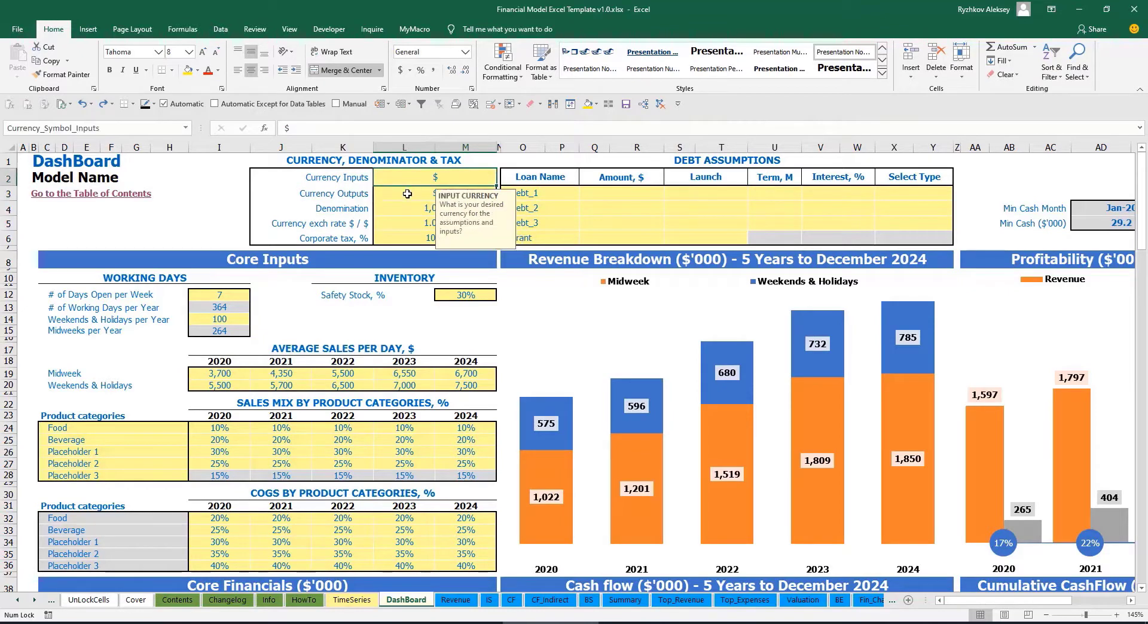
click(407, 193)
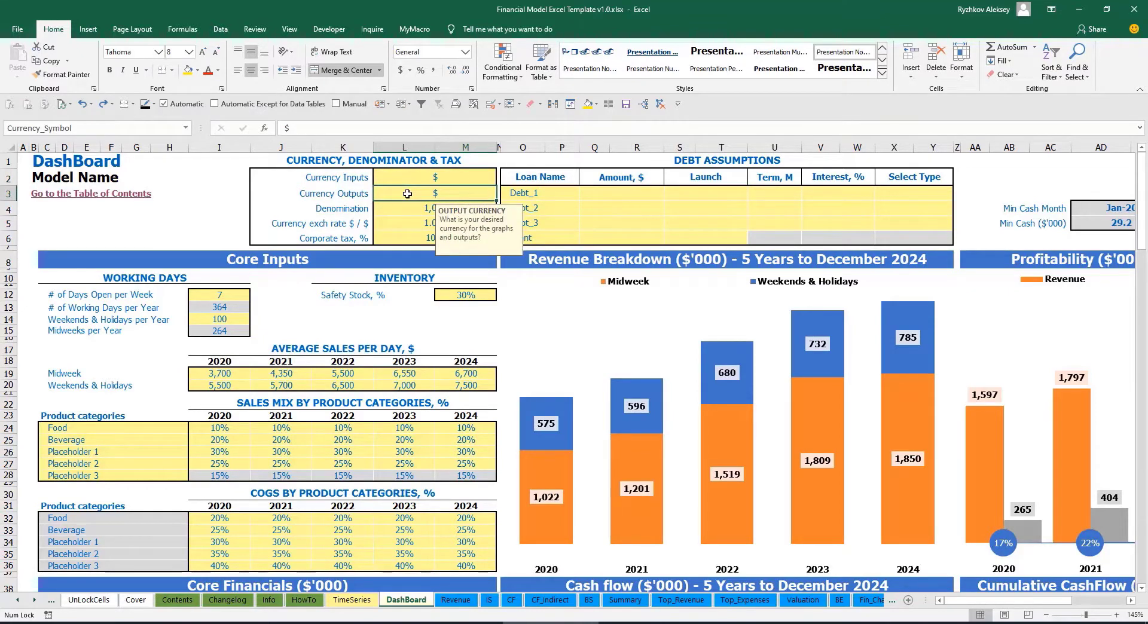
click(422, 179)
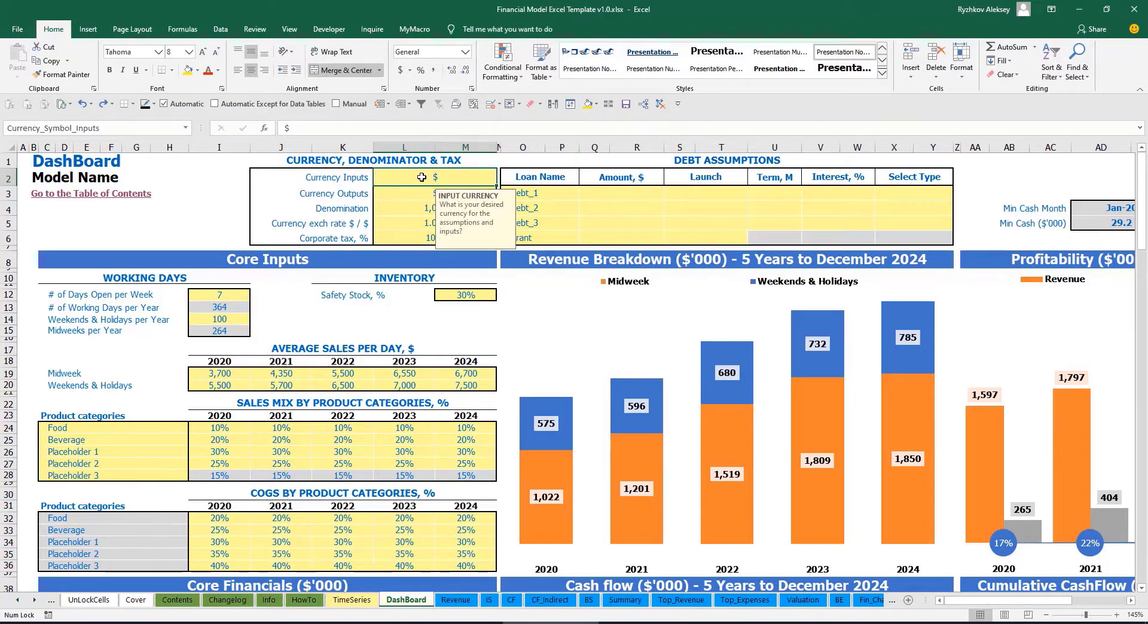
text(USD)
key(Return)
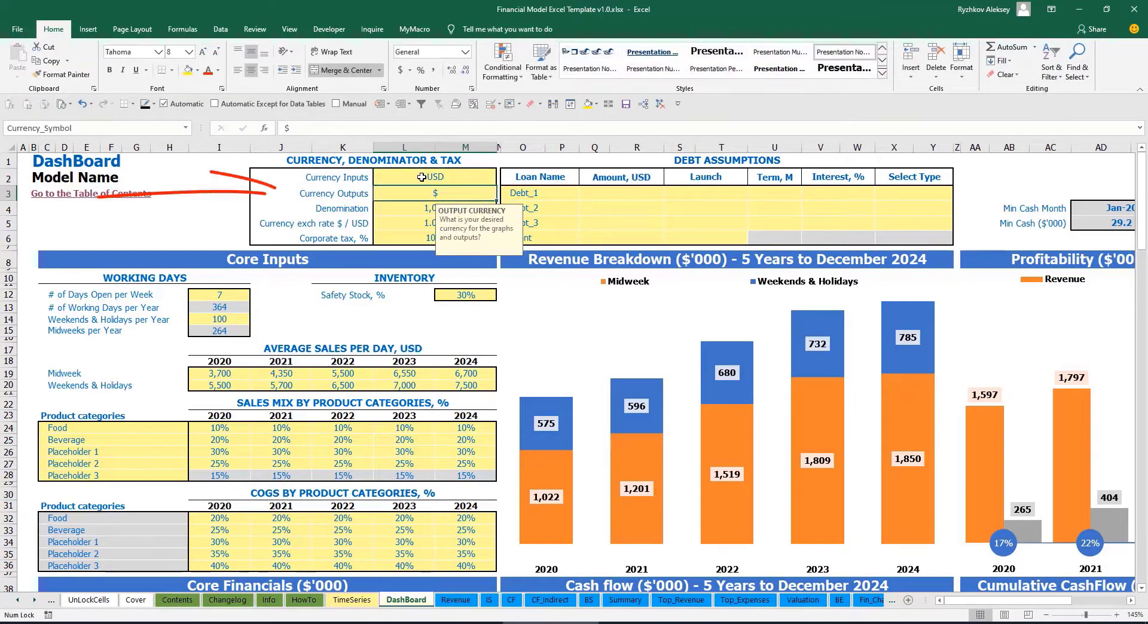
Set the DashBoard's output currency to EUR
text(EUR)
key(Return)
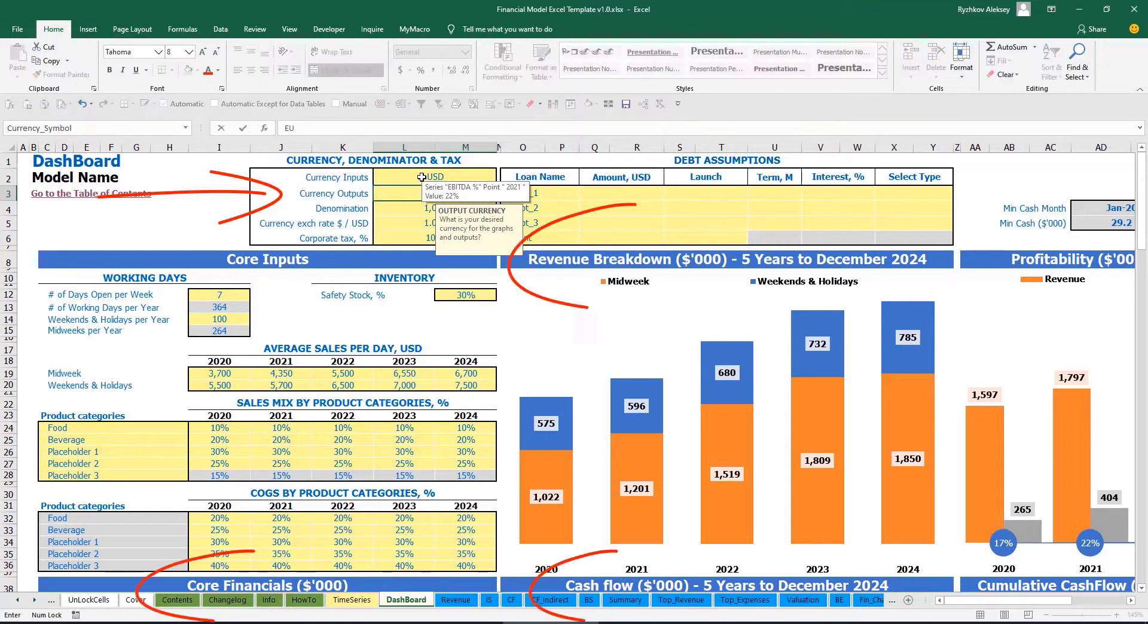
key(Return)
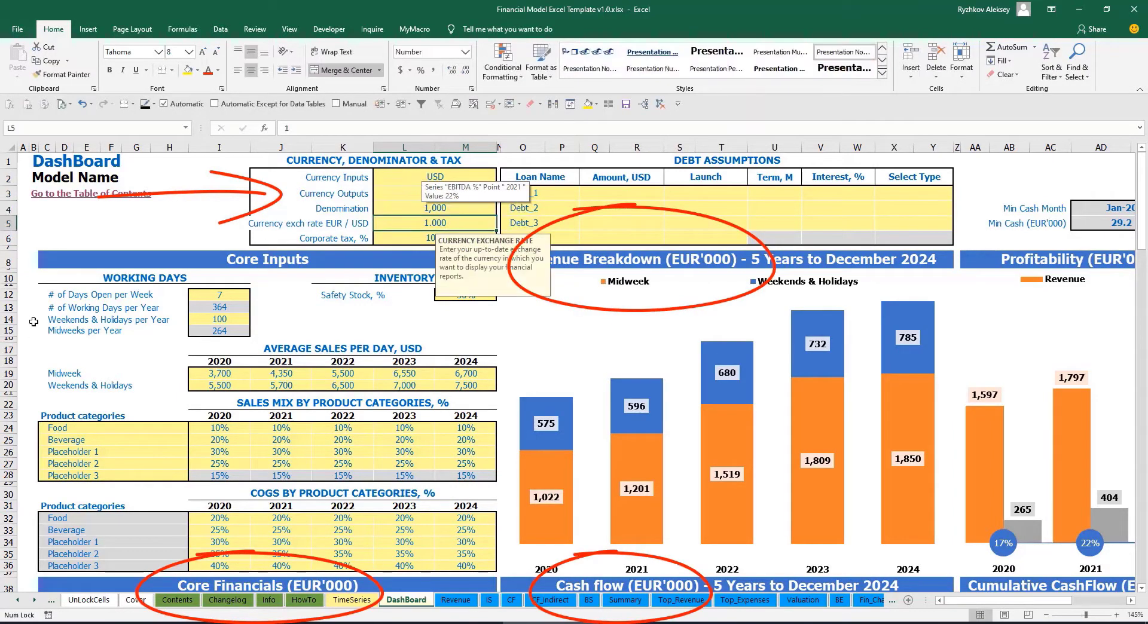
click(219, 192)
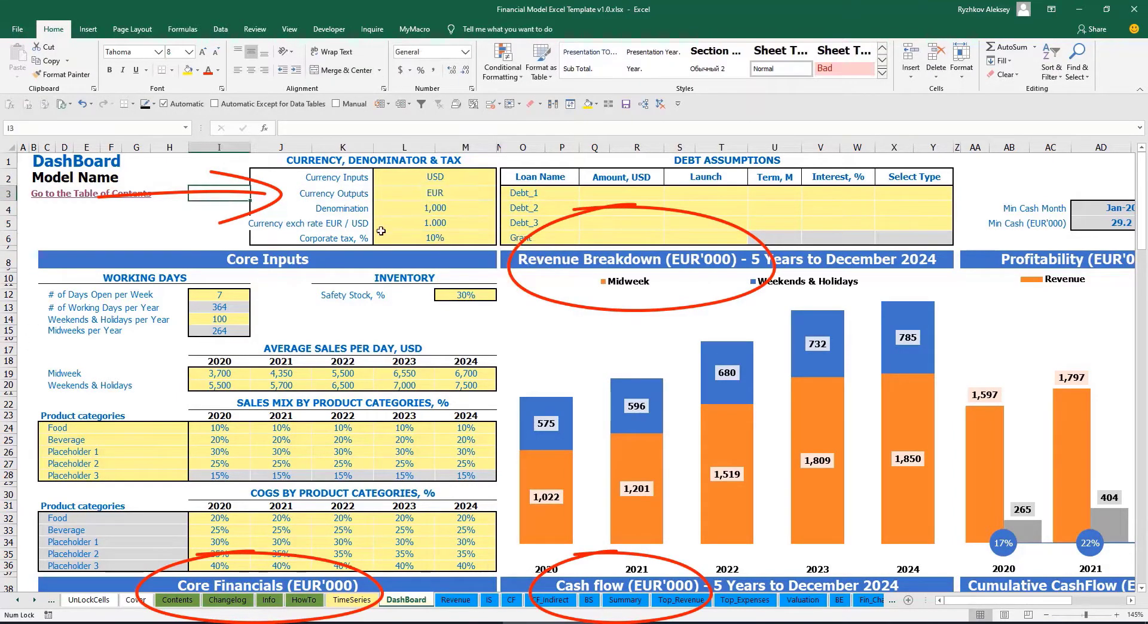
Set the EUR / USD currency exchange rate to 1.2
click(421, 222)
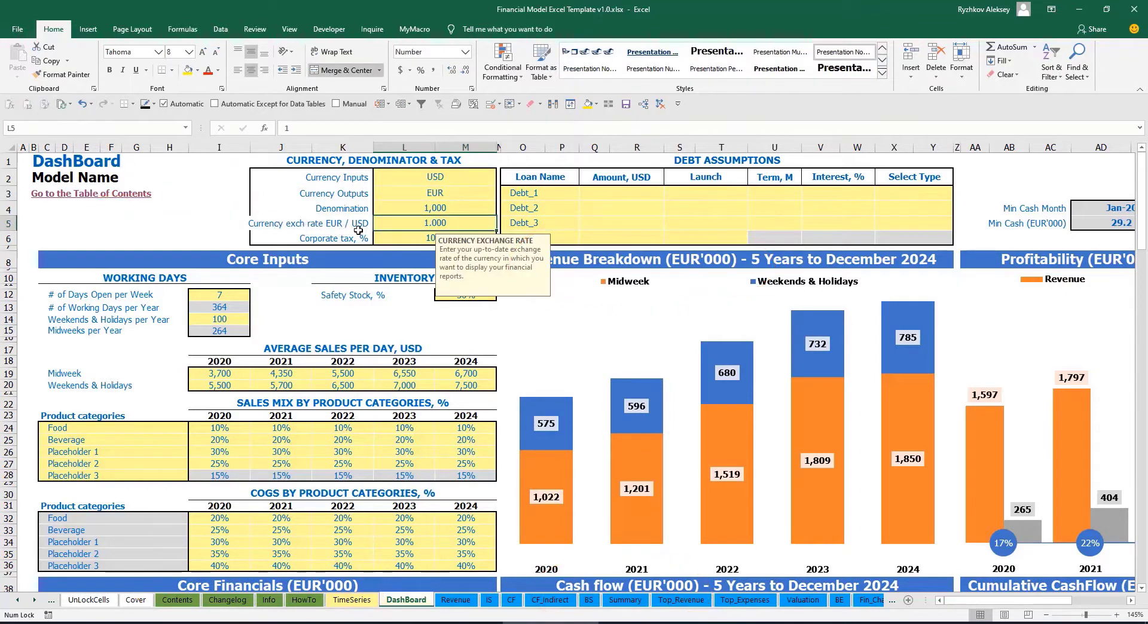
text(1)
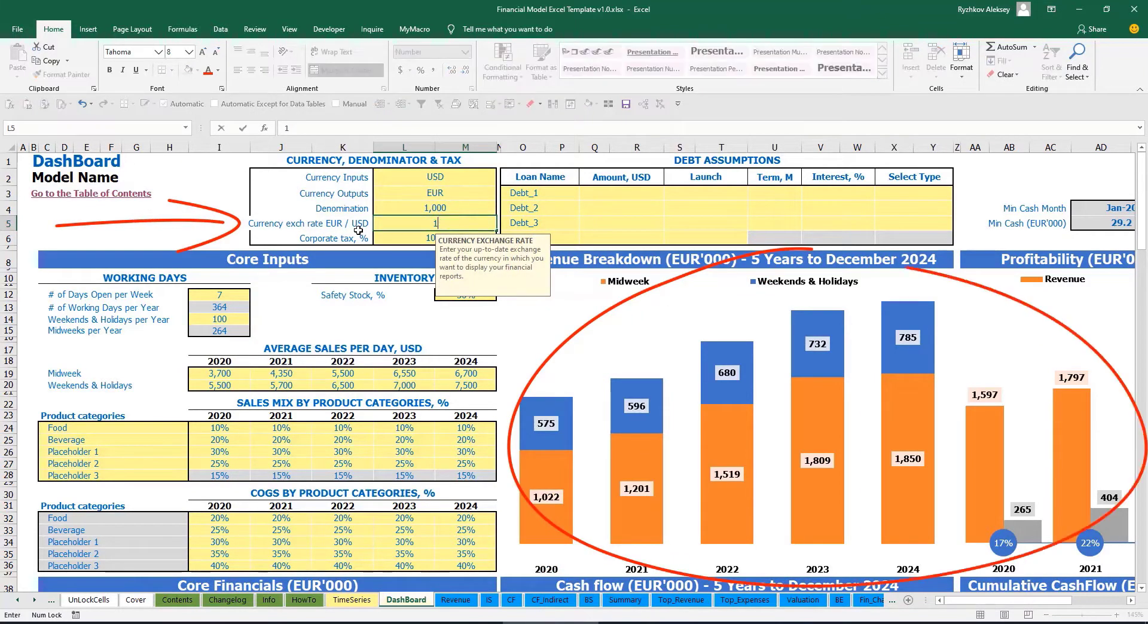
text(.2)
key(Return)
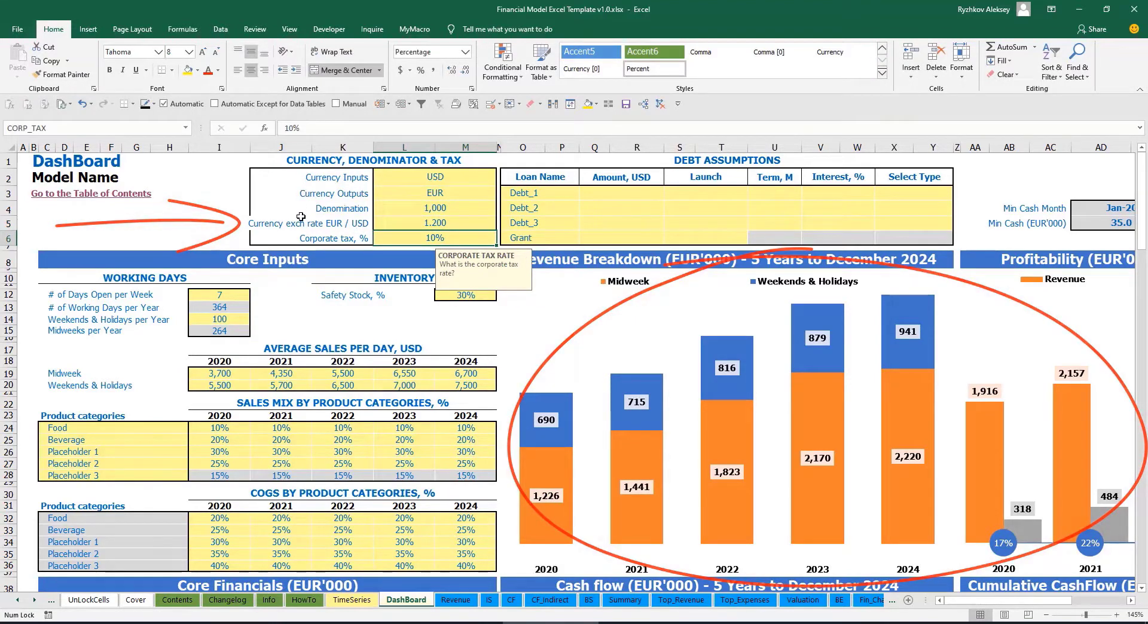
Review the DashBoard's currency, exchange rate and denomination settings and the income statement headings on the Summary sheet
key(Up)
key(Up)
key(Up)
key(Up)
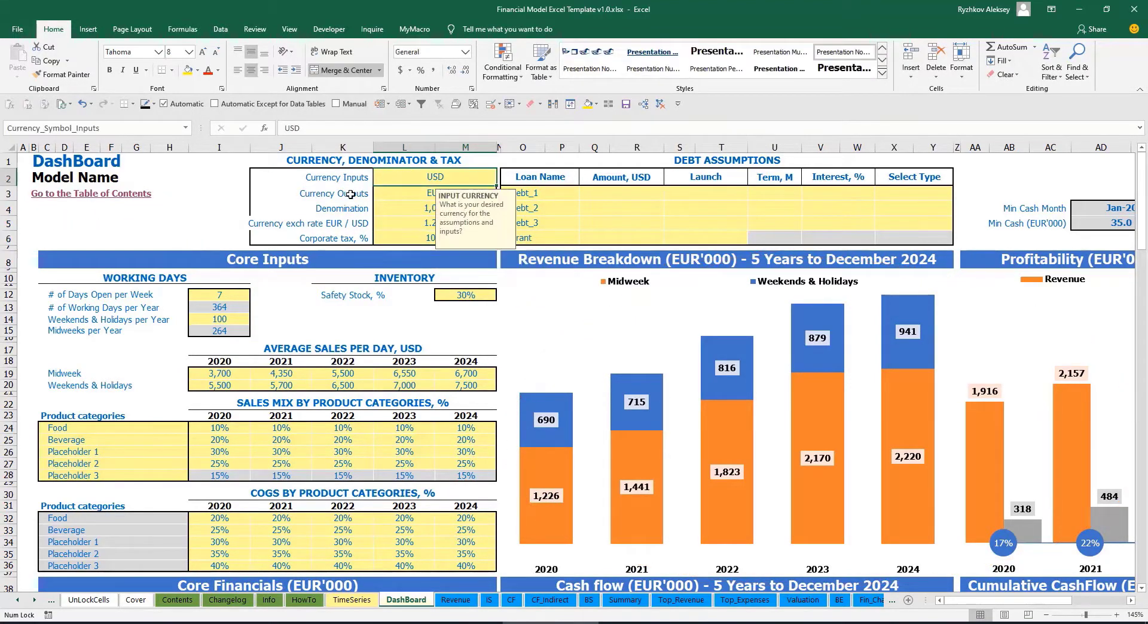
click(404, 194)
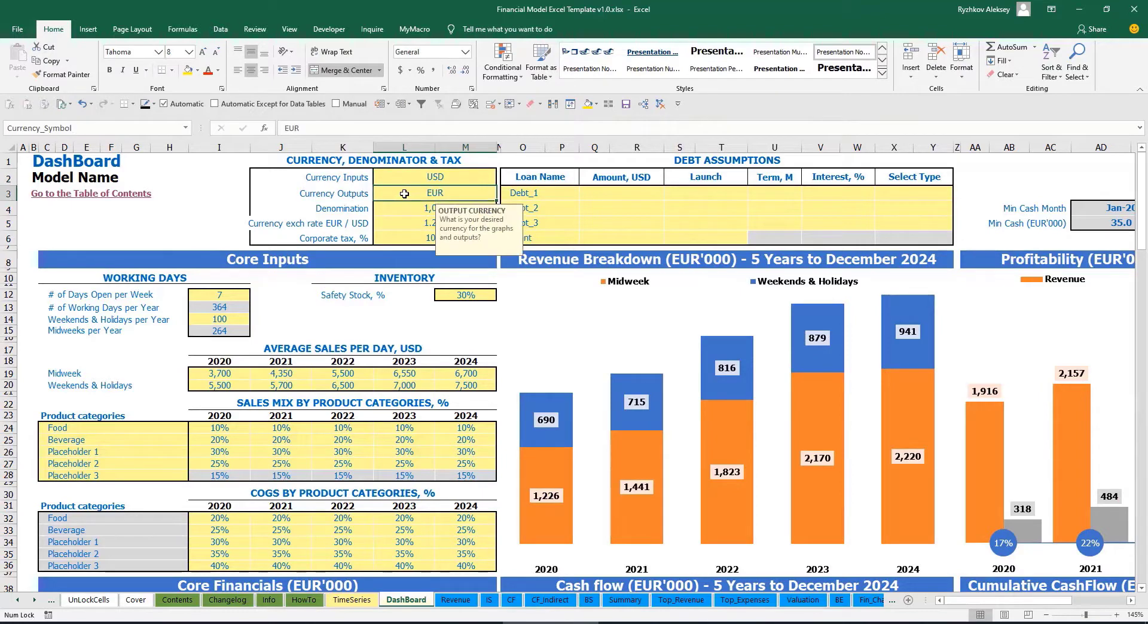
click(391, 223)
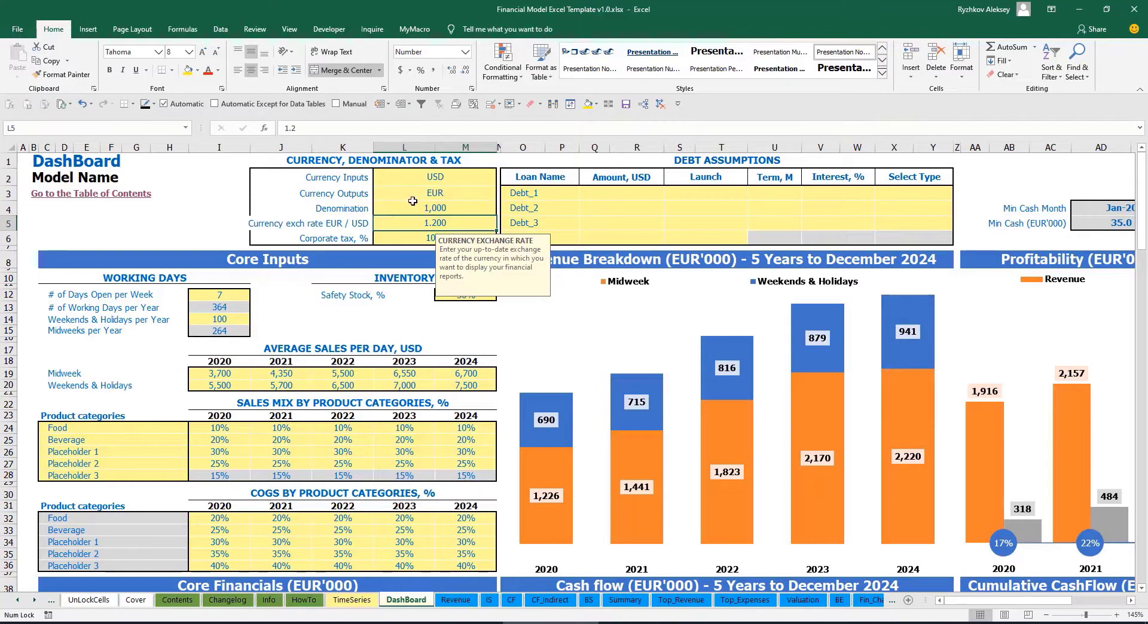
click(473, 210)
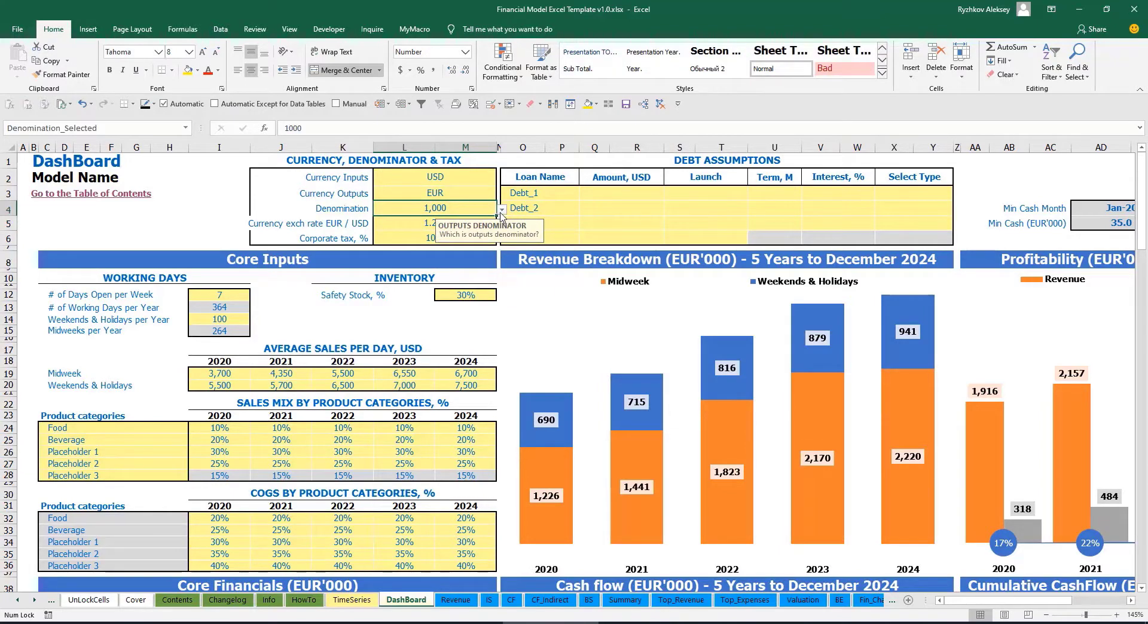
click(625, 600)
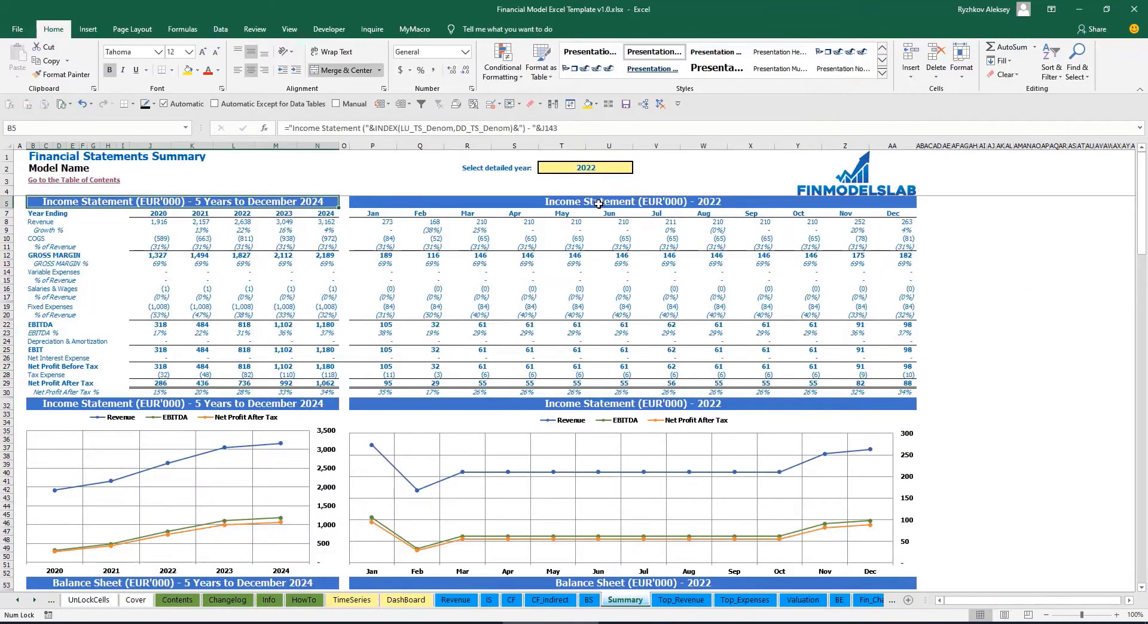
click(634, 200)
click(248, 200)
Set the DashBoard's denomination to 1,000,000 and check the income statement headings on the Summary sheet
click(405, 601)
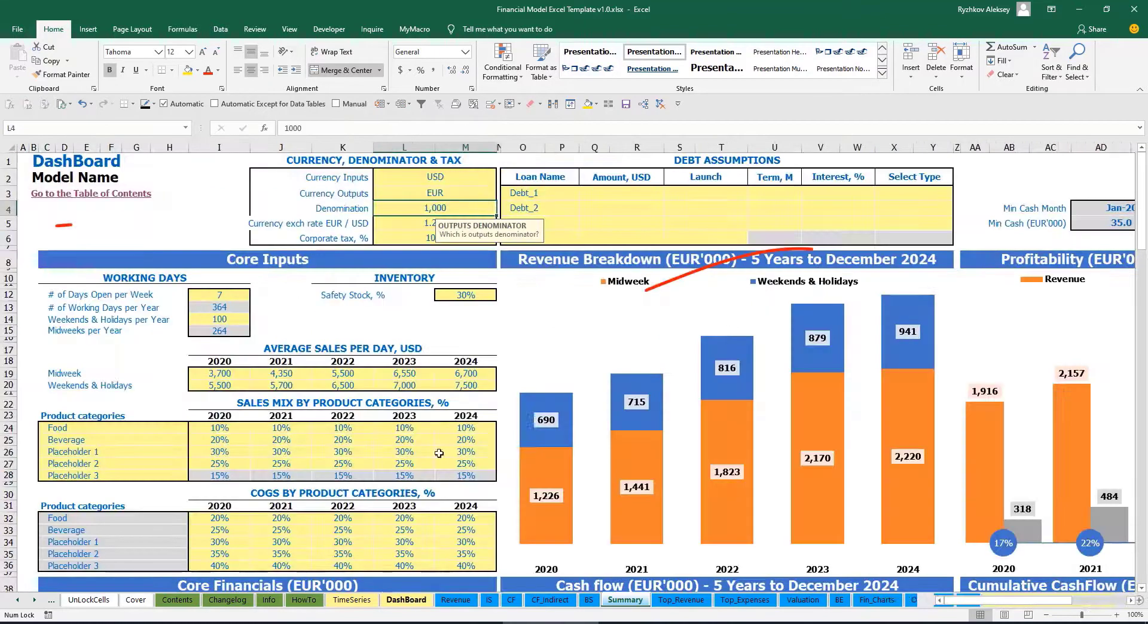
click(501, 209)
click(441, 246)
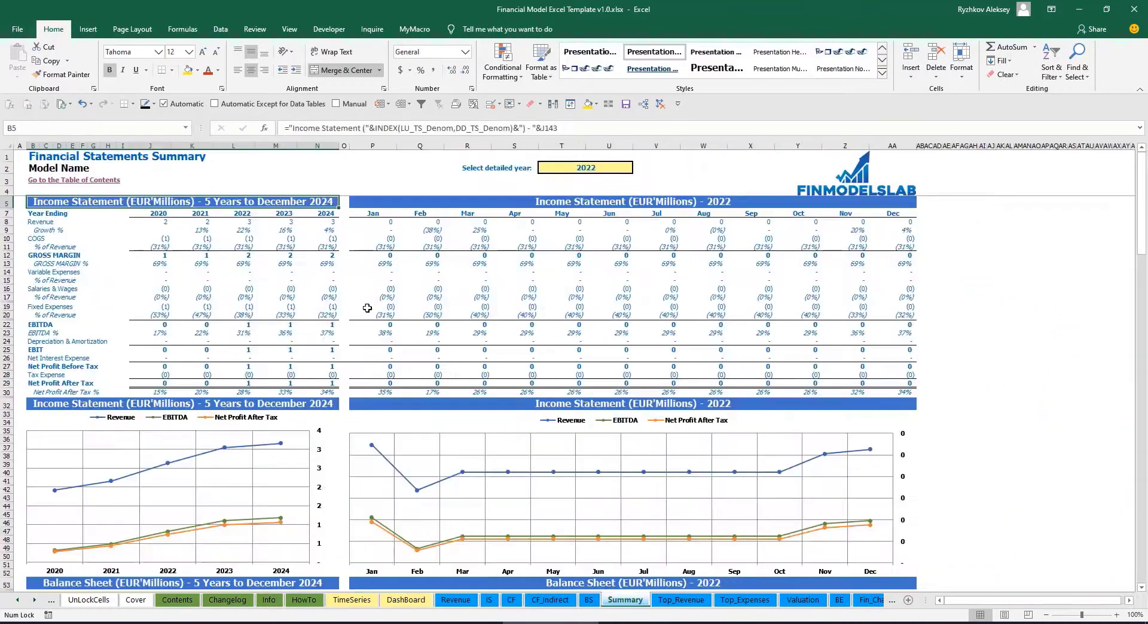
click(475, 203)
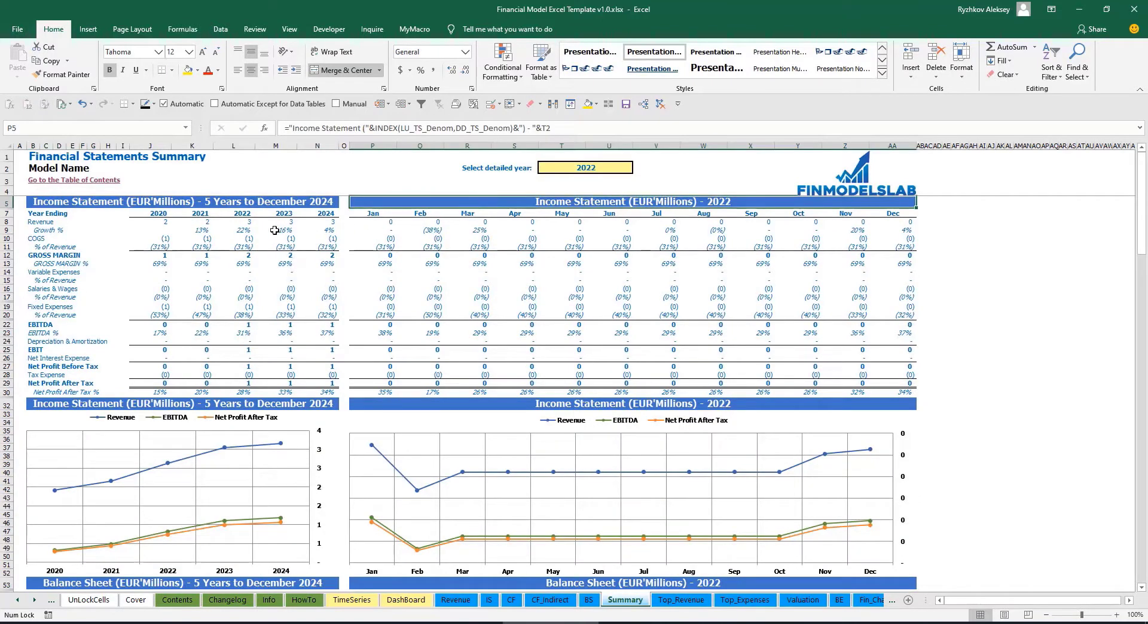
Set the DashBoard's denomination to 1 and check the income statements on the Summary sheet
click(406, 599)
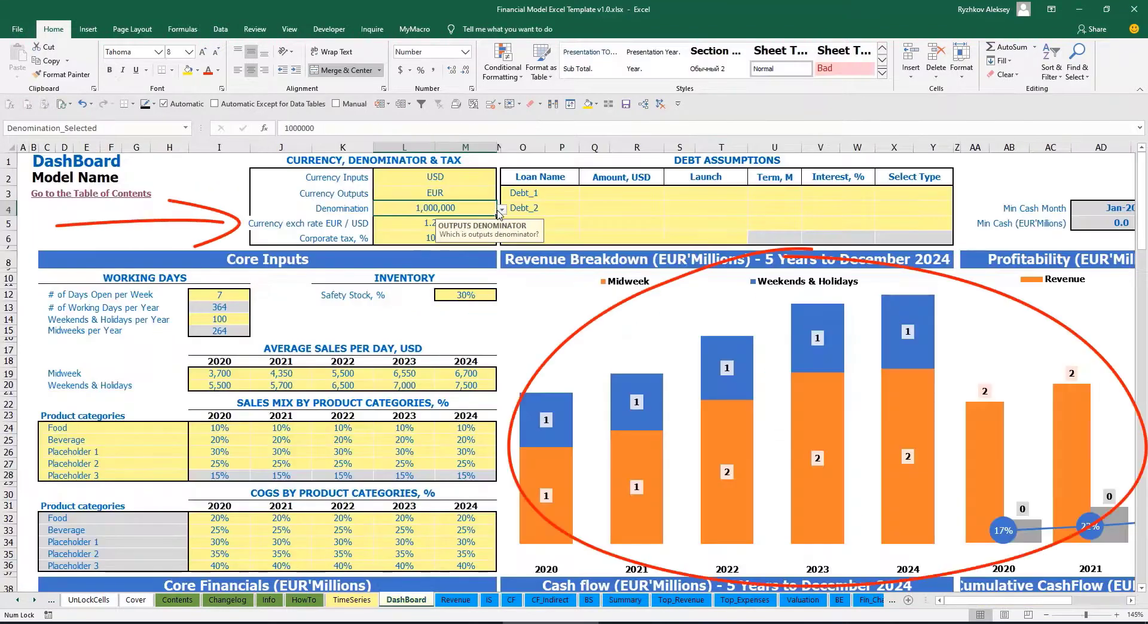
click(501, 210)
click(422, 226)
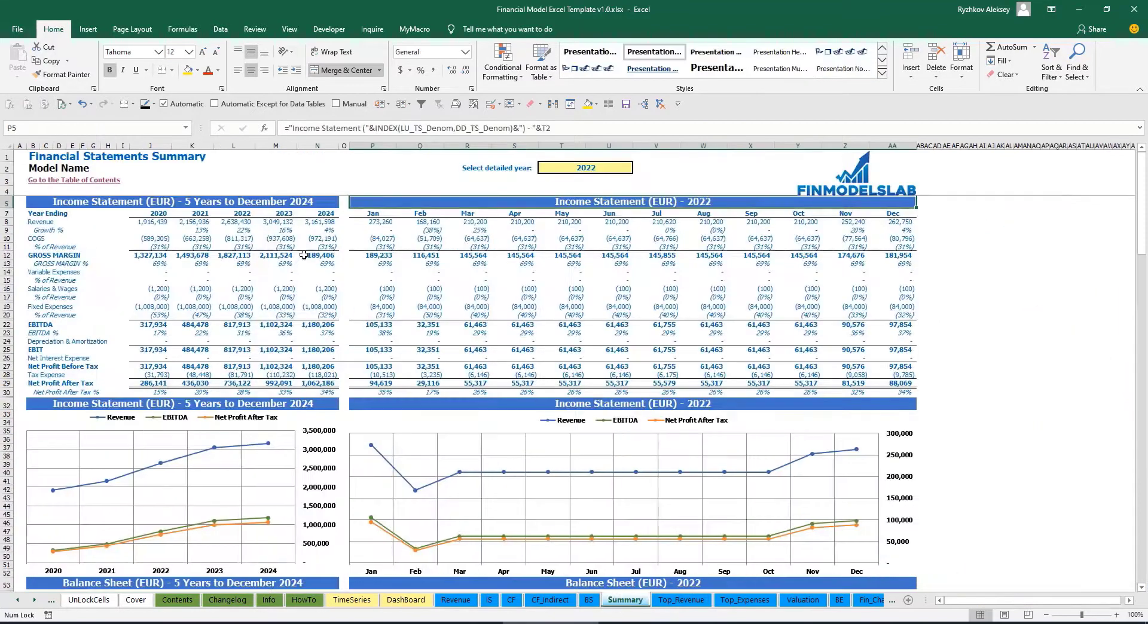
Set the DashBoard's corporate tax to 15% and highlight the Tax Expense row on the Income Statement sheet
click(406, 600)
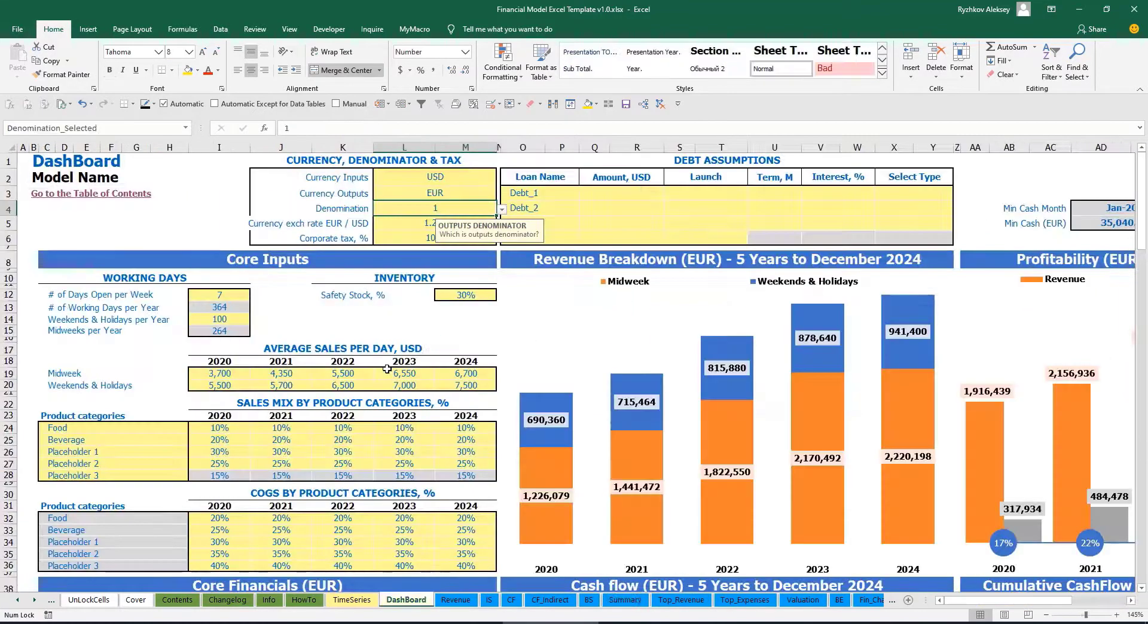
click(410, 232)
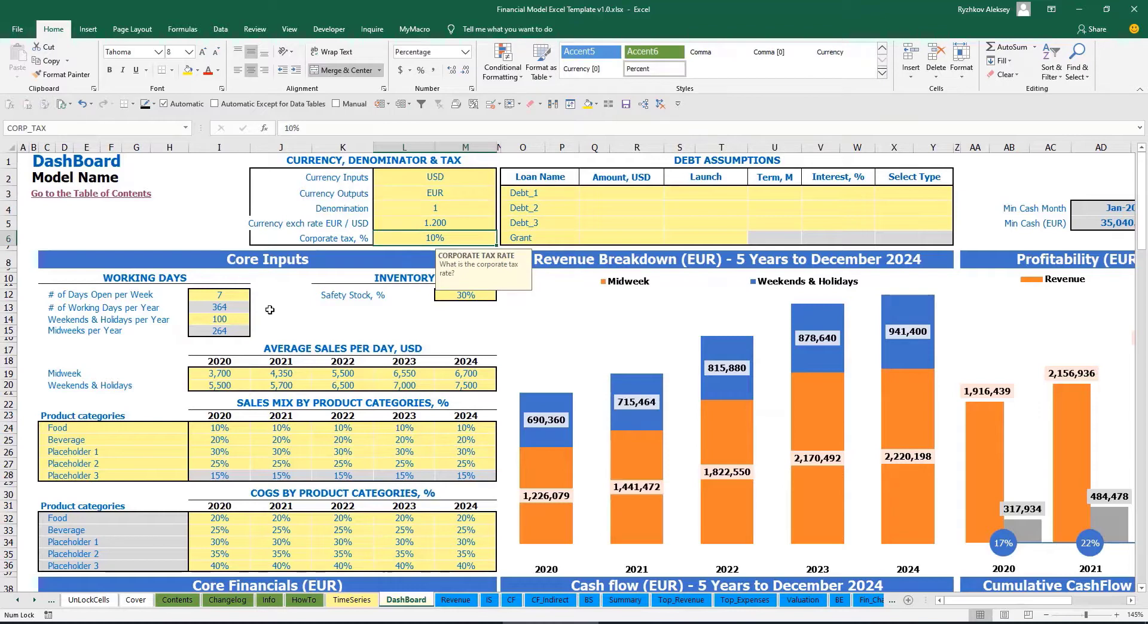
text(15)
key(Return)
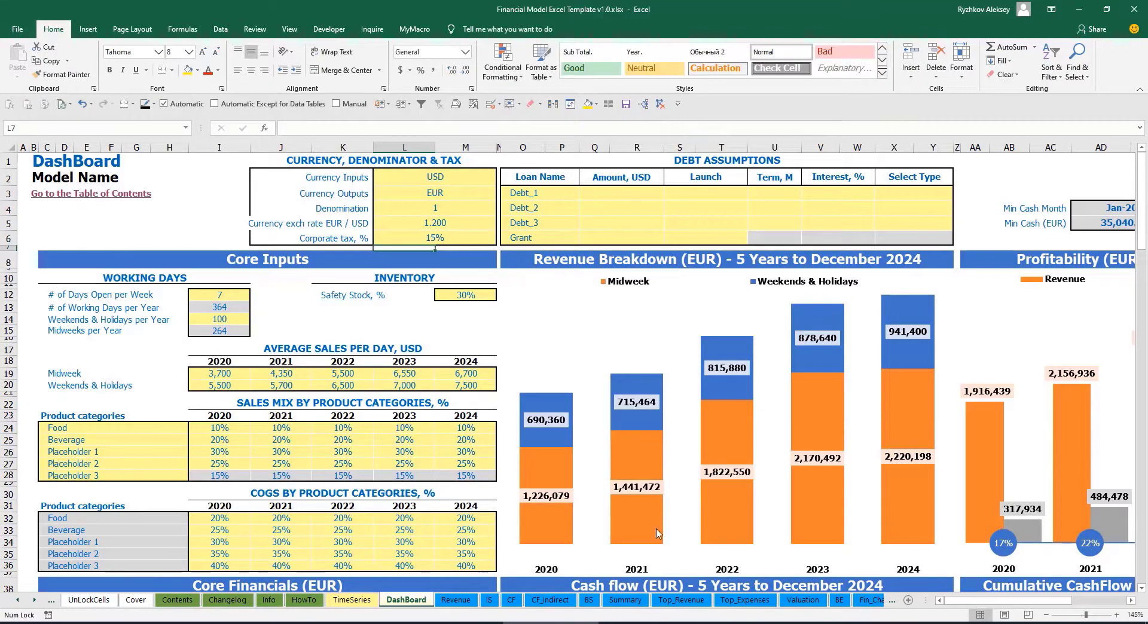
click(490, 600)
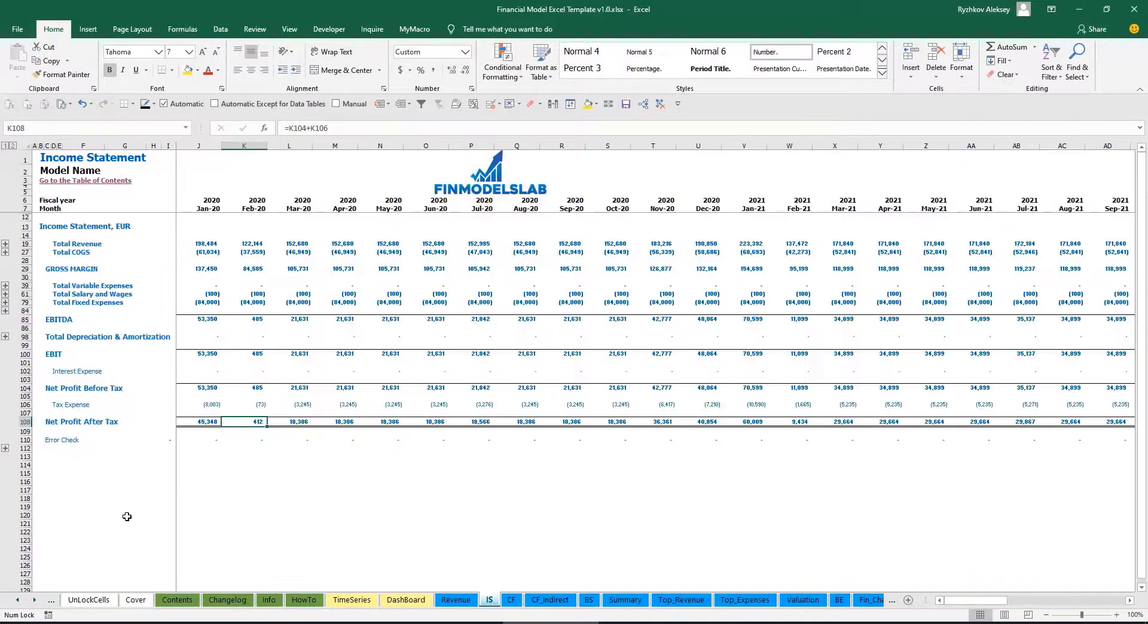
click(26, 406)
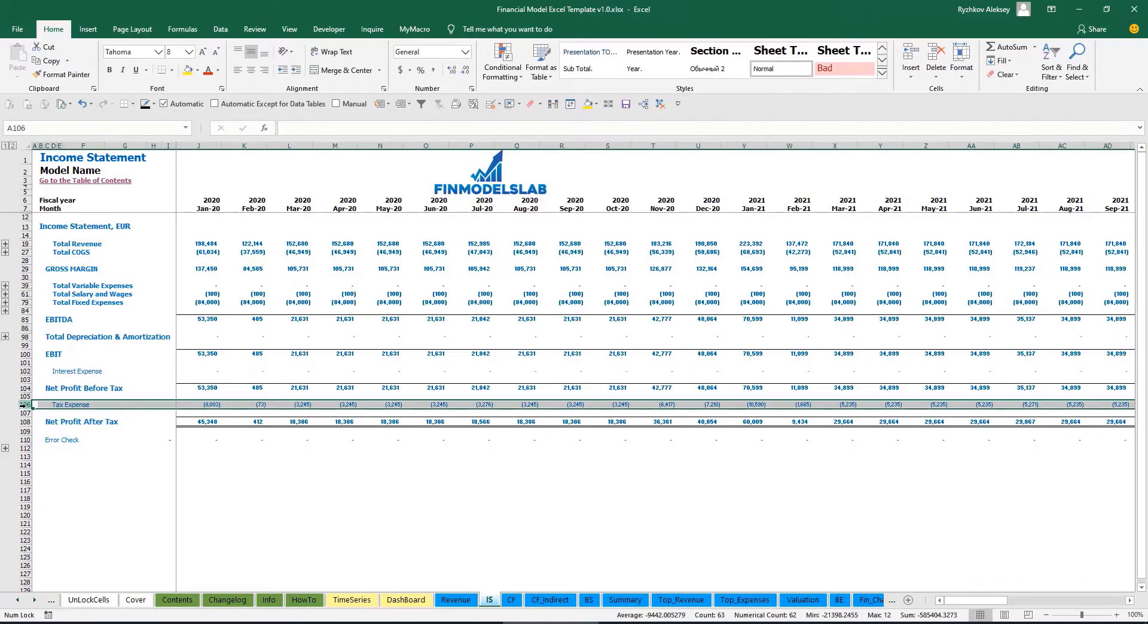